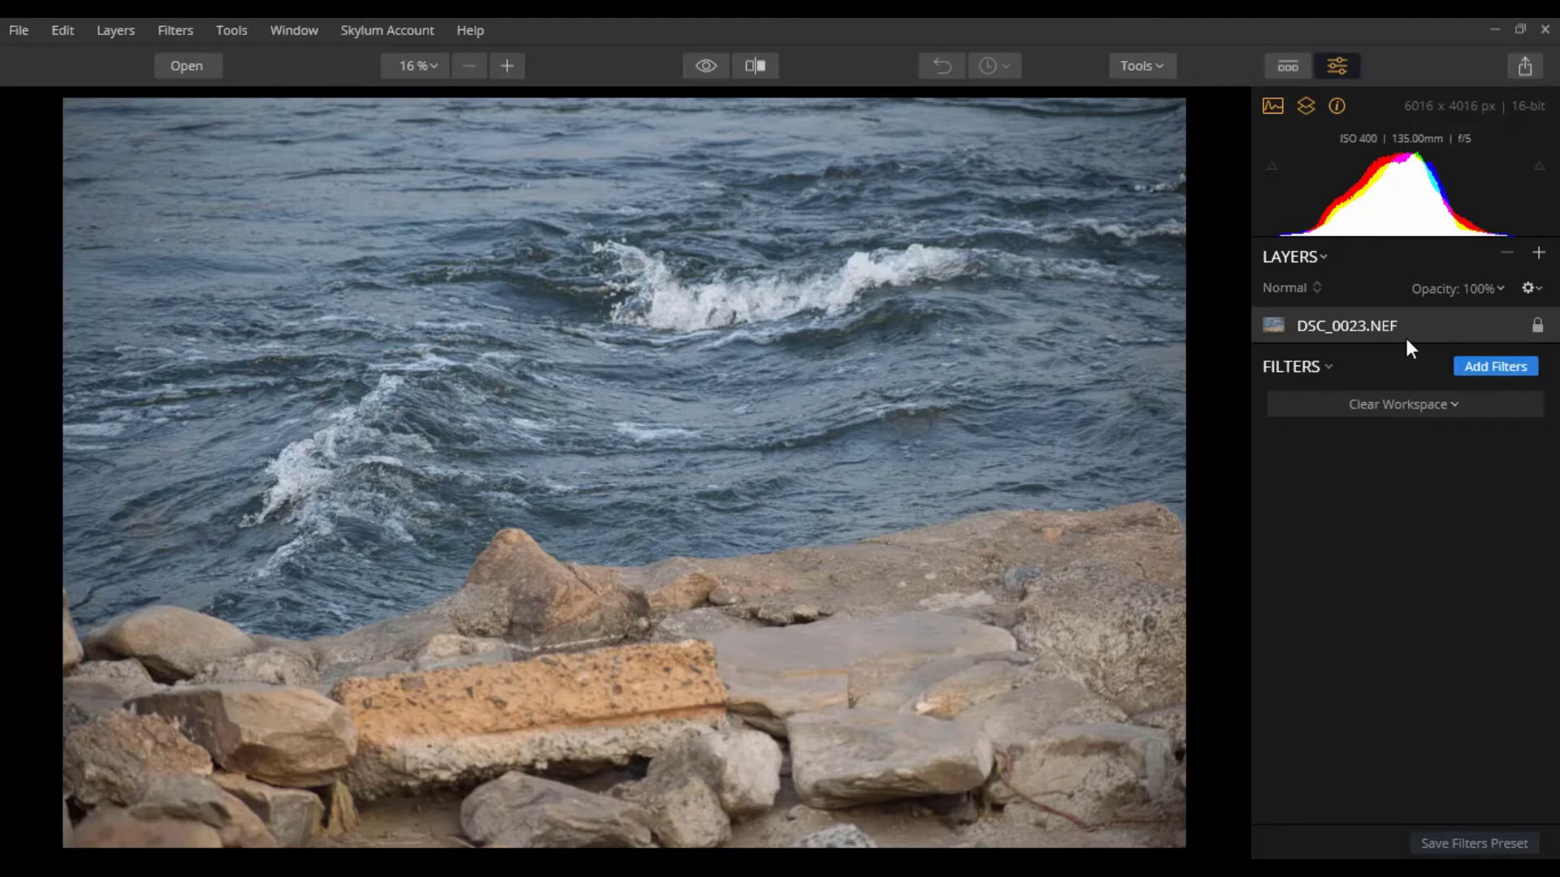
# Add a new adjustment layer above DSC_0023.NEF and apply the Highlights / Shadows filter to it
pyautogui.click(1540, 256)
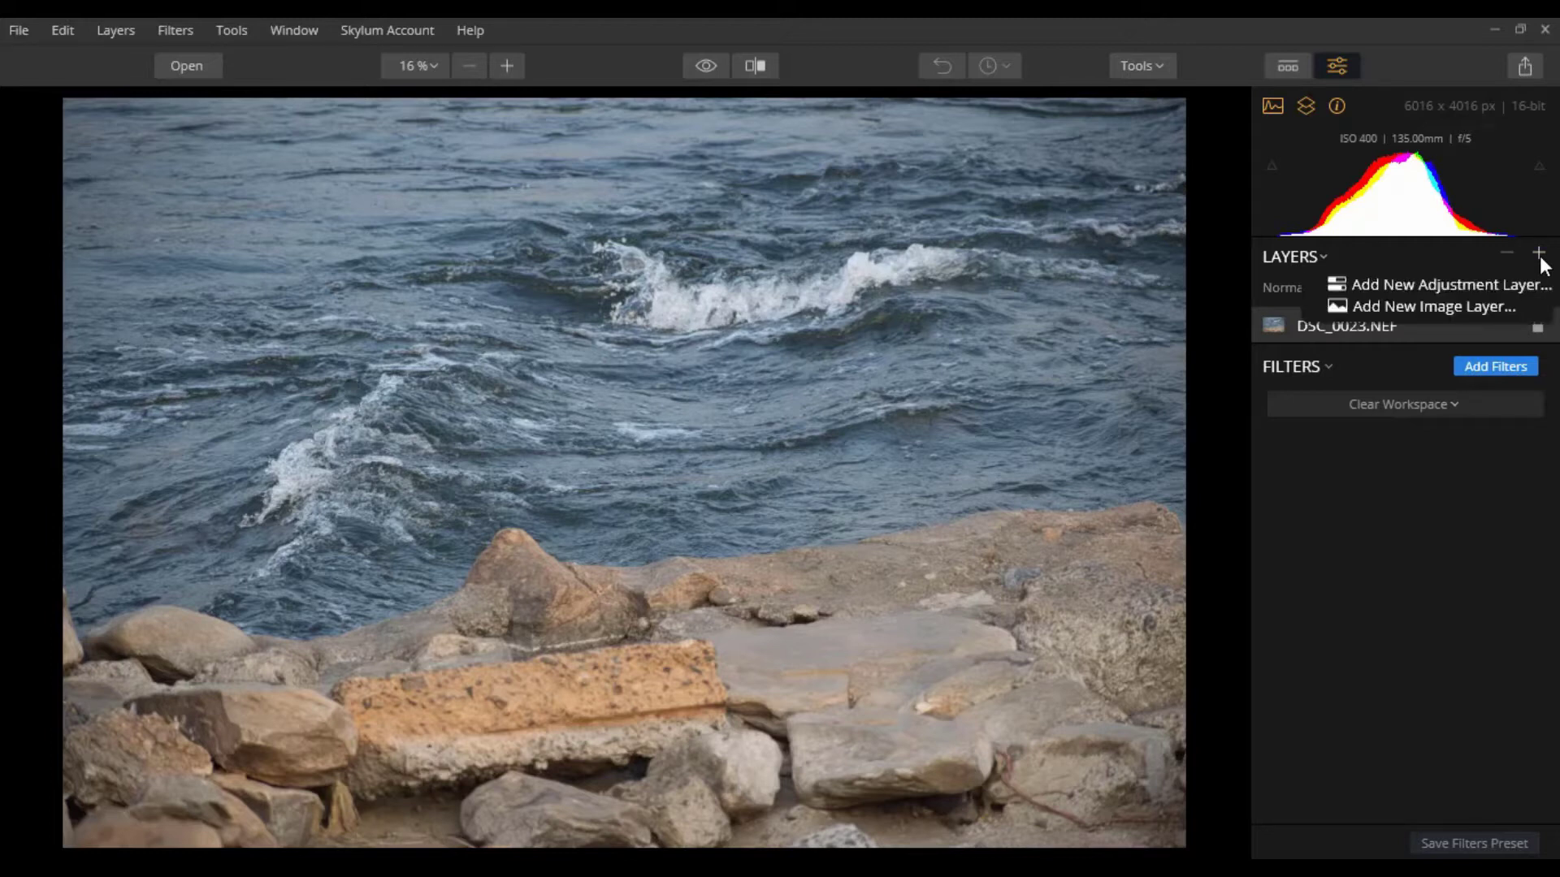
pyautogui.click(1506, 285)
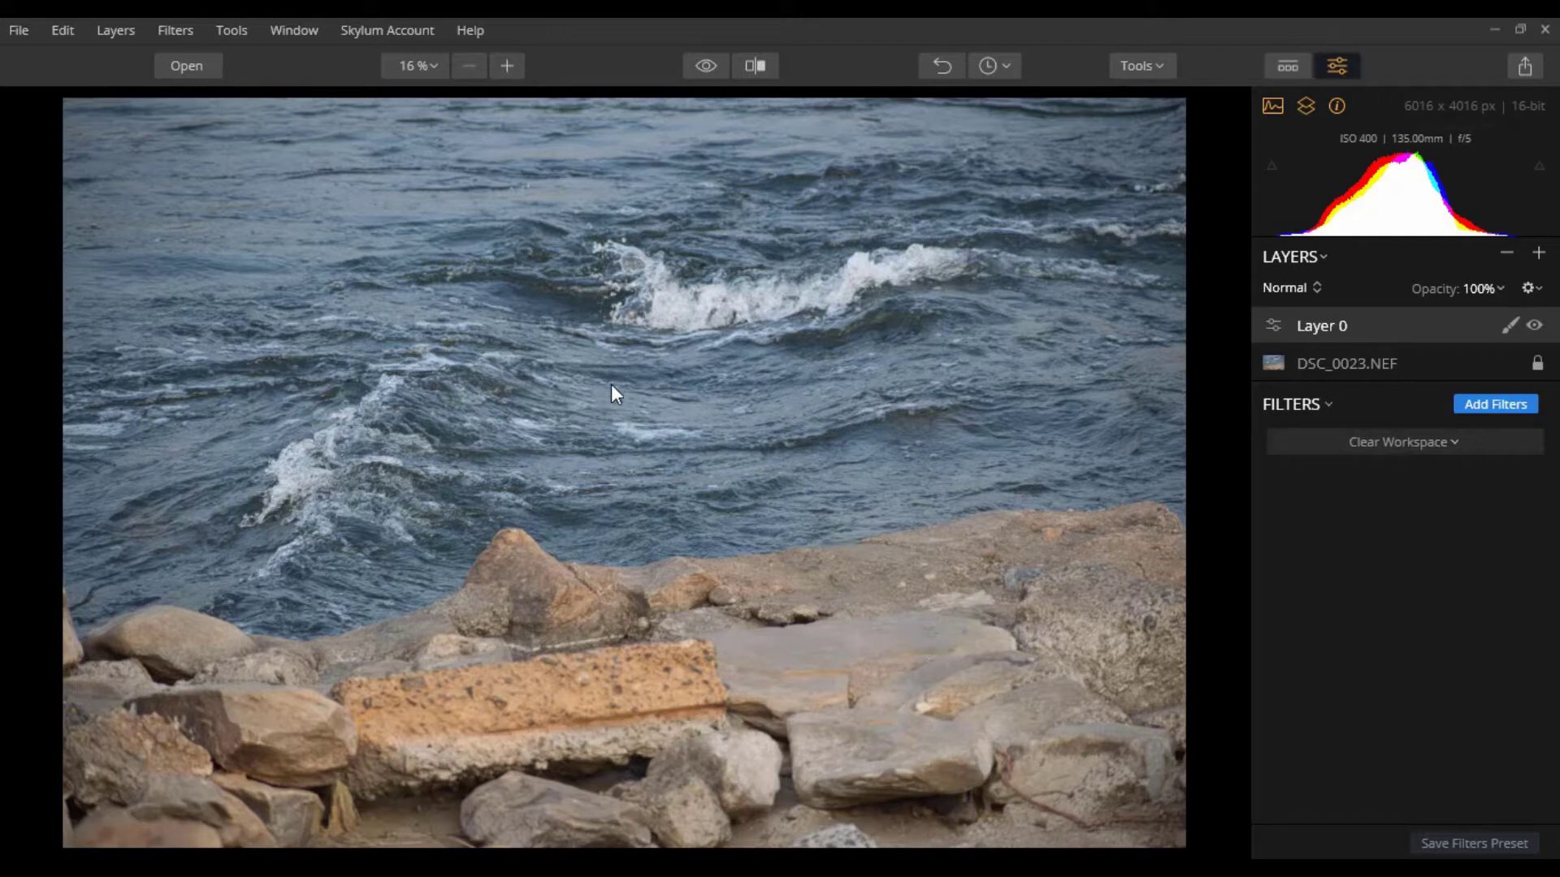
pyautogui.click(1493, 405)
pyautogui.scroll(-4, 1175, 473)
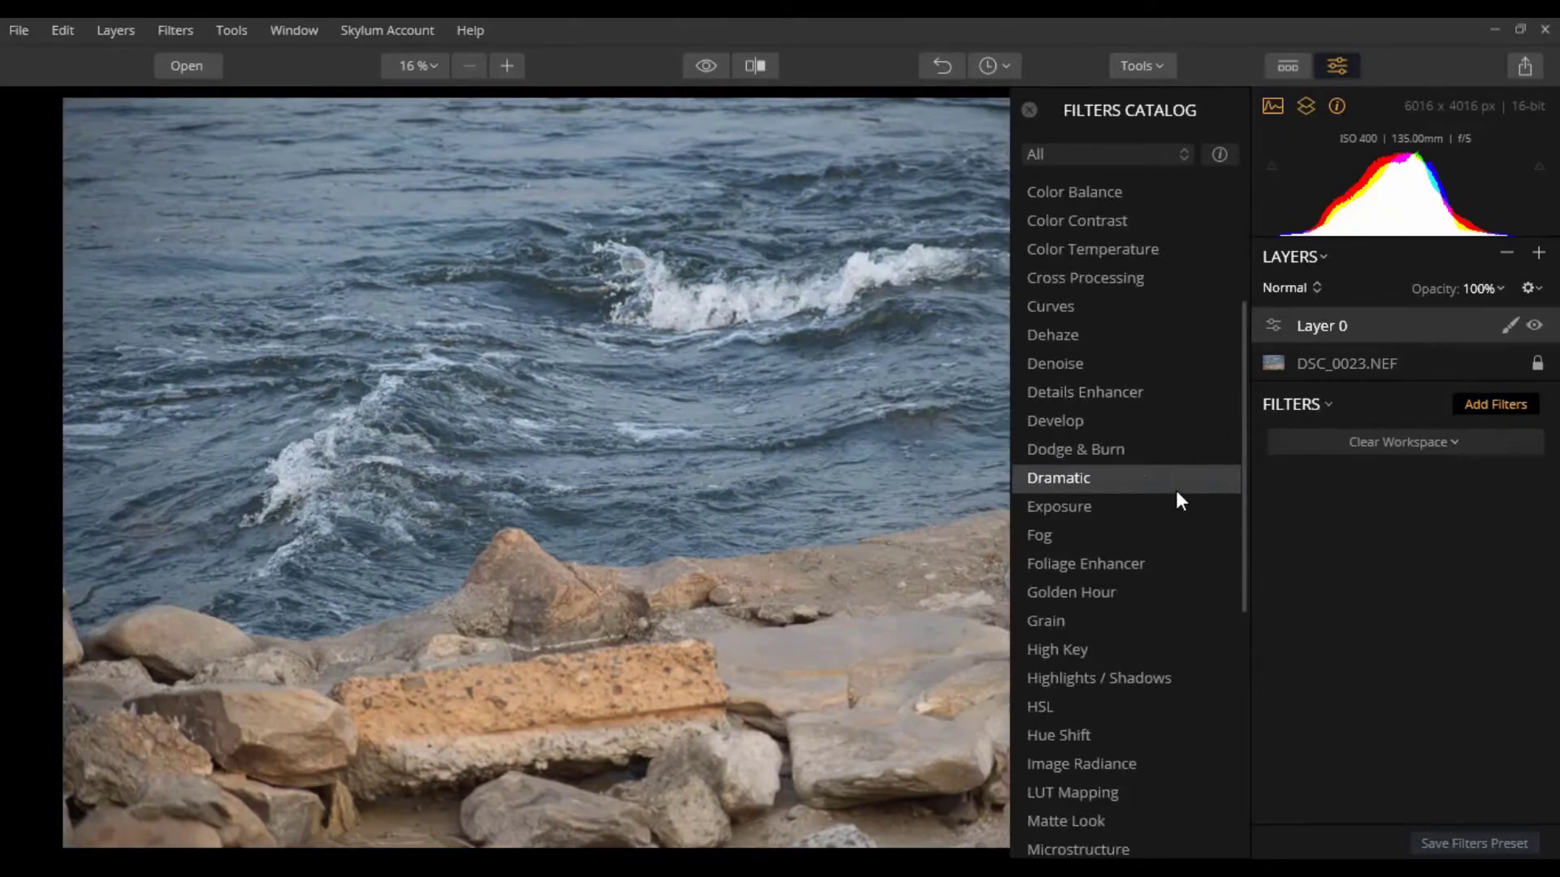
pyautogui.scroll(-2, 1177, 494)
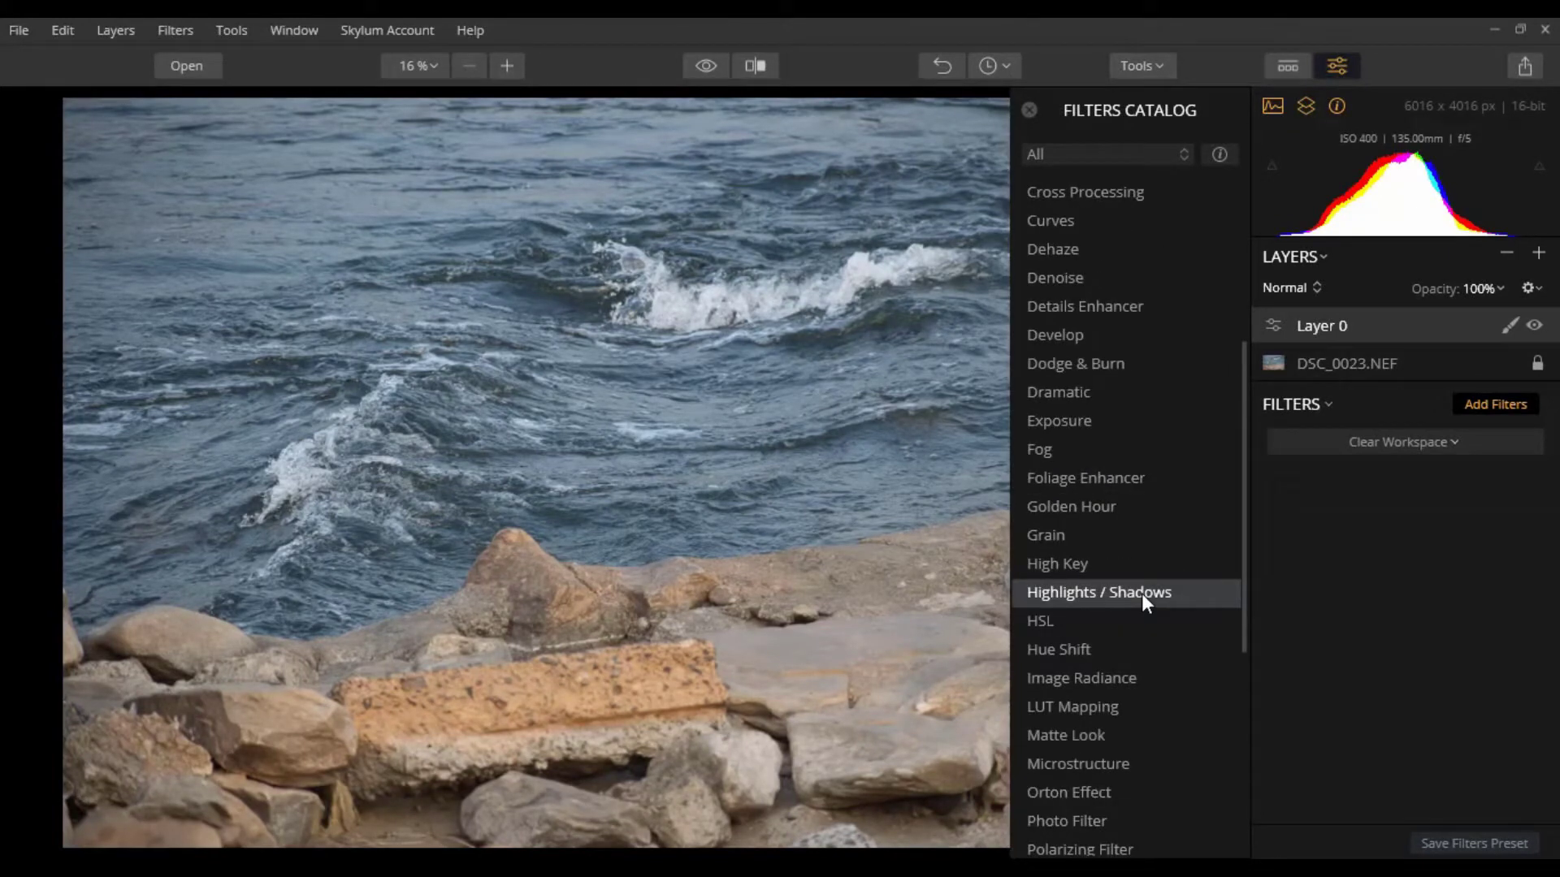
pyautogui.click(1143, 593)
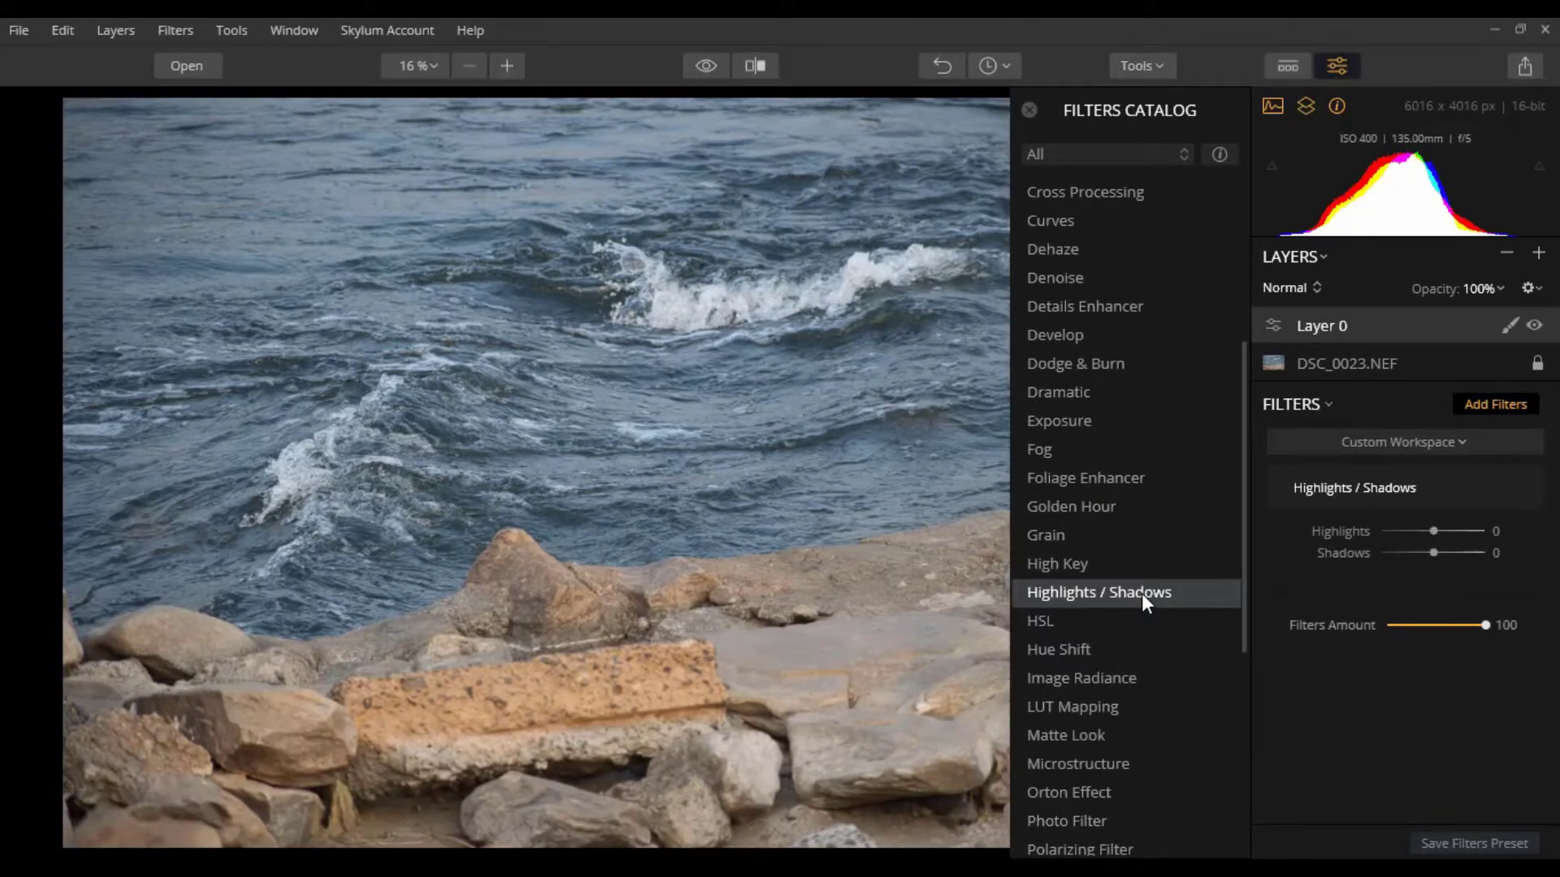
pyautogui.click(1028, 112)
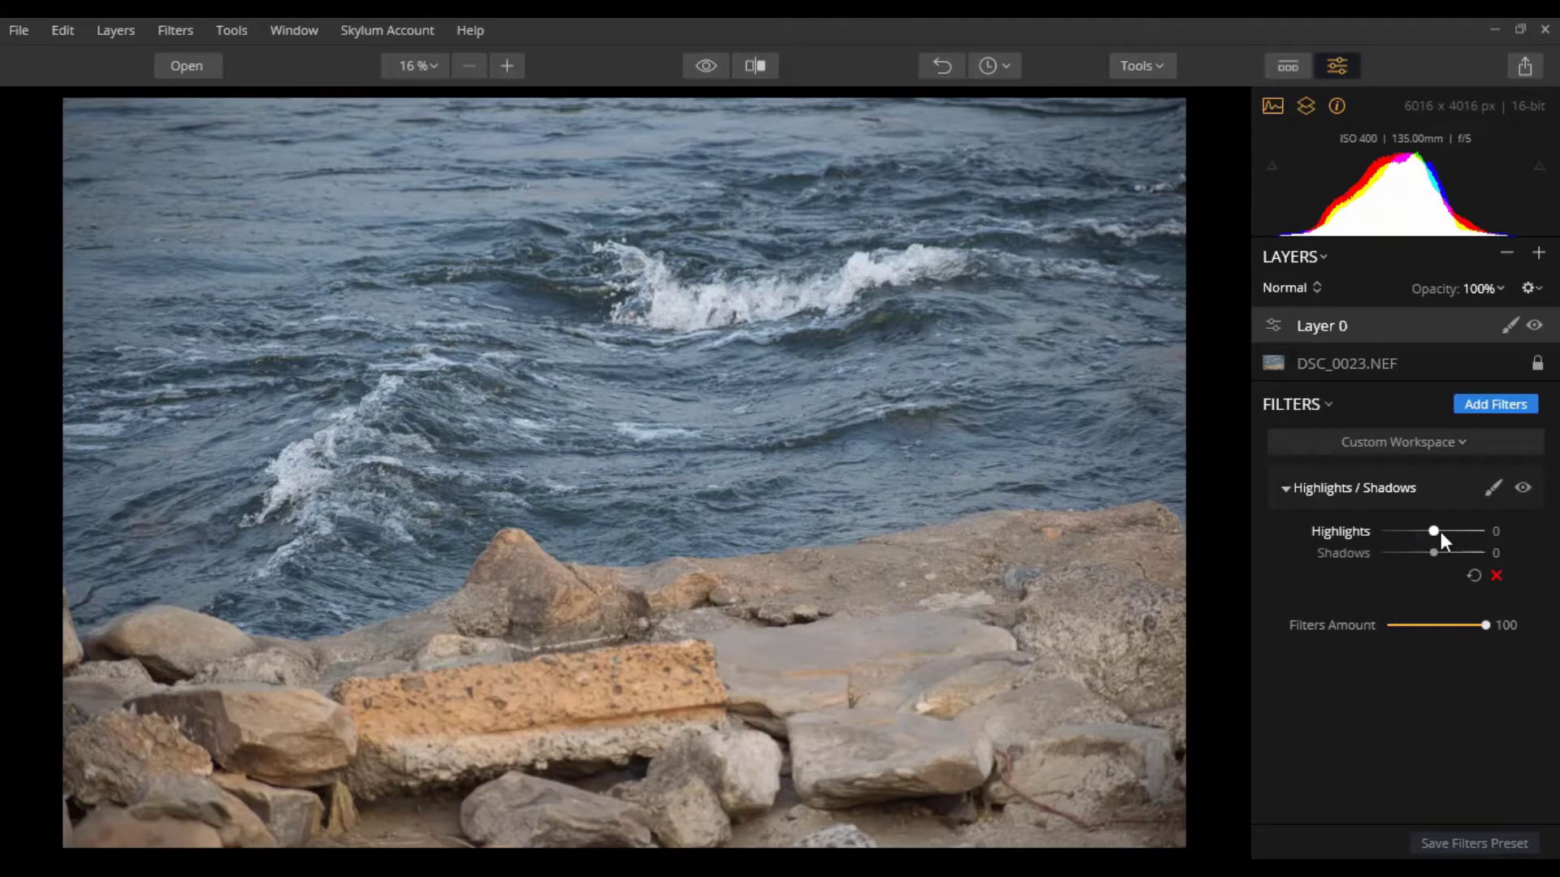
# Set Highlights to -100 and Shadows to 100 in the Highlights / Shadows filter
pyautogui.moveTo(1434, 531); pyautogui.dragTo(1349, 542)
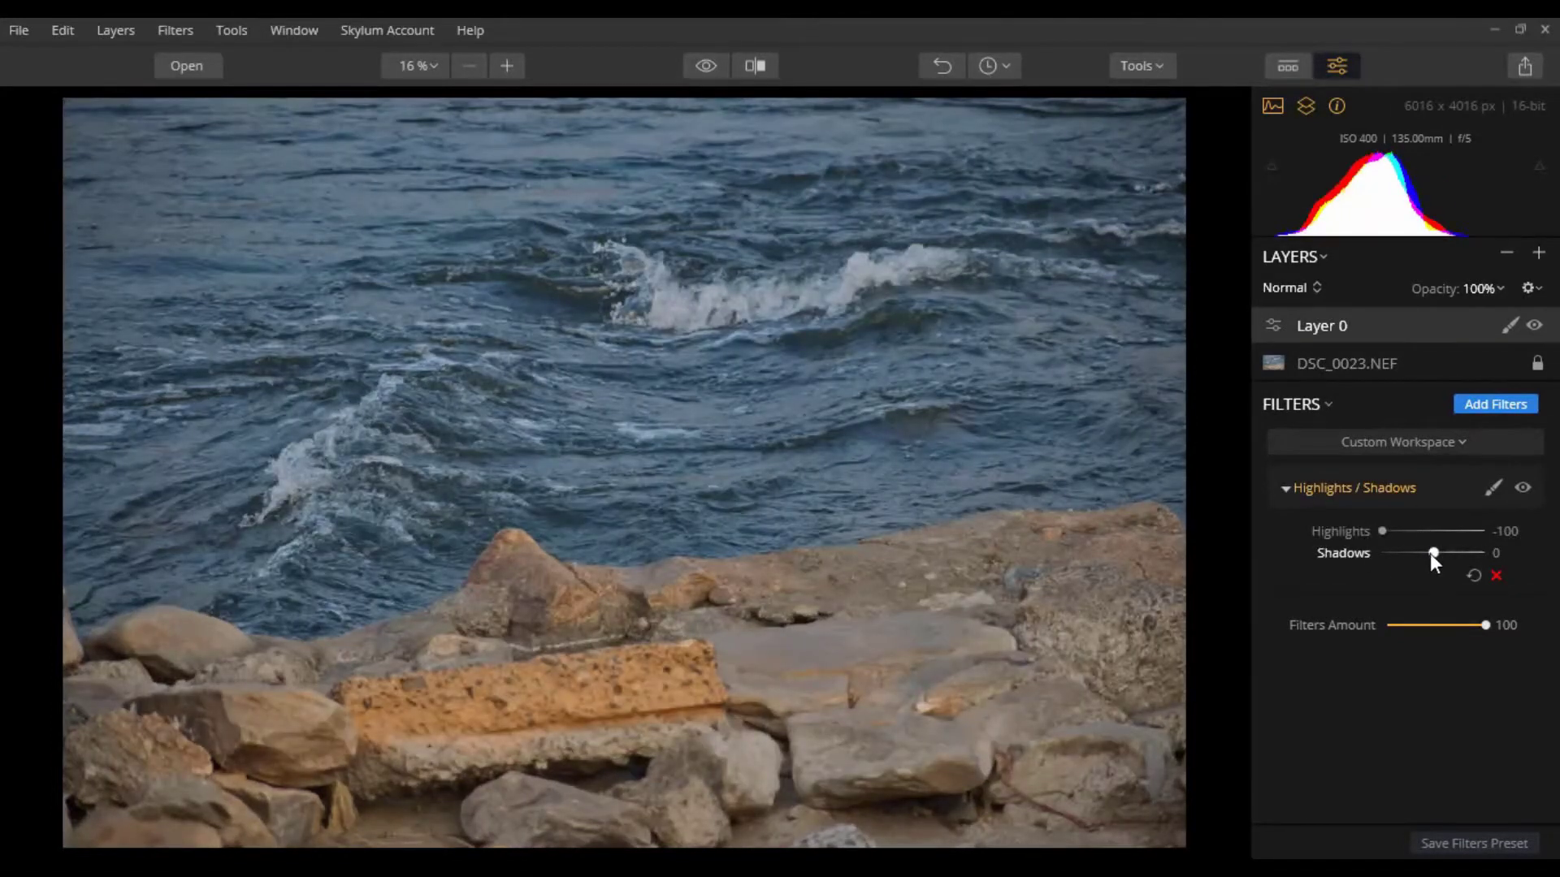
pyautogui.moveTo(1434, 553); pyautogui.dragTo(1436, 554)
pyautogui.moveTo(1433, 552); pyautogui.dragTo(1519, 557)
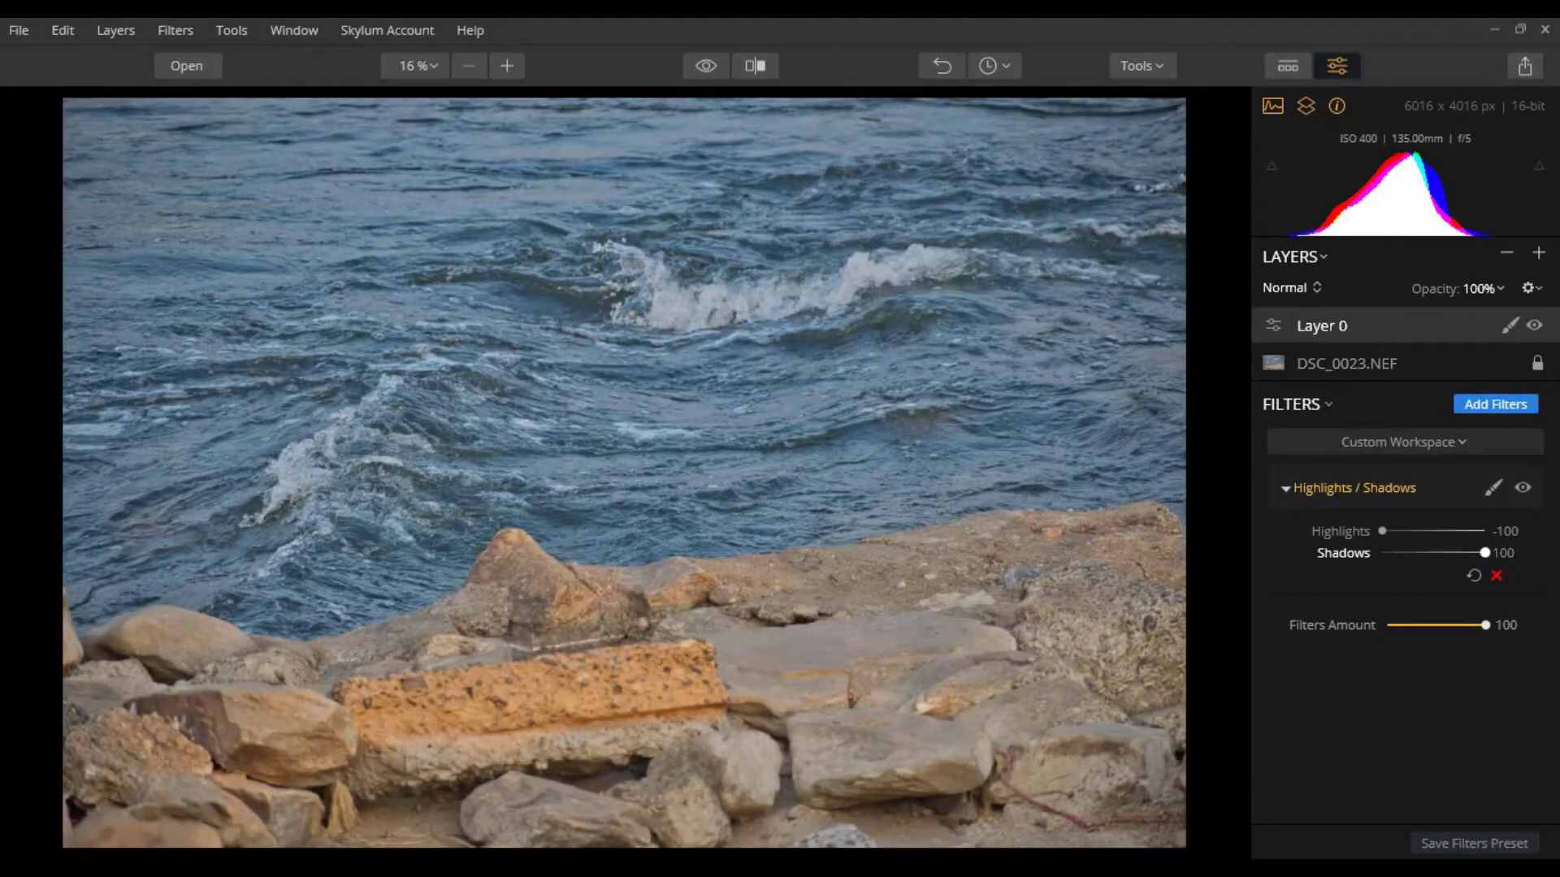
pyautogui.click(1501, 531)
# Add the Whites / Blacks filter to Layer 0 with Whites at 51 and Blacks at -18
pyautogui.click(1505, 404)
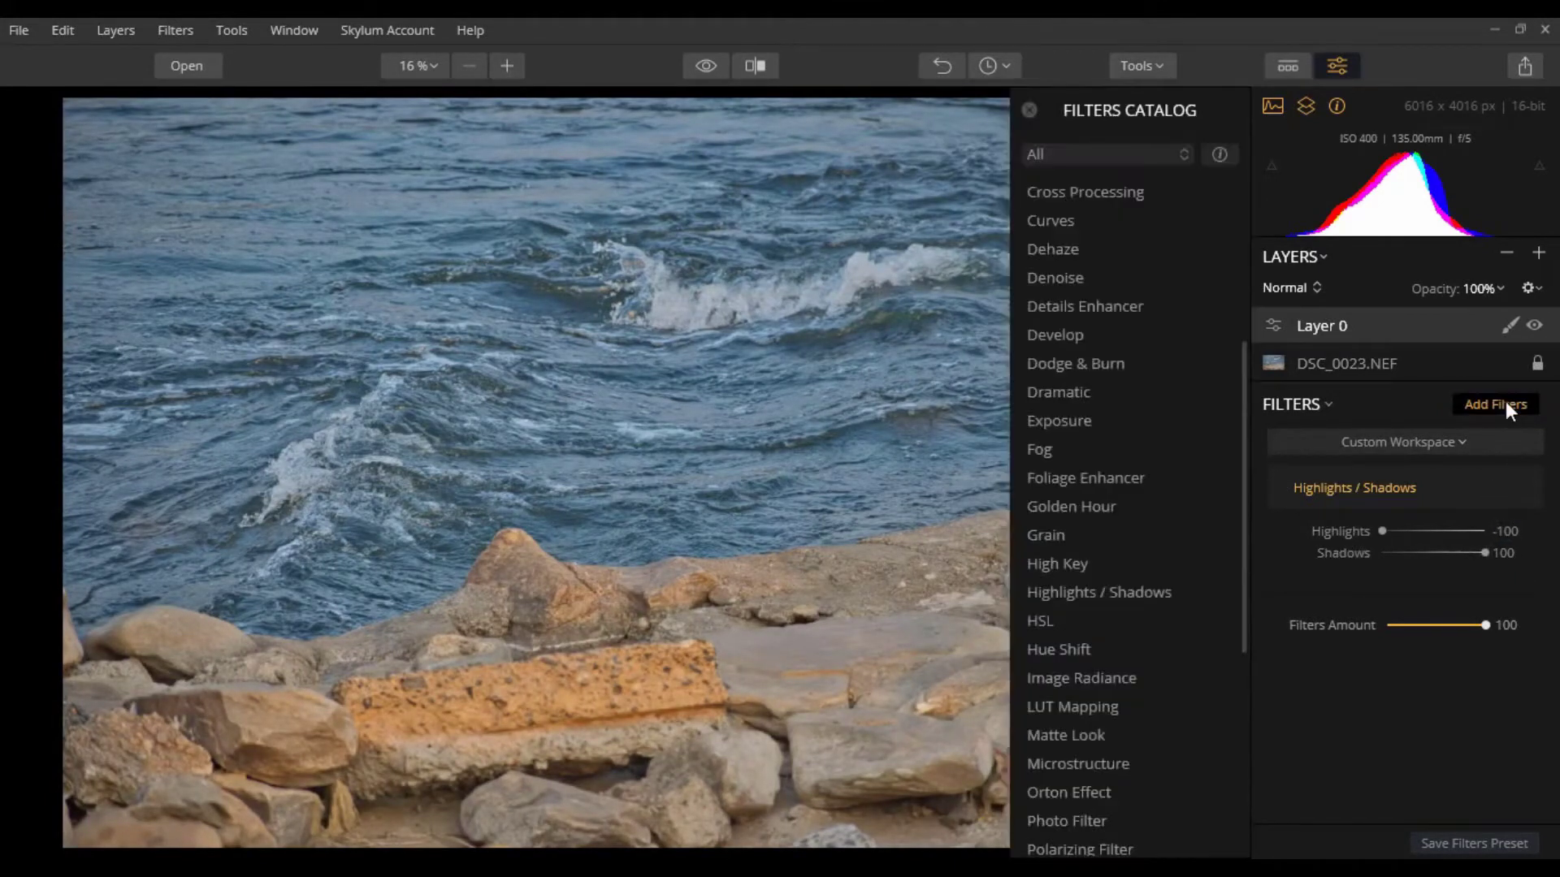
pyautogui.scroll(-5, 1167, 504)
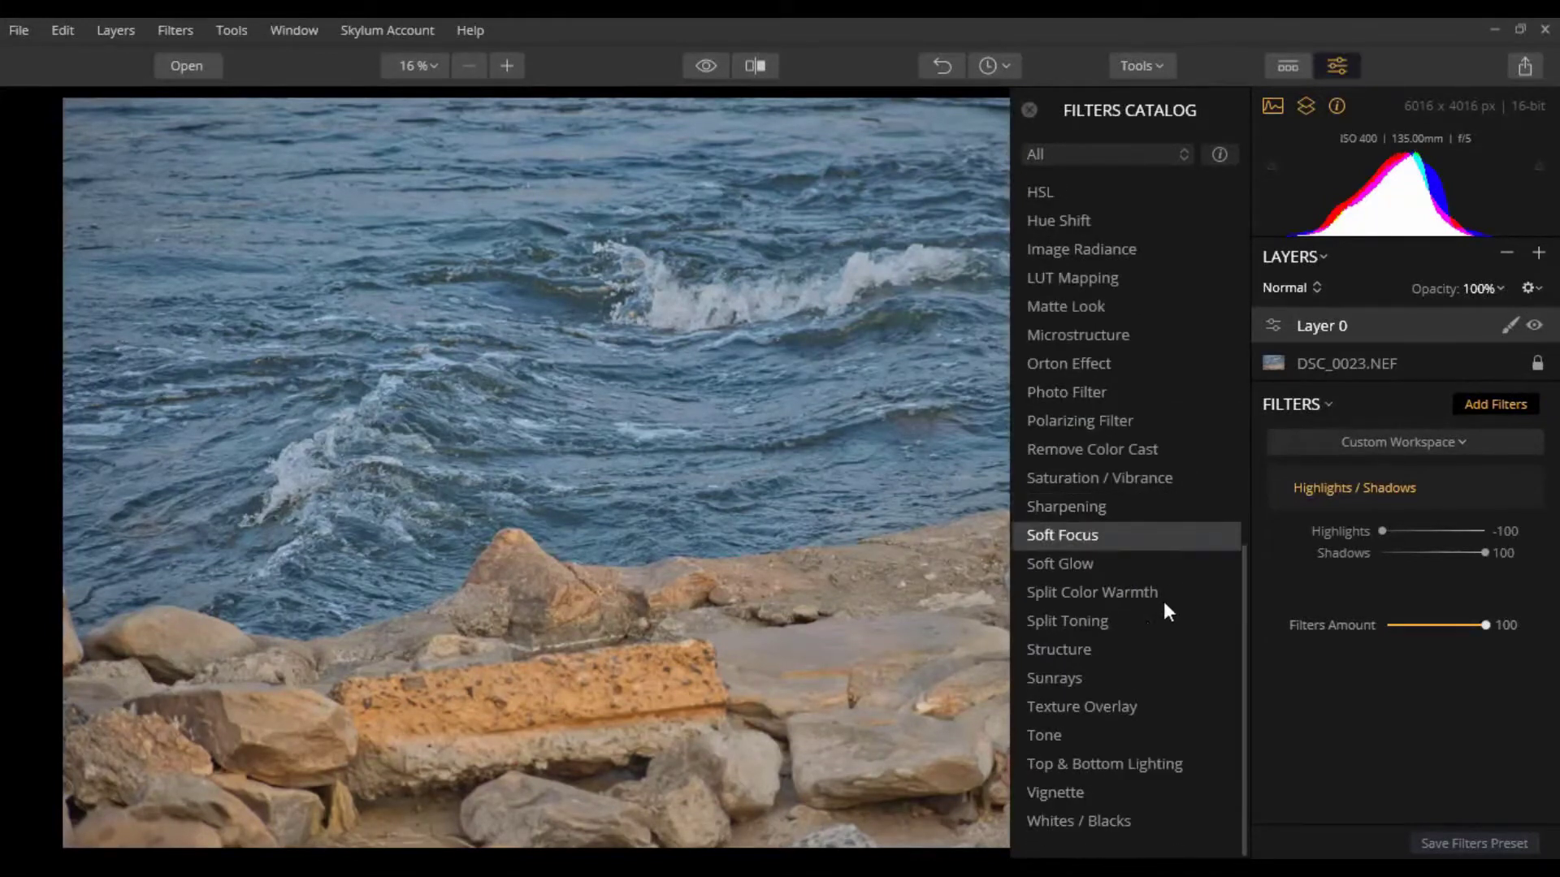
pyautogui.click(1110, 820)
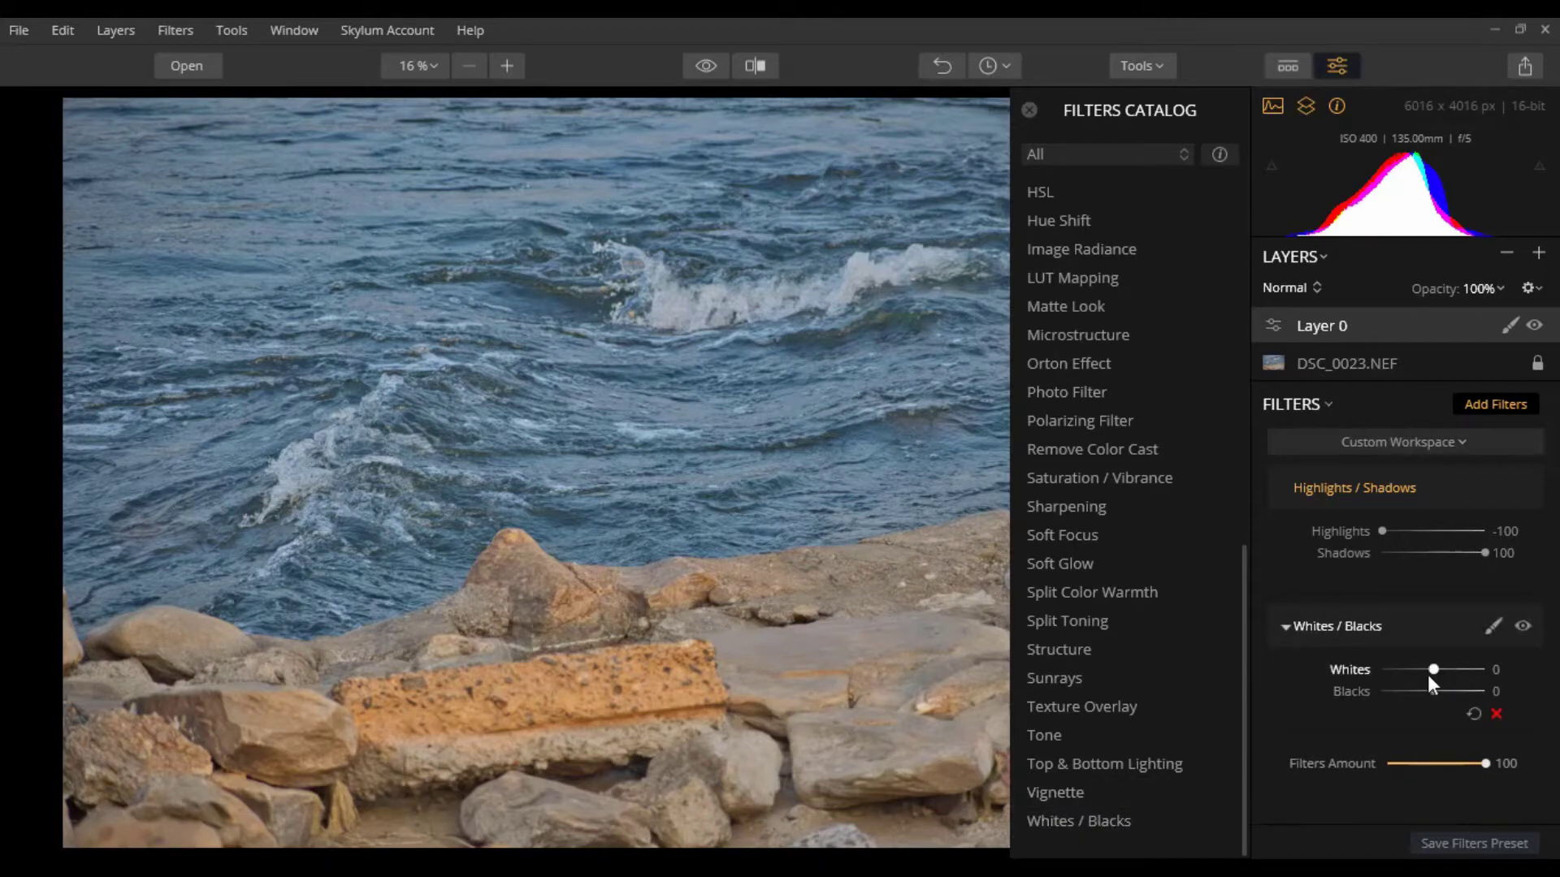
pyautogui.moveTo(1434, 669); pyautogui.dragTo(1451, 670)
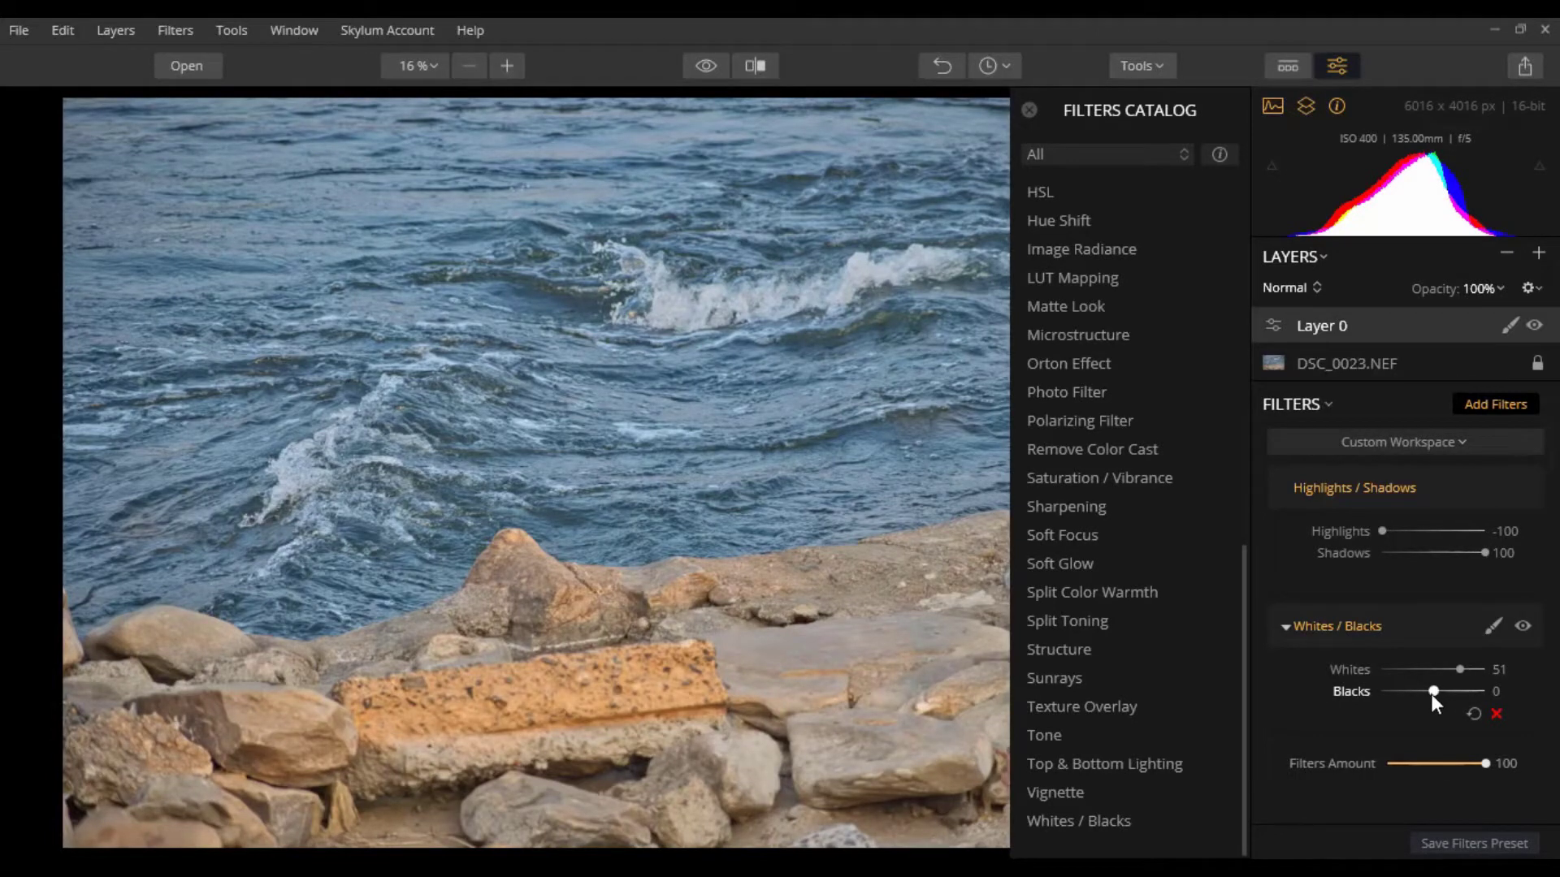
pyautogui.moveTo(1431, 695); pyautogui.dragTo(1425, 694)
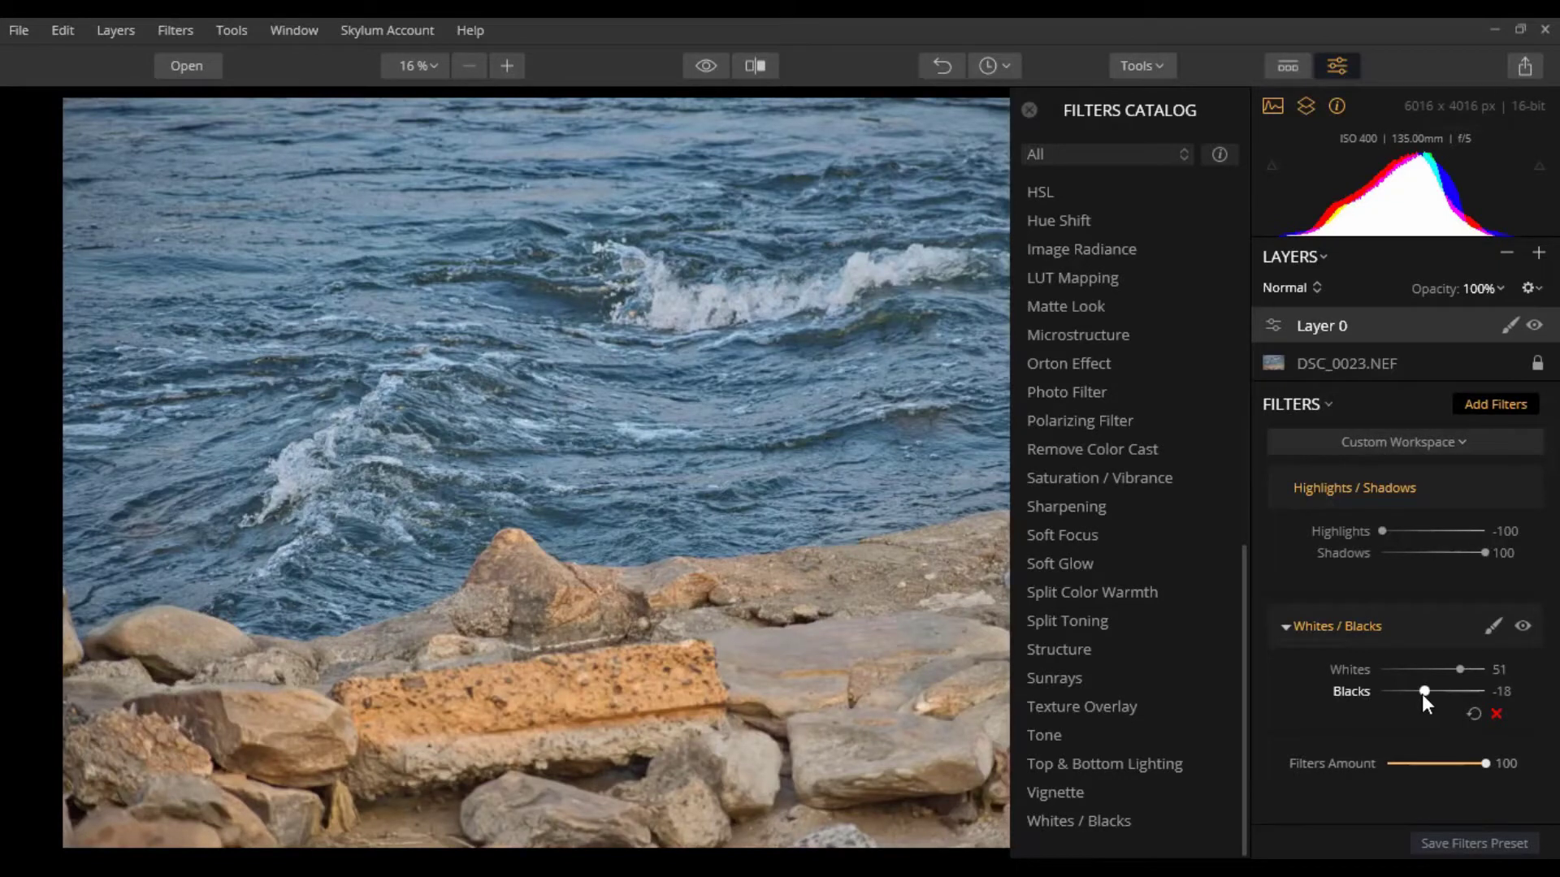
# Add the Clarity filter to Layer 0, try an amount of 100, and settle on 8
pyautogui.scroll(7, 1125, 736)
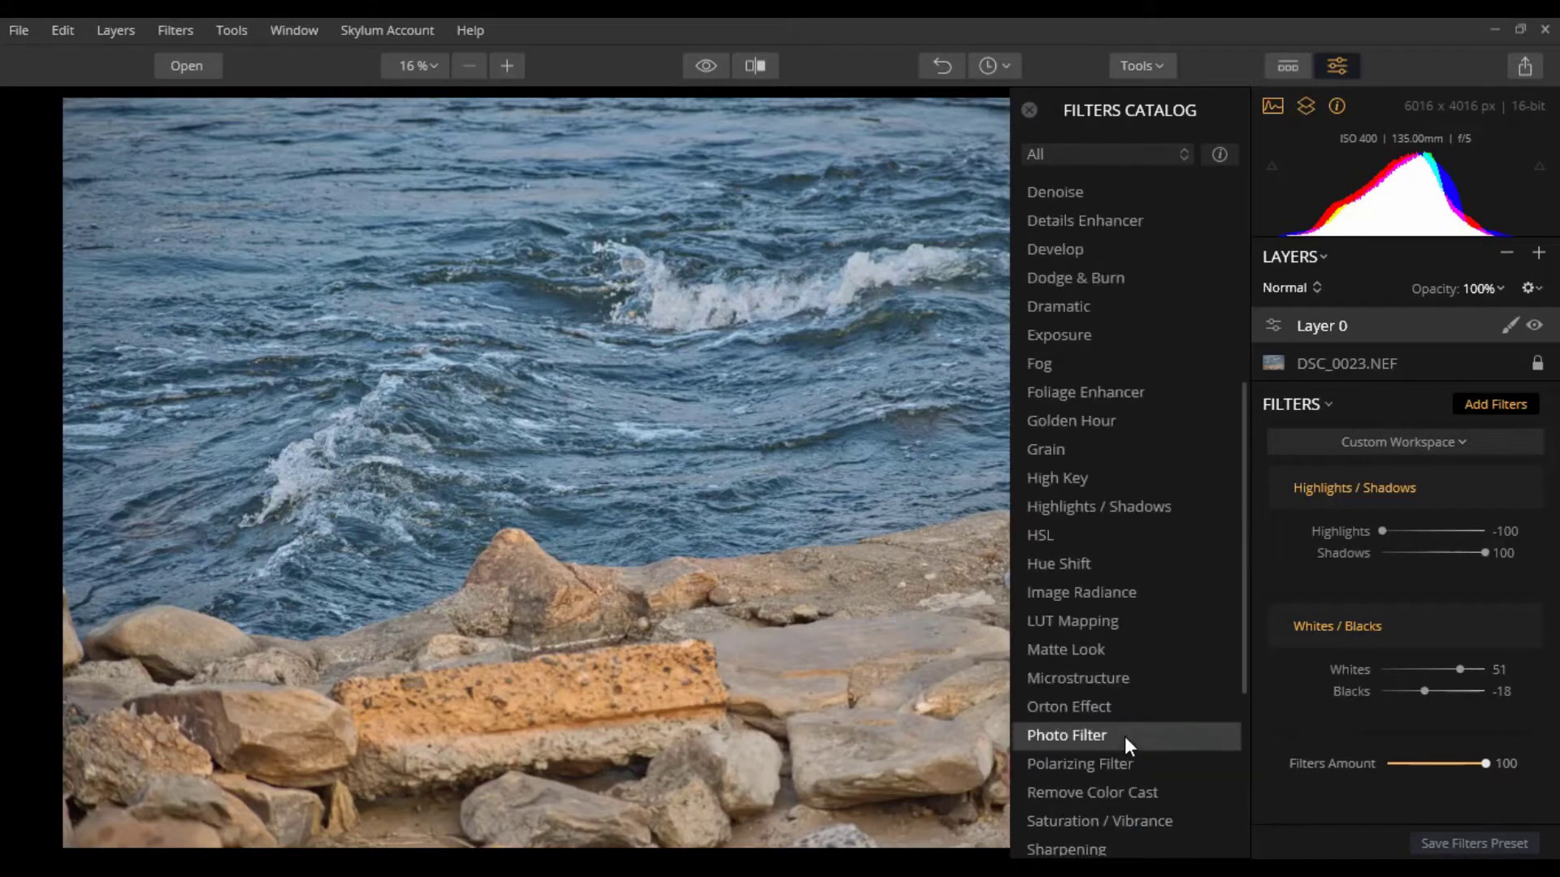
pyautogui.scroll(2, 1125, 736)
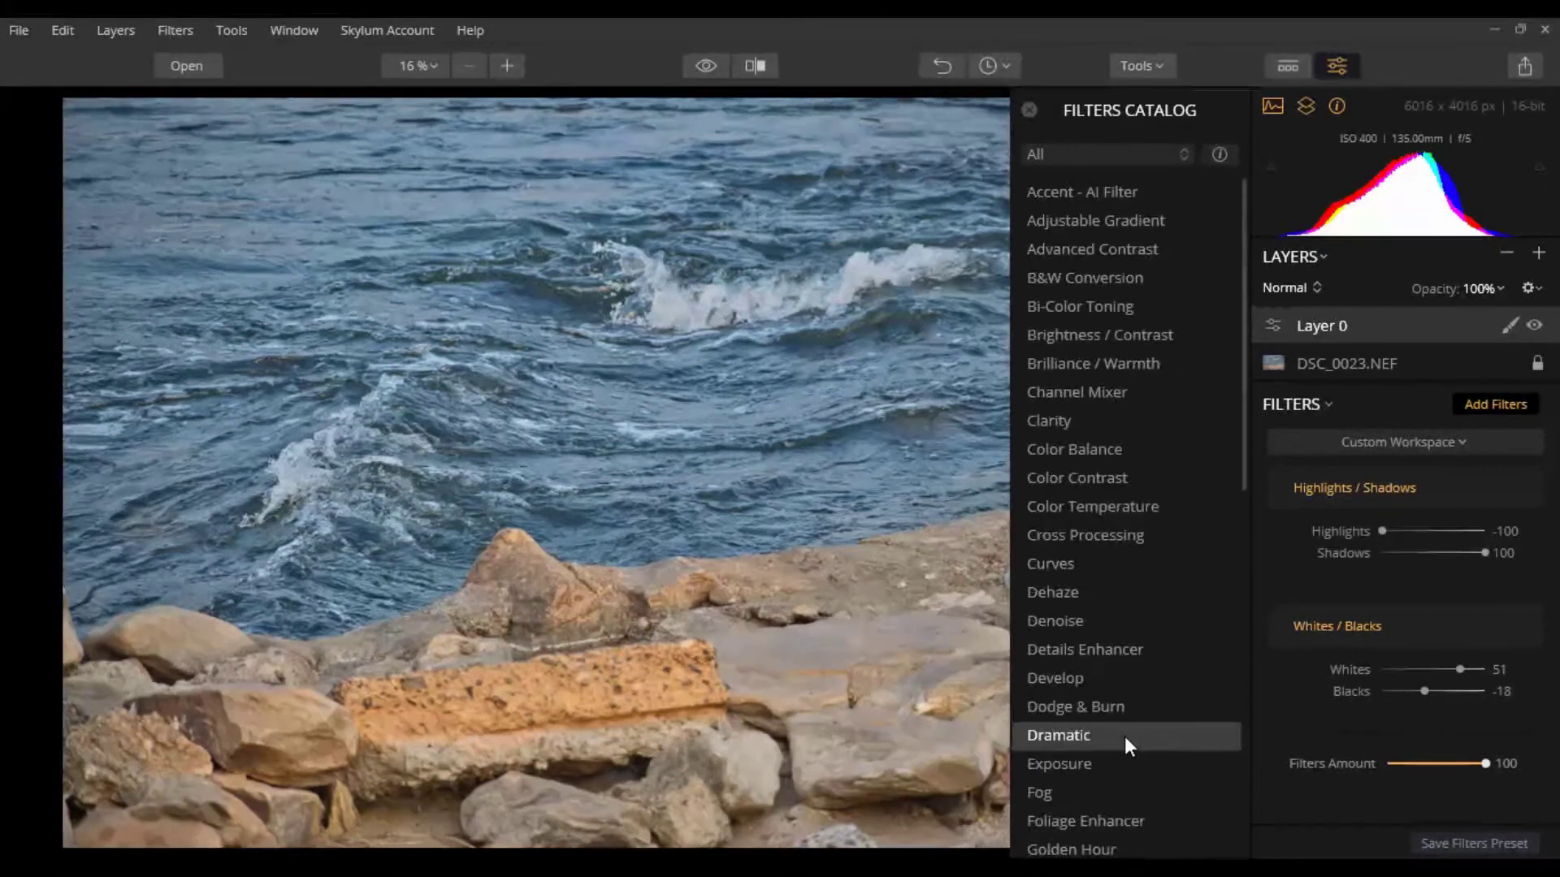
pyautogui.click(1093, 422)
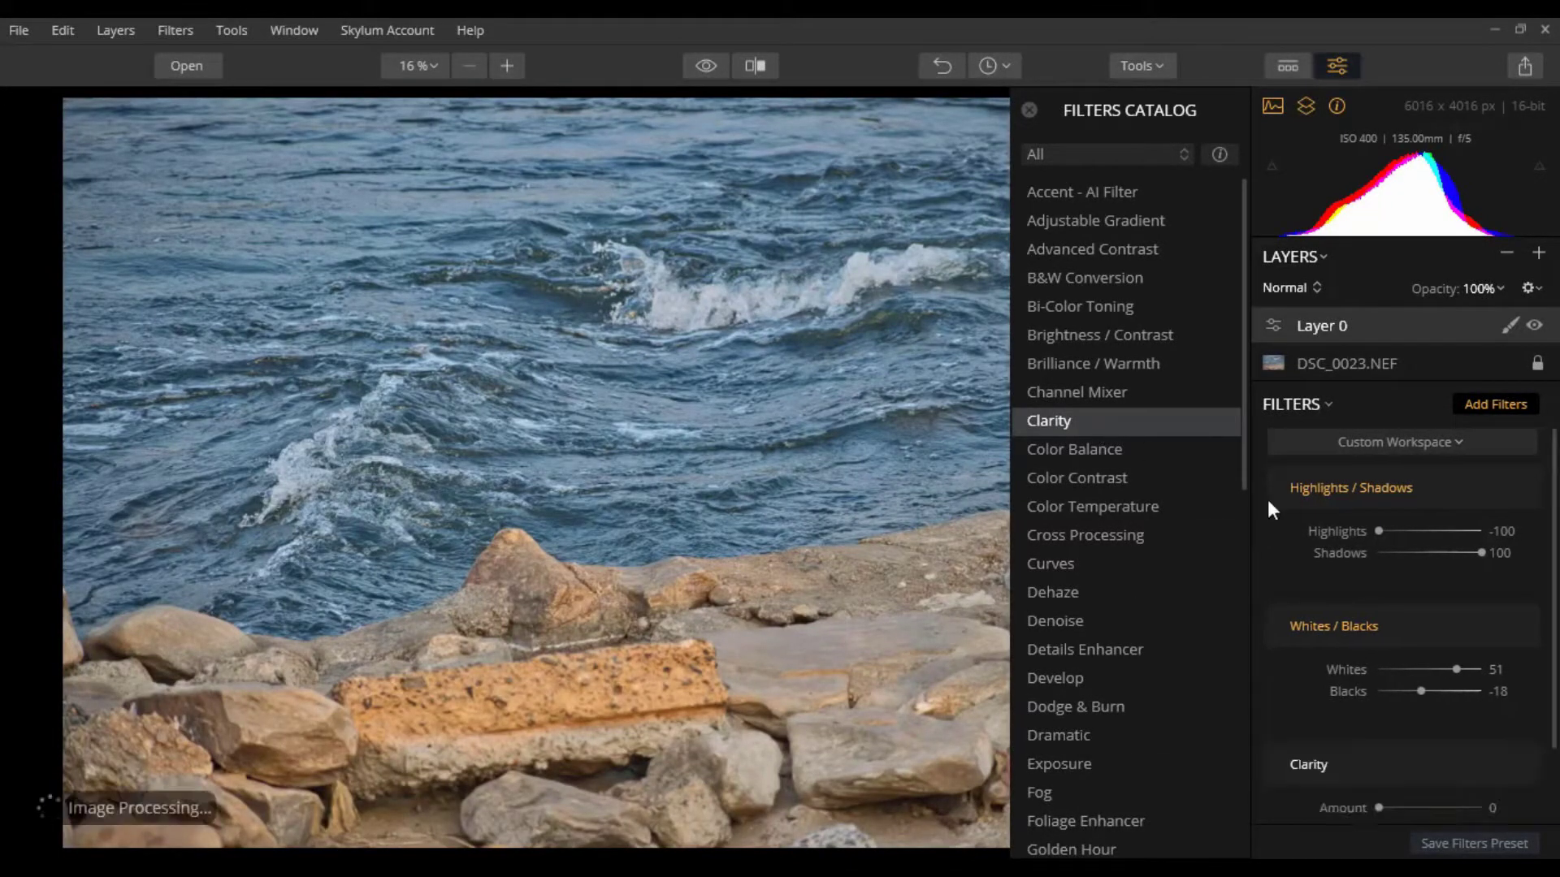
pyautogui.click(1029, 109)
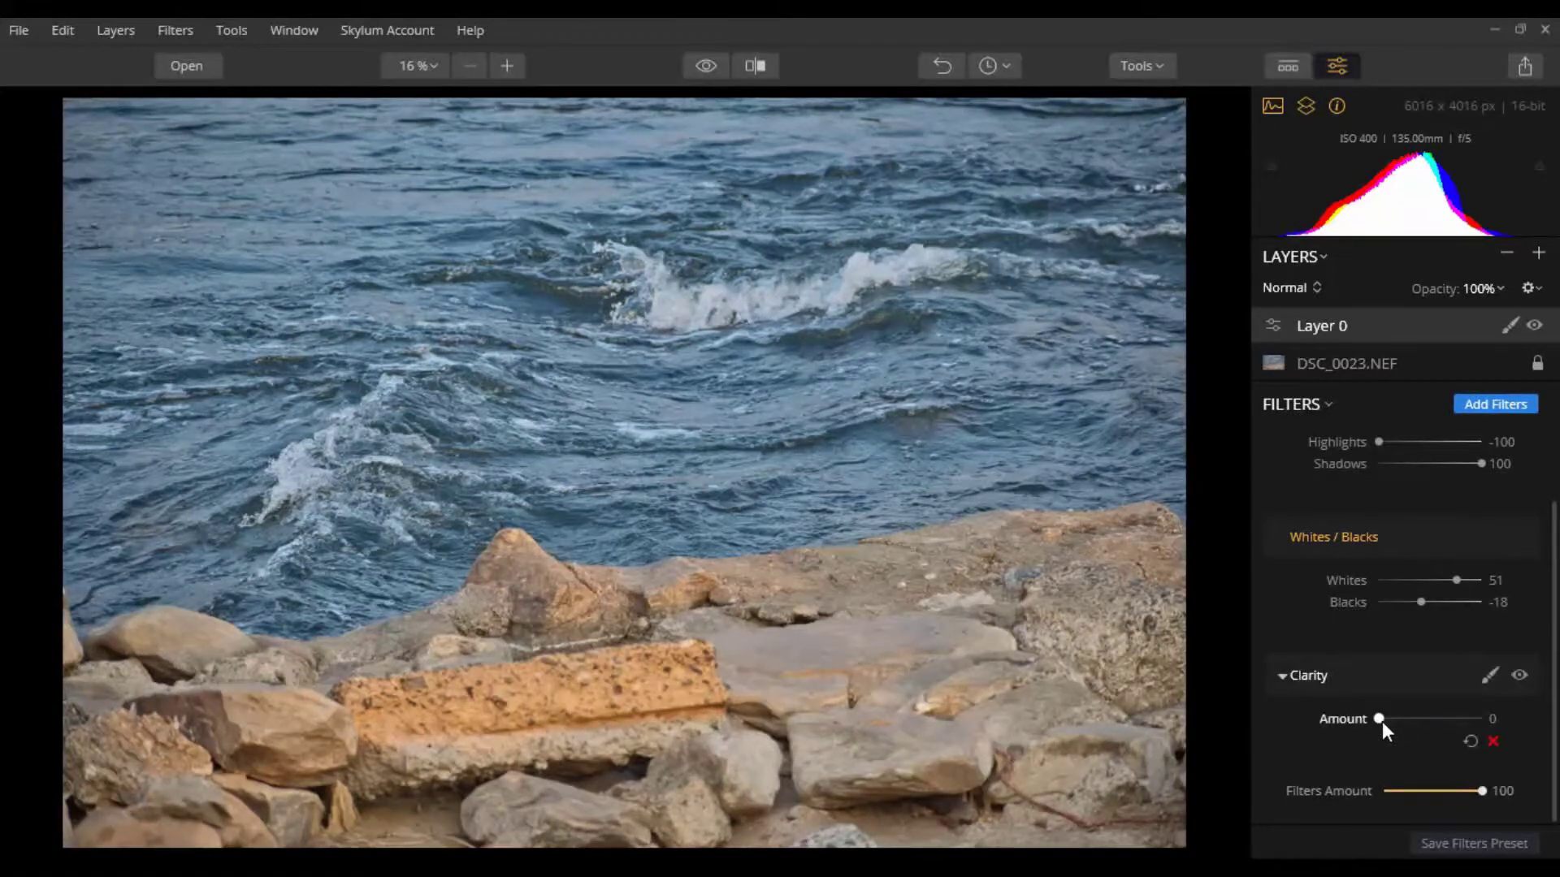
pyautogui.moveTo(1379, 720); pyautogui.dragTo(1491, 716)
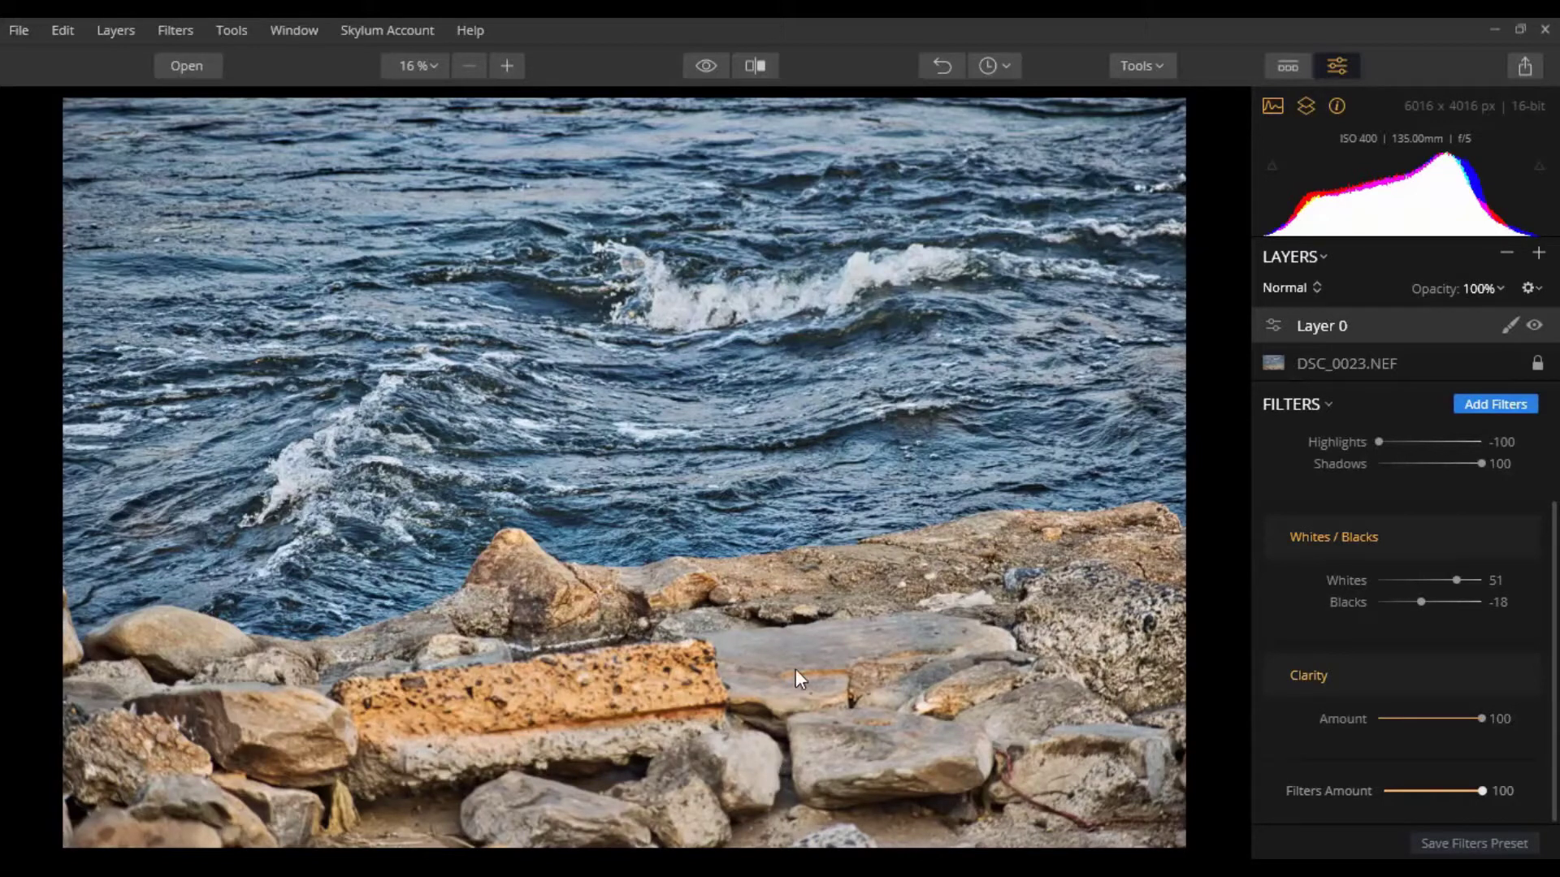
pyautogui.moveTo(1480, 718); pyautogui.dragTo(1386, 718)
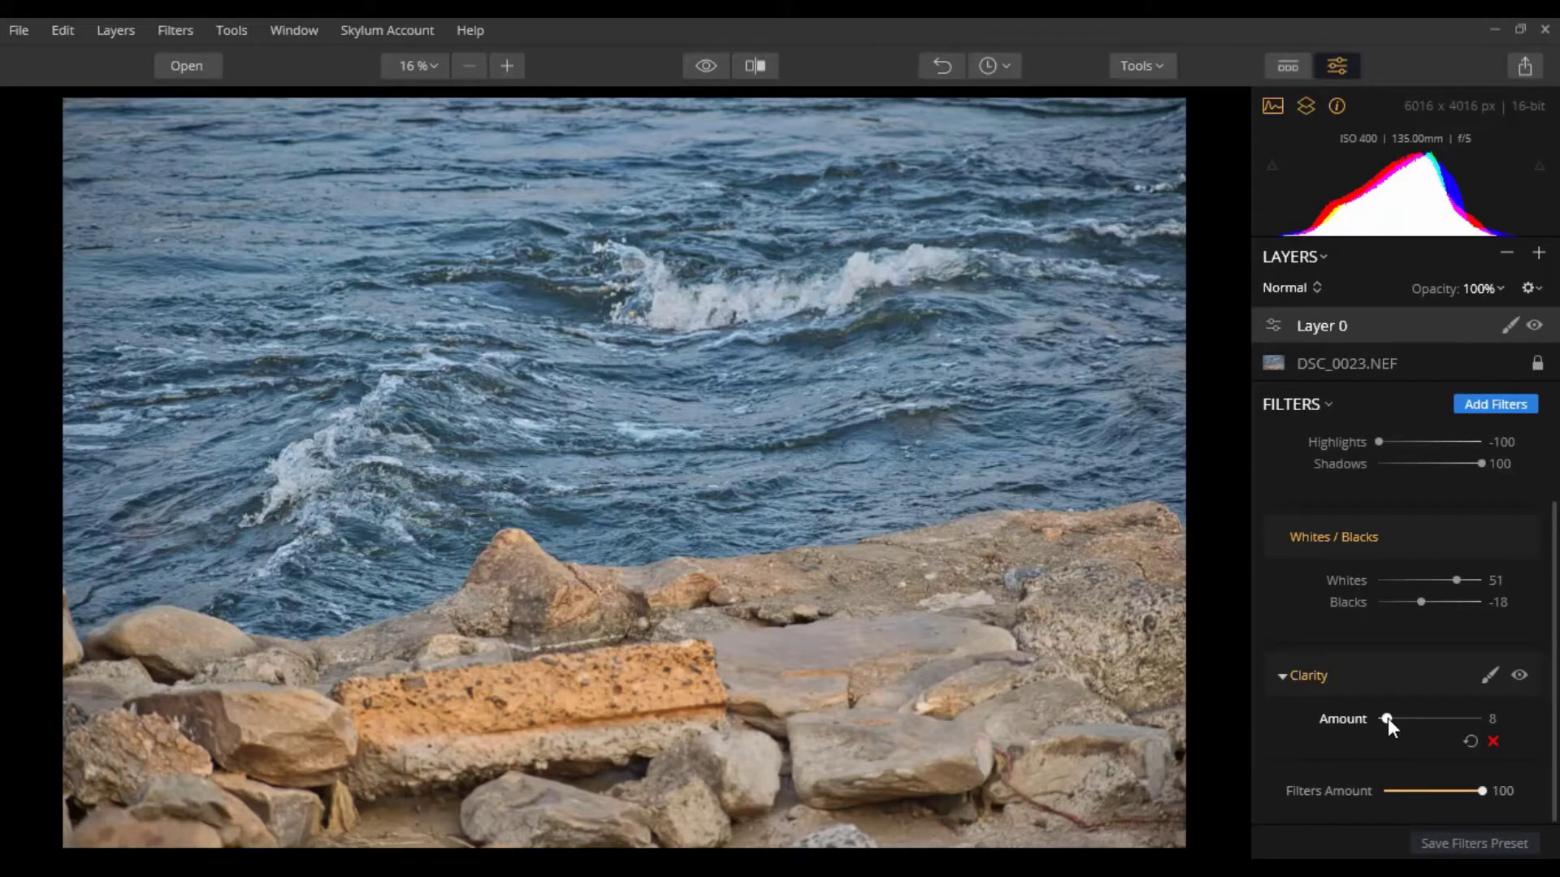
# Add the Dehaze filter to Layer 0, try an amount of 100, and settle on 40
pyautogui.click(1495, 402)
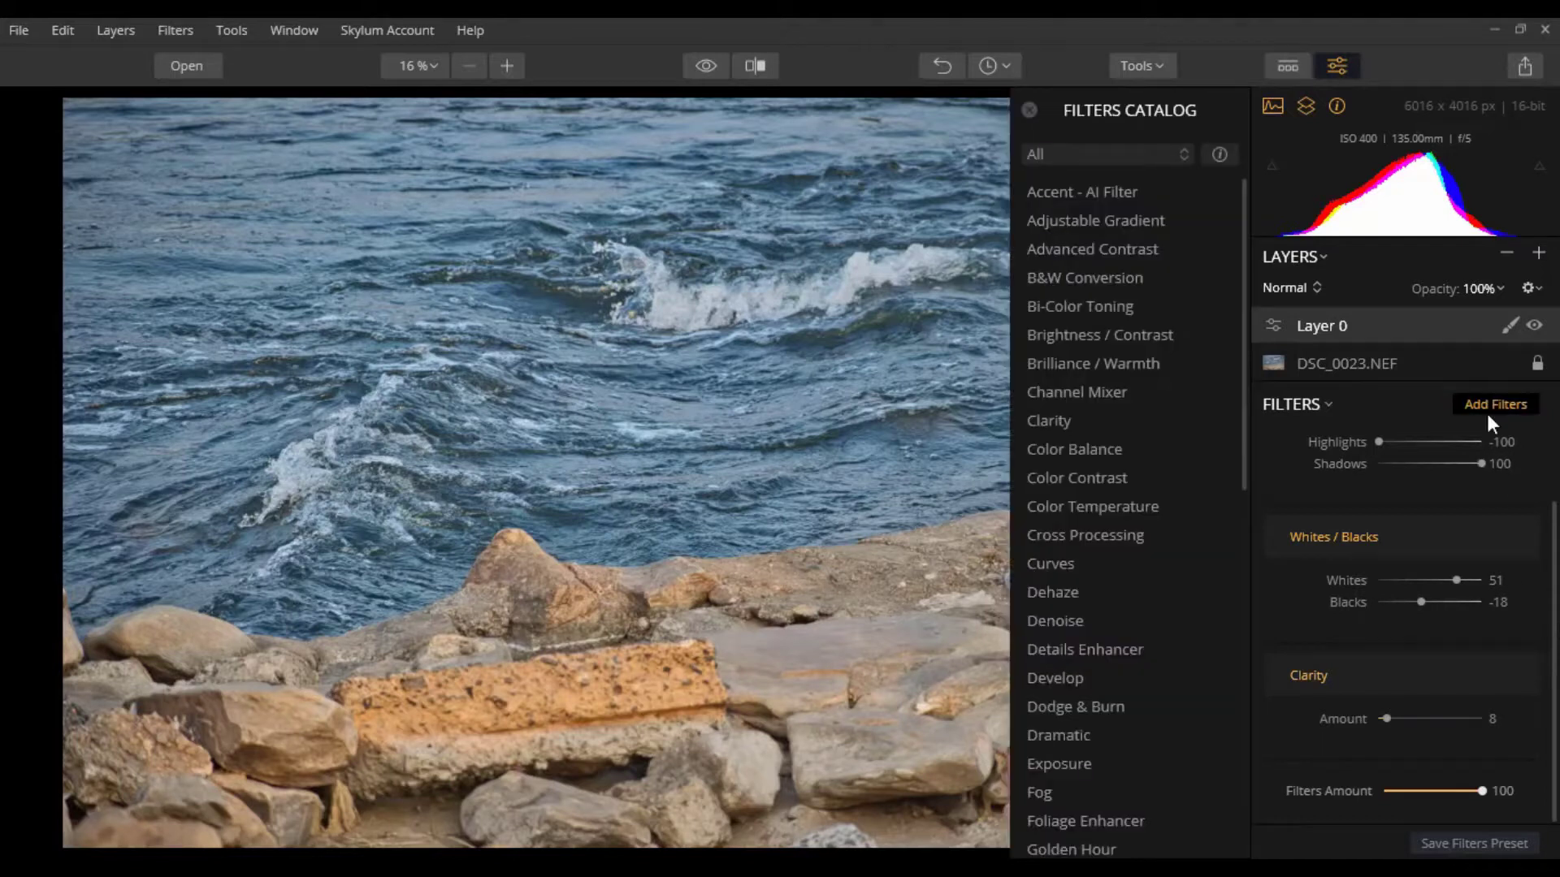
pyautogui.click(1099, 596)
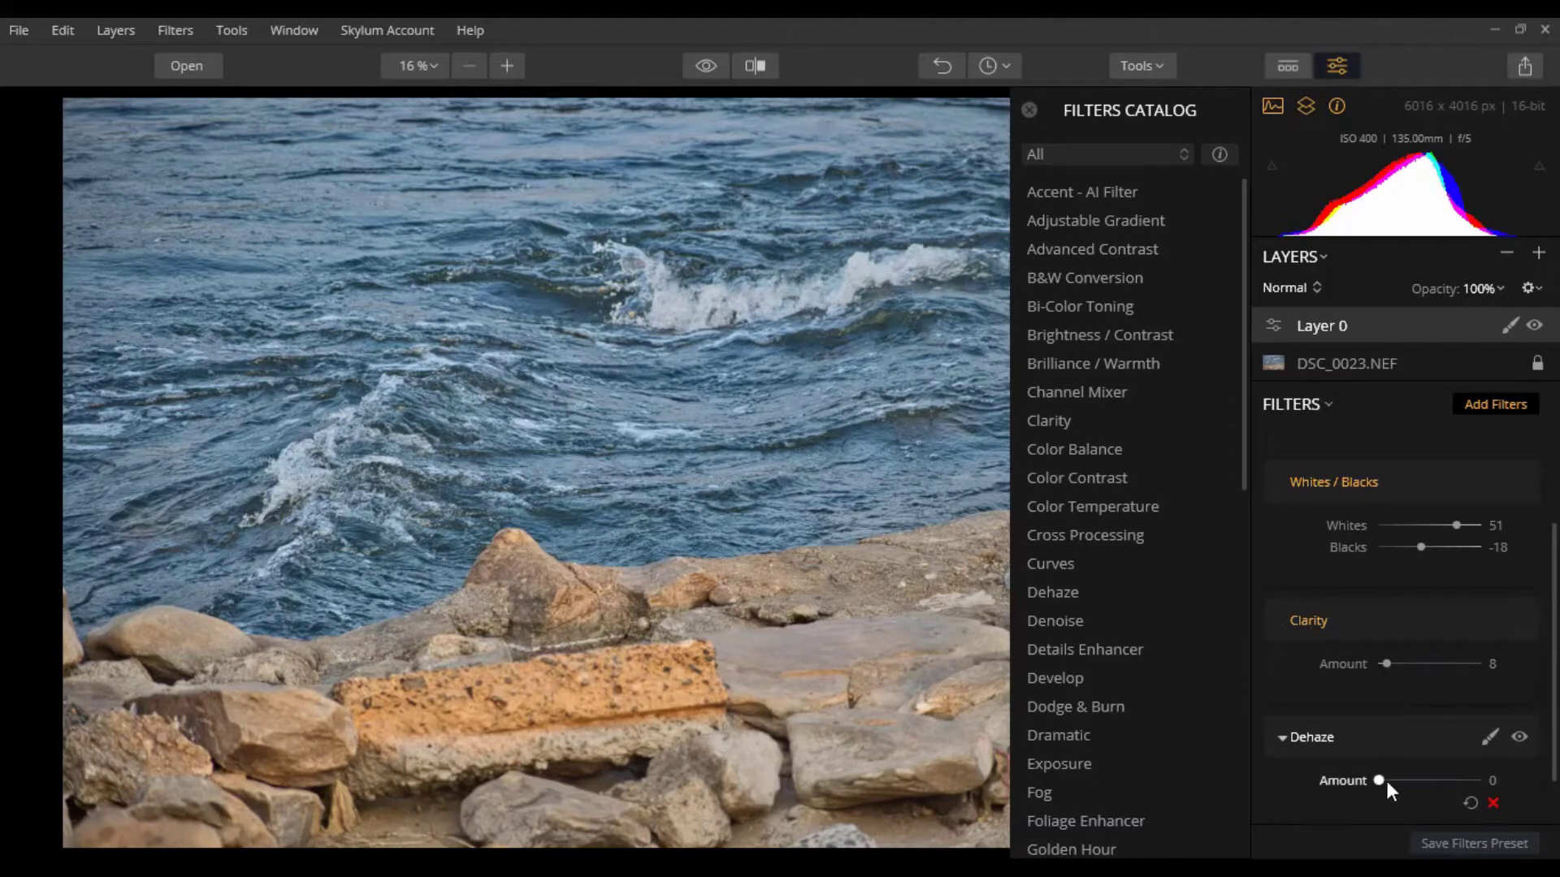
pyautogui.moveTo(1379, 781); pyautogui.dragTo(1485, 782)
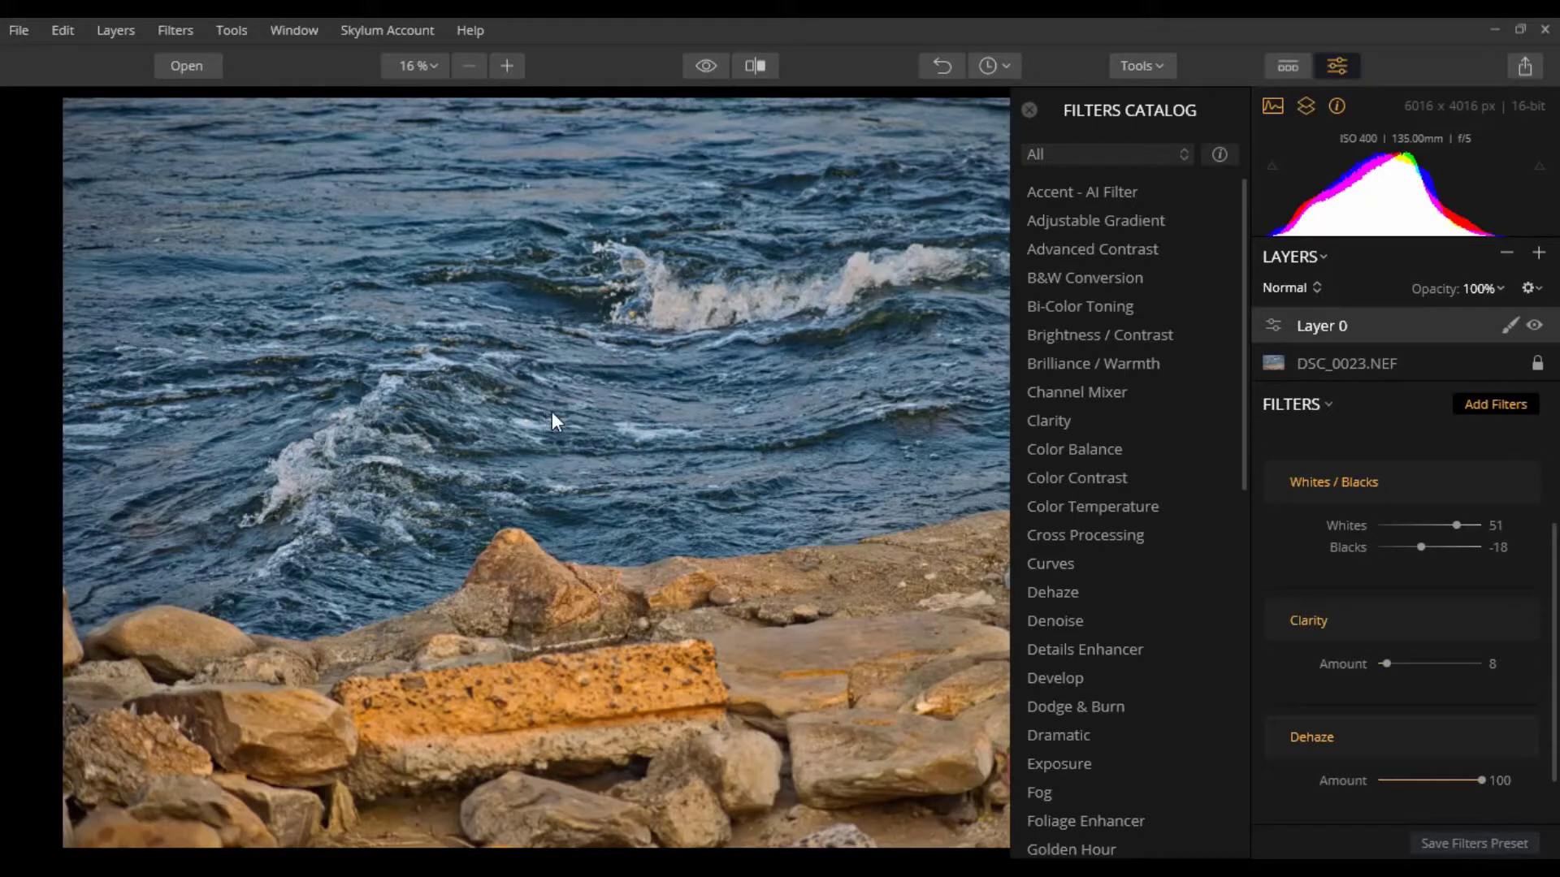
pyautogui.moveTo(1480, 781); pyautogui.dragTo(1423, 785)
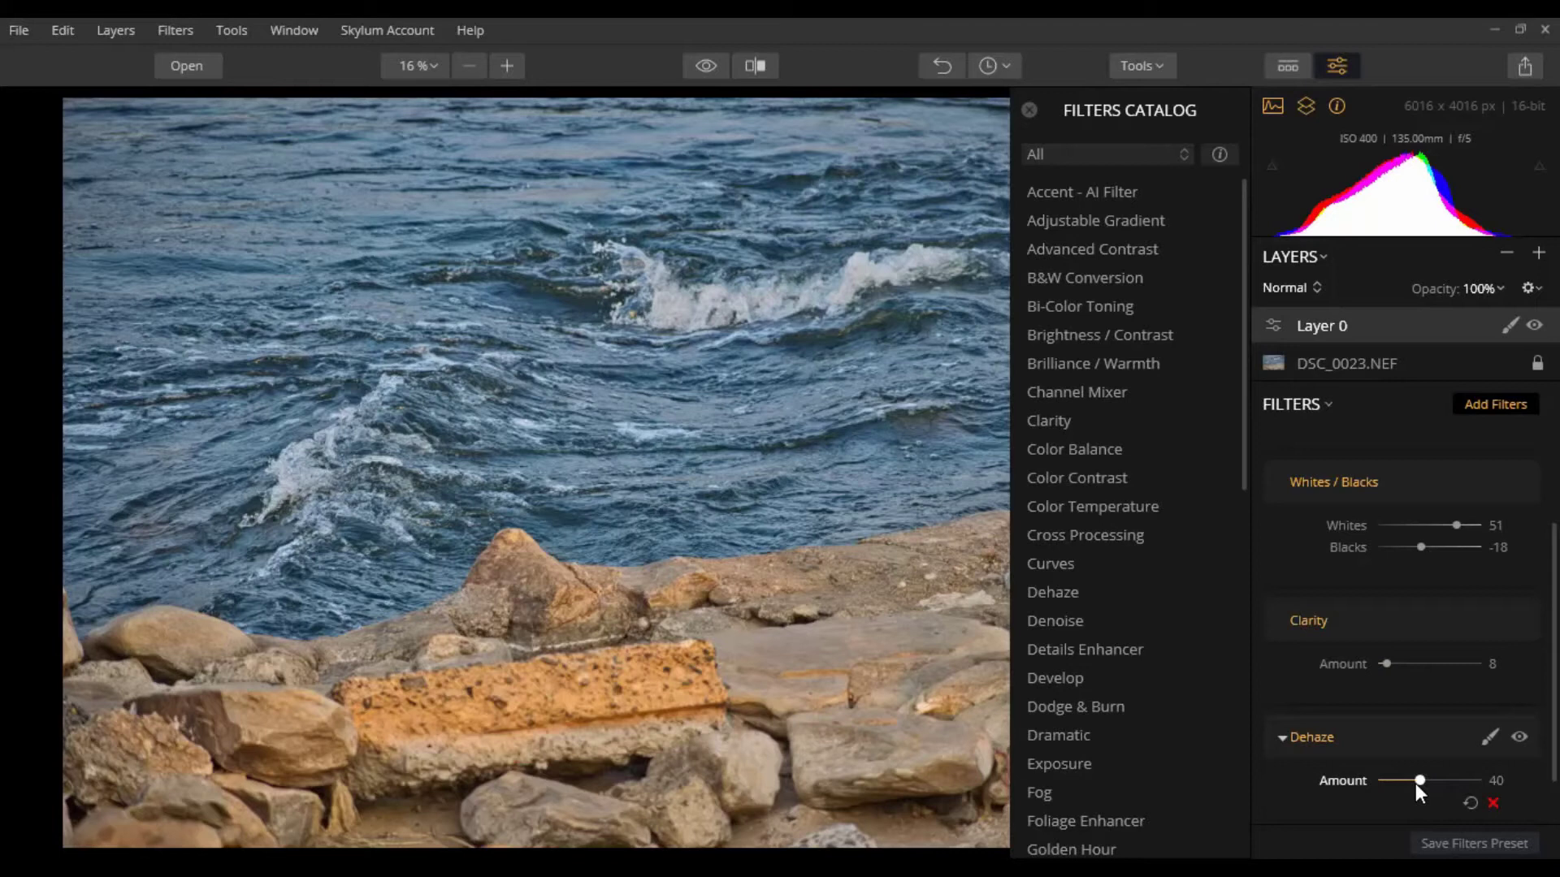
# Add the Accent - AI Filter to Layer 0, try a boost of 100, and settle on 40
pyautogui.click(1087, 197)
pyautogui.scroll(-2, 1440, 563)
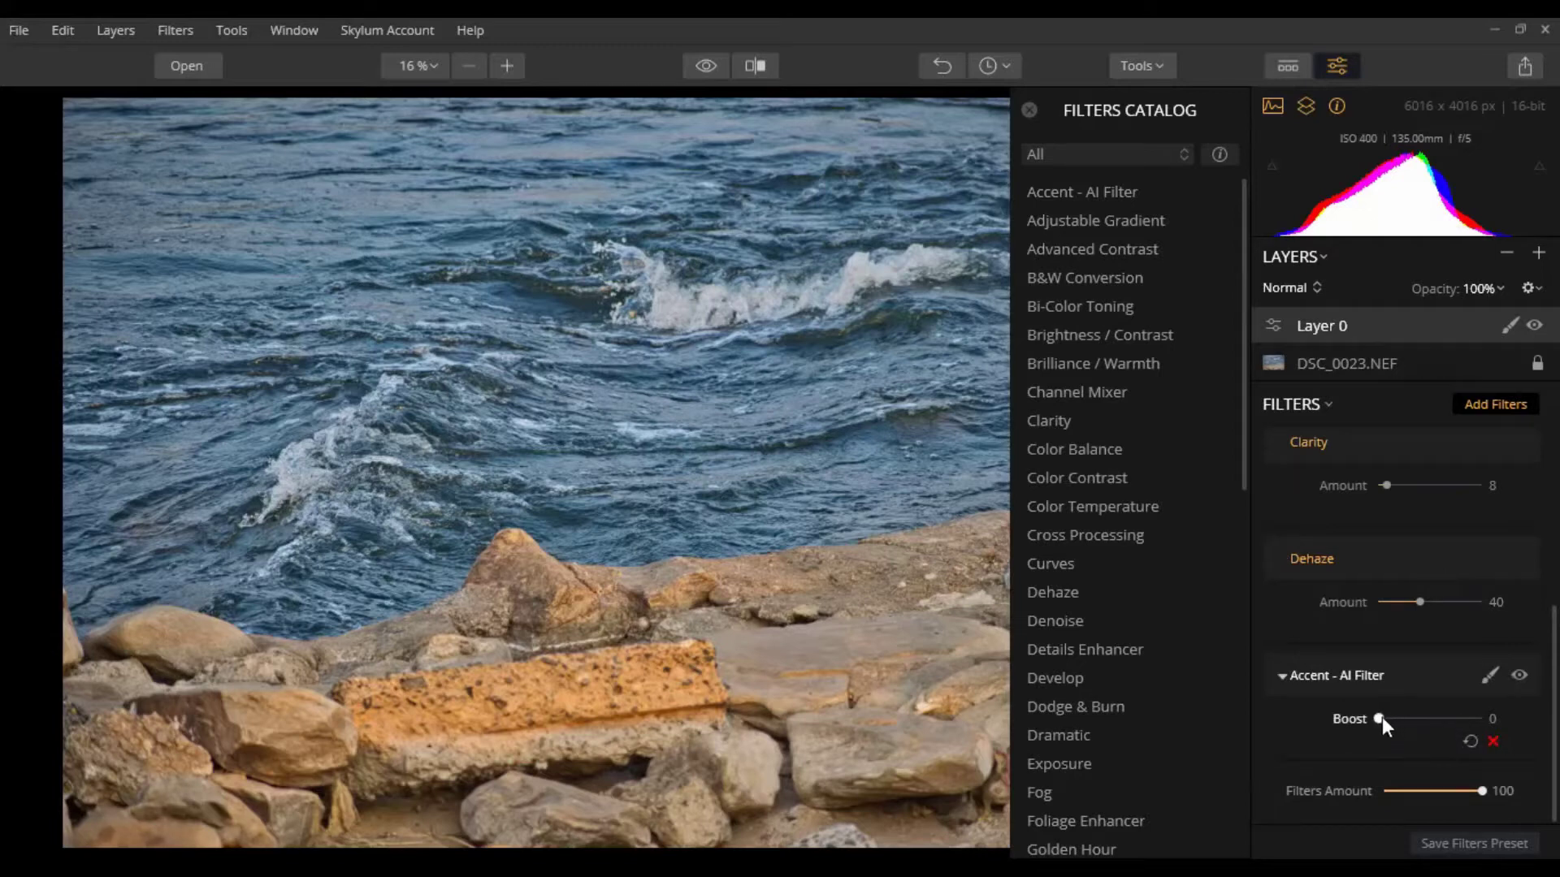
pyautogui.moveTo(1381, 721); pyautogui.dragTo(1501, 734)
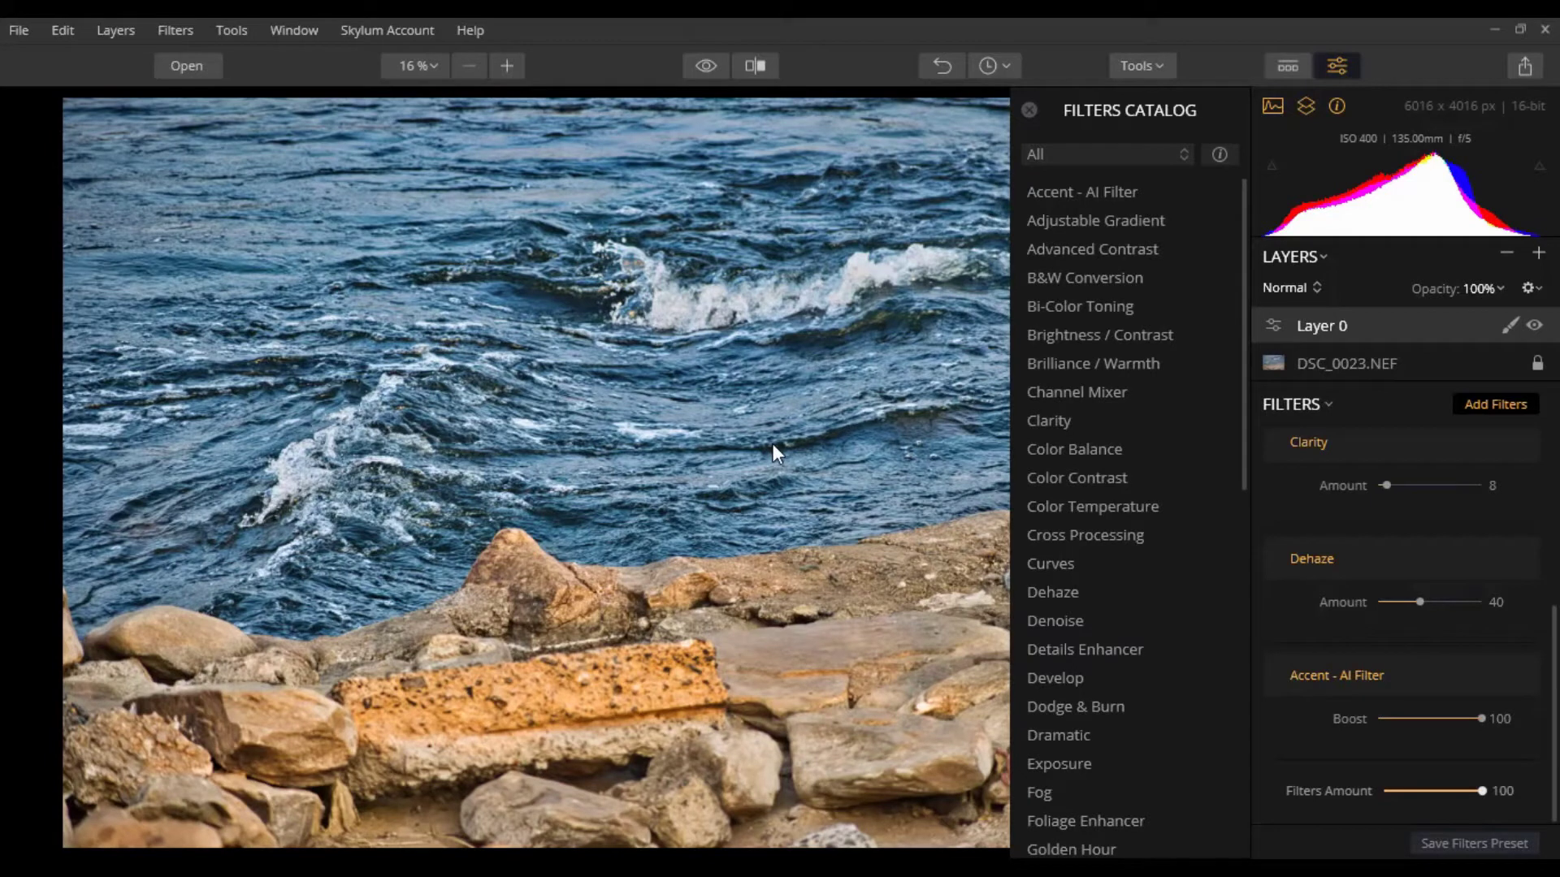
pyautogui.click(1432, 720)
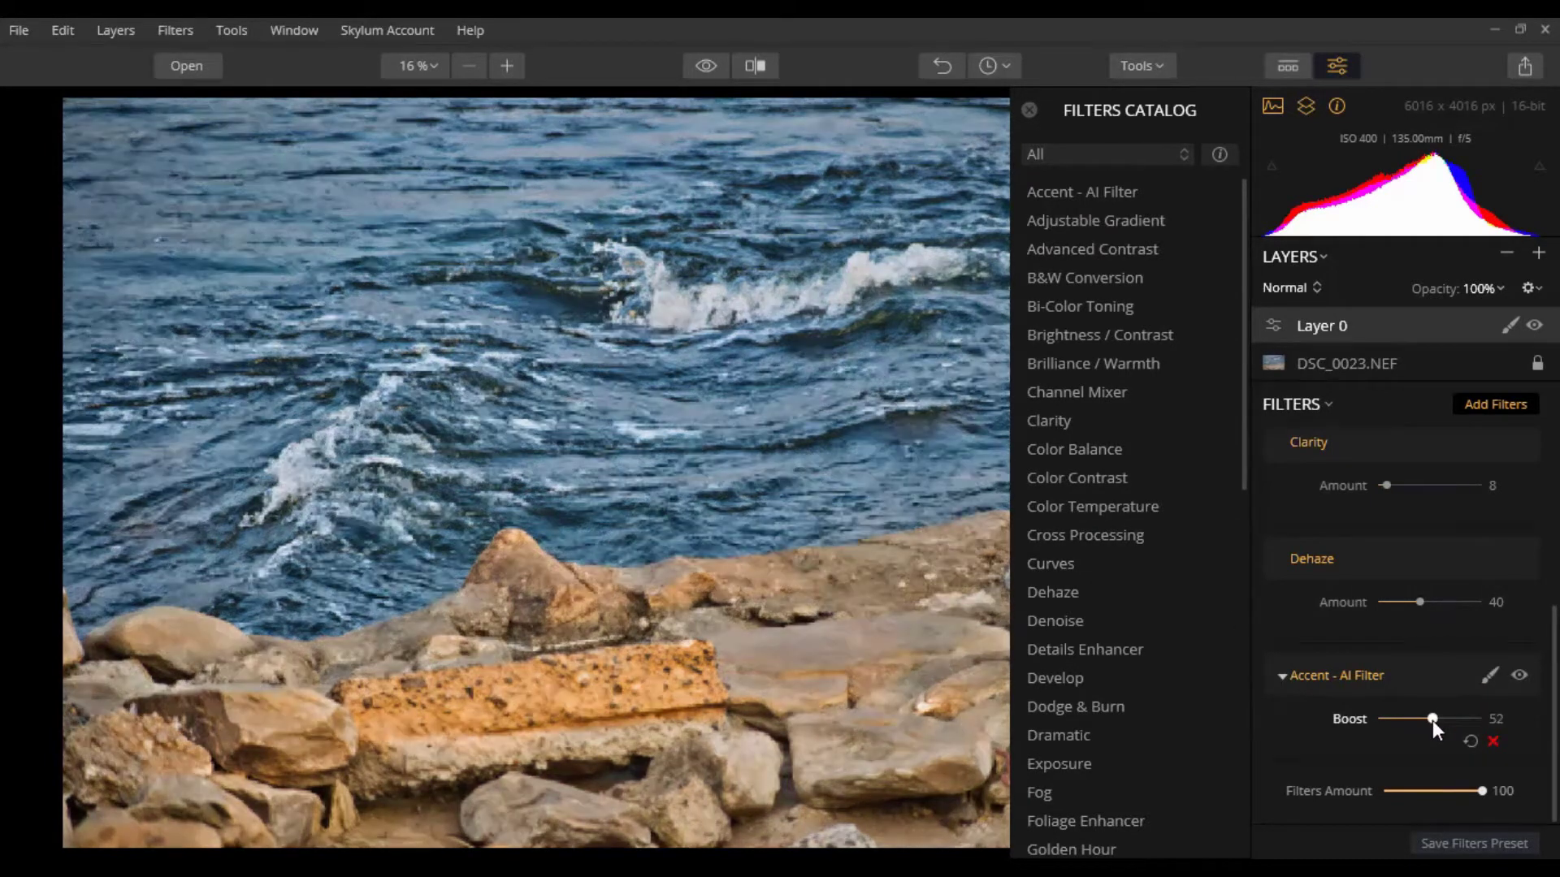
pyautogui.moveTo(1430, 720); pyautogui.dragTo(1423, 714)
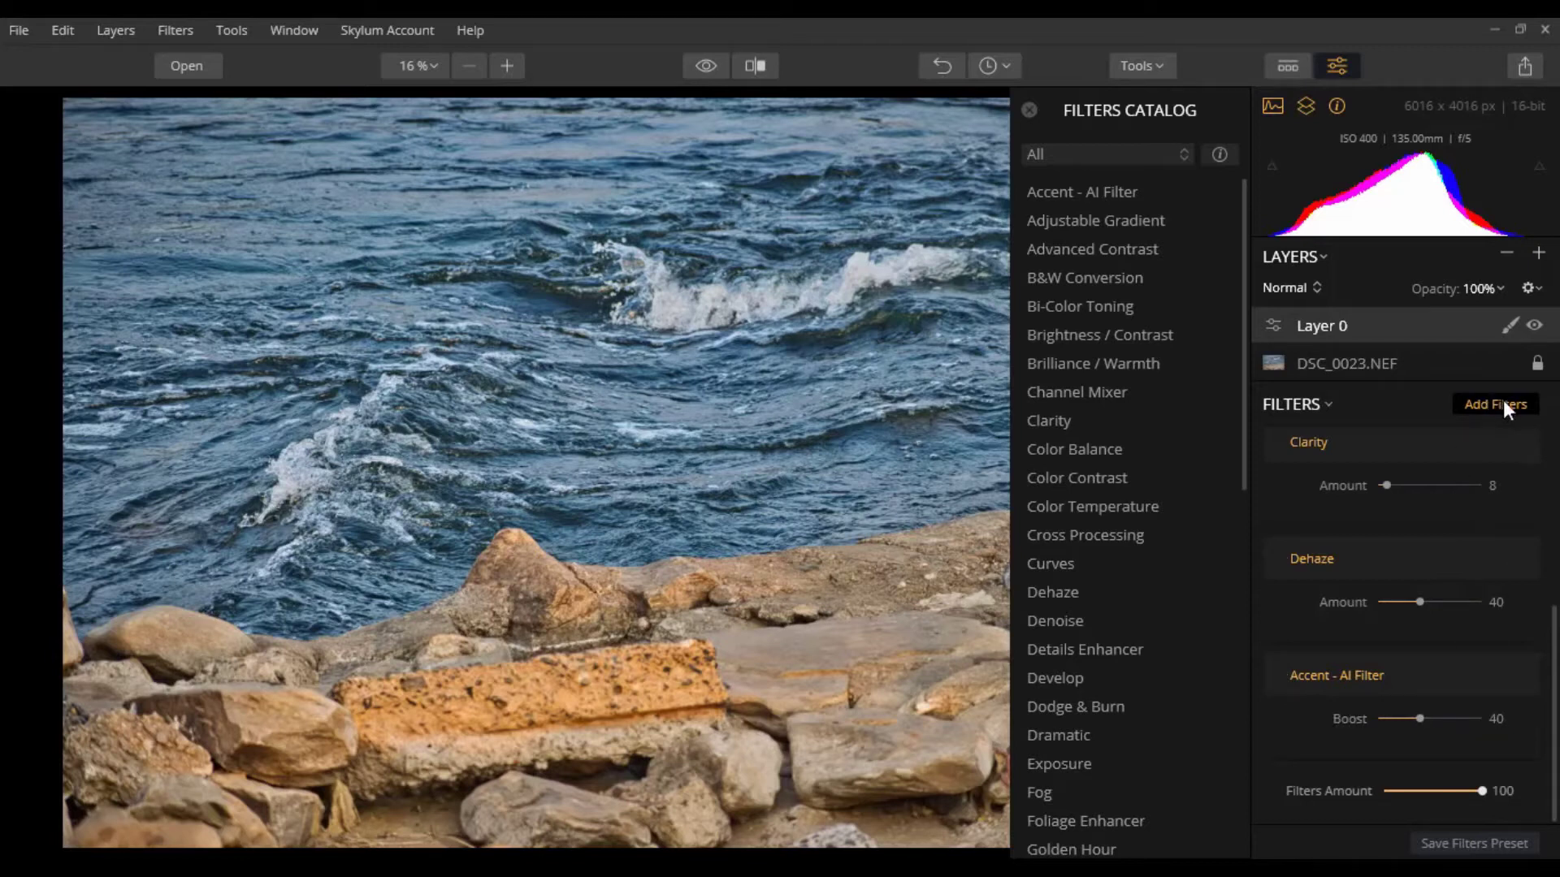
# Add the Polarizing Filter to Layer 0 and set its amount to 28
pyautogui.scroll(-2, 1182, 538)
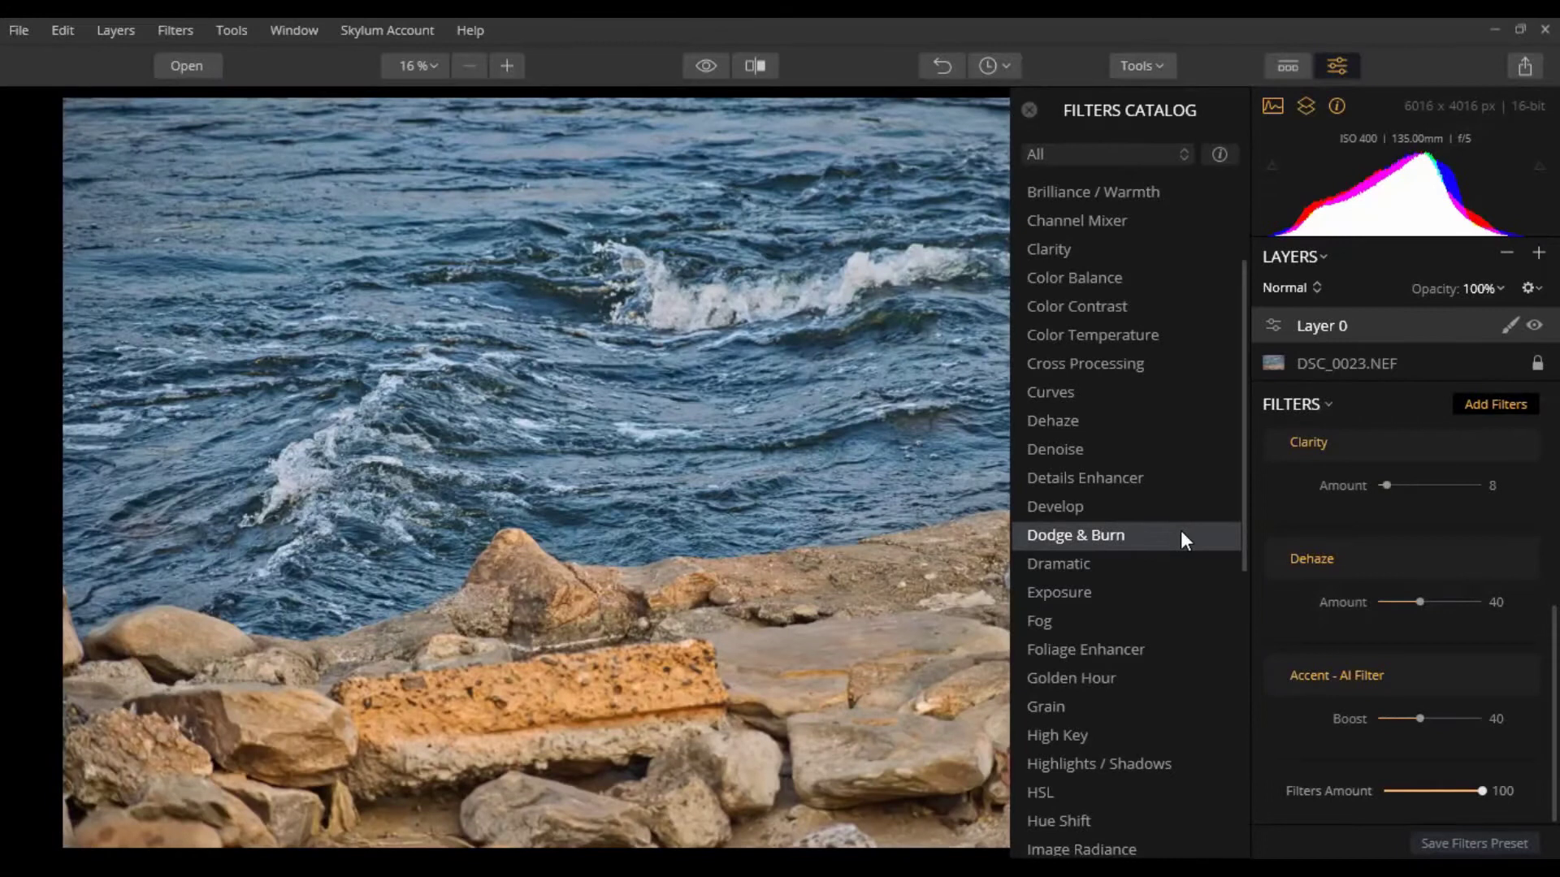
pyautogui.scroll(-1, 1142, 699)
pyautogui.scroll(-2, 1143, 706)
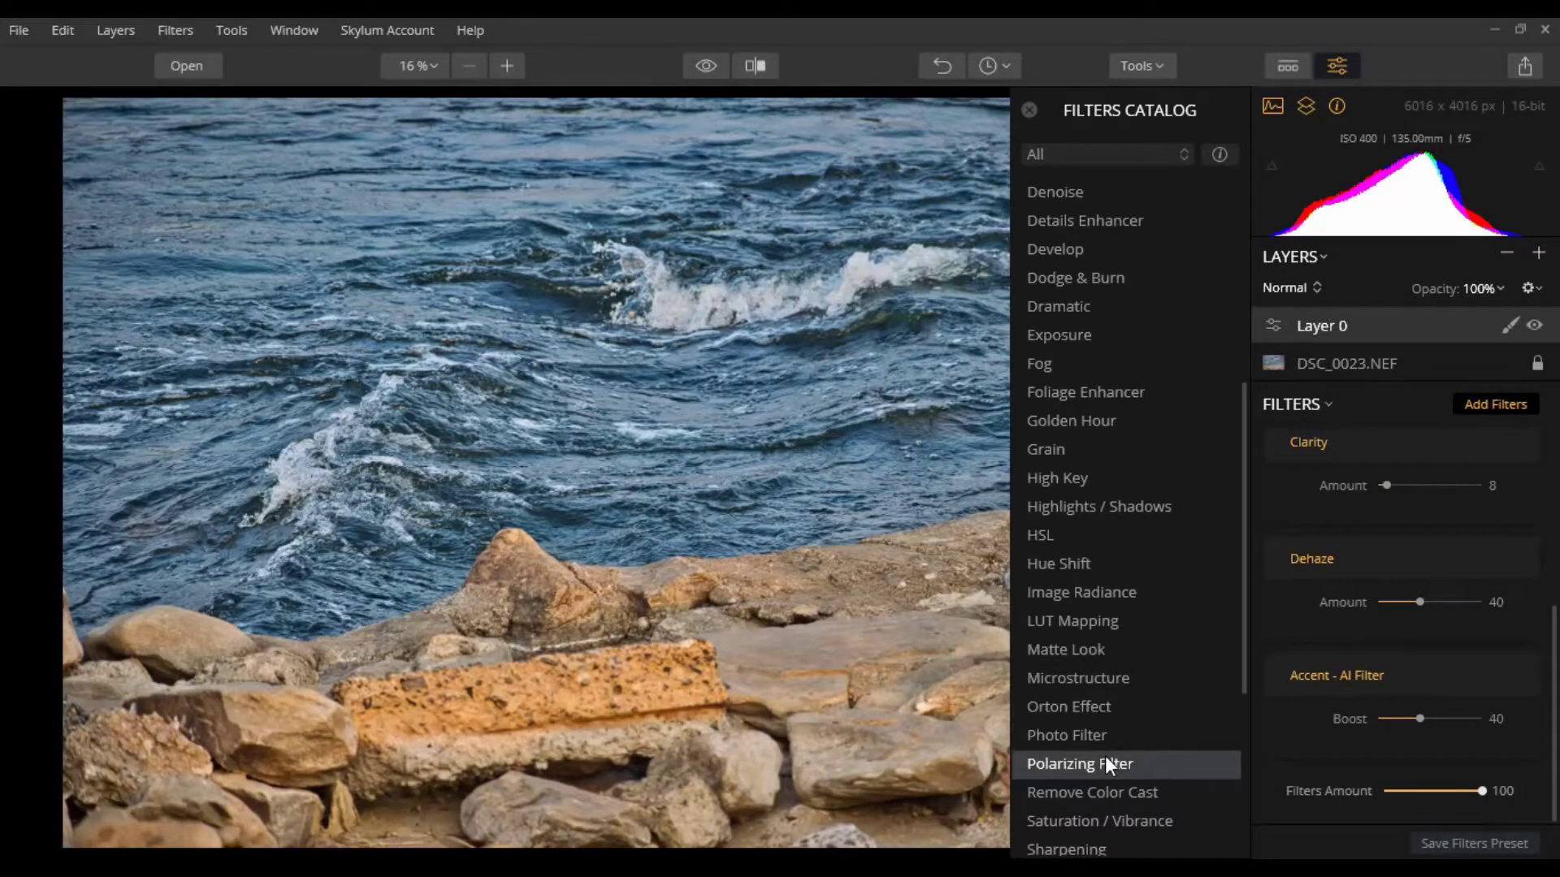
pyautogui.click(1105, 757)
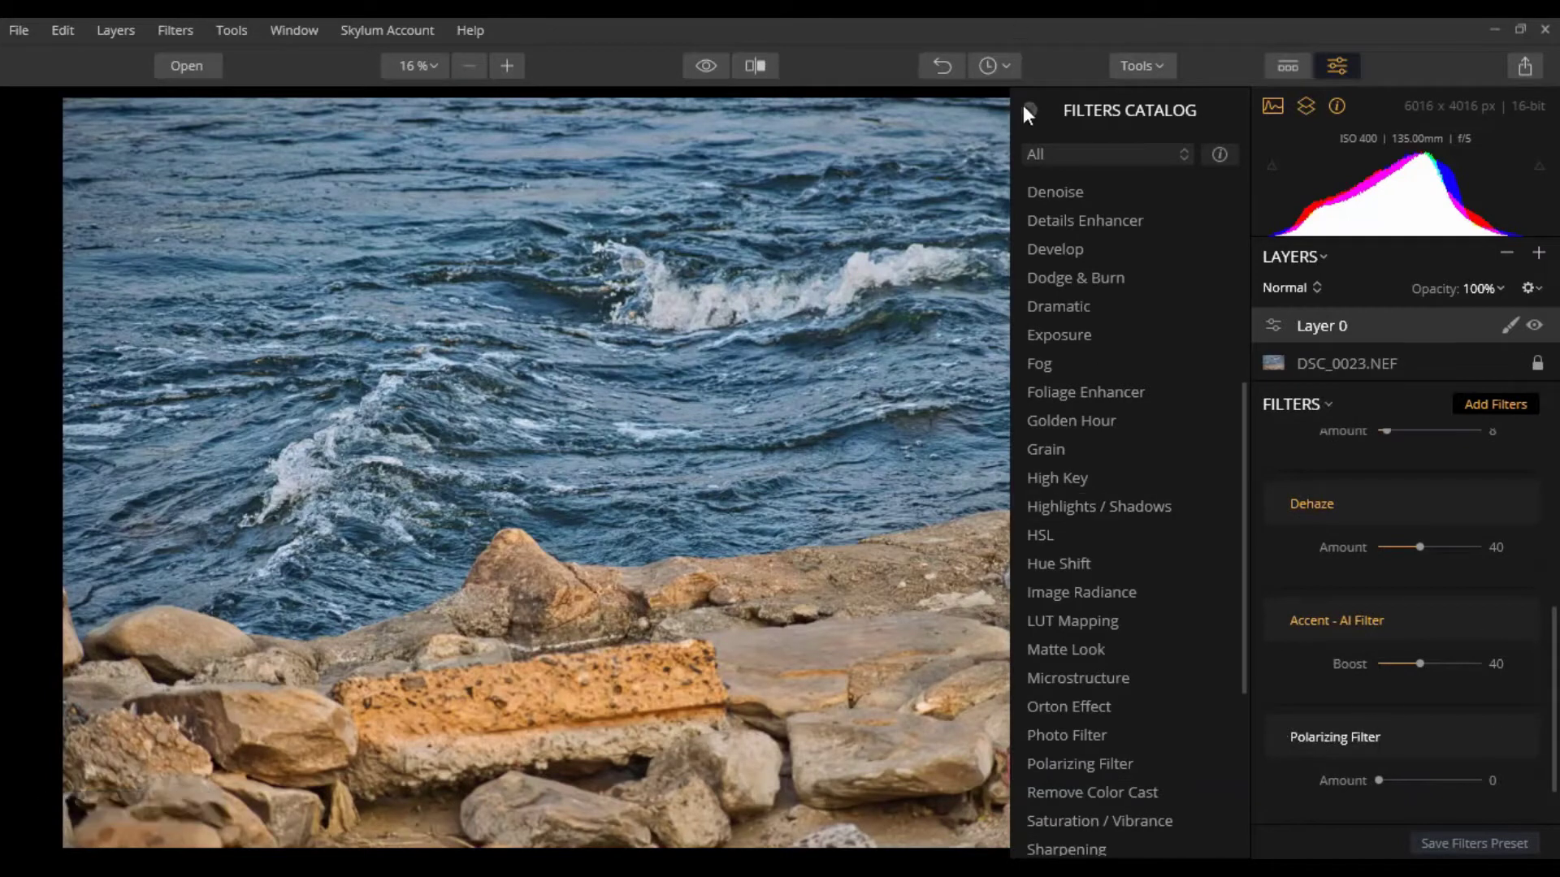
pyautogui.click(1027, 109)
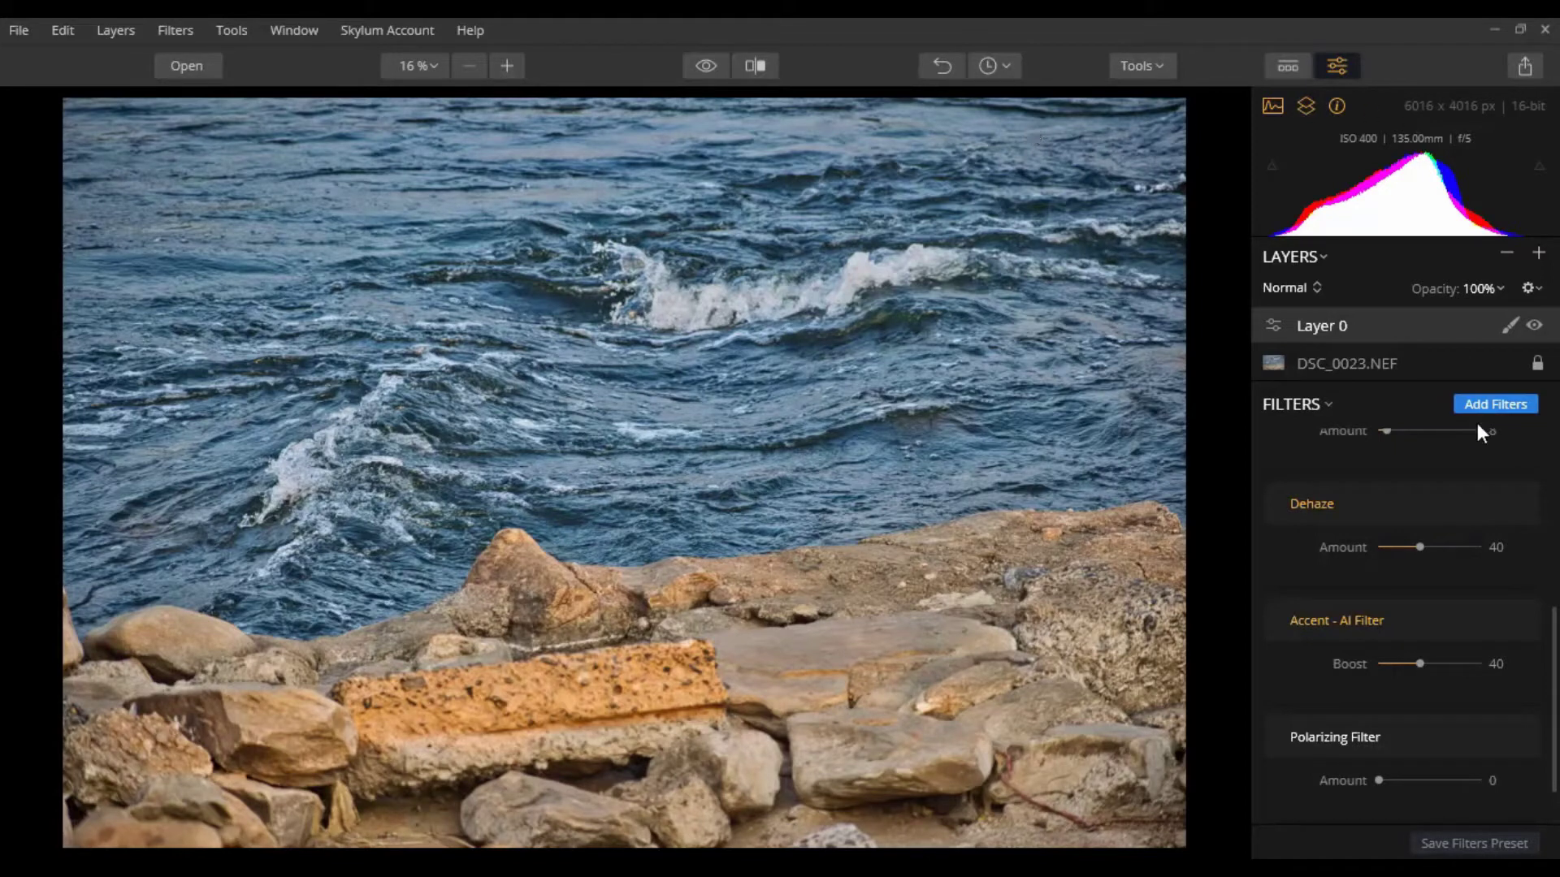
pyautogui.click(1399, 778)
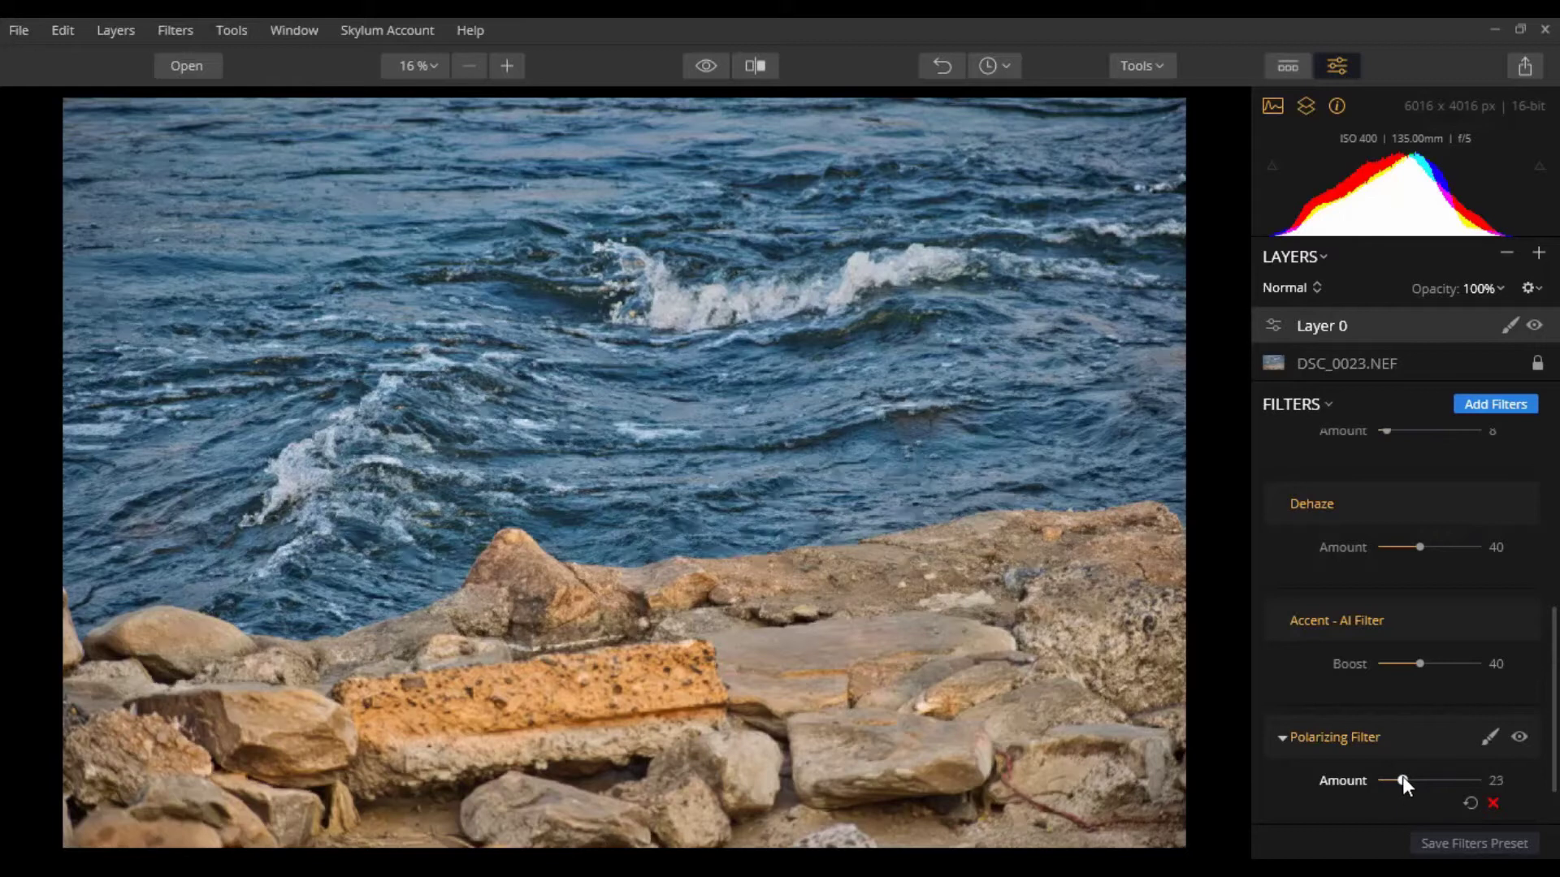
pyautogui.moveTo(1404, 776); pyautogui.dragTo(1410, 778)
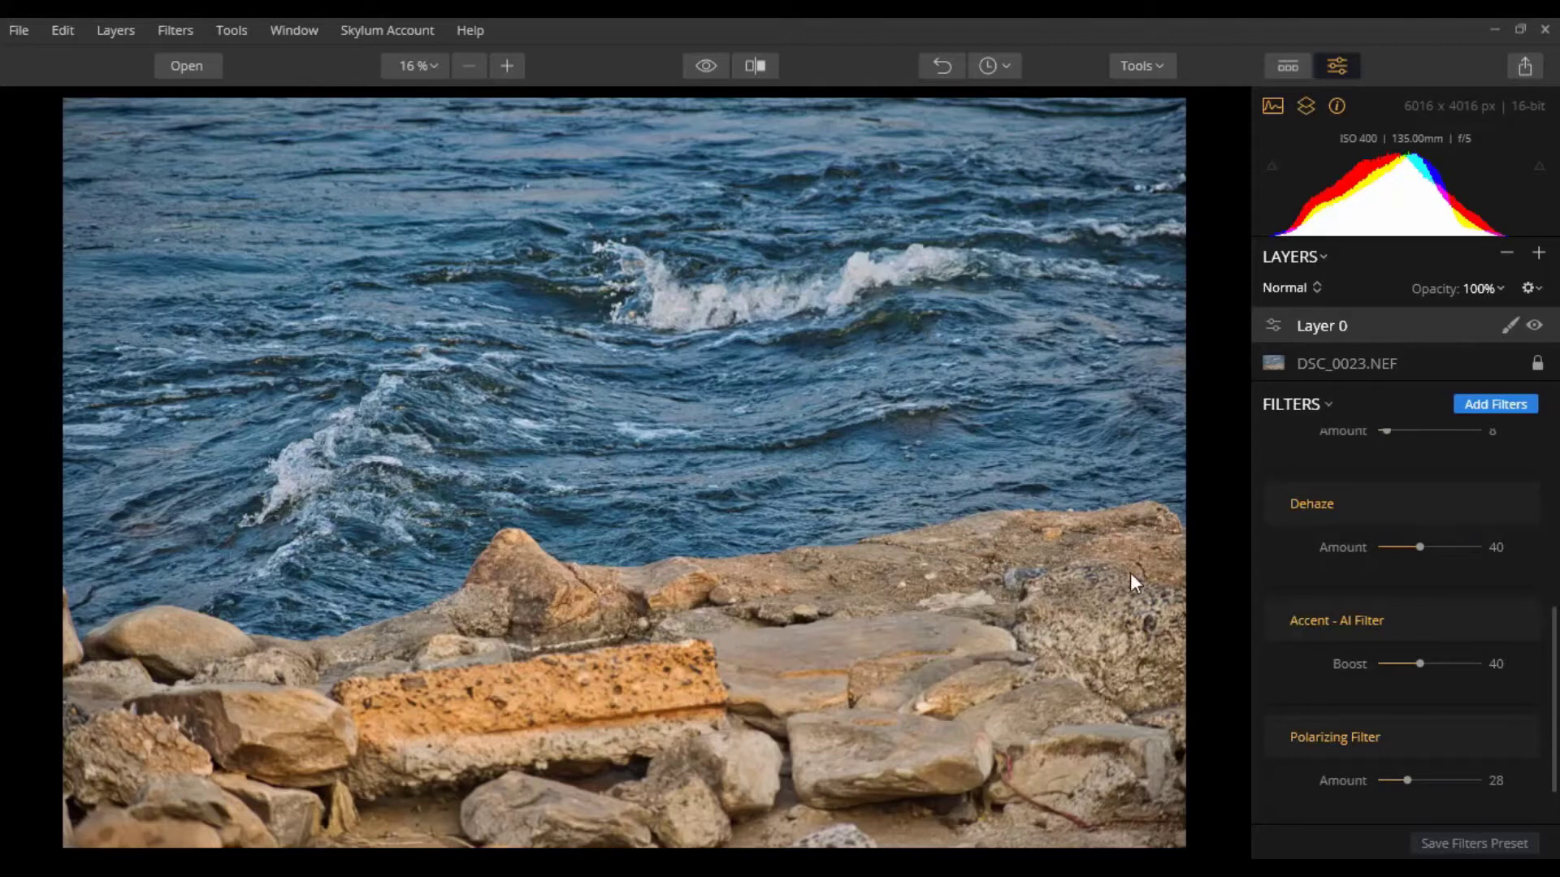
# Add the High Key filter to Layer 0 and set its amount to 18
pyautogui.click(1503, 405)
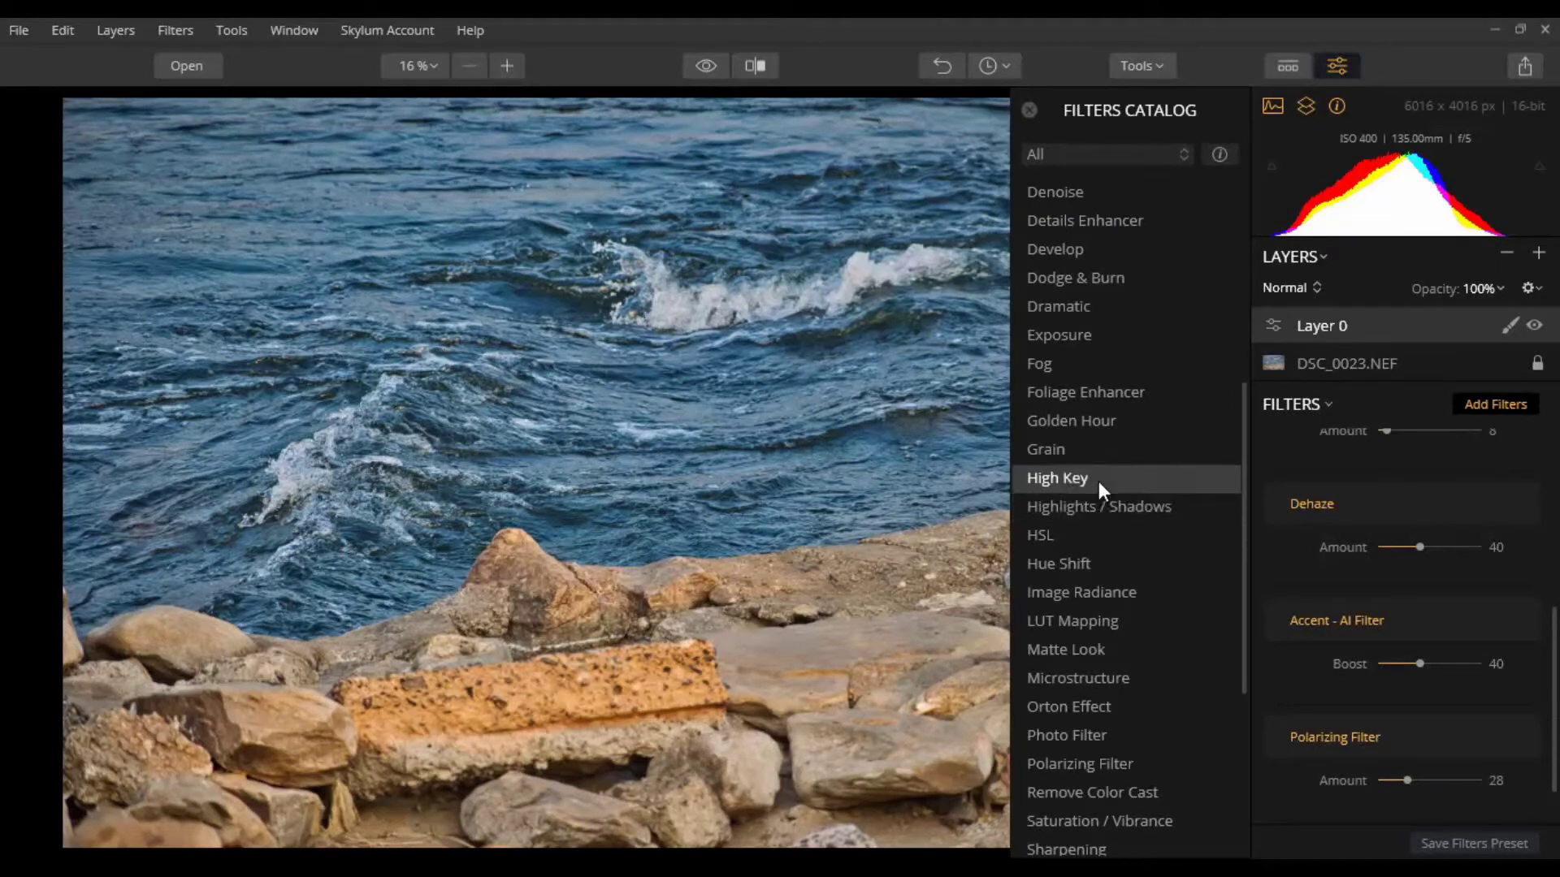
pyautogui.moveTo(1468, 562)
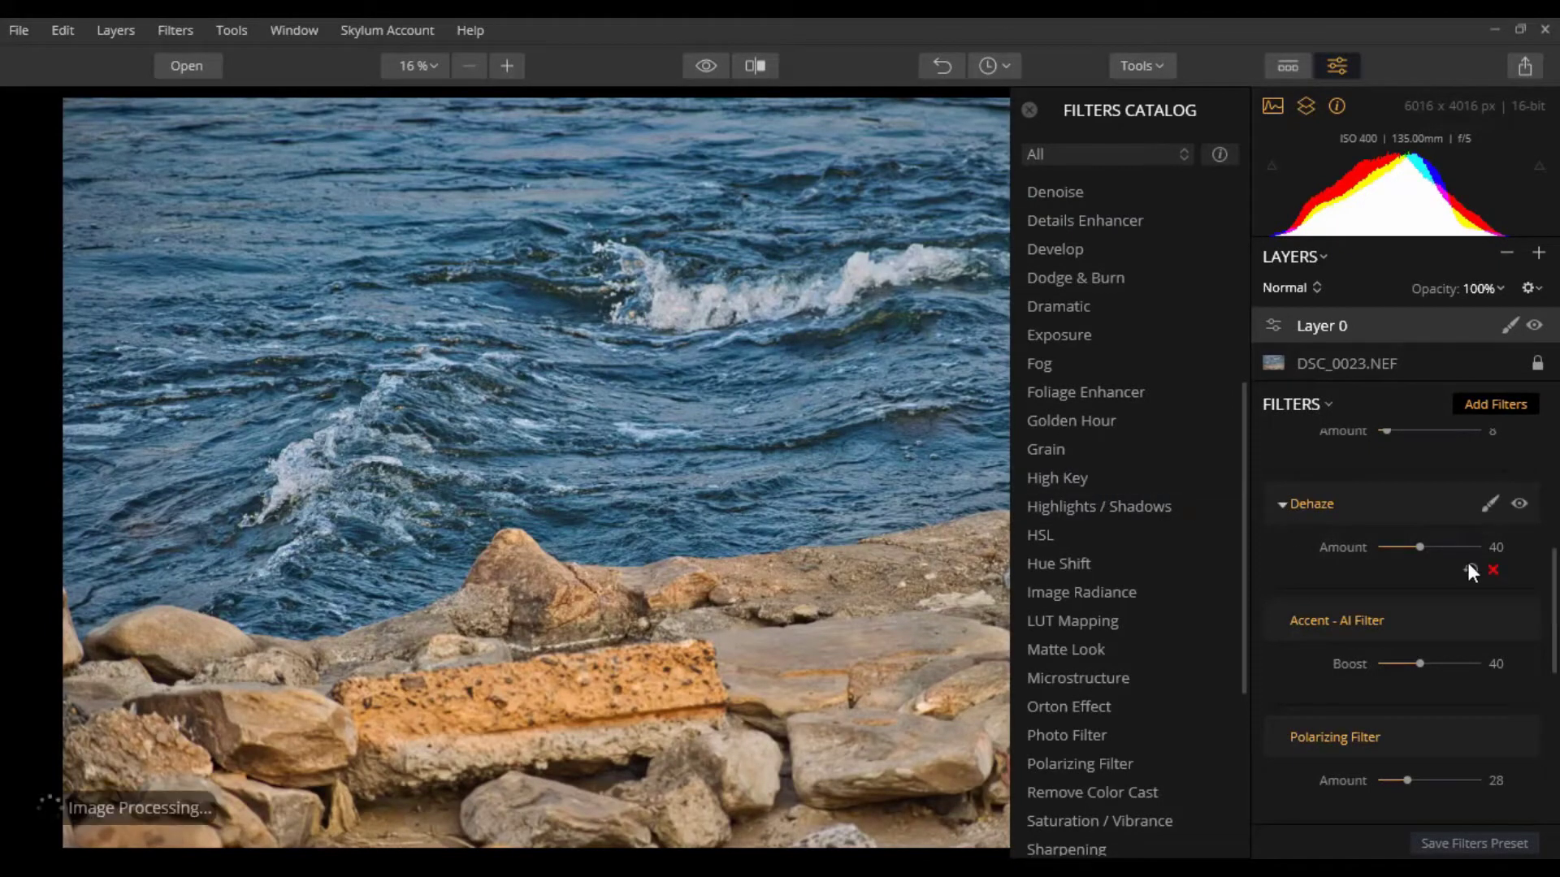
pyautogui.scroll(-2, 1431, 585)
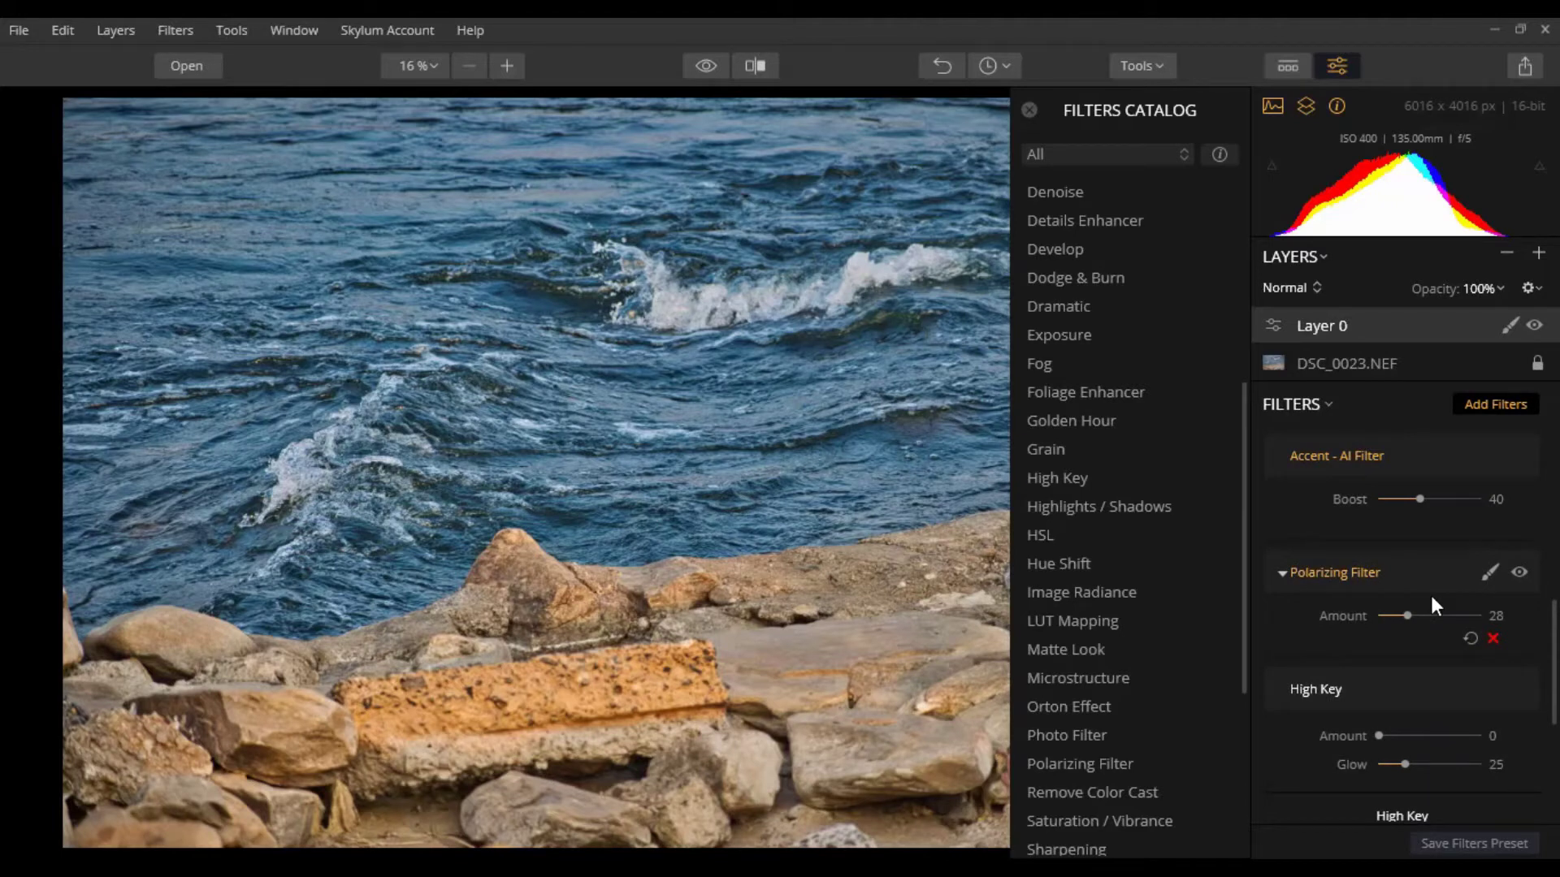
pyautogui.click(1397, 735)
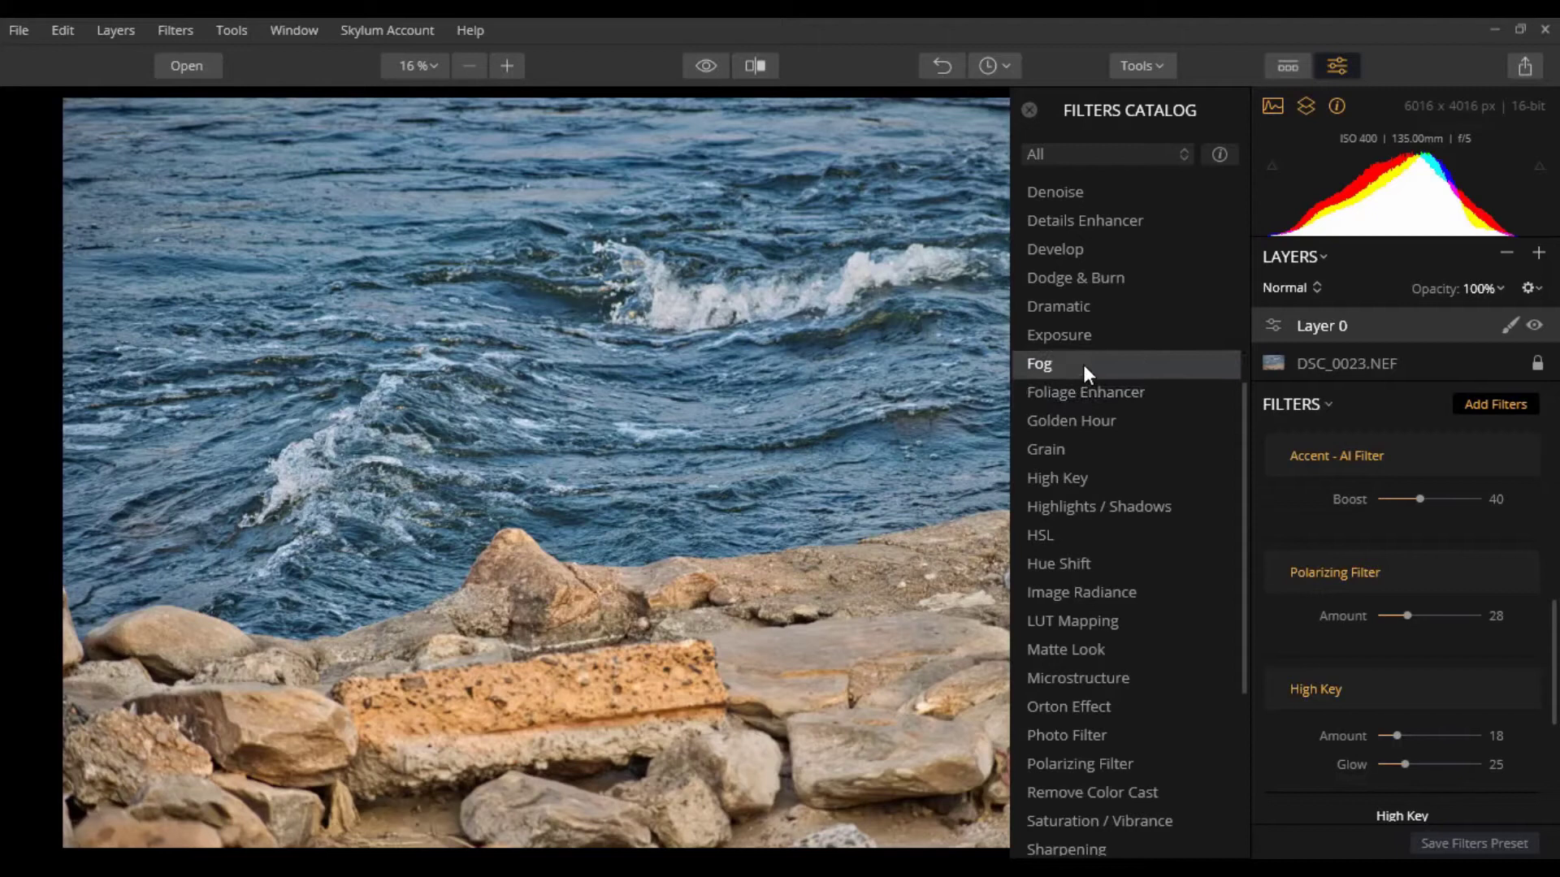
# Add the Orton Effect filter to Layer 0 and brush its mask over the river water
pyautogui.click(1094, 710)
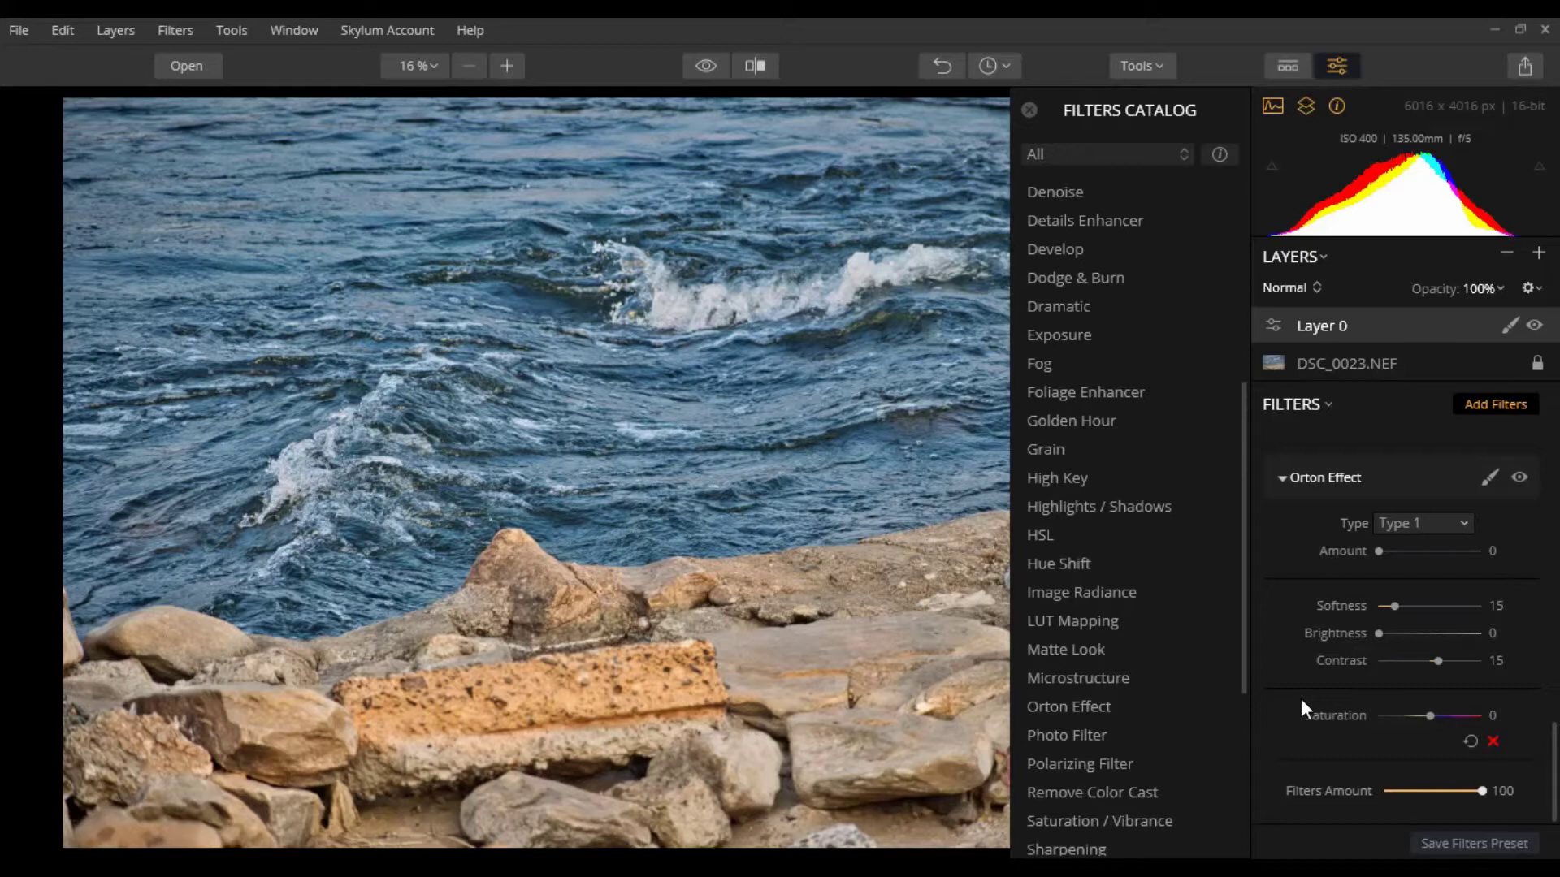
pyautogui.click(1030, 109)
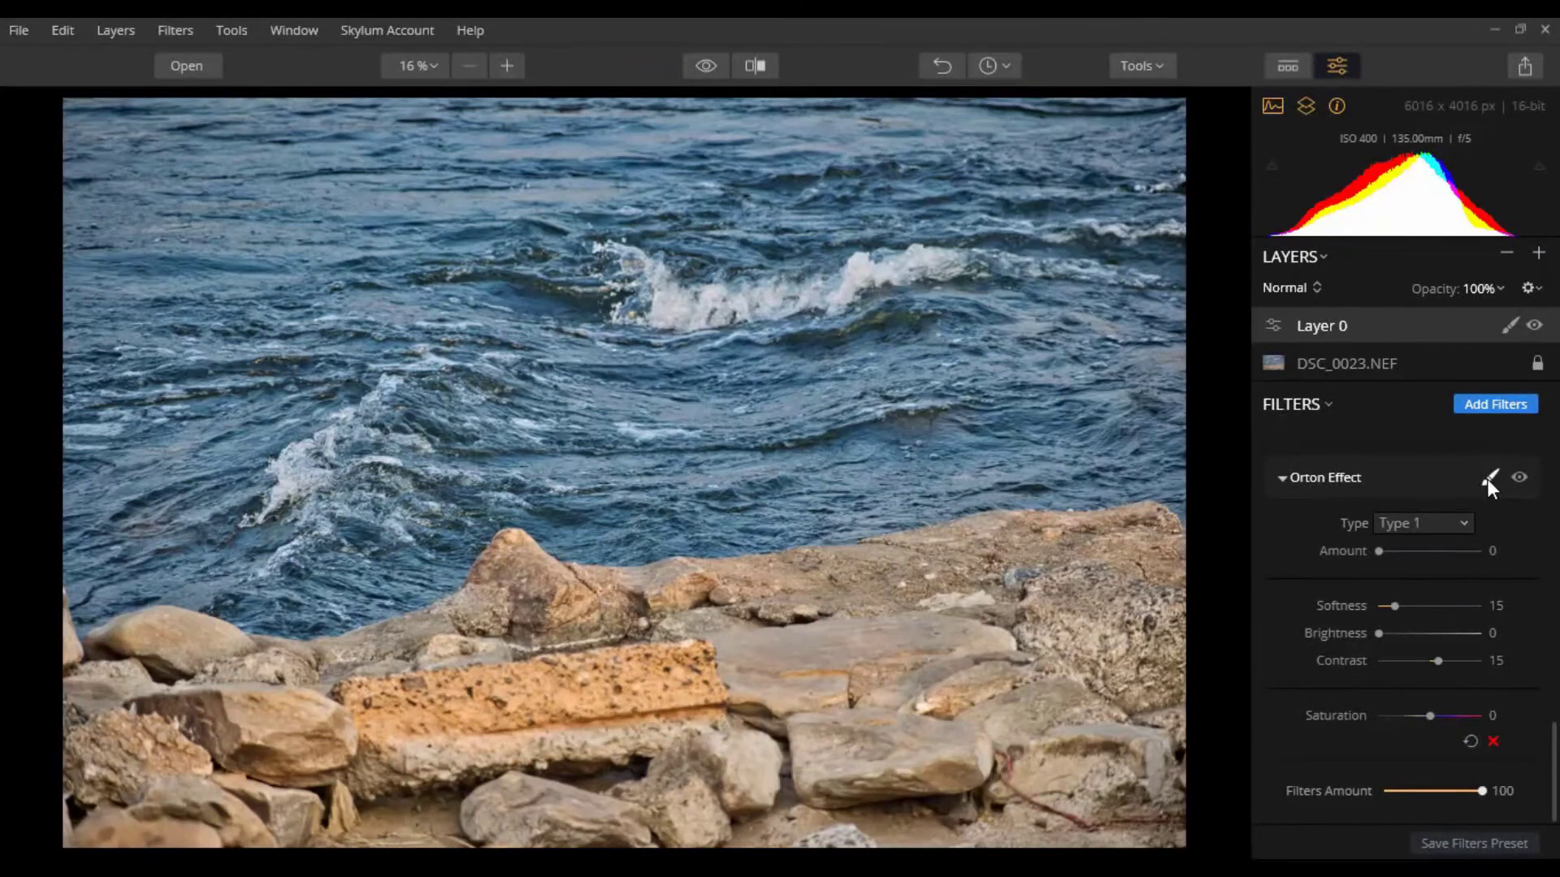
pyautogui.click(1487, 479)
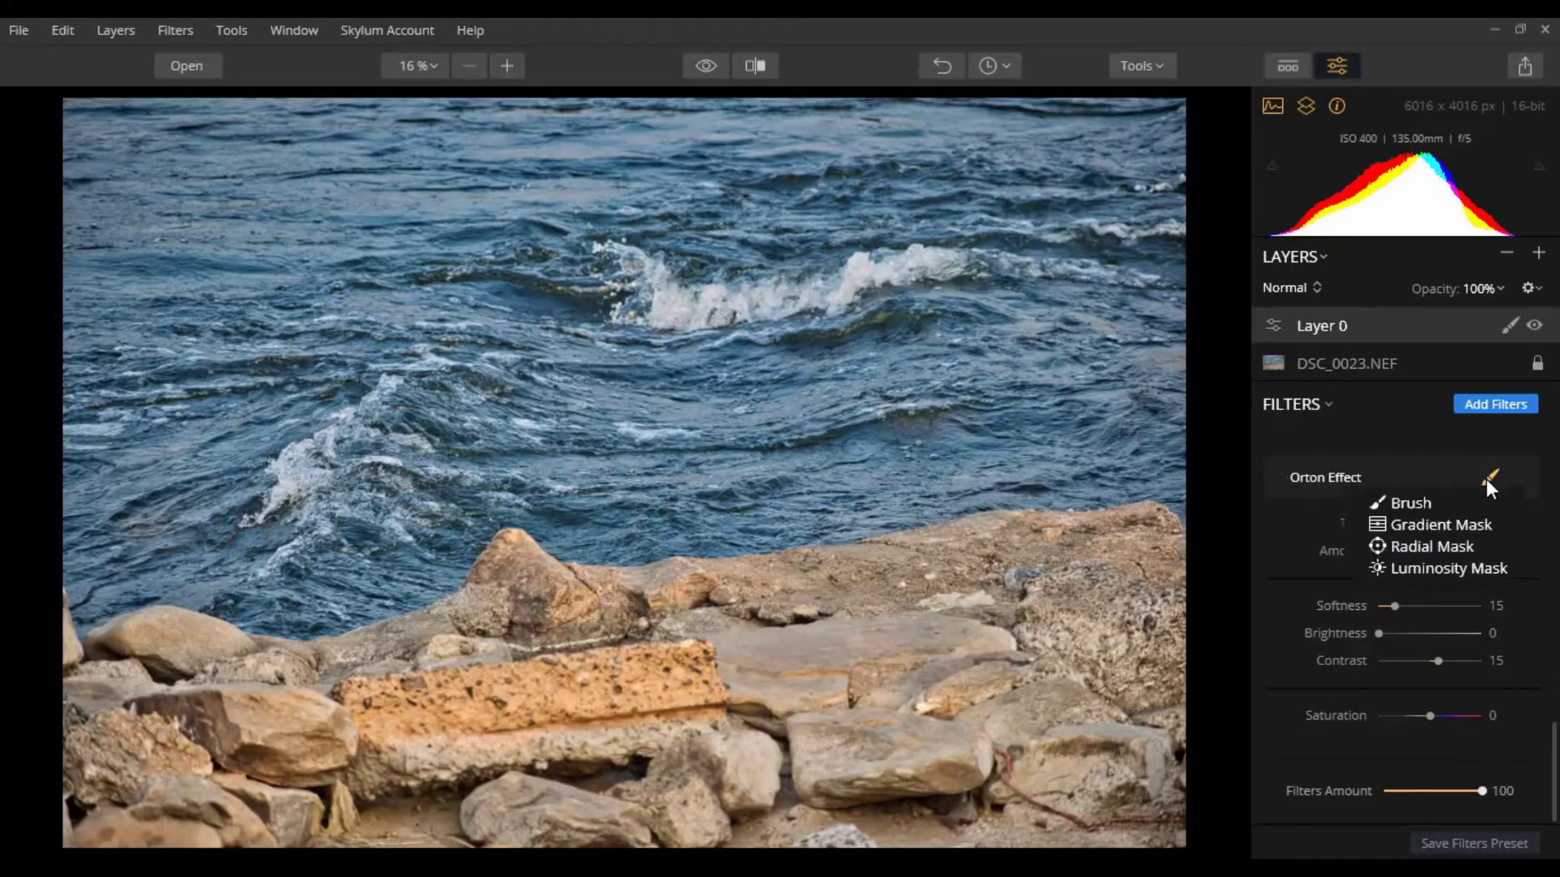
pyautogui.click(1410, 503)
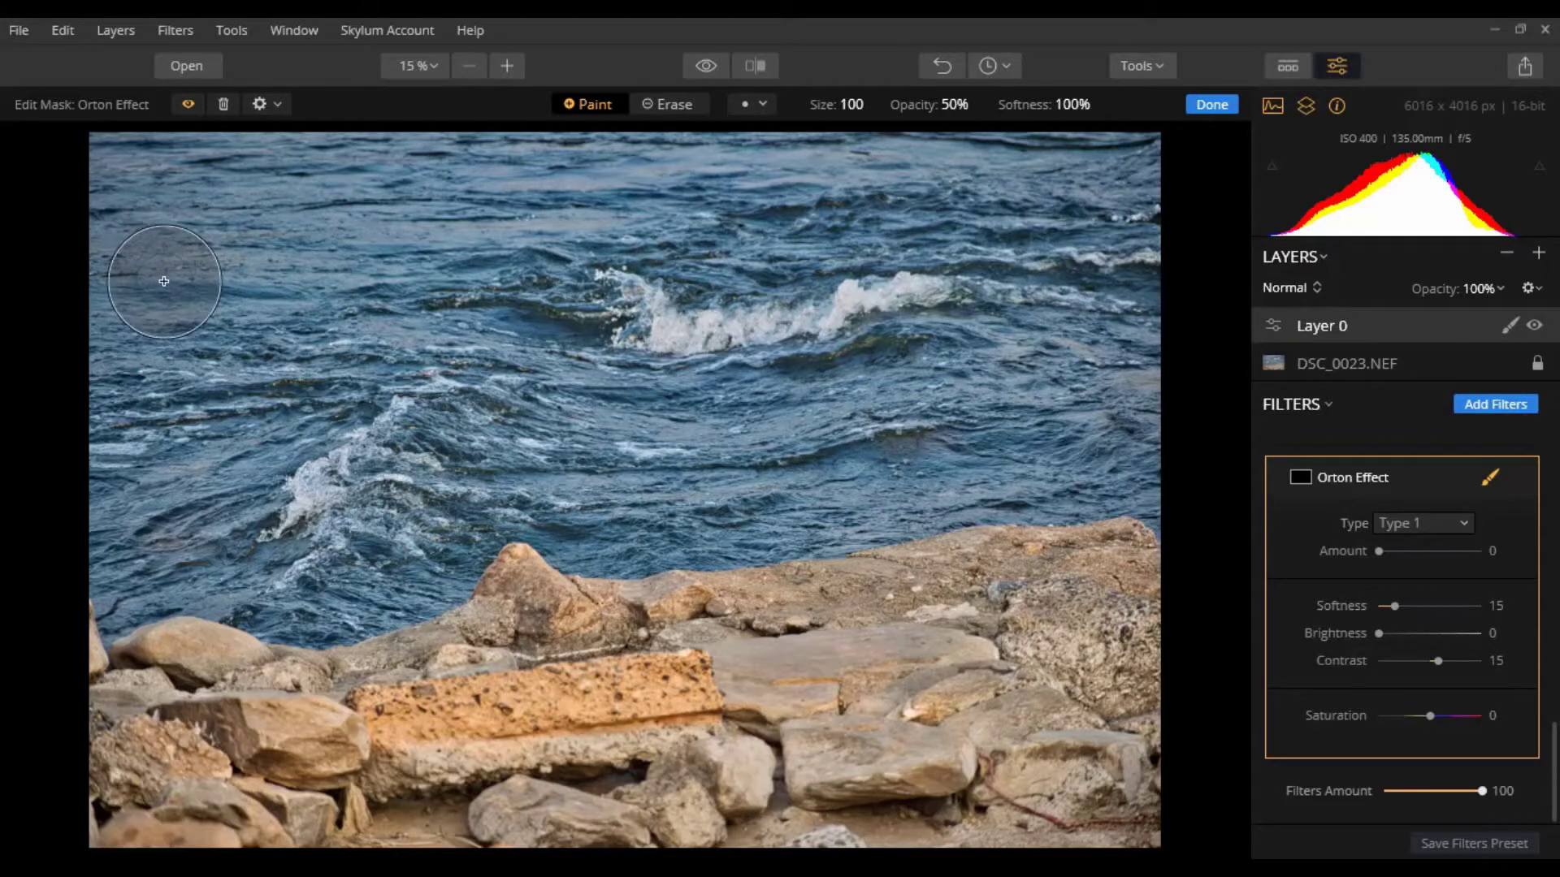
pyautogui.moveTo(105, 272)
pyautogui.mouseDown()
pyautogui.moveTo(645, 231)
pyautogui.moveTo(396, 196)
pyautogui.moveTo(102, 184)
pyautogui.moveTo(88, 168)
pyautogui.moveTo(377, 149)
pyautogui.moveTo(762, 170)
pyautogui.moveTo(607, 143)
pyautogui.moveTo(1146, 162)
pyautogui.moveTo(1170, 195)
pyautogui.moveTo(1019, 226)
pyautogui.moveTo(618, 231)
pyautogui.moveTo(1164, 253)
pyautogui.moveTo(1098, 275)
pyautogui.moveTo(919, 297)
pyautogui.moveTo(575, 299)
pyautogui.moveTo(627, 324)
pyautogui.moveTo(1159, 299)
pyautogui.moveTo(526, 381)
pyautogui.moveTo(1206, 358)
pyautogui.moveTo(799, 385)
pyautogui.moveTo(697, 420)
pyautogui.moveTo(1154, 439)
pyautogui.moveTo(669, 471)
pyautogui.moveTo(542, 450)
pyautogui.moveTo(528, 396)
pyautogui.moveTo(326, 335)
pyautogui.moveTo(537, 285)
pyautogui.moveTo(455, 332)
pyautogui.moveTo(0, 335)
pyautogui.moveTo(309, 298)
pyautogui.moveTo(46, 255)
pyautogui.moveTo(584, 421)
pyautogui.moveTo(35, 454)
pyautogui.moveTo(329, 439)
pyautogui.moveTo(100, 466)
pyautogui.moveTo(137, 434)
pyautogui.moveTo(116, 493)
pyautogui.moveTo(337, 506)
pyautogui.moveTo(131, 530)
pyautogui.moveTo(110, 555)
pyautogui.moveTo(195, 554)
pyautogui.moveTo(127, 596)
pyautogui.moveTo(167, 589)
pyautogui.mouseUp()
pyautogui.moveTo(270, 588)
pyautogui.mouseDown()
pyautogui.moveTo(322, 595)
pyautogui.moveTo(397, 505)
pyautogui.moveTo(417, 543)
pyautogui.moveTo(383, 588)
pyautogui.moveTo(454, 503)
pyautogui.moveTo(671, 528)
pyautogui.moveTo(1138, 479)
pyautogui.mouseUp()
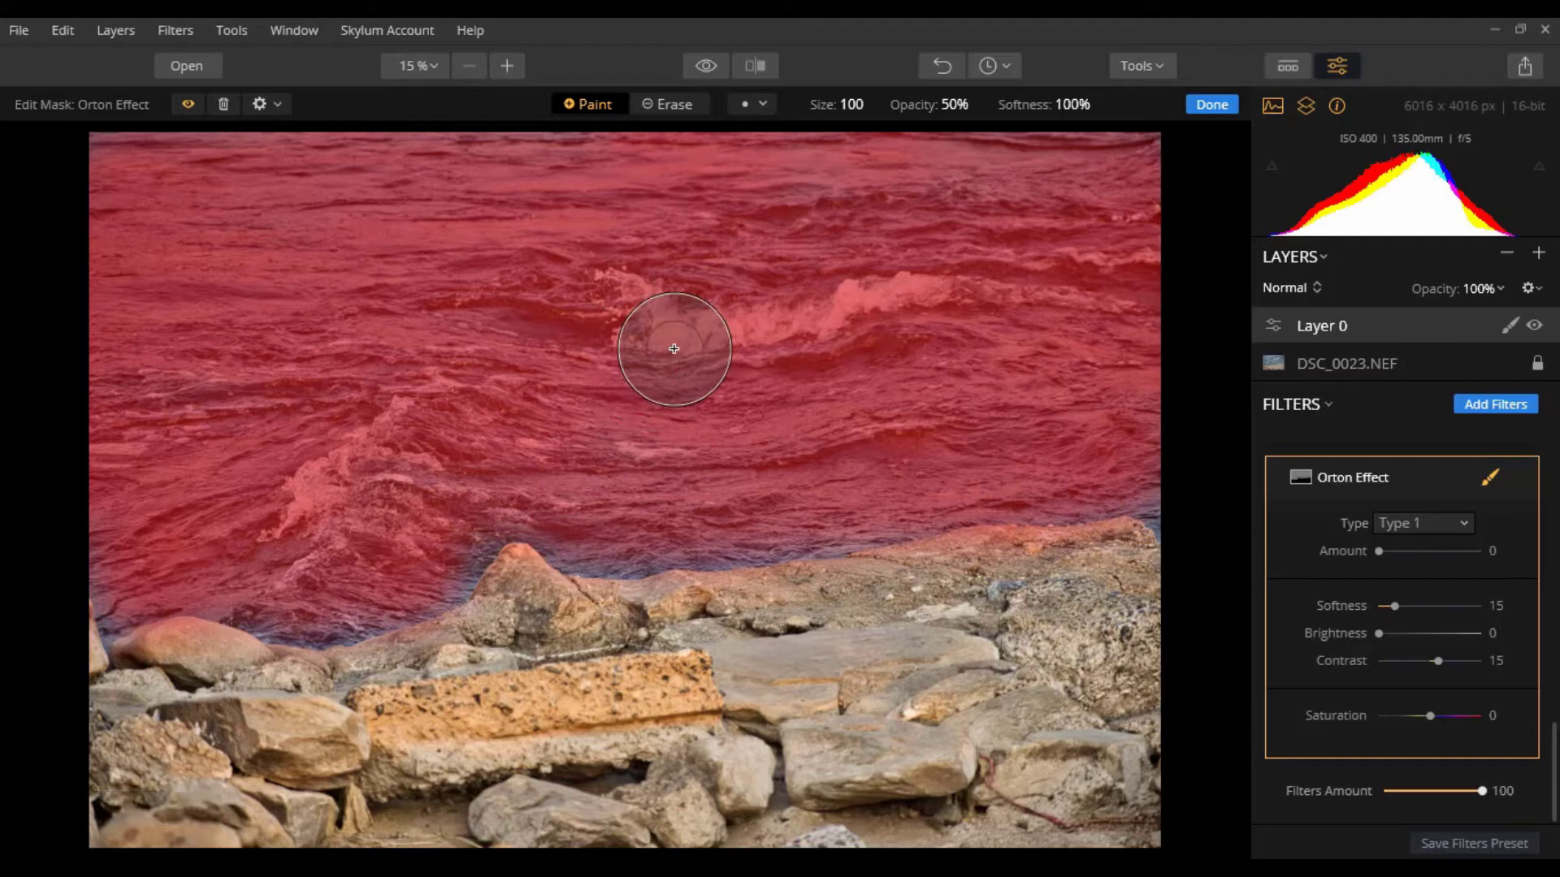
# Extend the Orton Effect mask along the water's edge beside the rocks with a size 51 brush, and finish the mask
pyautogui.click(870, 103)
pyautogui.moveTo(828, 151); pyautogui.dragTo(814, 151)
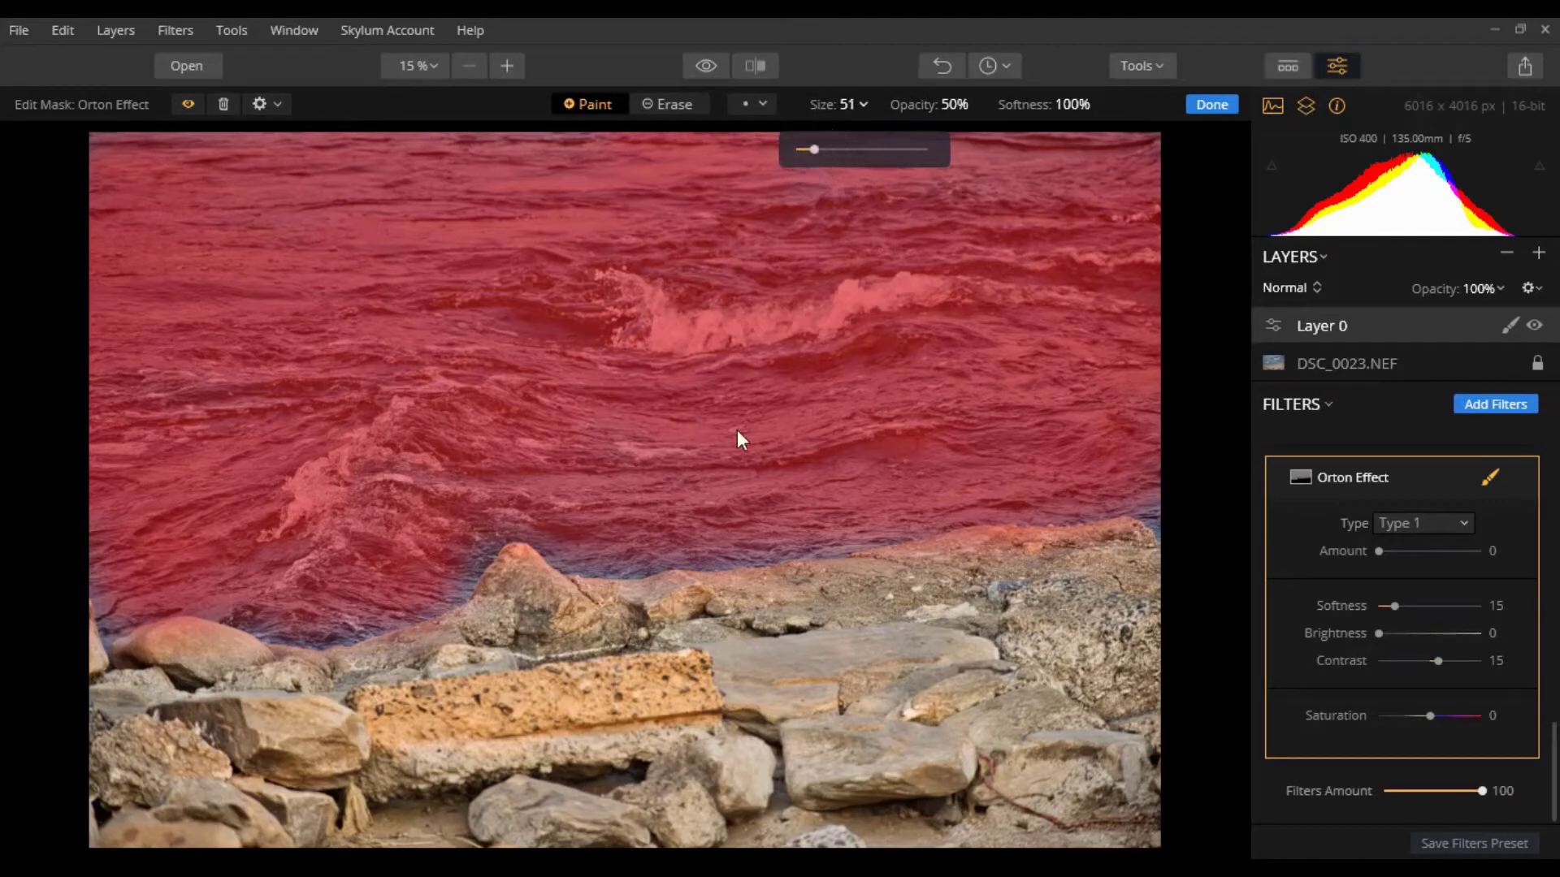
pyautogui.moveTo(576, 542)
pyautogui.mouseDown()
pyautogui.moveTo(751, 550)
pyautogui.moveTo(964, 509)
pyautogui.moveTo(1167, 498)
pyautogui.mouseUp()
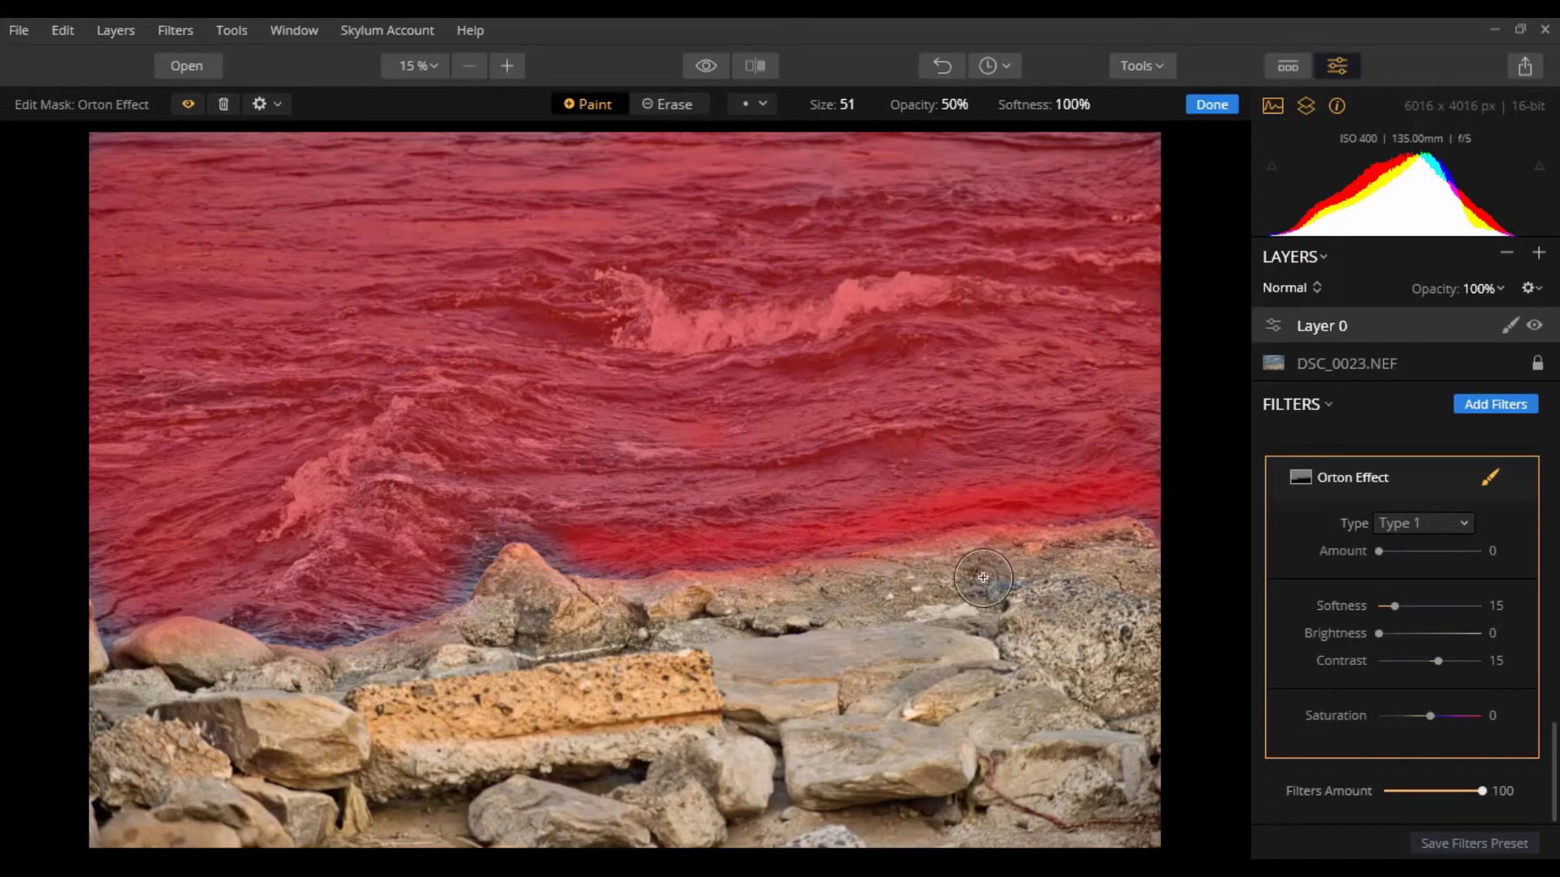
pyautogui.moveTo(568, 547)
pyautogui.mouseDown()
pyautogui.moveTo(496, 529)
pyautogui.moveTo(462, 577)
pyautogui.moveTo(302, 628)
pyautogui.moveTo(145, 592)
pyautogui.moveTo(110, 628)
pyautogui.mouseUp()
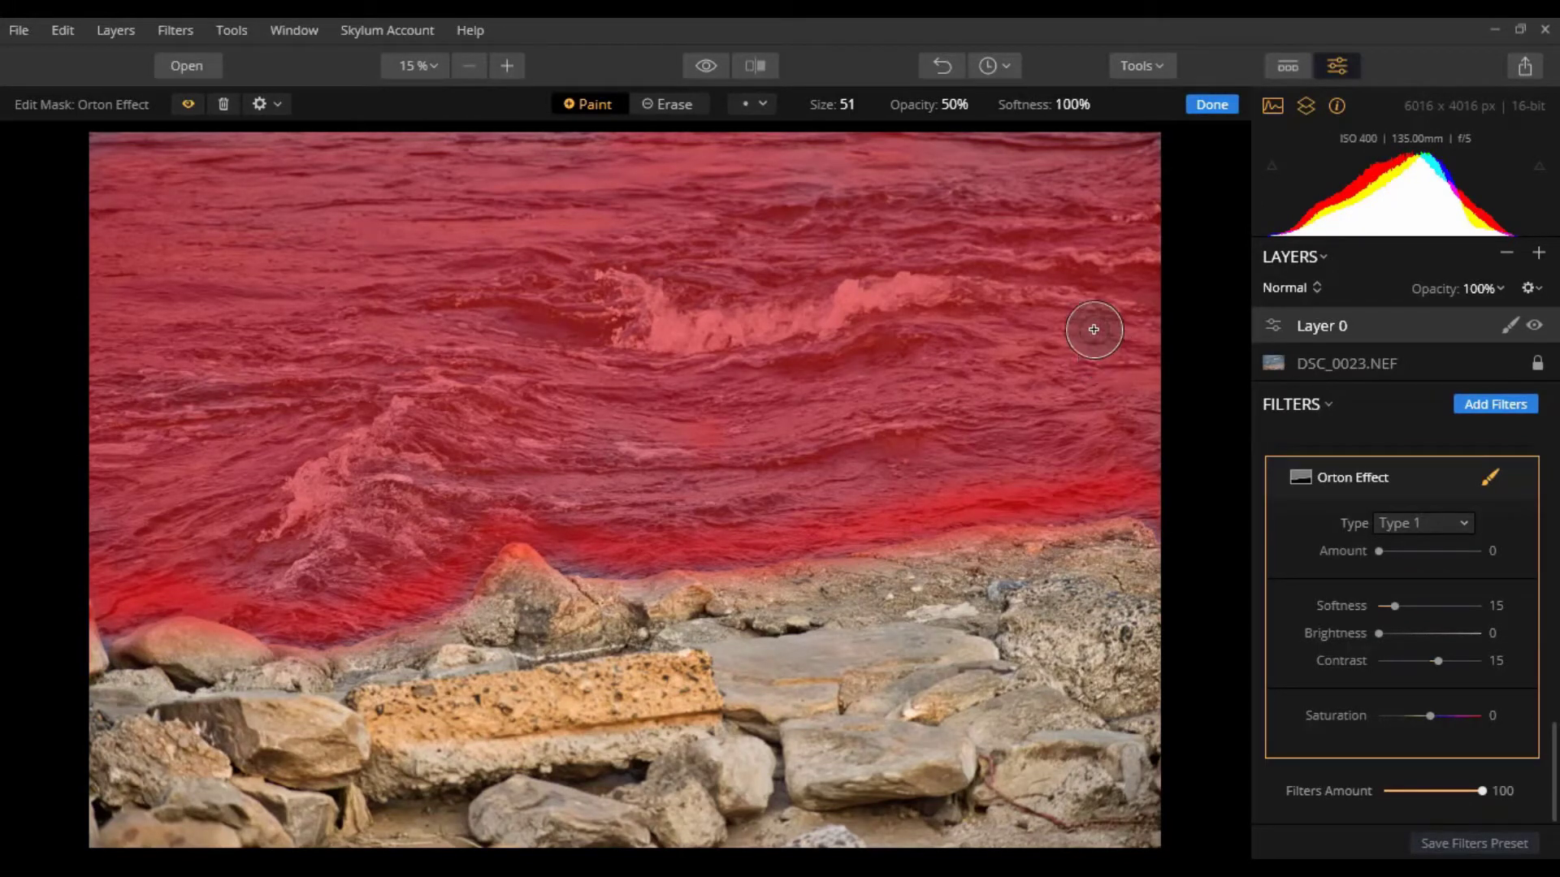
pyautogui.click(1212, 104)
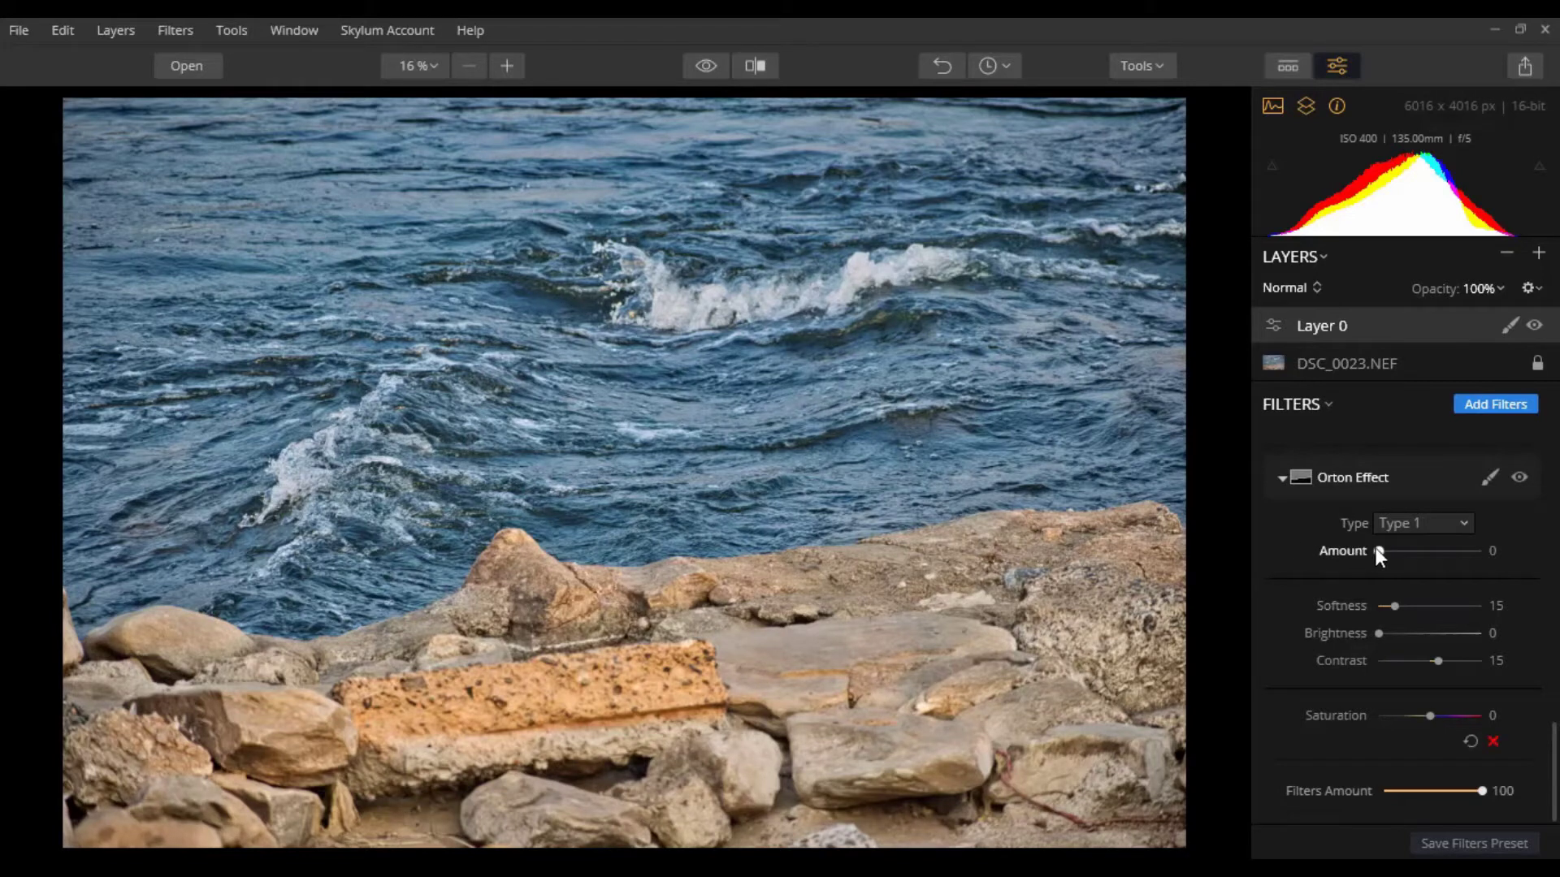
# Set the Orton Effect's amount to 44, softness to 71 and brightness to 30, and compare the photo with the effect off and on
pyautogui.moveTo(1381, 550); pyautogui.dragTo(1425, 558)
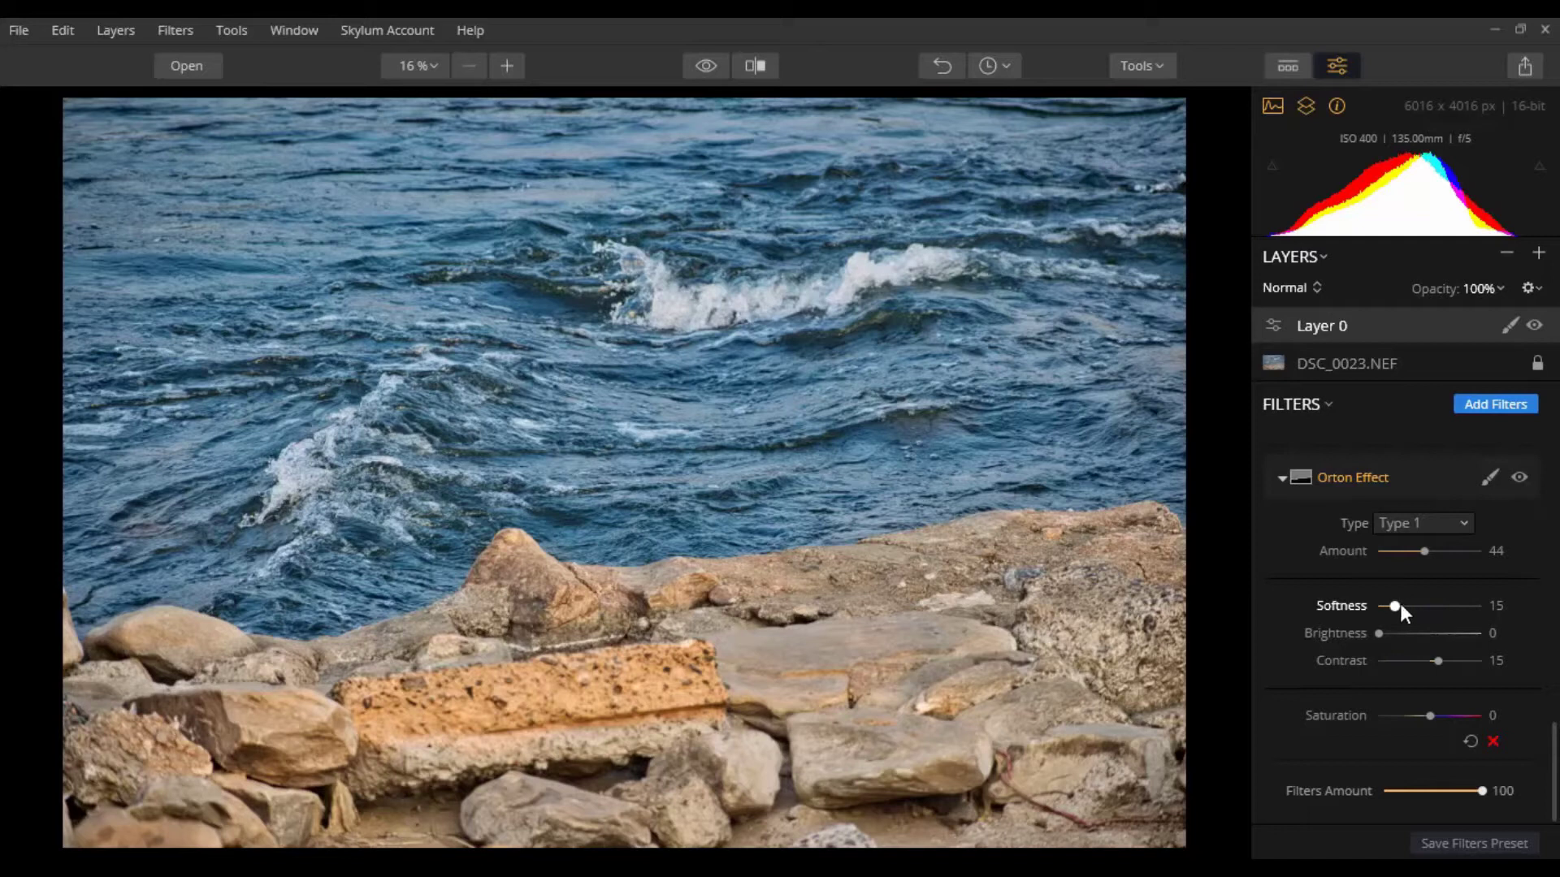
pyautogui.moveTo(1397, 608); pyautogui.dragTo(1454, 603)
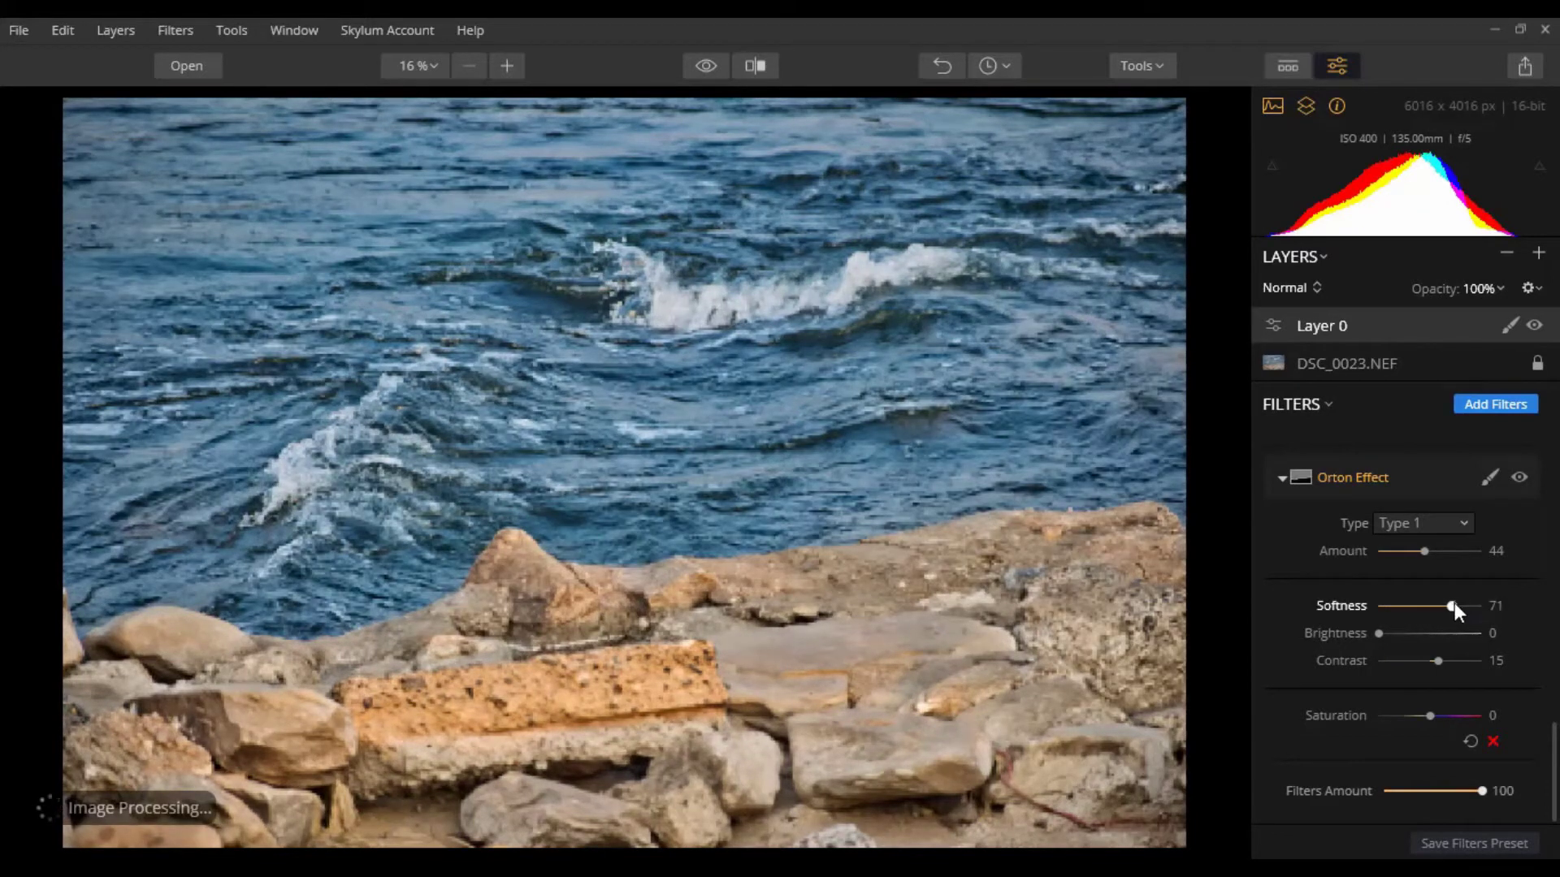
pyautogui.moveTo(1453, 602); pyautogui.dragTo(1454, 603)
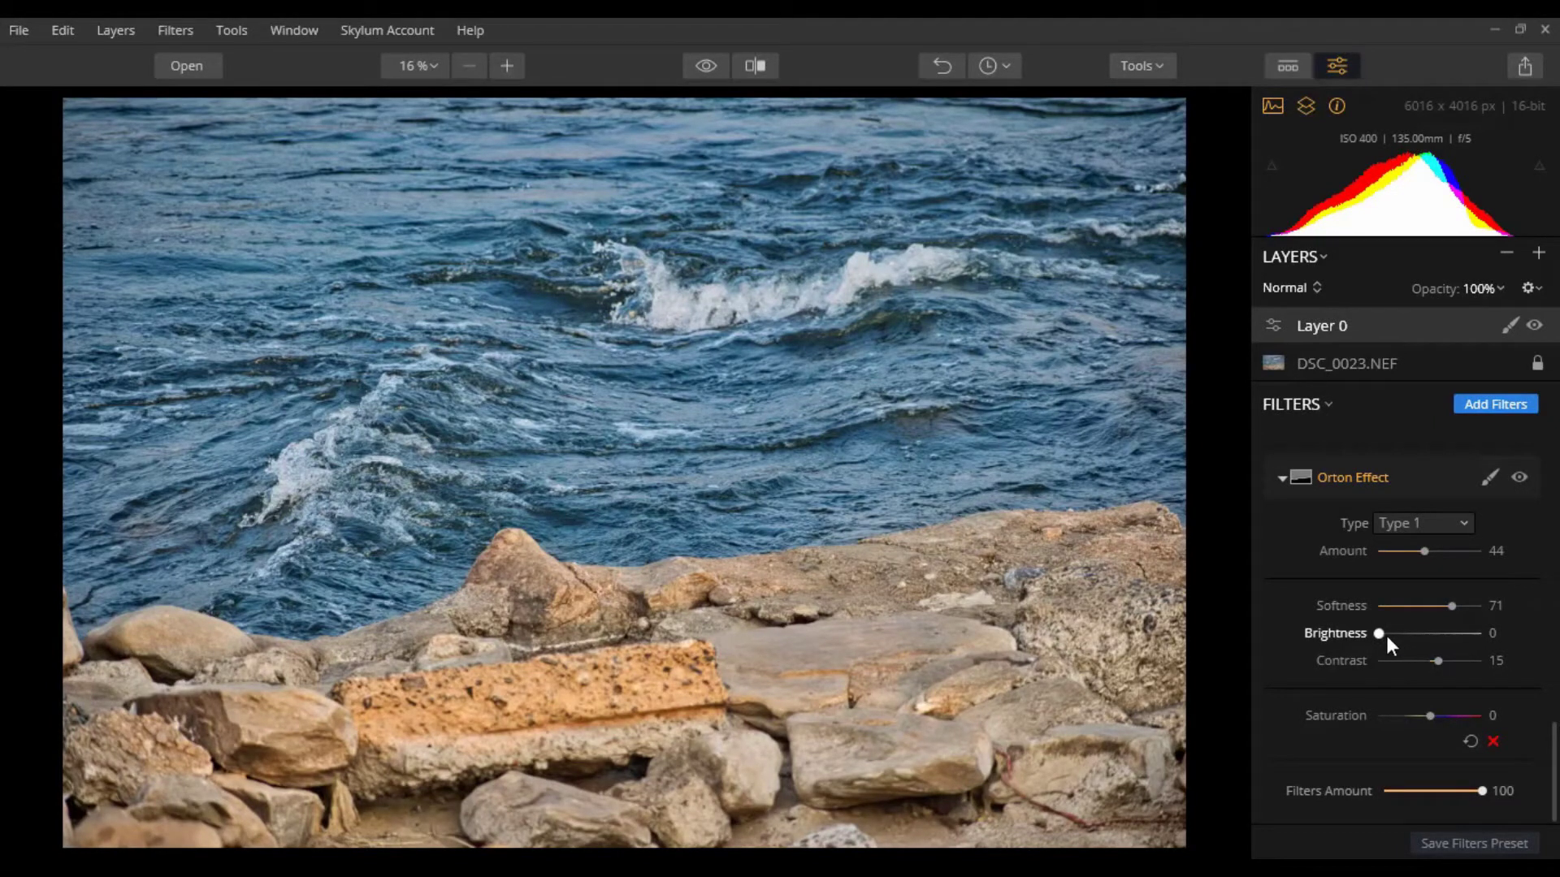
pyautogui.moveTo(1379, 634); pyautogui.dragTo(1410, 635)
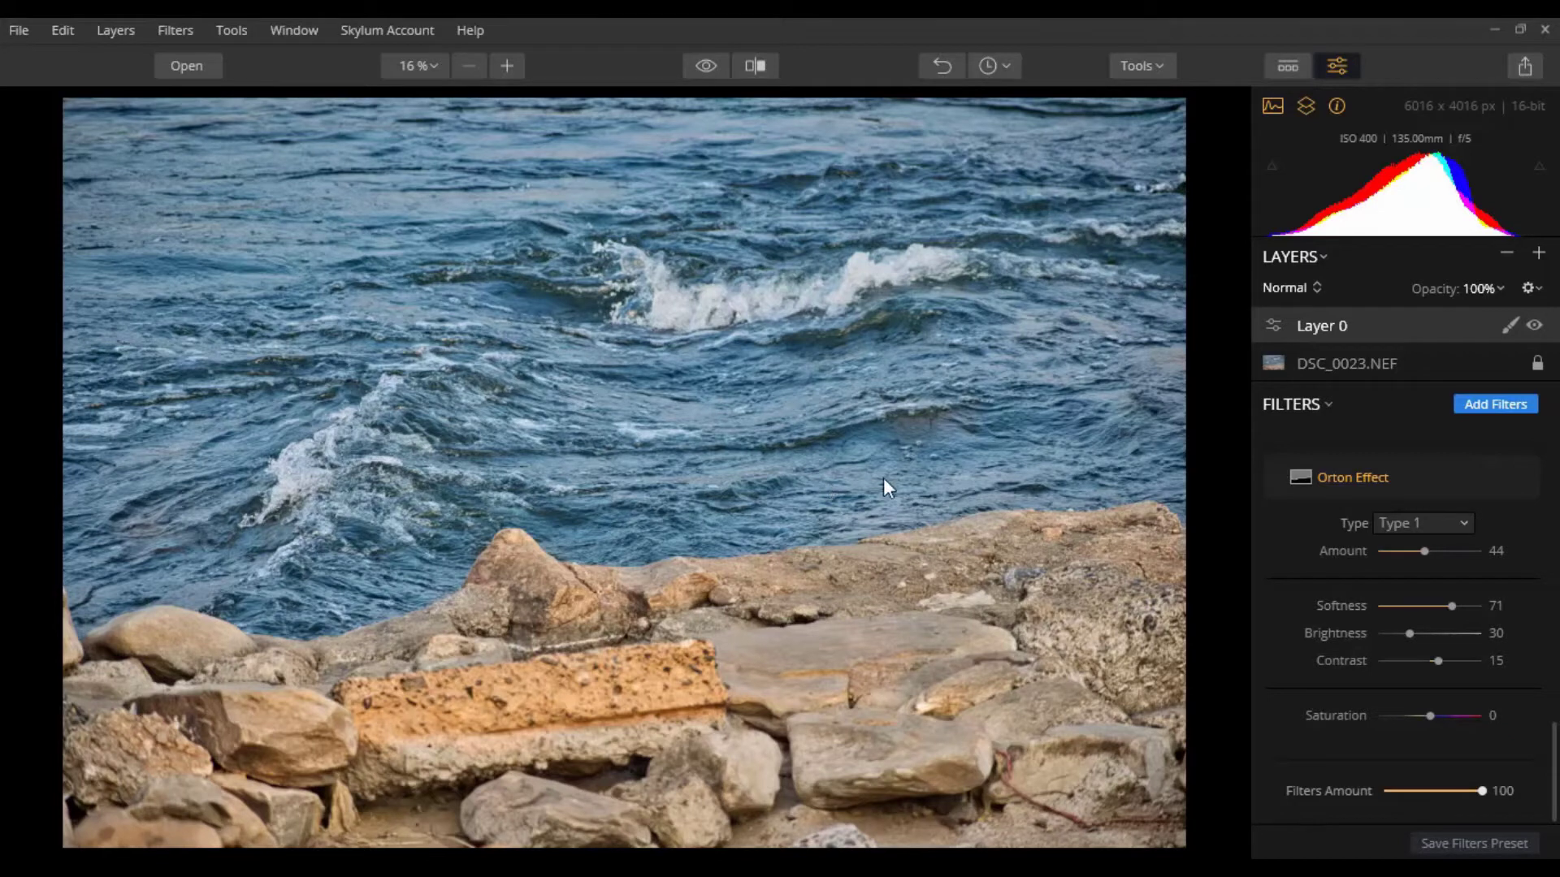
pyautogui.moveTo(1531, 459)
pyautogui.click(1518, 477)
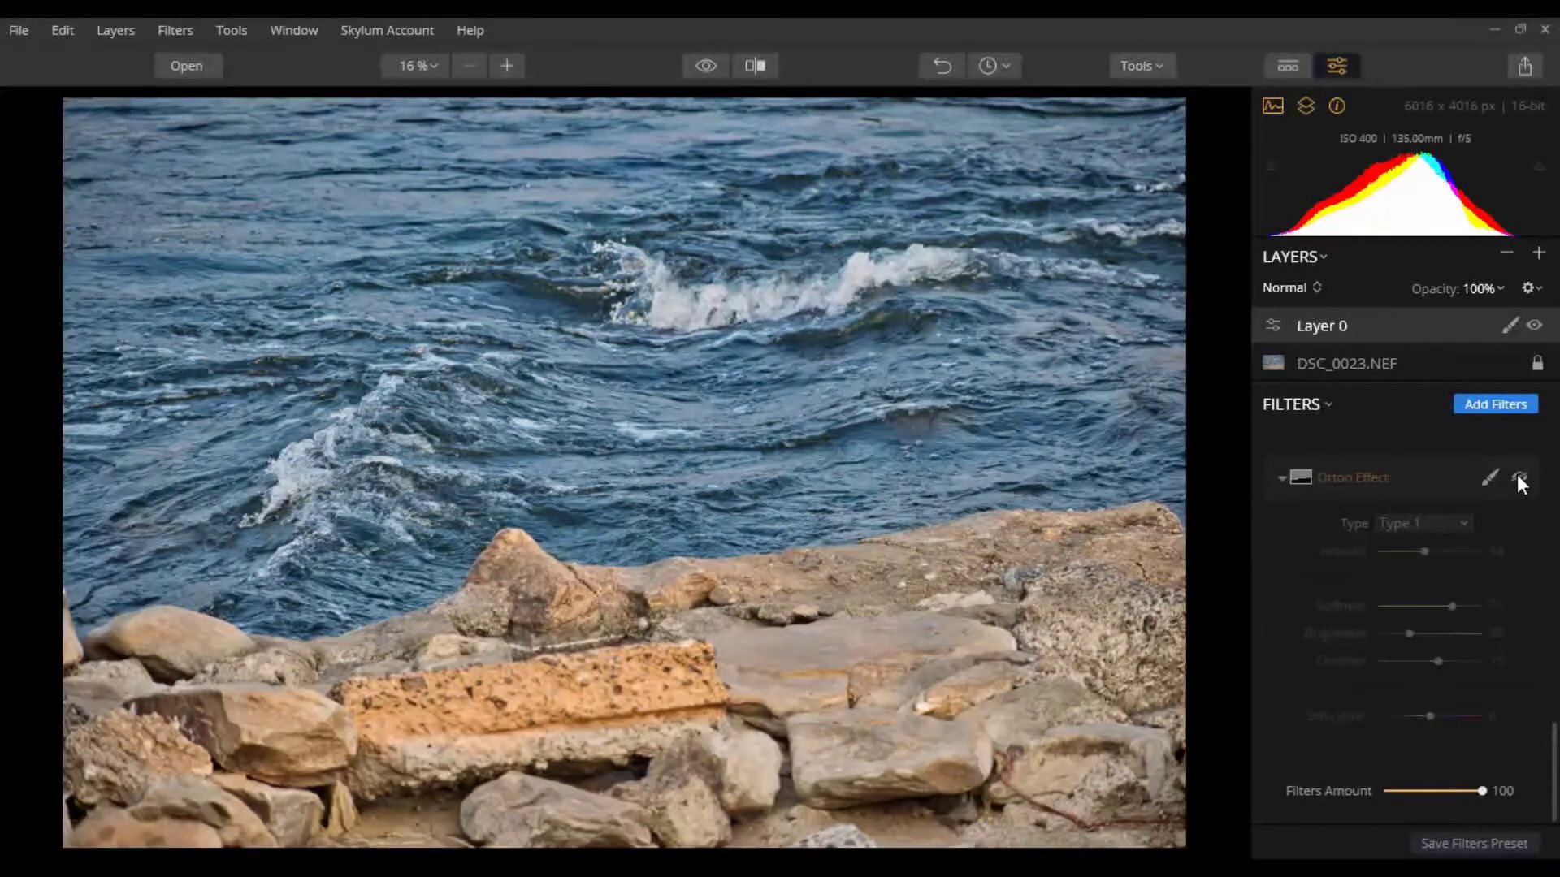
pyautogui.click(1519, 478)
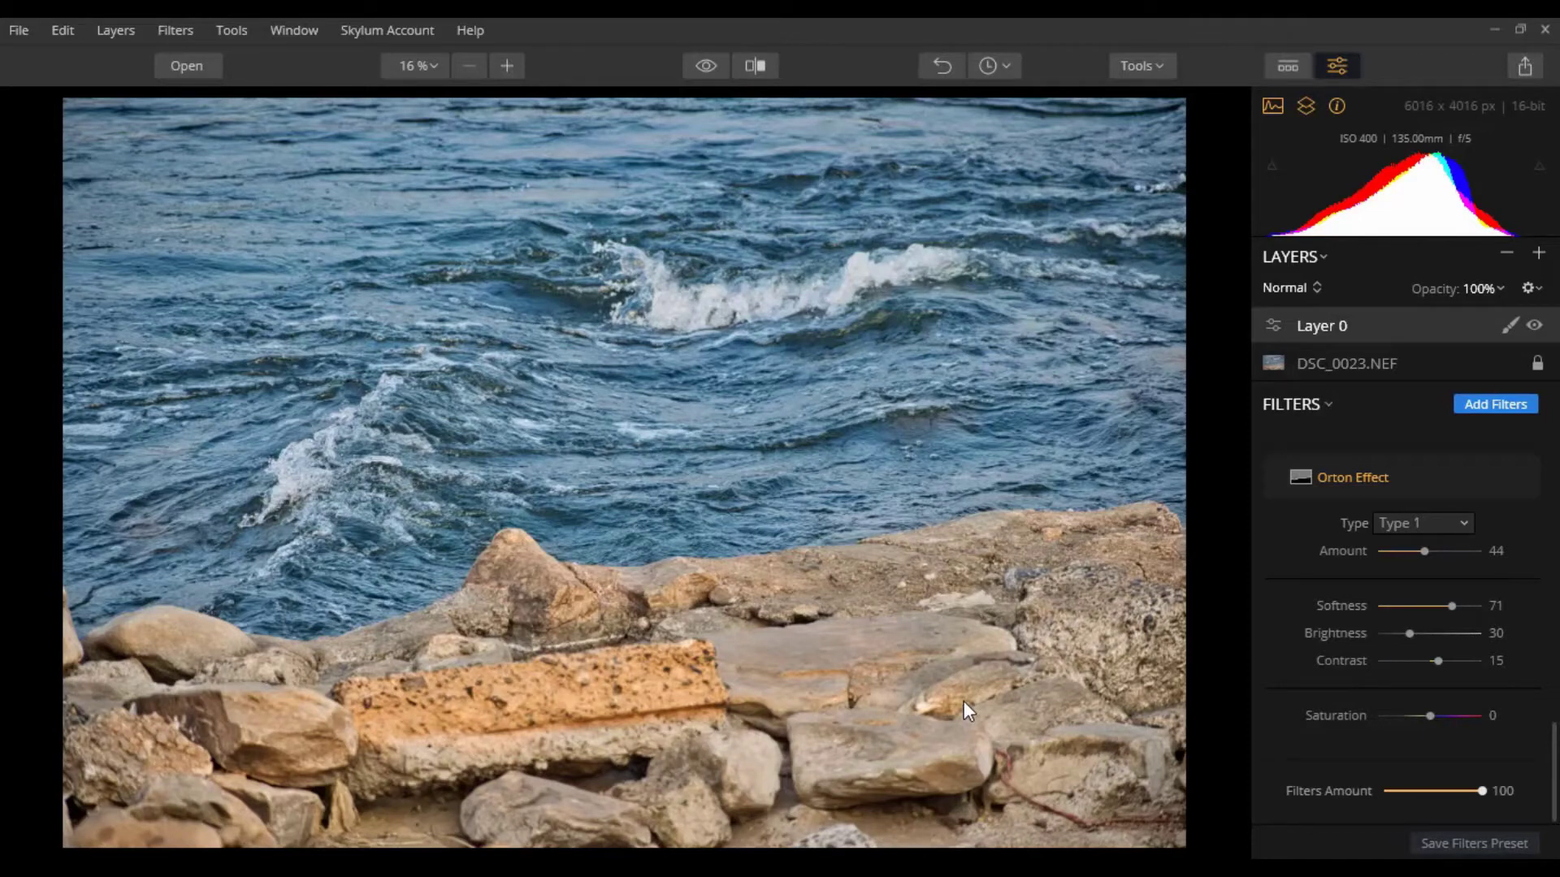
# Add the Structure filter to Layer 0, try an amount of 100, and reset the amount to 0
pyautogui.click(1499, 407)
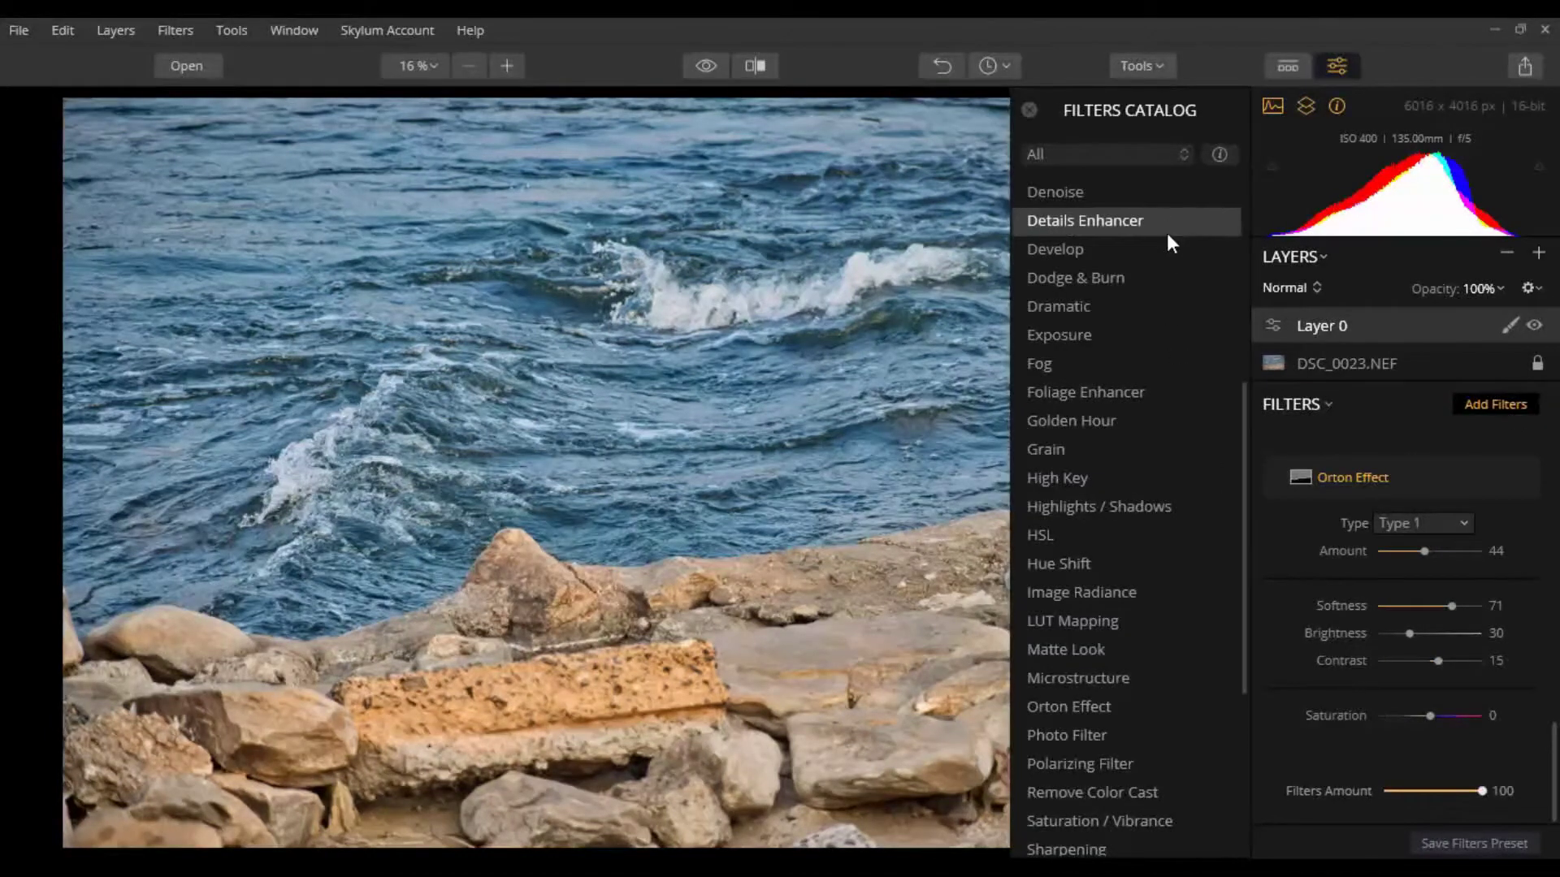
pyautogui.scroll(-2, 1169, 480)
pyautogui.scroll(-1, 1169, 481)
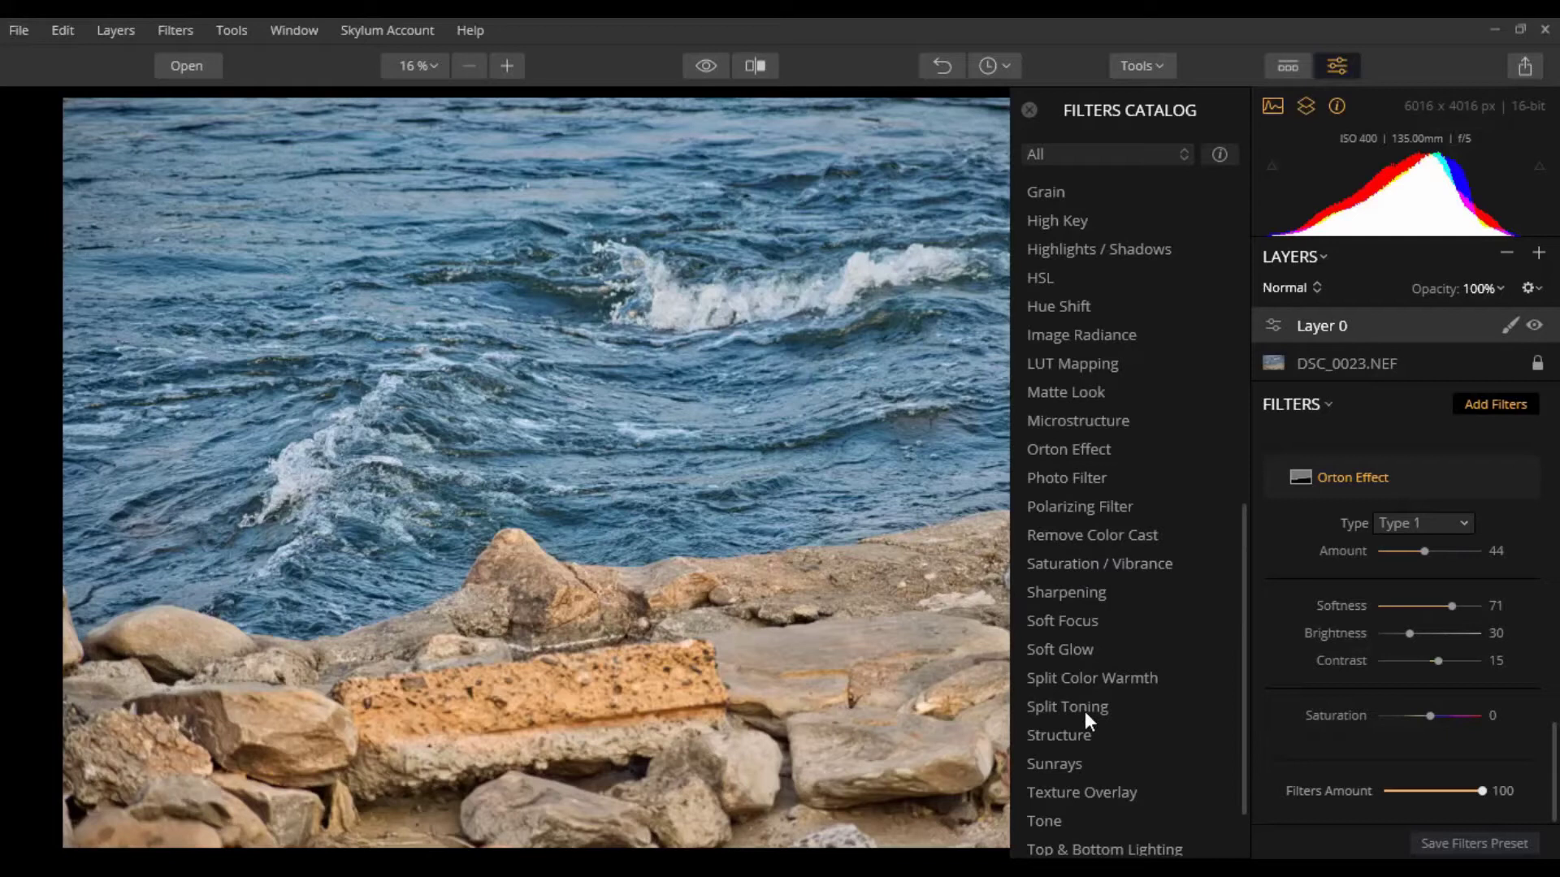
pyautogui.click(1081, 731)
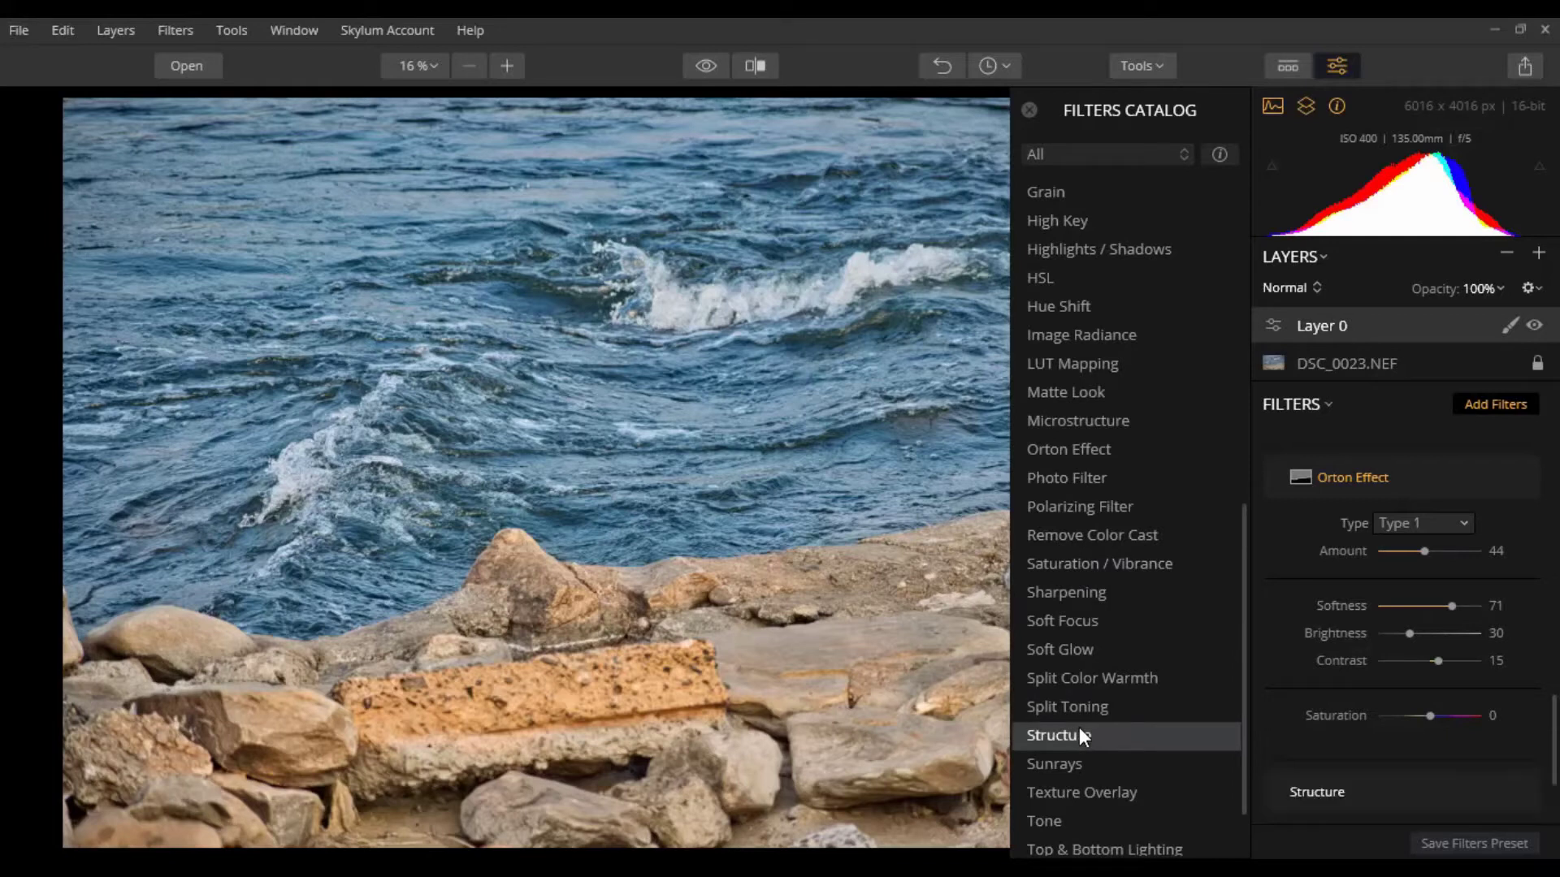
pyautogui.click(1029, 110)
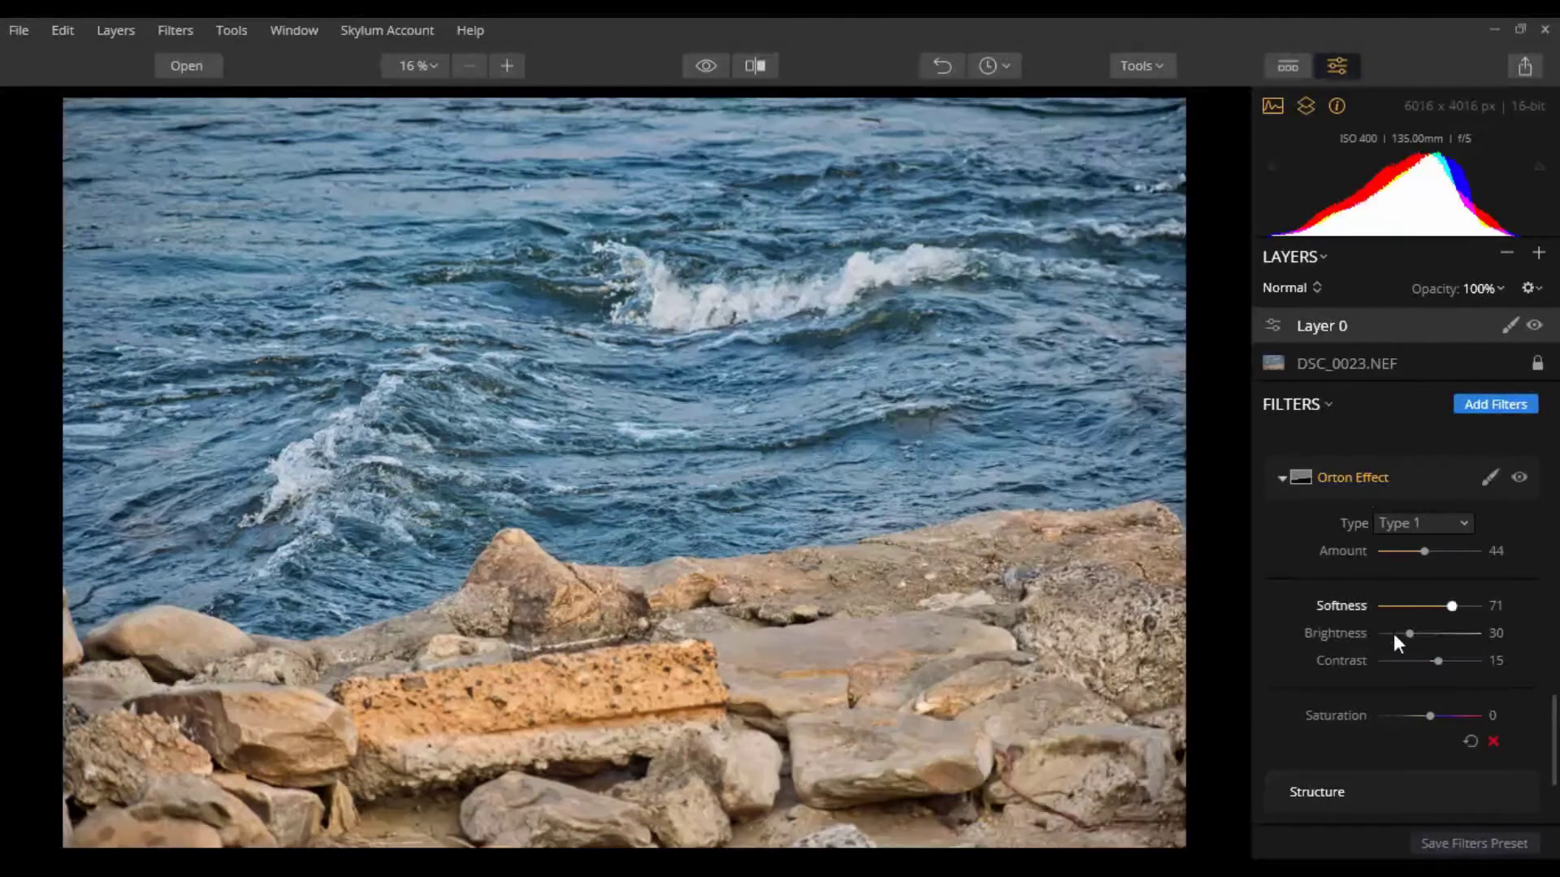
pyautogui.scroll(-2, 1392, 632)
pyautogui.scroll(-1, 1436, 683)
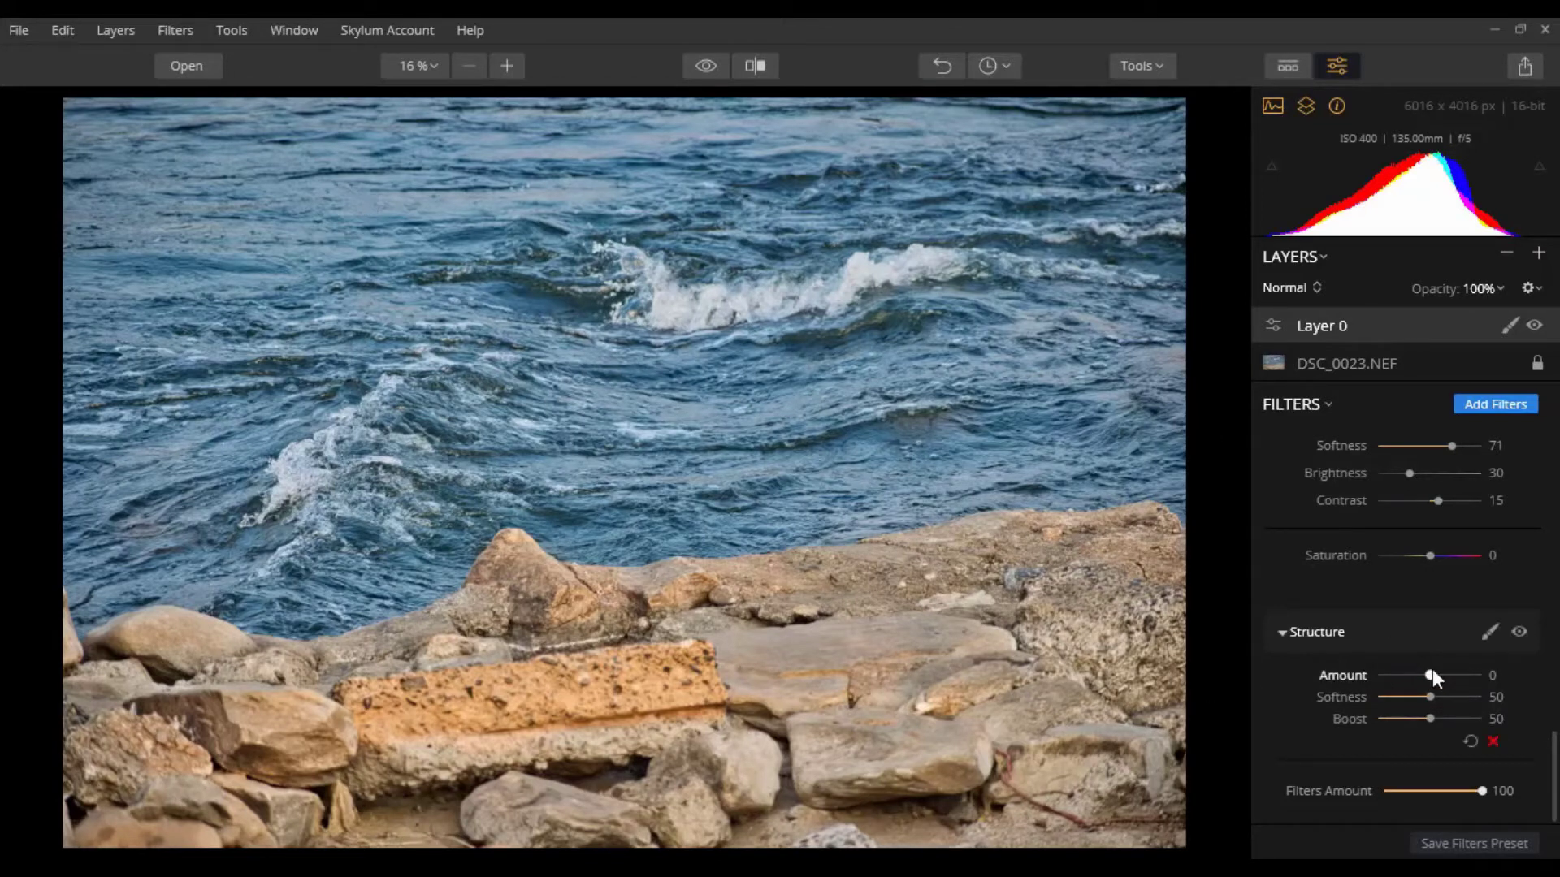
pyautogui.moveTo(1433, 674); pyautogui.dragTo(1508, 692)
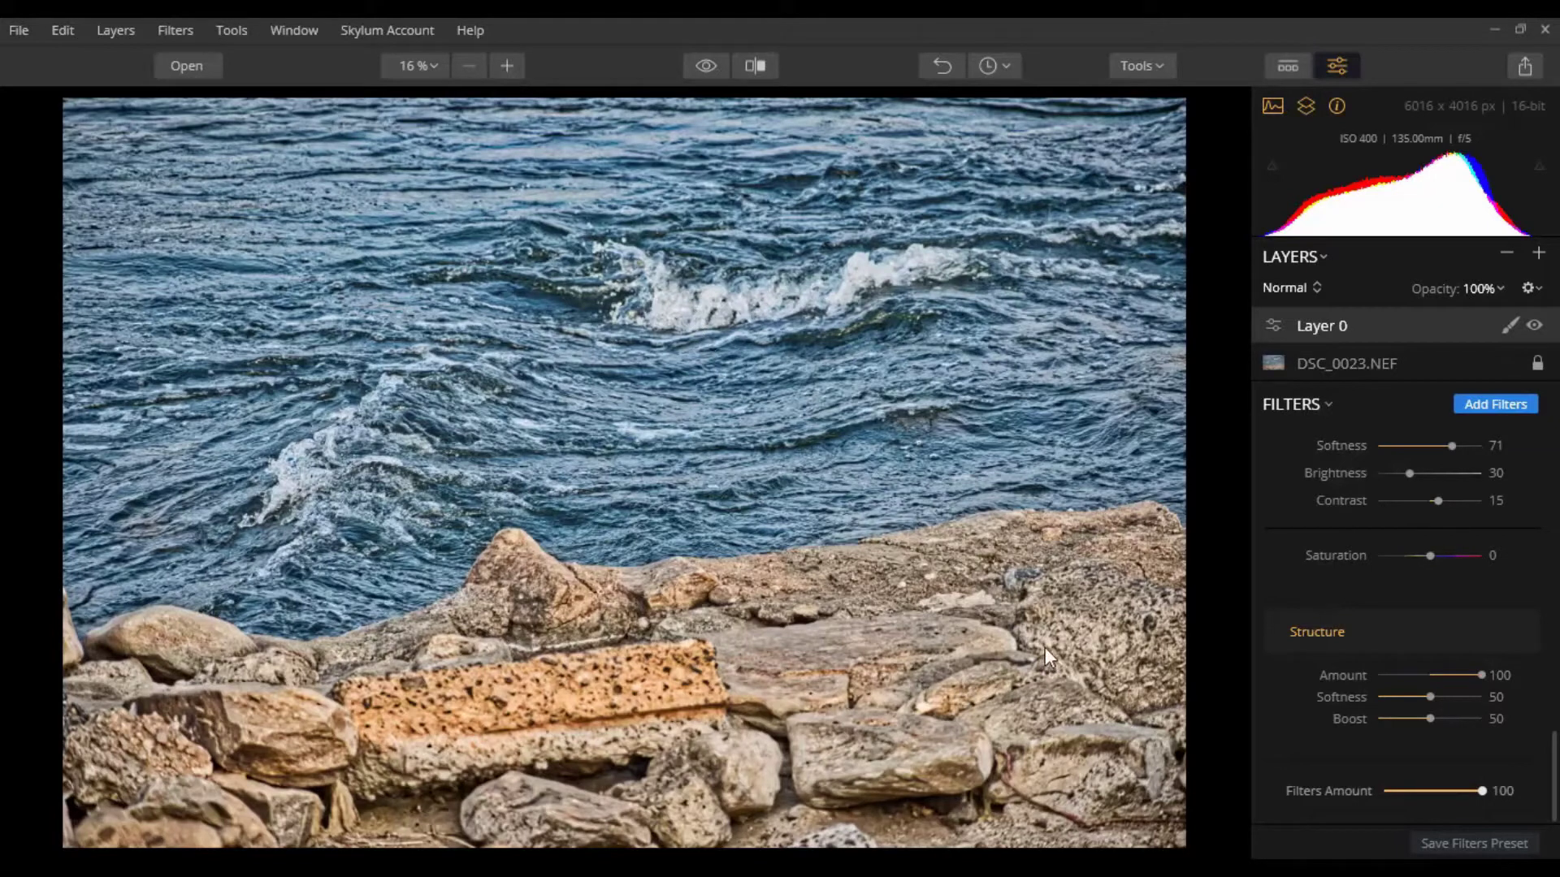
pyautogui.doubleClick(1431, 674)
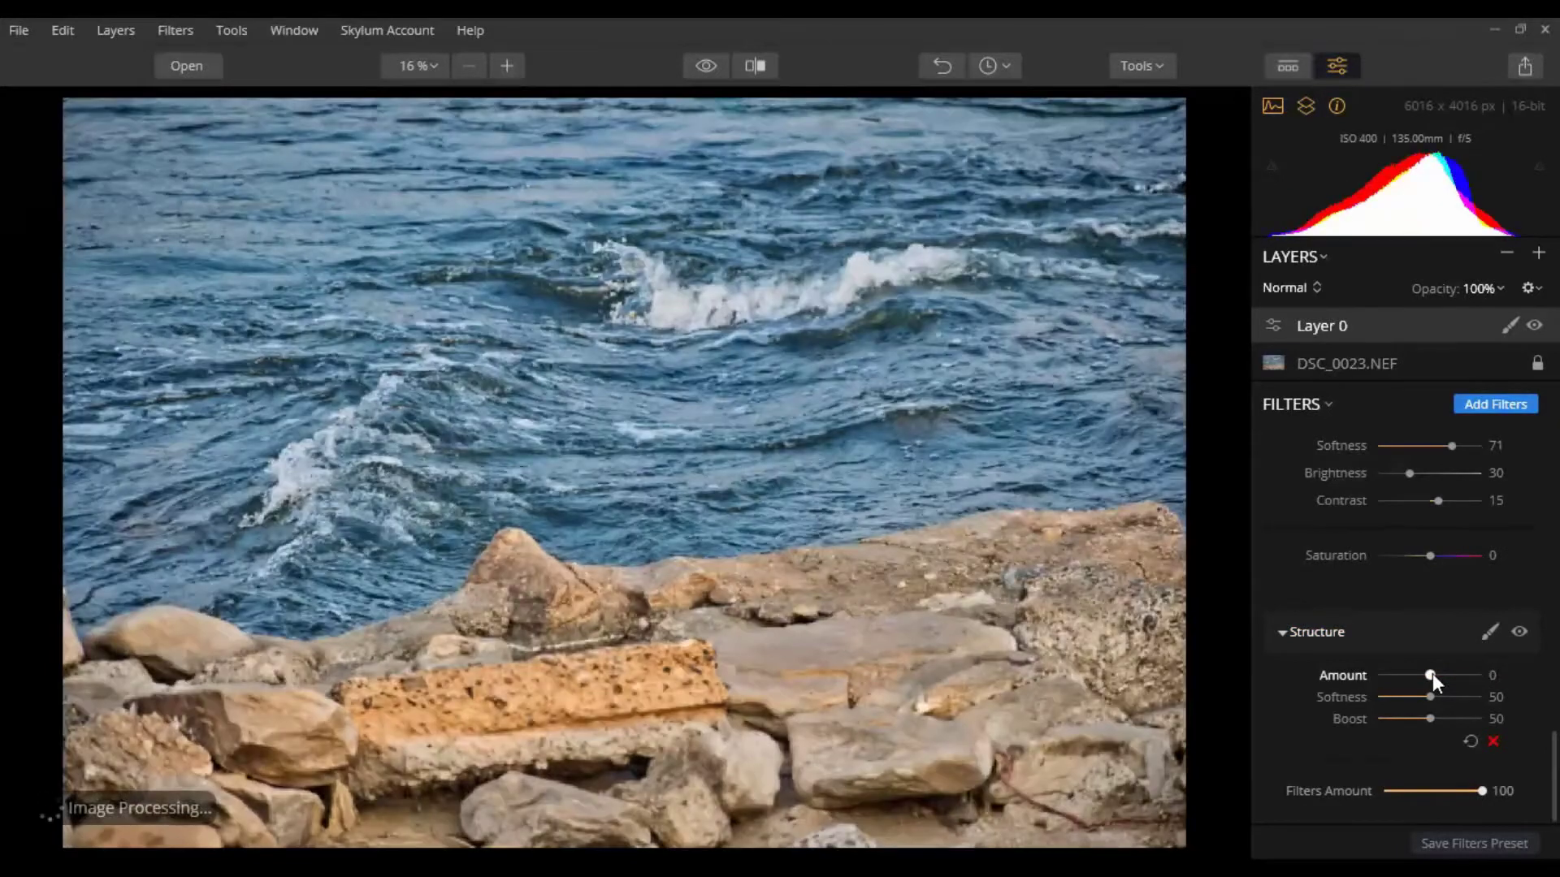
# Start a brush mask for the Structure filter and paint it over the rocks with a size 96 brush
pyautogui.click(1491, 632)
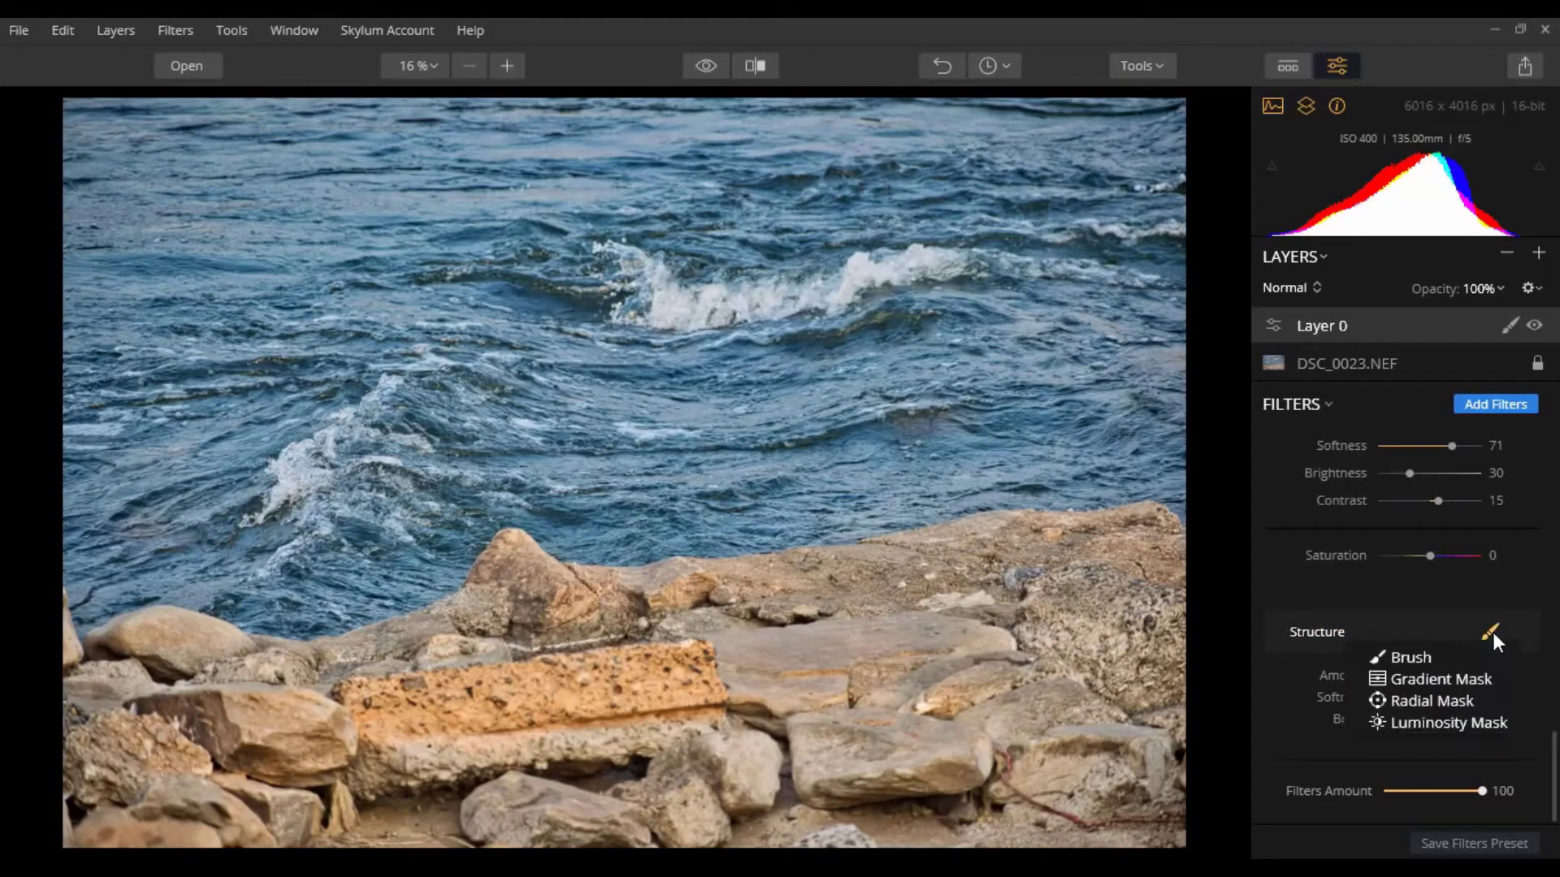
pyautogui.click(1417, 663)
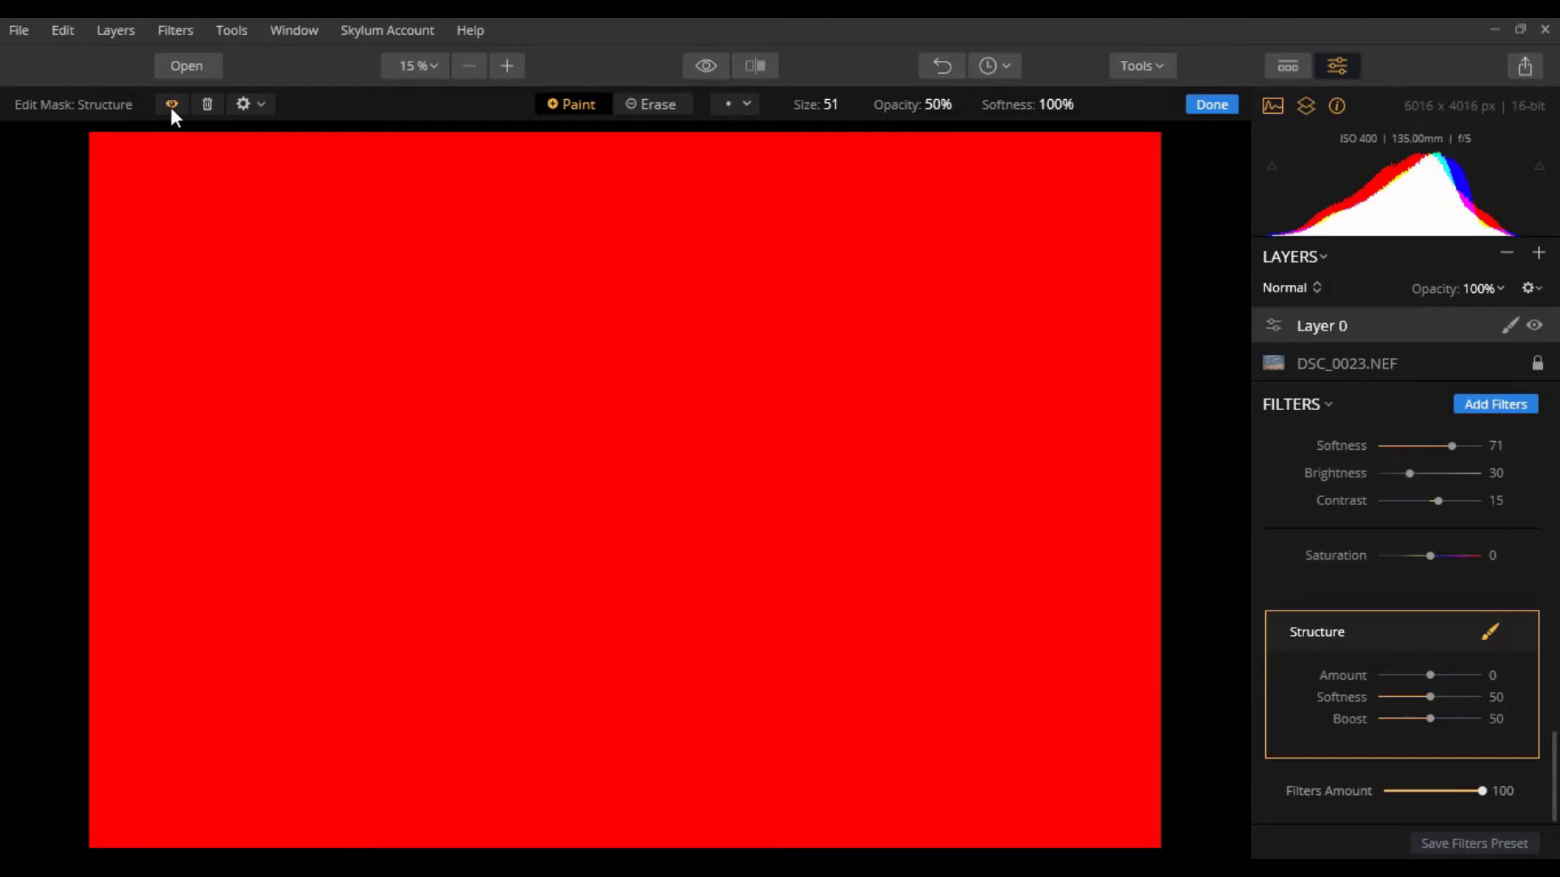
pyautogui.click(171, 104)
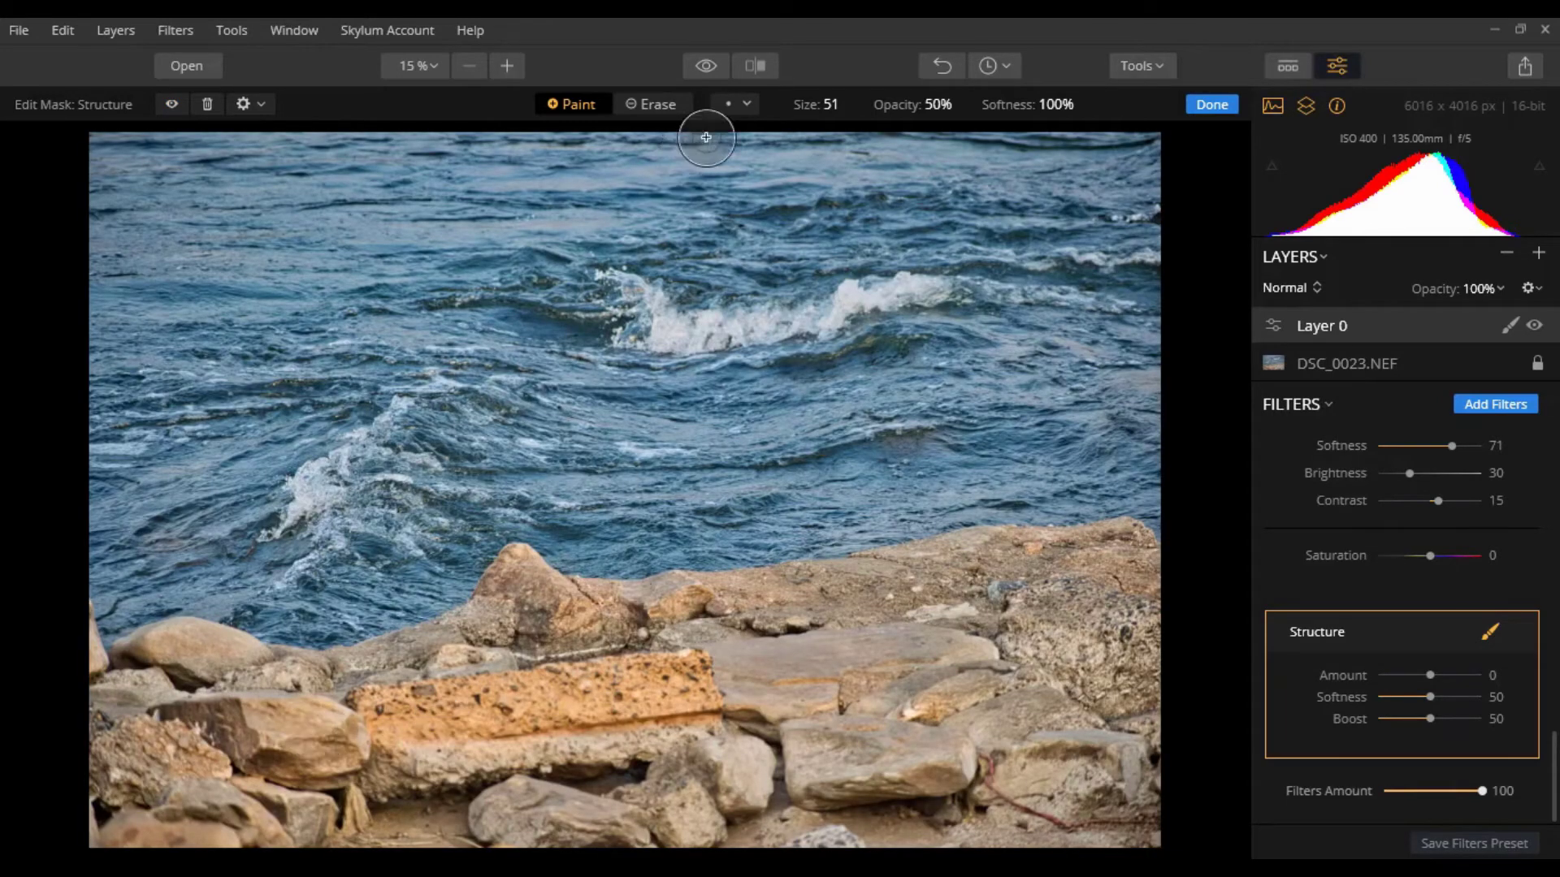
pyautogui.click(848, 104)
pyautogui.moveTo(797, 149); pyautogui.dragTo(813, 150)
pyautogui.click(159, 762)
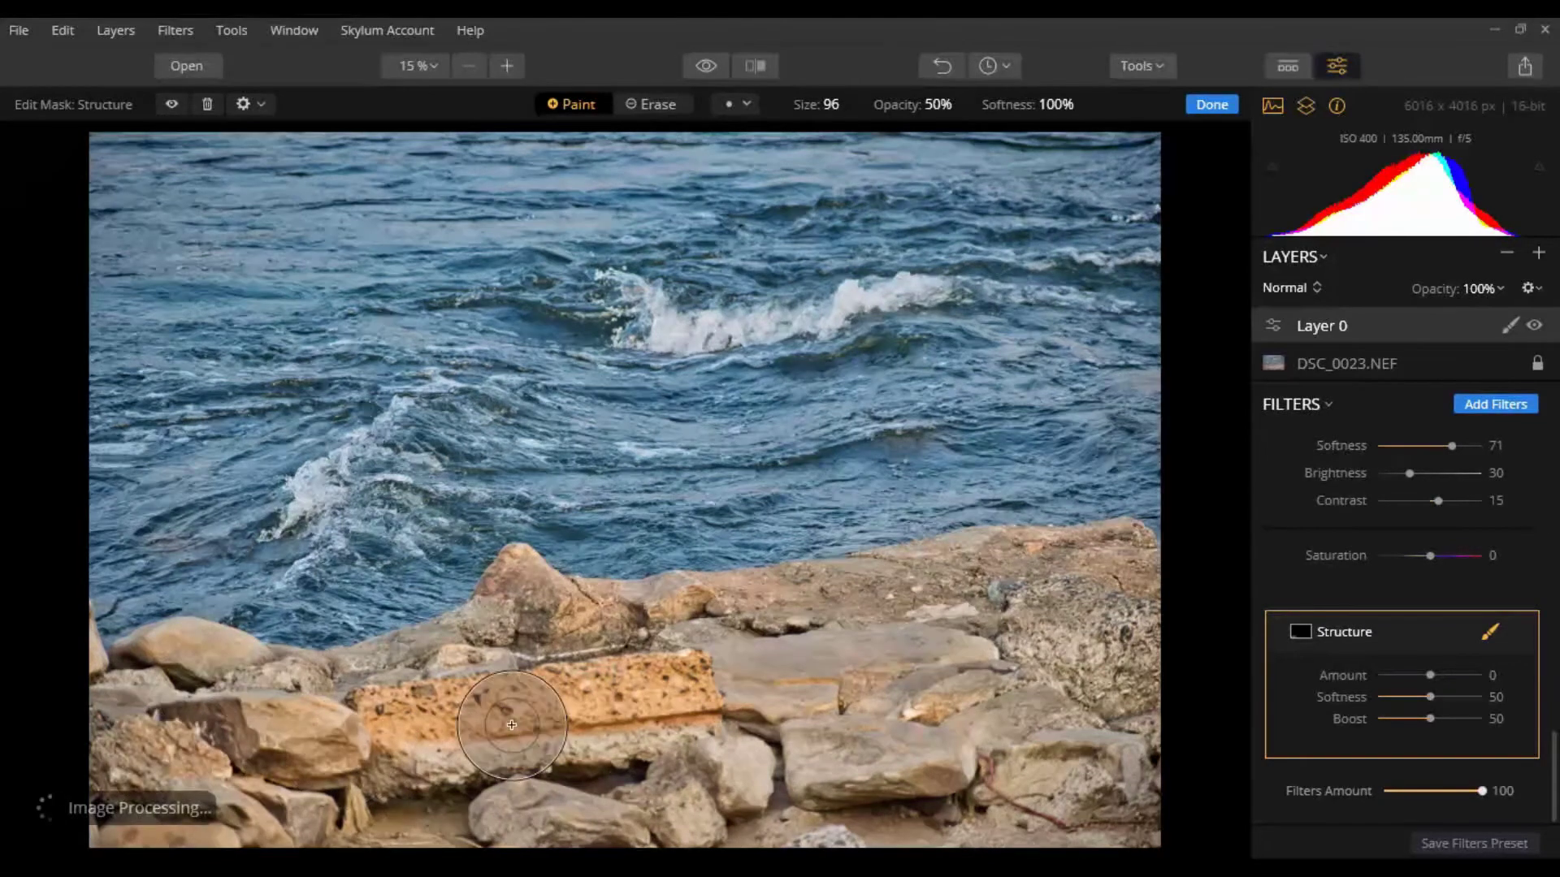
pyautogui.click(168, 104)
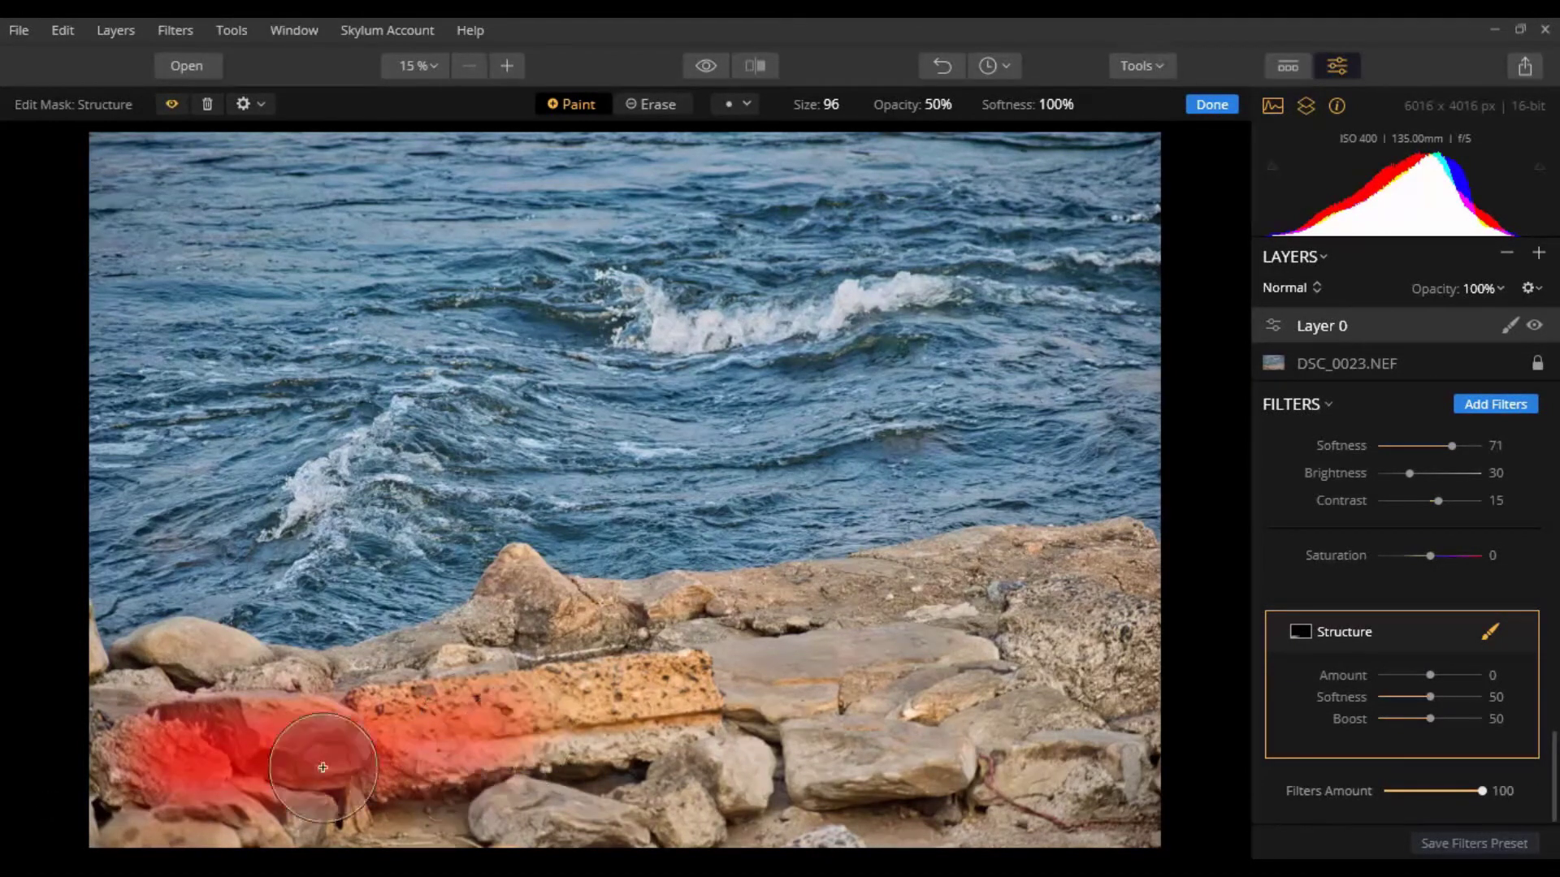
pyautogui.moveTo(158, 738)
pyautogui.mouseDown()
pyautogui.moveTo(366, 741)
pyautogui.moveTo(707, 650)
pyautogui.mouseUp()
pyautogui.moveTo(985, 612)
pyautogui.mouseDown()
pyautogui.moveTo(768, 646)
pyautogui.moveTo(1125, 590)
pyautogui.moveTo(1062, 660)
pyautogui.moveTo(952, 725)
pyautogui.moveTo(766, 721)
pyautogui.moveTo(1128, 752)
pyautogui.moveTo(1027, 804)
pyautogui.moveTo(1119, 826)
pyautogui.moveTo(708, 866)
pyautogui.moveTo(830, 845)
pyautogui.moveTo(435, 829)
pyautogui.moveTo(632, 774)
pyautogui.moveTo(490, 745)
pyautogui.moveTo(13, 847)
pyautogui.moveTo(312, 846)
pyautogui.moveTo(1, 787)
pyautogui.moveTo(120, 765)
pyautogui.moveTo(111, 733)
pyautogui.moveTo(597, 629)
pyautogui.moveTo(729, 627)
pyautogui.moveTo(1025, 572)
pyautogui.moveTo(1108, 568)
pyautogui.mouseUp()
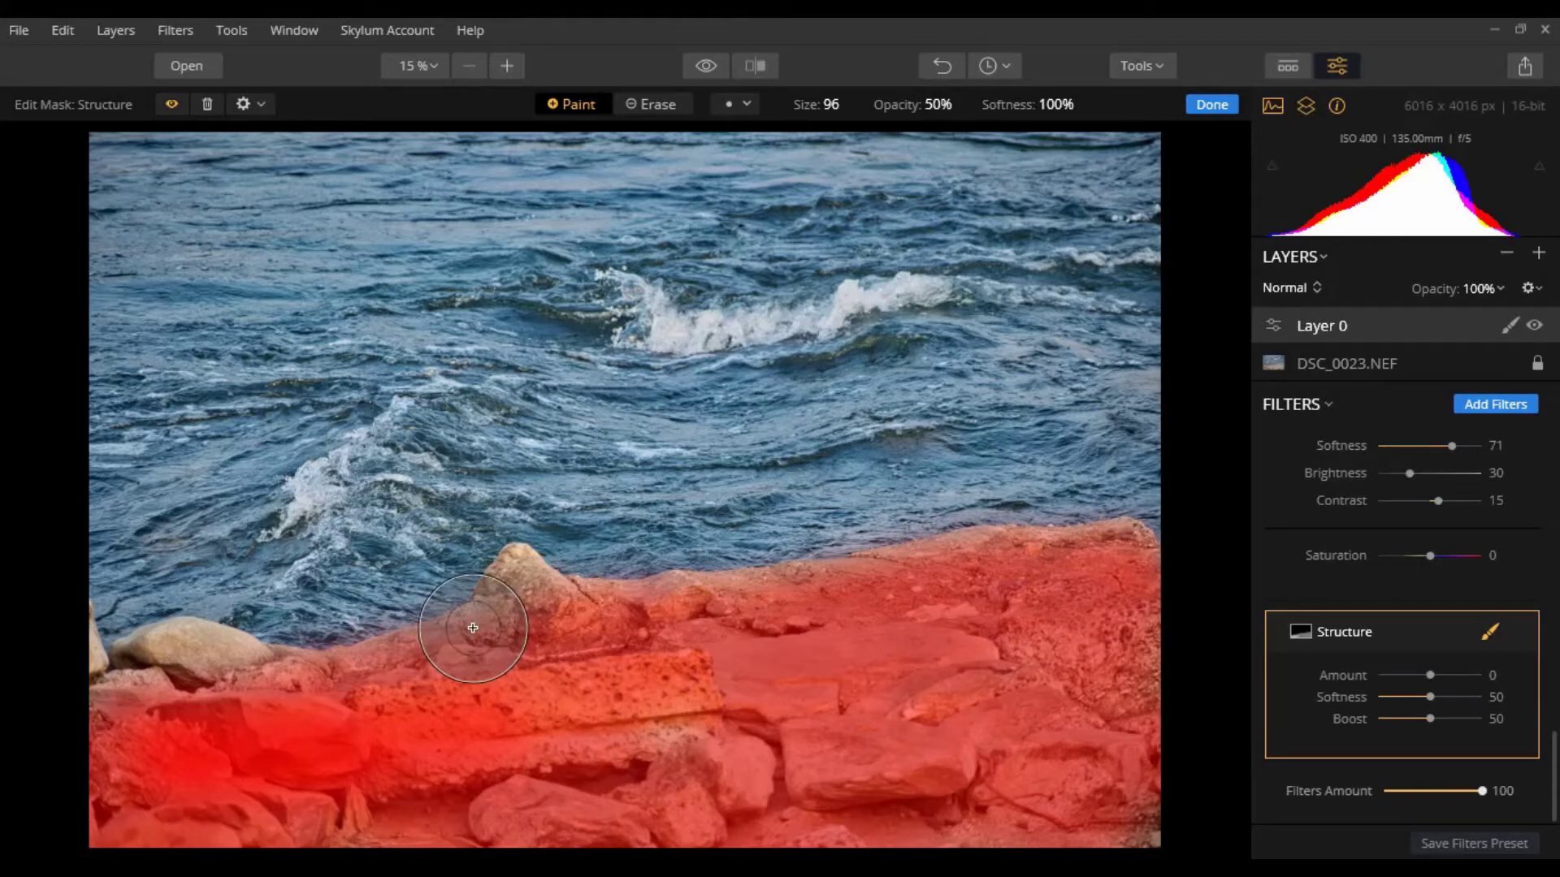
# Complete the Structure mask on the remaining rocks and edges with a size 44 brush, and set the filter's amount to 27
pyautogui.click(846, 105)
pyautogui.moveTo(809, 147); pyautogui.dragTo(796, 147)
pyautogui.moveTo(520, 601)
pyautogui.mouseDown()
pyautogui.moveTo(518, 557)
pyautogui.moveTo(486, 613)
pyautogui.moveTo(332, 670)
pyautogui.moveTo(191, 640)
pyautogui.moveTo(119, 654)
pyautogui.moveTo(133, 670)
pyautogui.moveTo(231, 674)
pyautogui.moveTo(123, 683)
pyautogui.moveTo(76, 662)
pyautogui.moveTo(73, 624)
pyautogui.moveTo(126, 676)
pyautogui.moveTo(358, 668)
pyautogui.moveTo(472, 648)
pyautogui.moveTo(539, 588)
pyautogui.moveTo(582, 602)
pyautogui.moveTo(818, 588)
pyautogui.moveTo(1135, 542)
pyautogui.moveTo(1152, 799)
pyautogui.moveTo(1122, 857)
pyautogui.mouseUp()
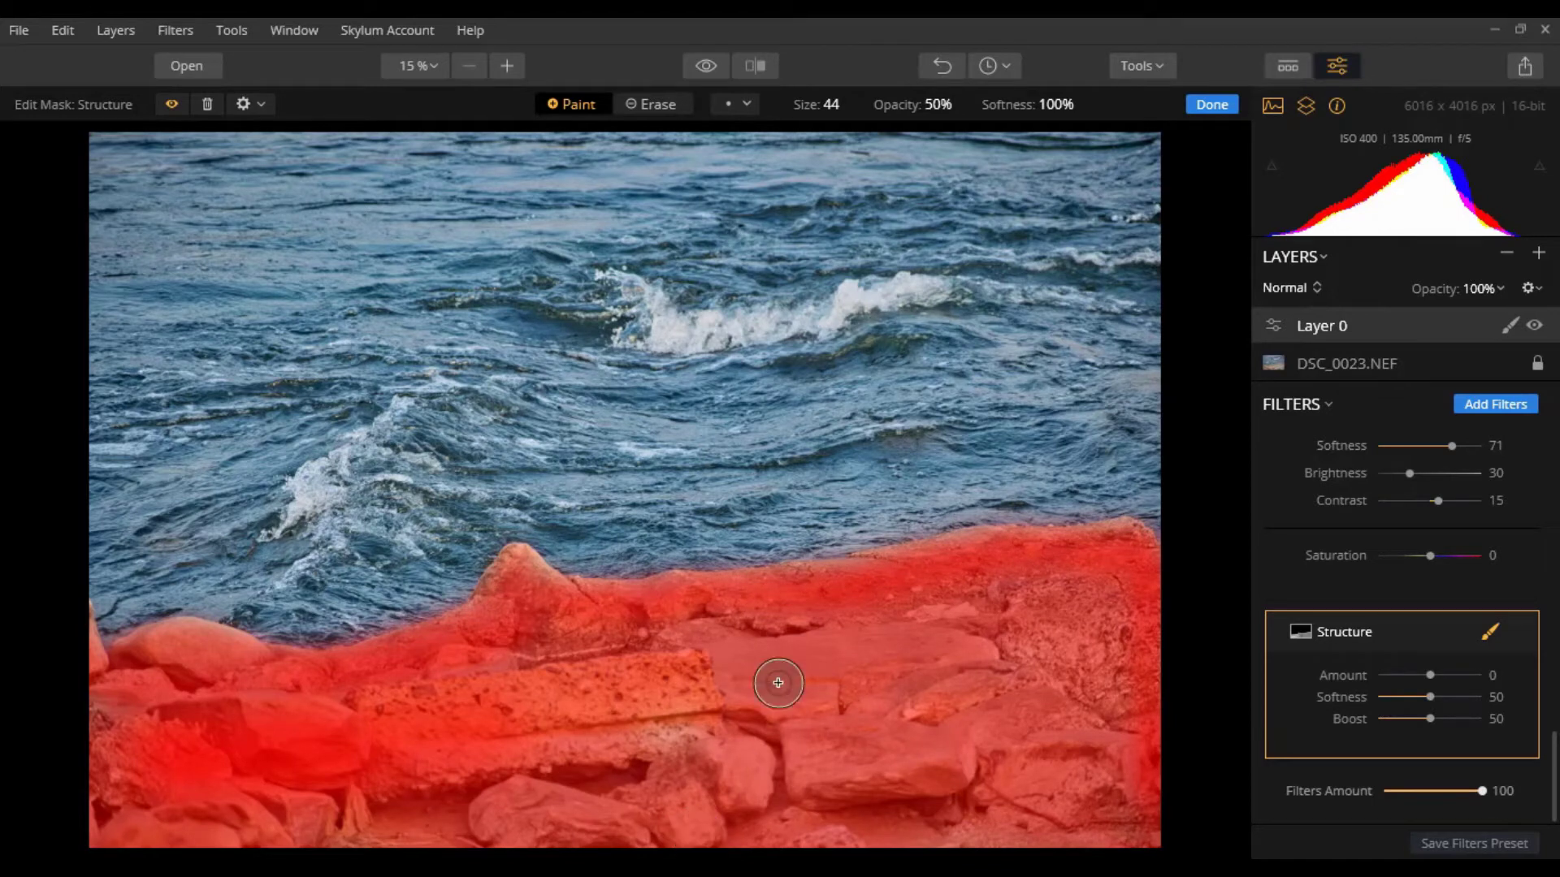
pyautogui.click(1228, 108)
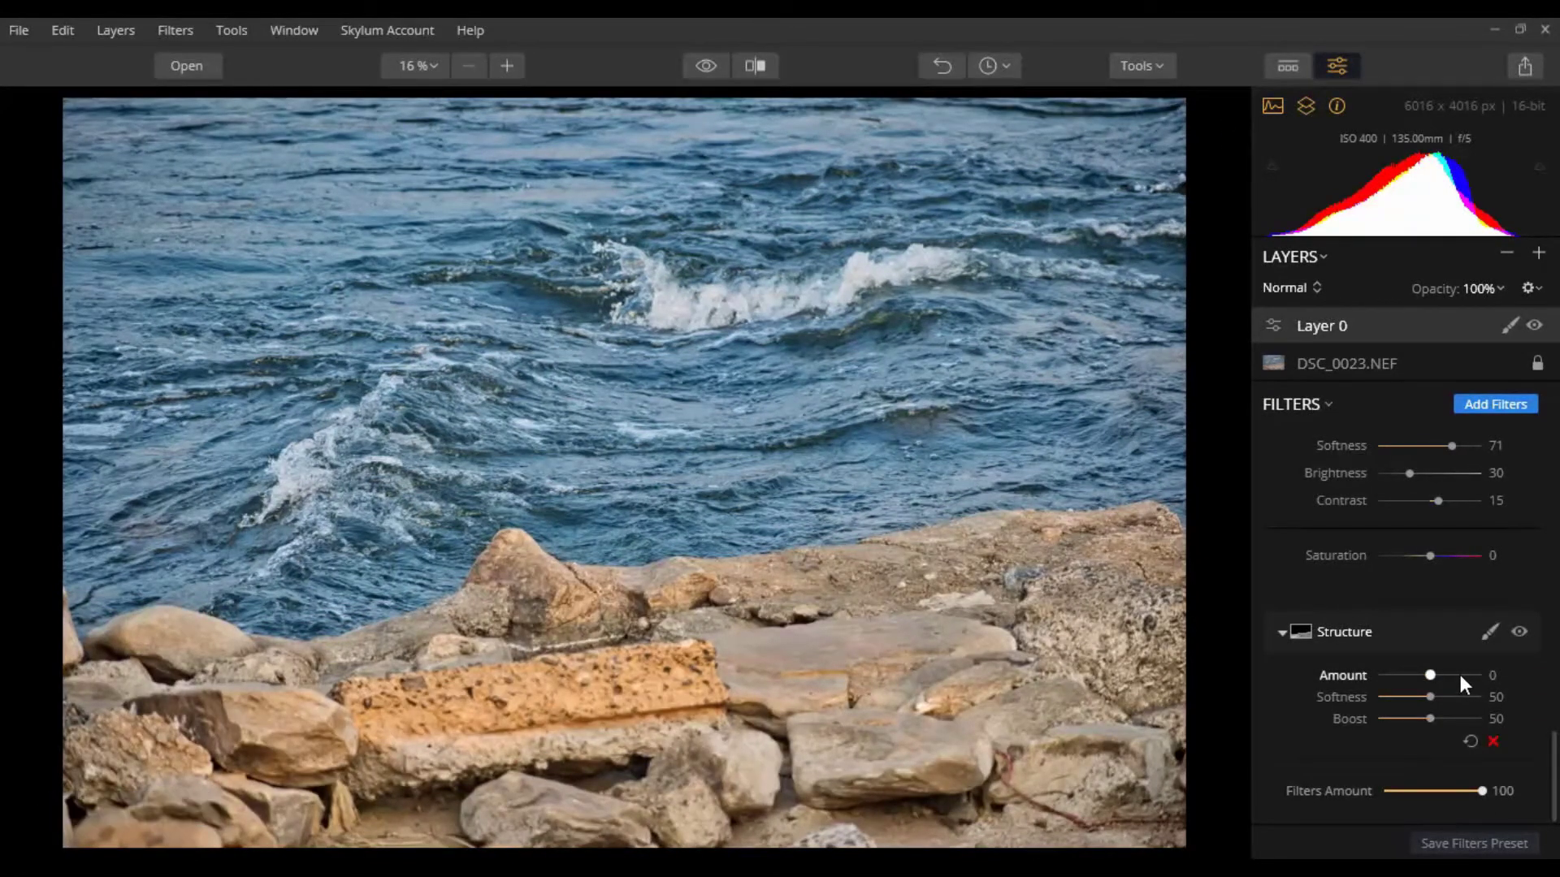
pyautogui.moveTo(1459, 674); pyautogui.dragTo(1435, 685)
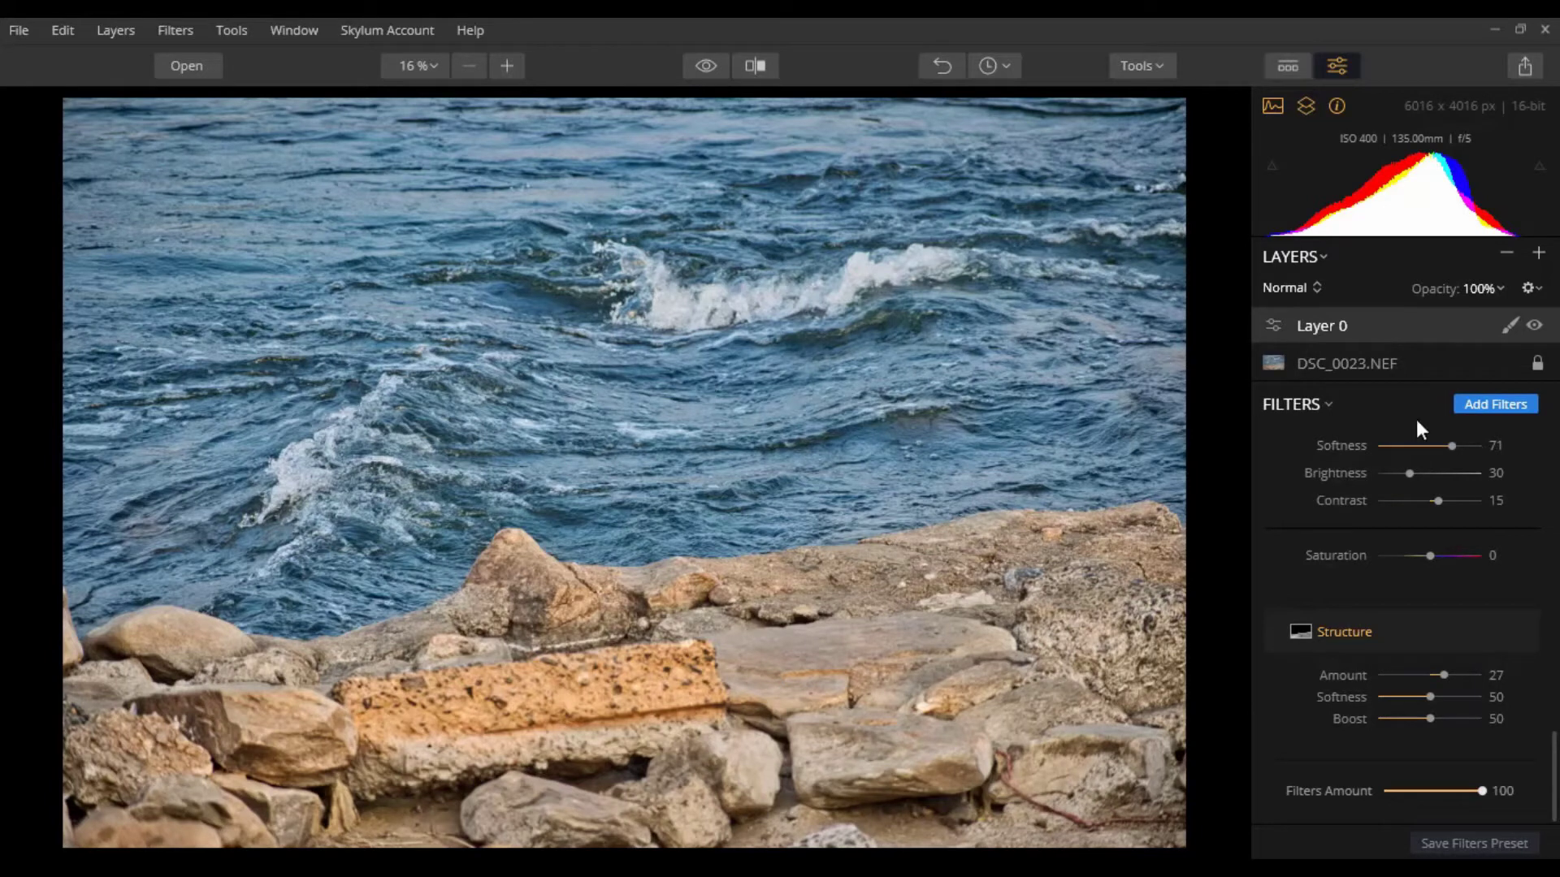
# Add the Clarity filter to Layer 0 from the filters catalog and close the catalog
pyautogui.click(1513, 406)
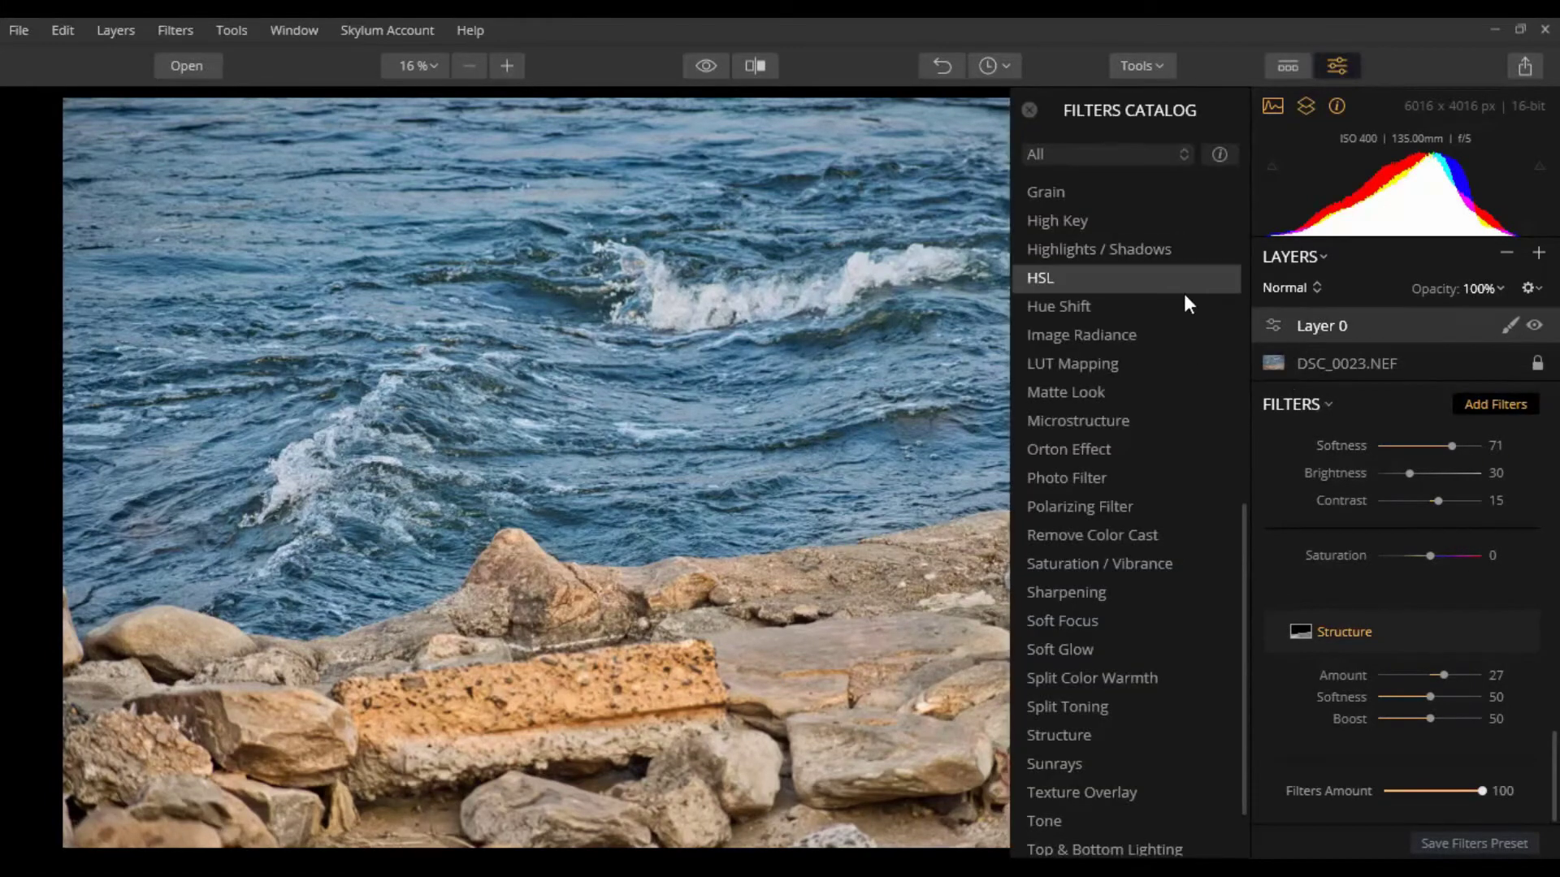
pyautogui.scroll(4, 1183, 294)
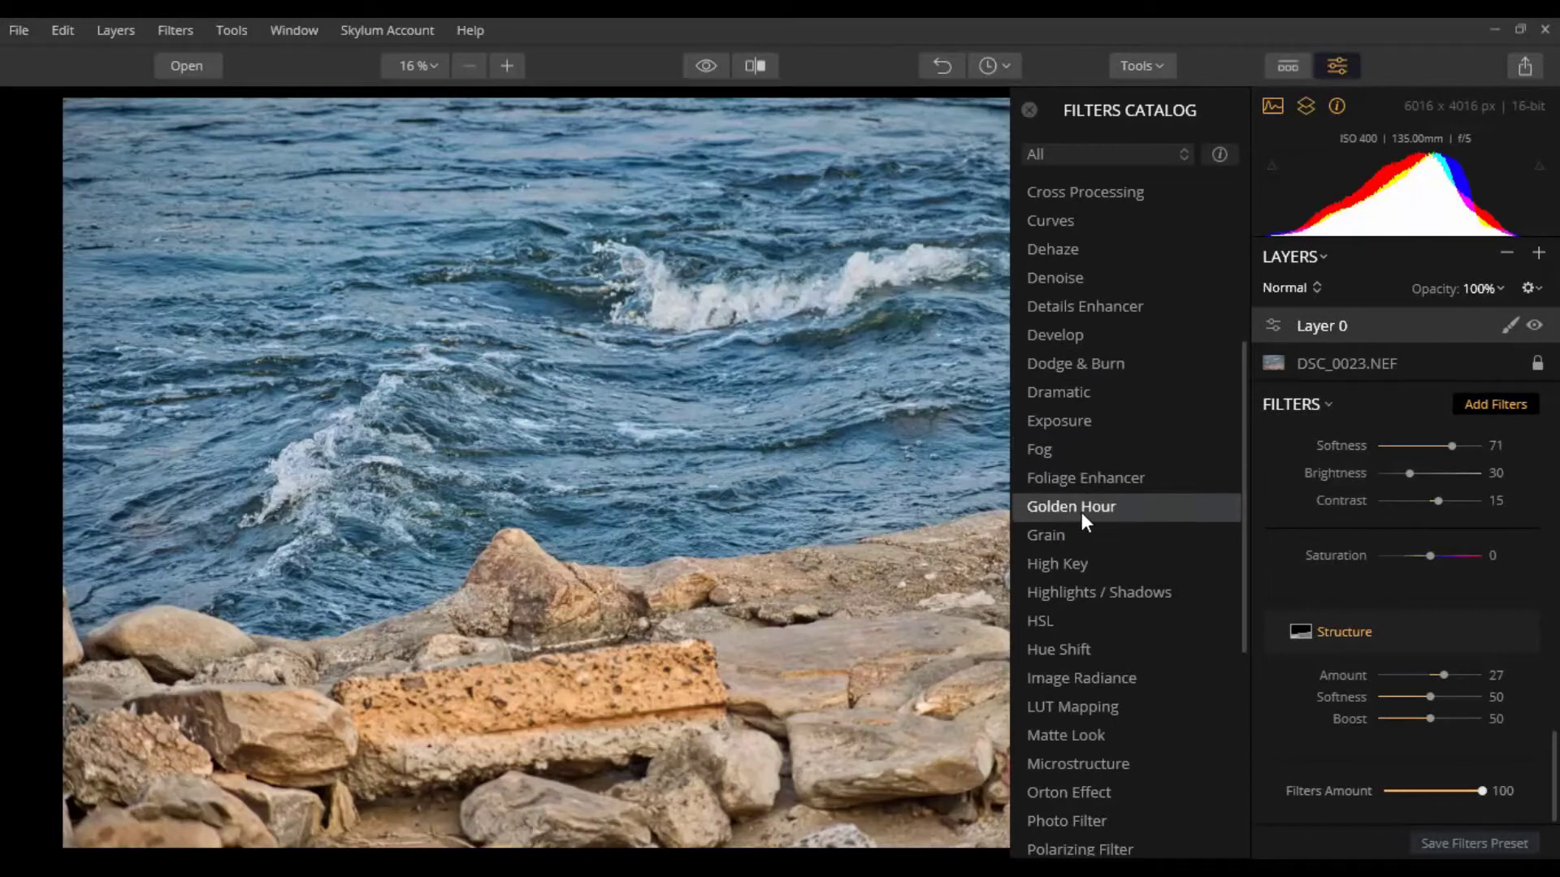
pyautogui.scroll(4, 1080, 500)
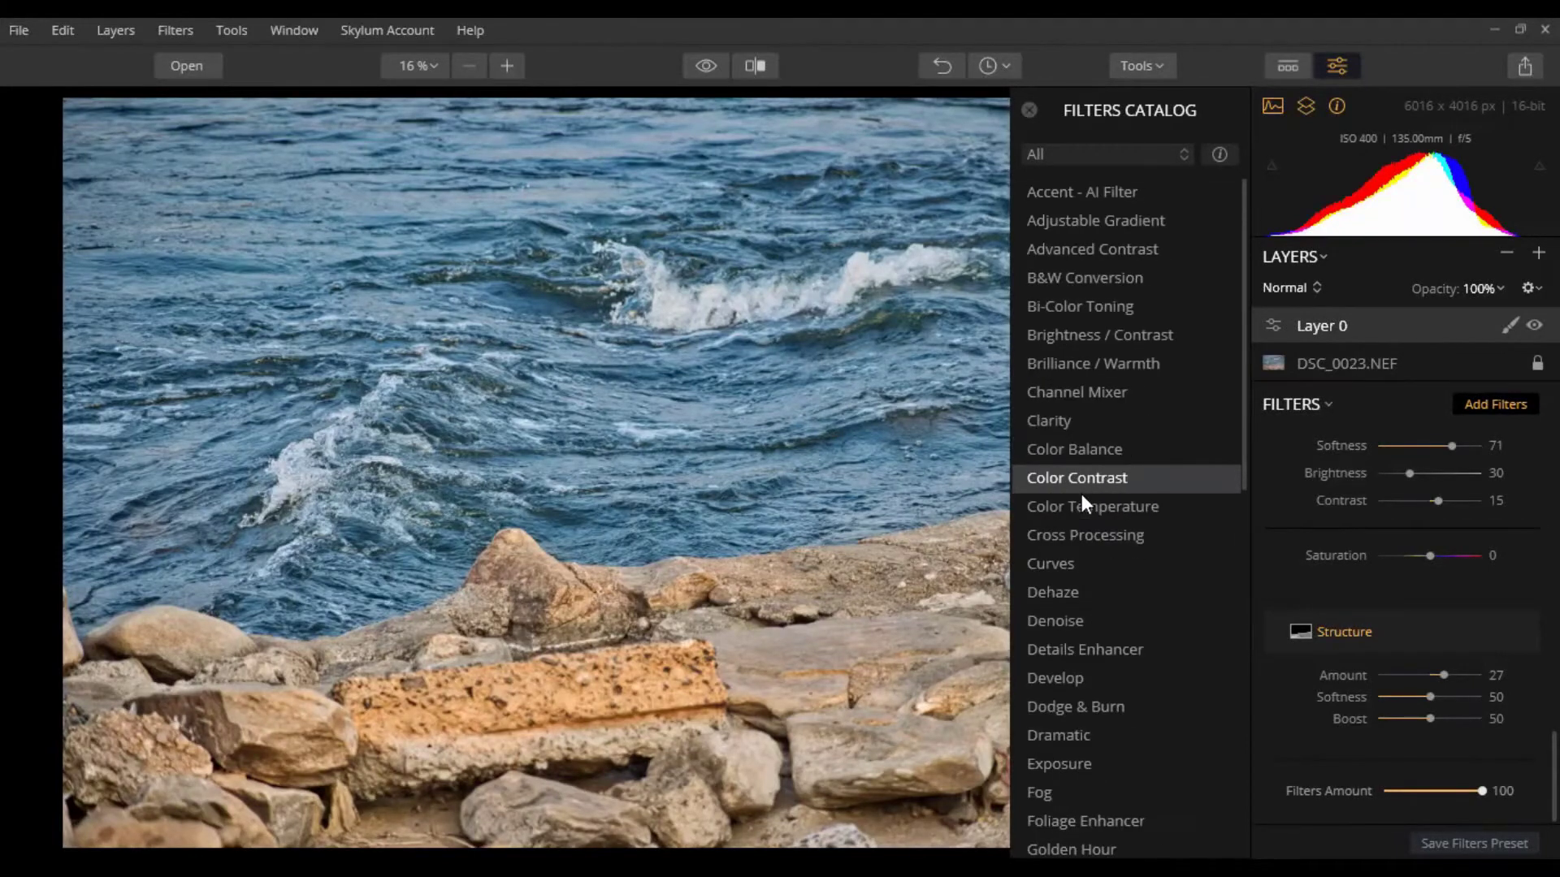
pyautogui.click(1091, 422)
pyautogui.scroll(-3, 1450, 632)
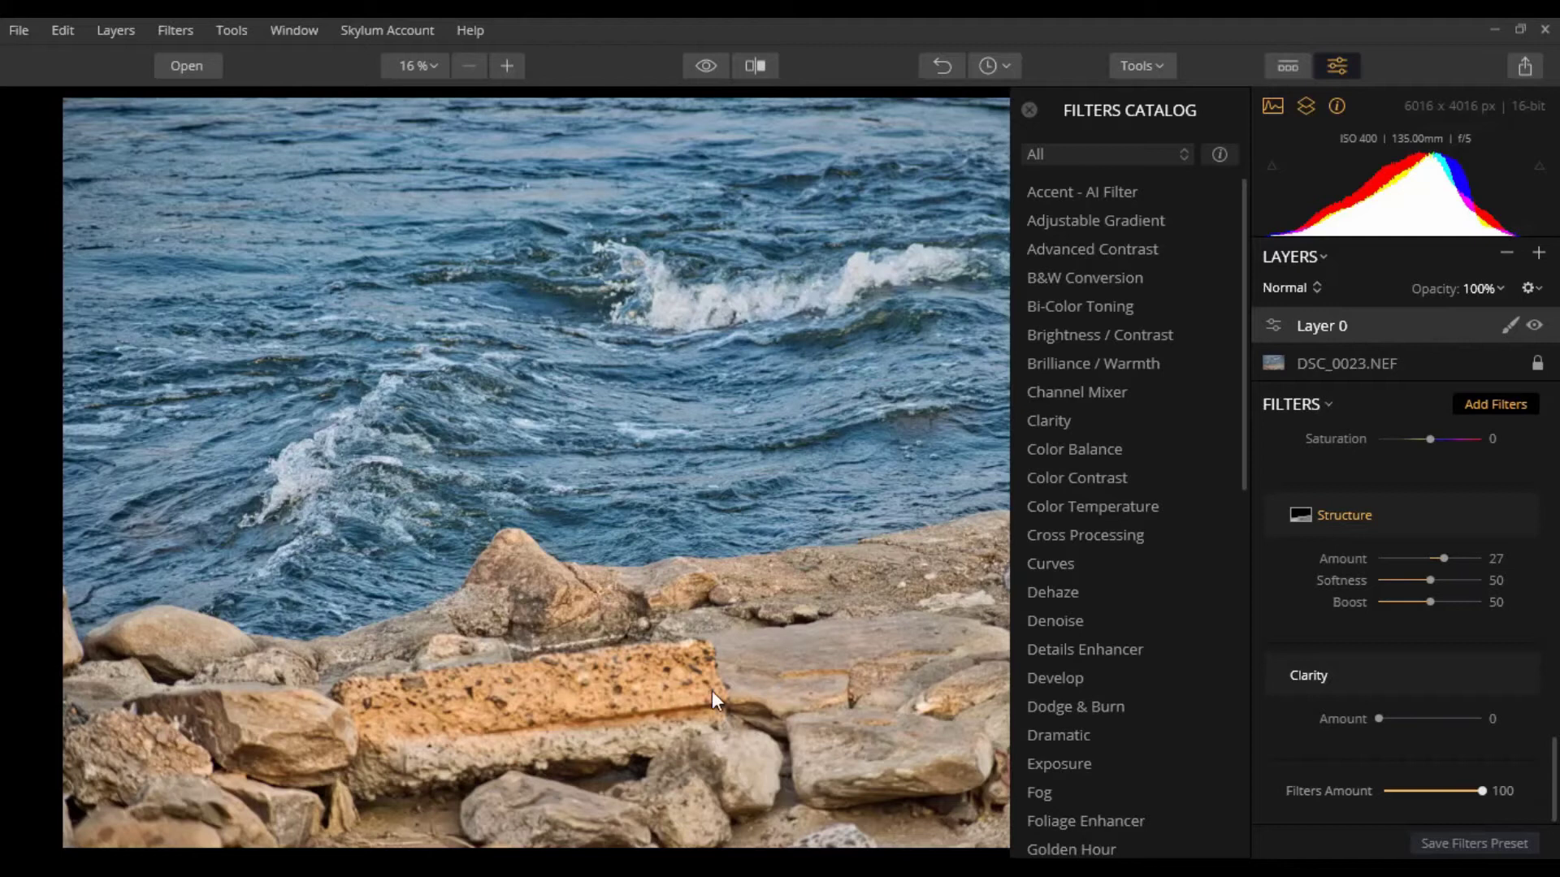
pyautogui.click(1028, 109)
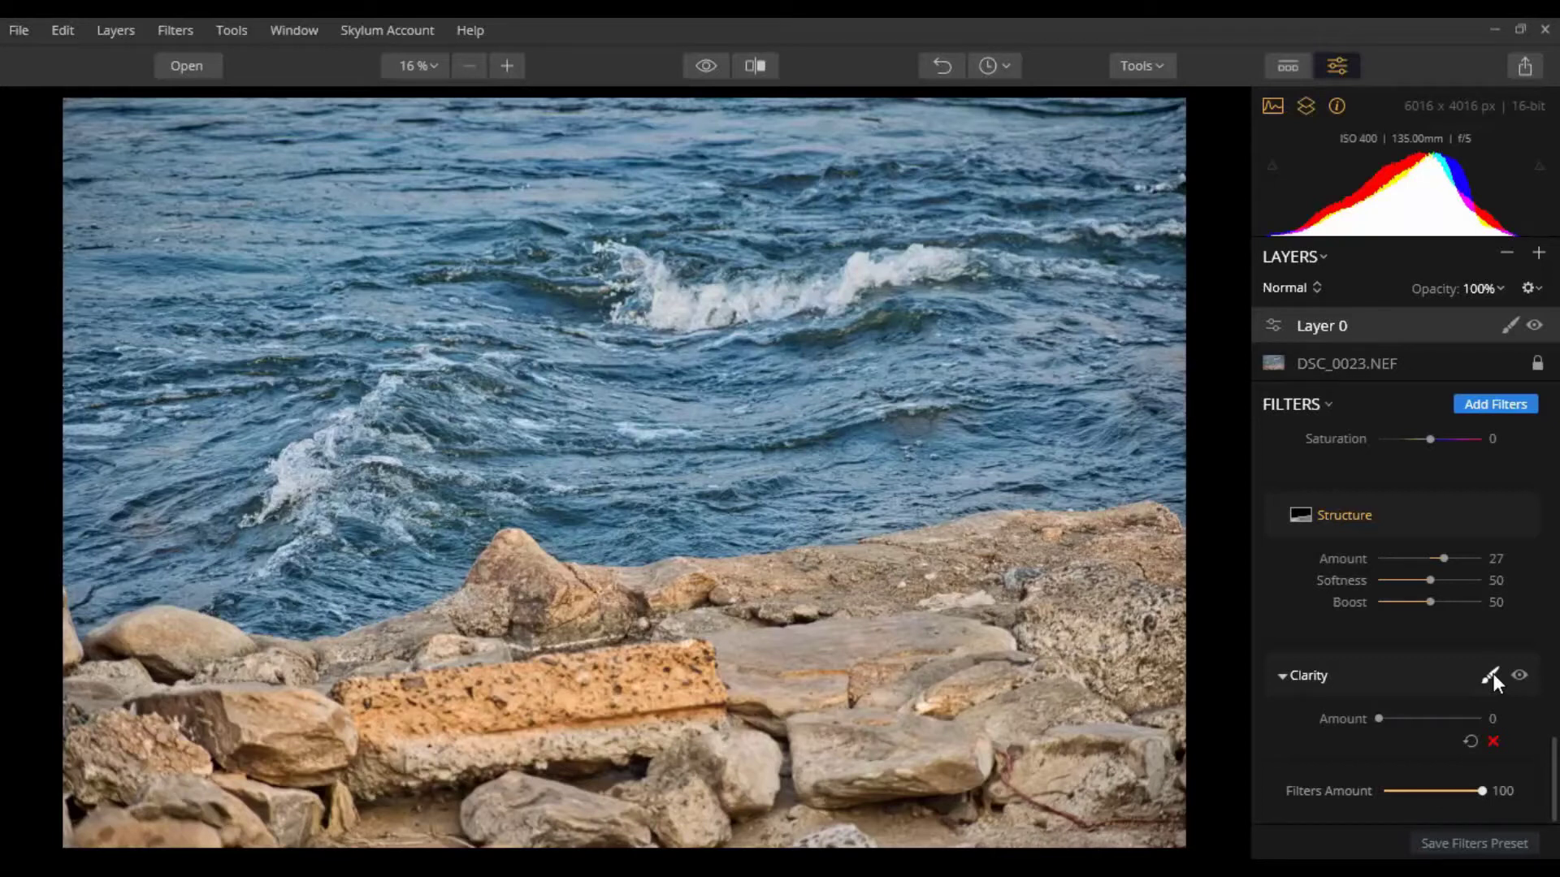
# Start a brush mask for the Clarity filter and paint it over the rocks with a size 96 brush, showing the mask overlay
pyautogui.click(1492, 675)
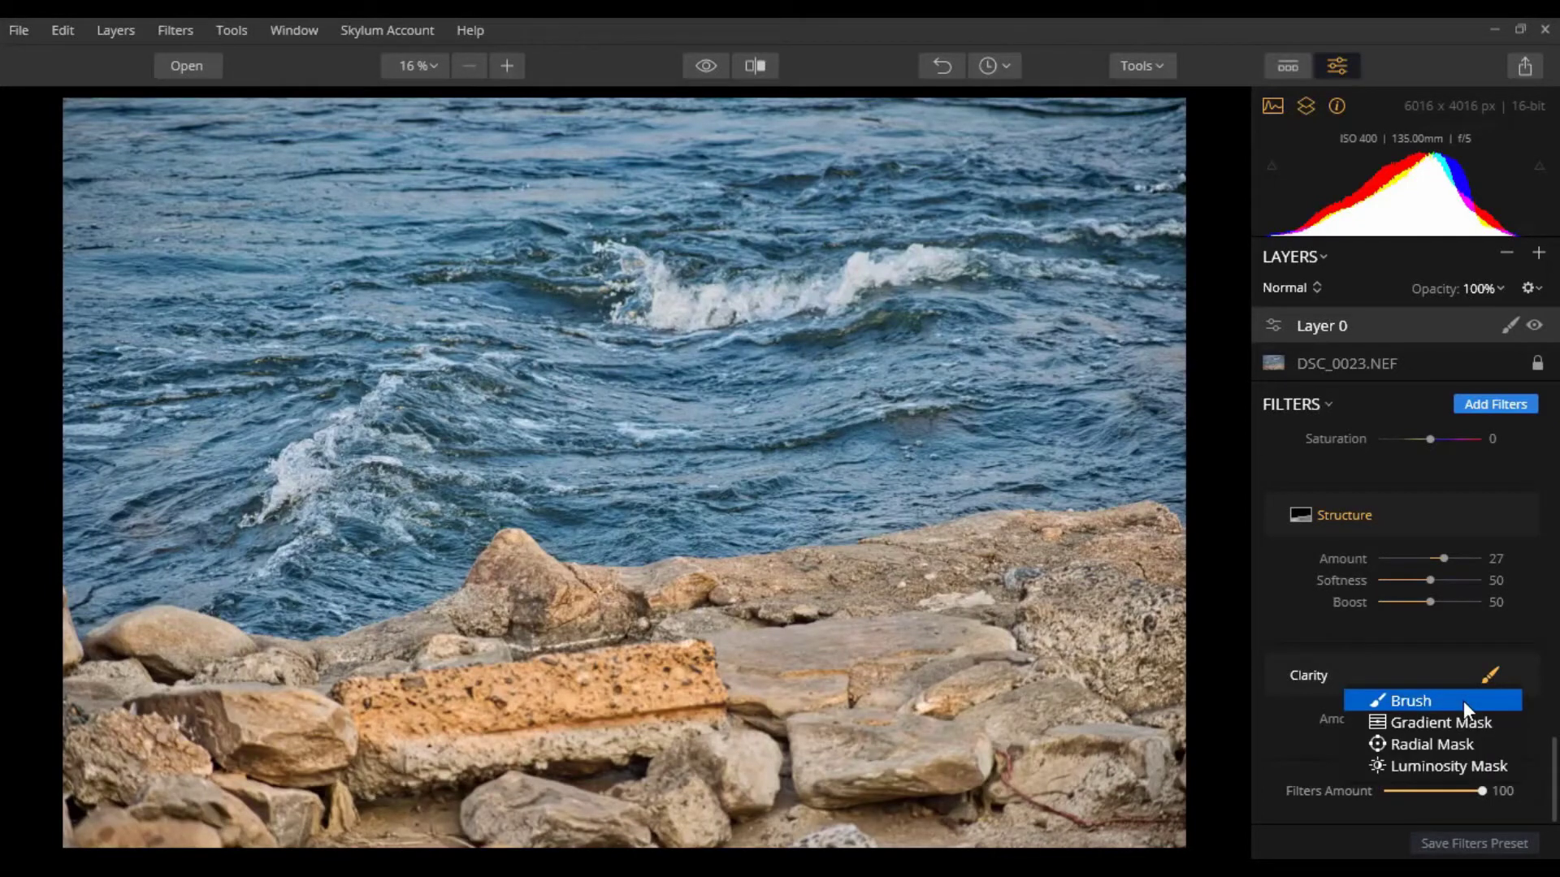
pyautogui.click(1387, 700)
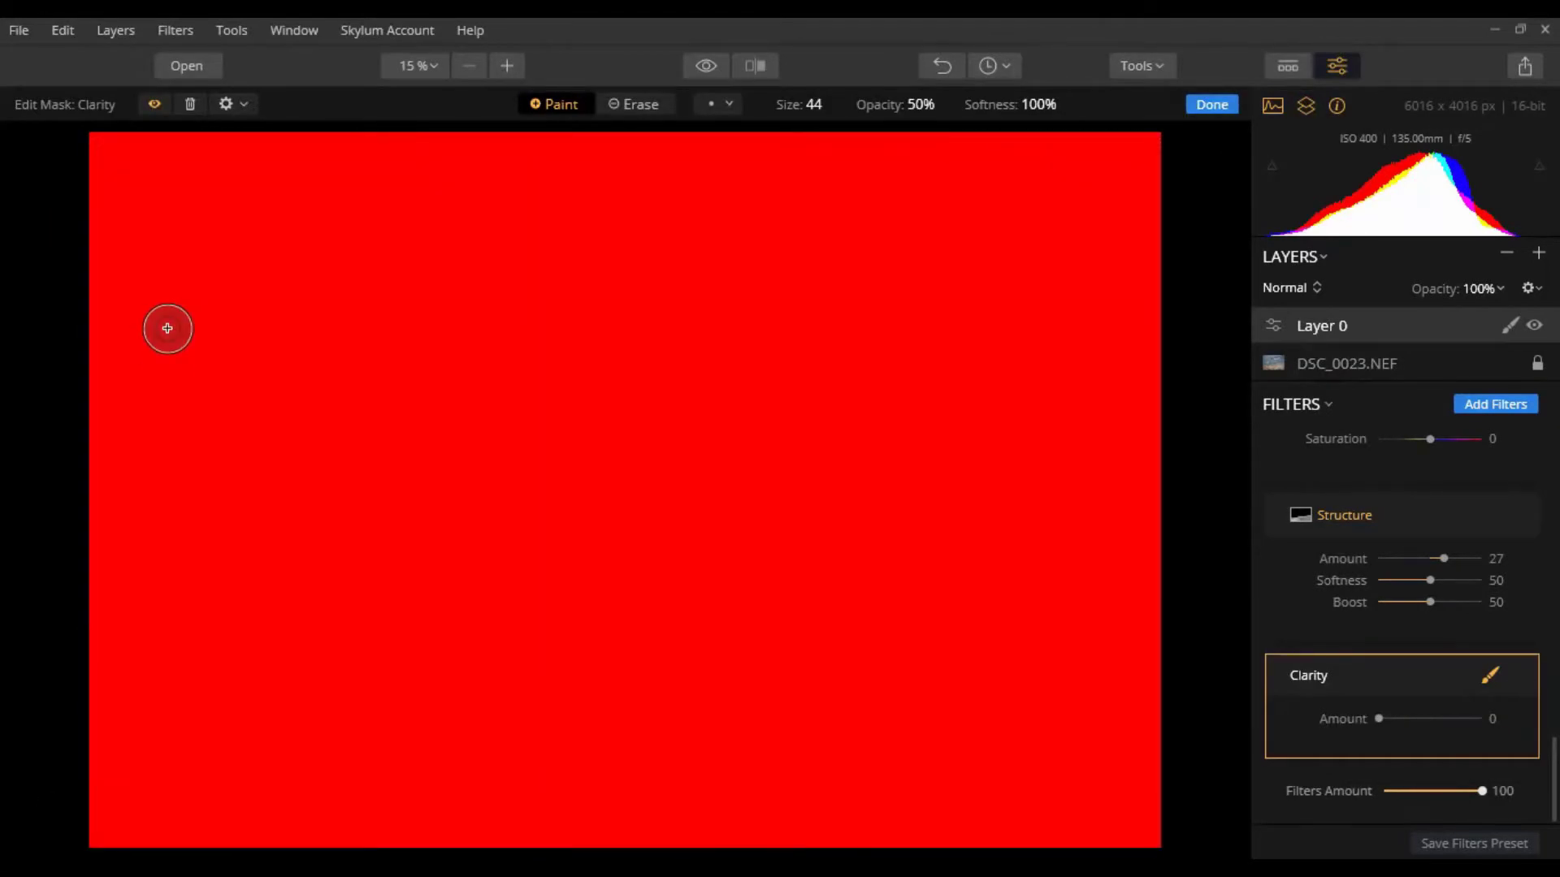
pyautogui.click(148, 105)
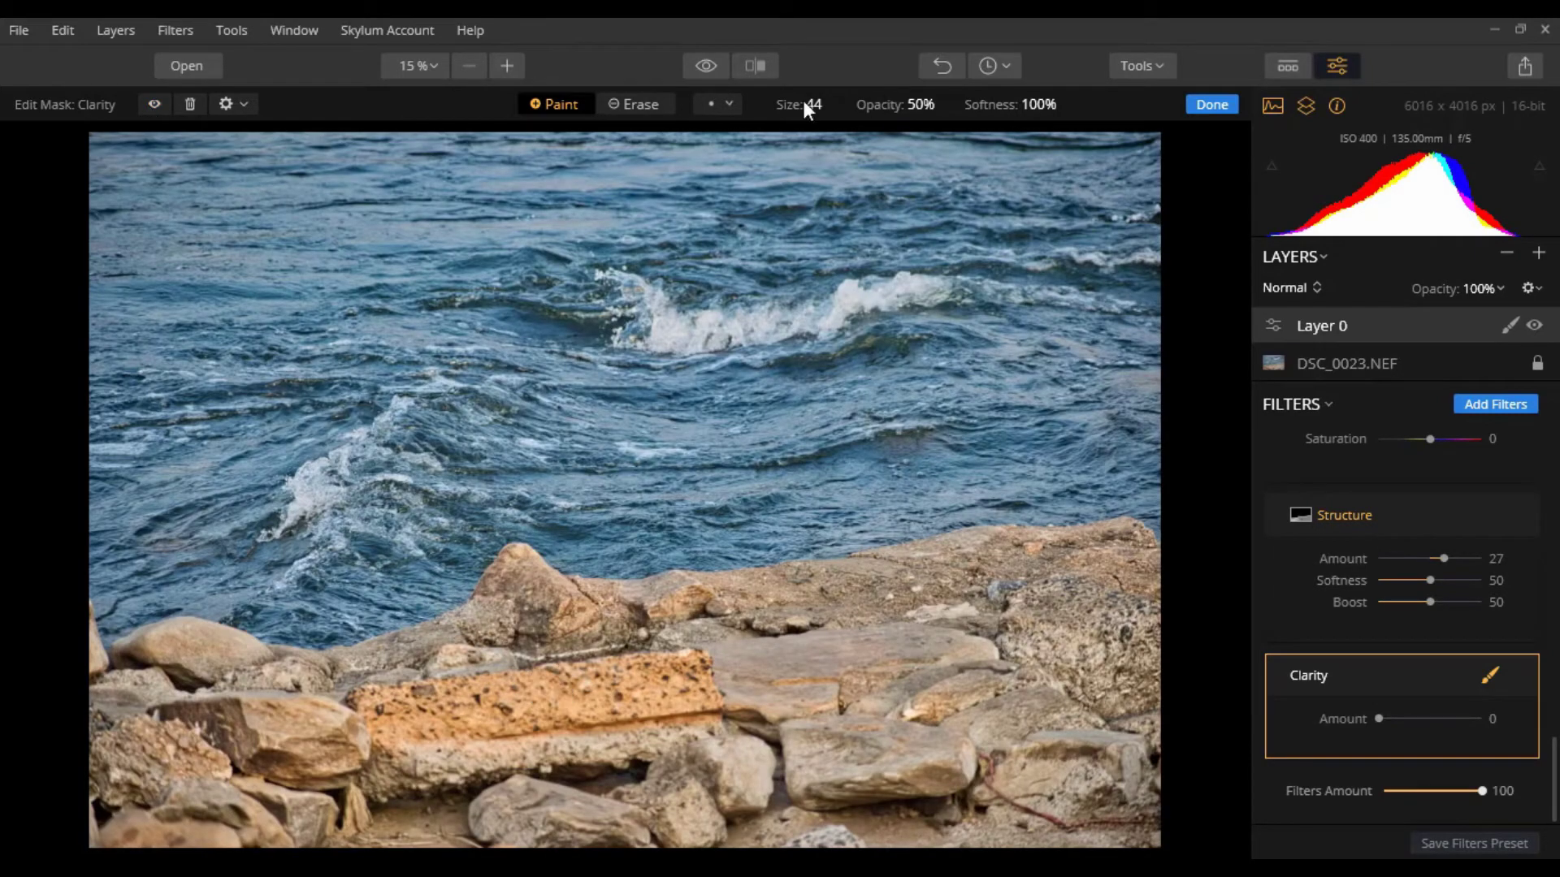
pyautogui.click(828, 107)
pyautogui.moveTo(777, 148)
pyautogui.mouseDown()
pyautogui.moveTo(810, 157)
pyautogui.moveTo(796, 154)
pyautogui.mouseUp()
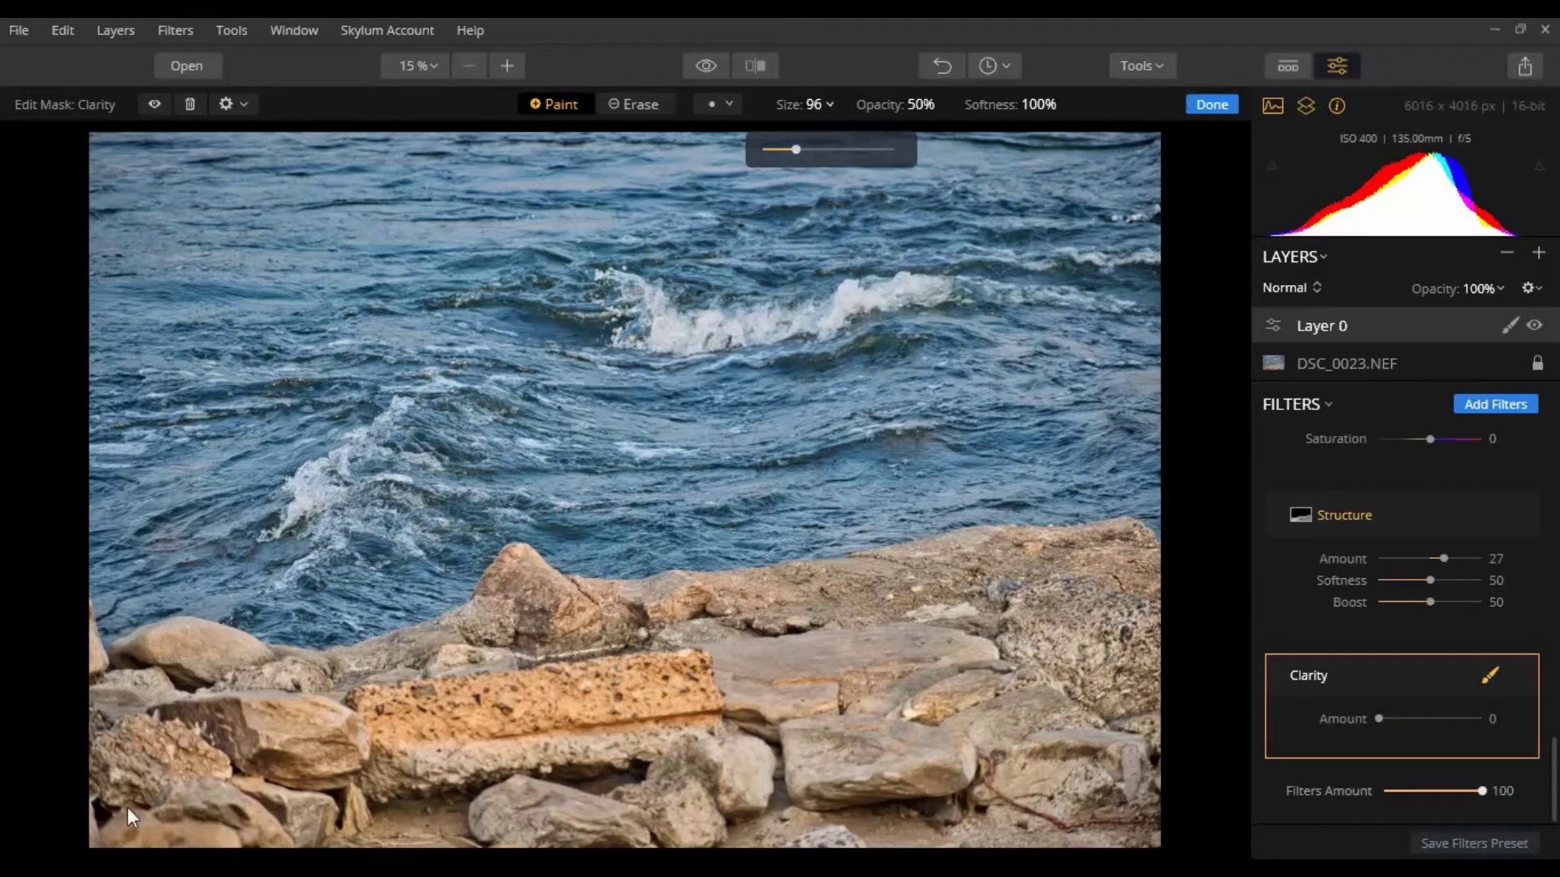
pyautogui.click(111, 767)
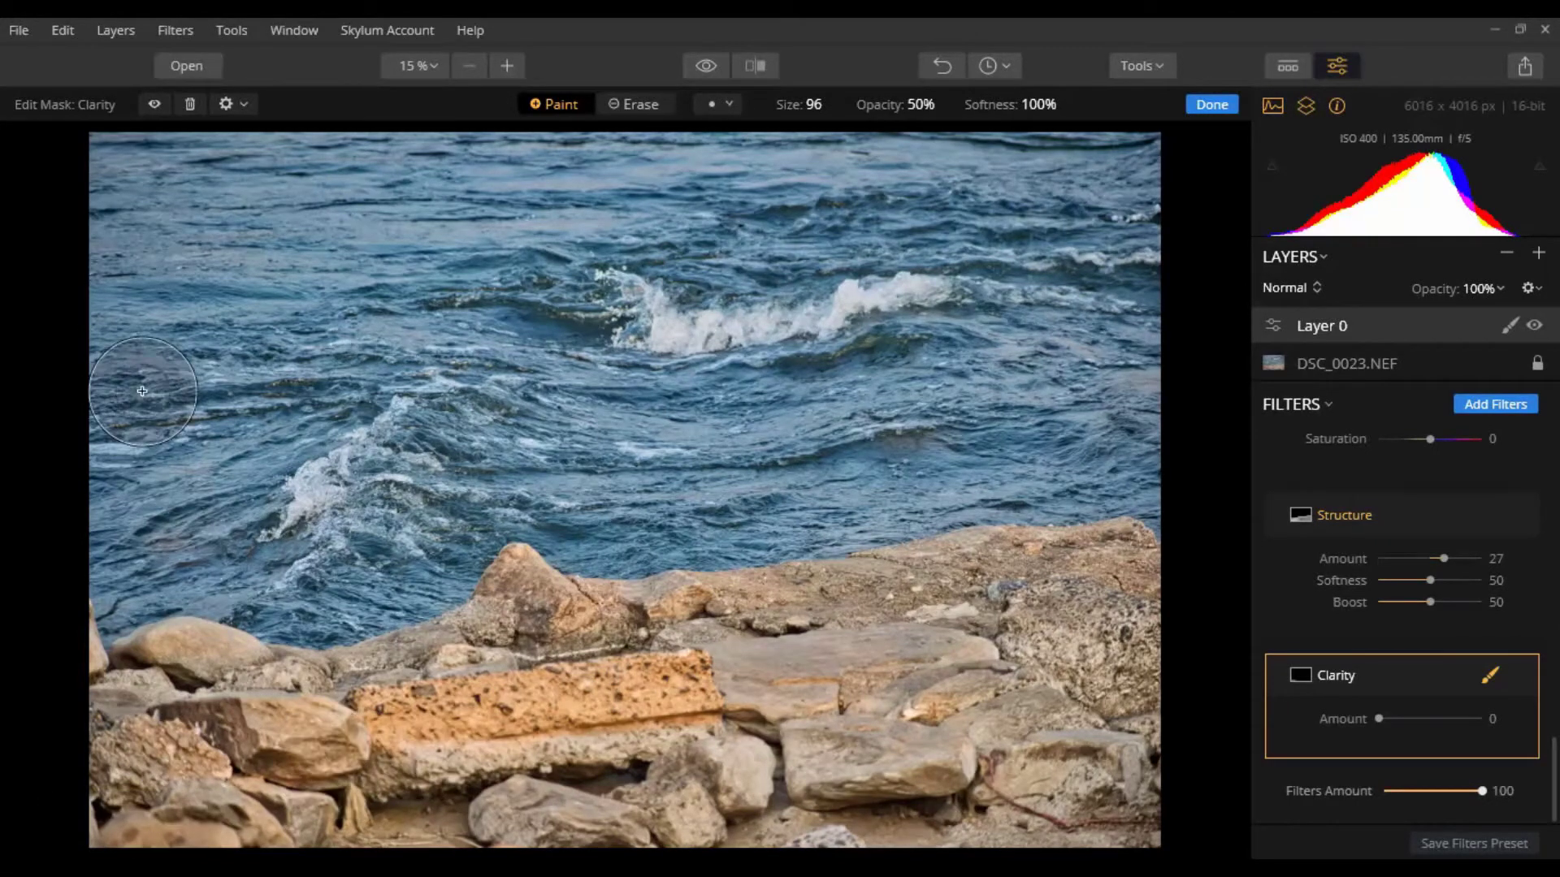
pyautogui.click(155, 104)
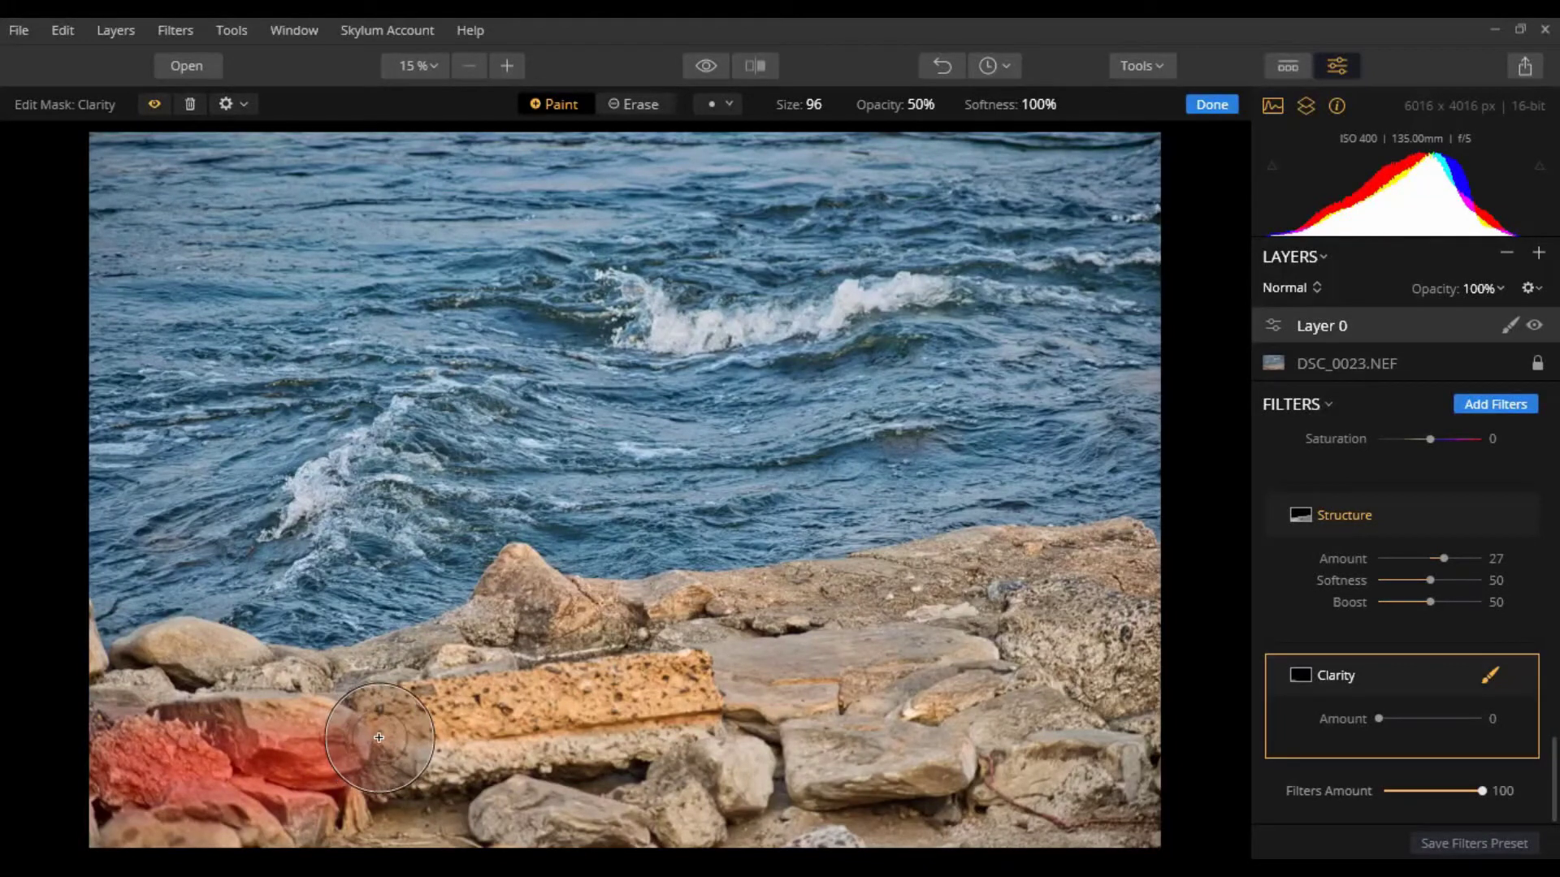
pyautogui.moveTo(379, 737)
pyautogui.mouseDown()
pyautogui.moveTo(645, 696)
pyautogui.moveTo(1103, 587)
pyautogui.moveTo(572, 717)
pyautogui.moveTo(1058, 655)
pyautogui.moveTo(1143, 734)
pyautogui.moveTo(730, 772)
pyautogui.moveTo(1032, 695)
pyautogui.moveTo(1156, 776)
pyautogui.moveTo(573, 829)
pyautogui.mouseUp()
pyautogui.moveTo(638, 785)
pyautogui.mouseDown()
pyautogui.moveTo(458, 790)
pyautogui.moveTo(827, 798)
pyautogui.moveTo(1088, 781)
pyautogui.moveTo(1124, 570)
pyautogui.moveTo(1041, 593)
pyautogui.moveTo(978, 584)
pyautogui.moveTo(523, 639)
pyautogui.moveTo(232, 697)
pyautogui.moveTo(174, 678)
pyautogui.moveTo(90, 715)
pyautogui.moveTo(70, 712)
pyautogui.moveTo(42, 642)
pyautogui.moveTo(112, 749)
pyautogui.moveTo(237, 752)
pyautogui.moveTo(258, 693)
pyautogui.moveTo(198, 667)
pyautogui.moveTo(164, 713)
pyautogui.mouseUp()
pyautogui.moveTo(650, 645); pyautogui.dragTo(521, 598)
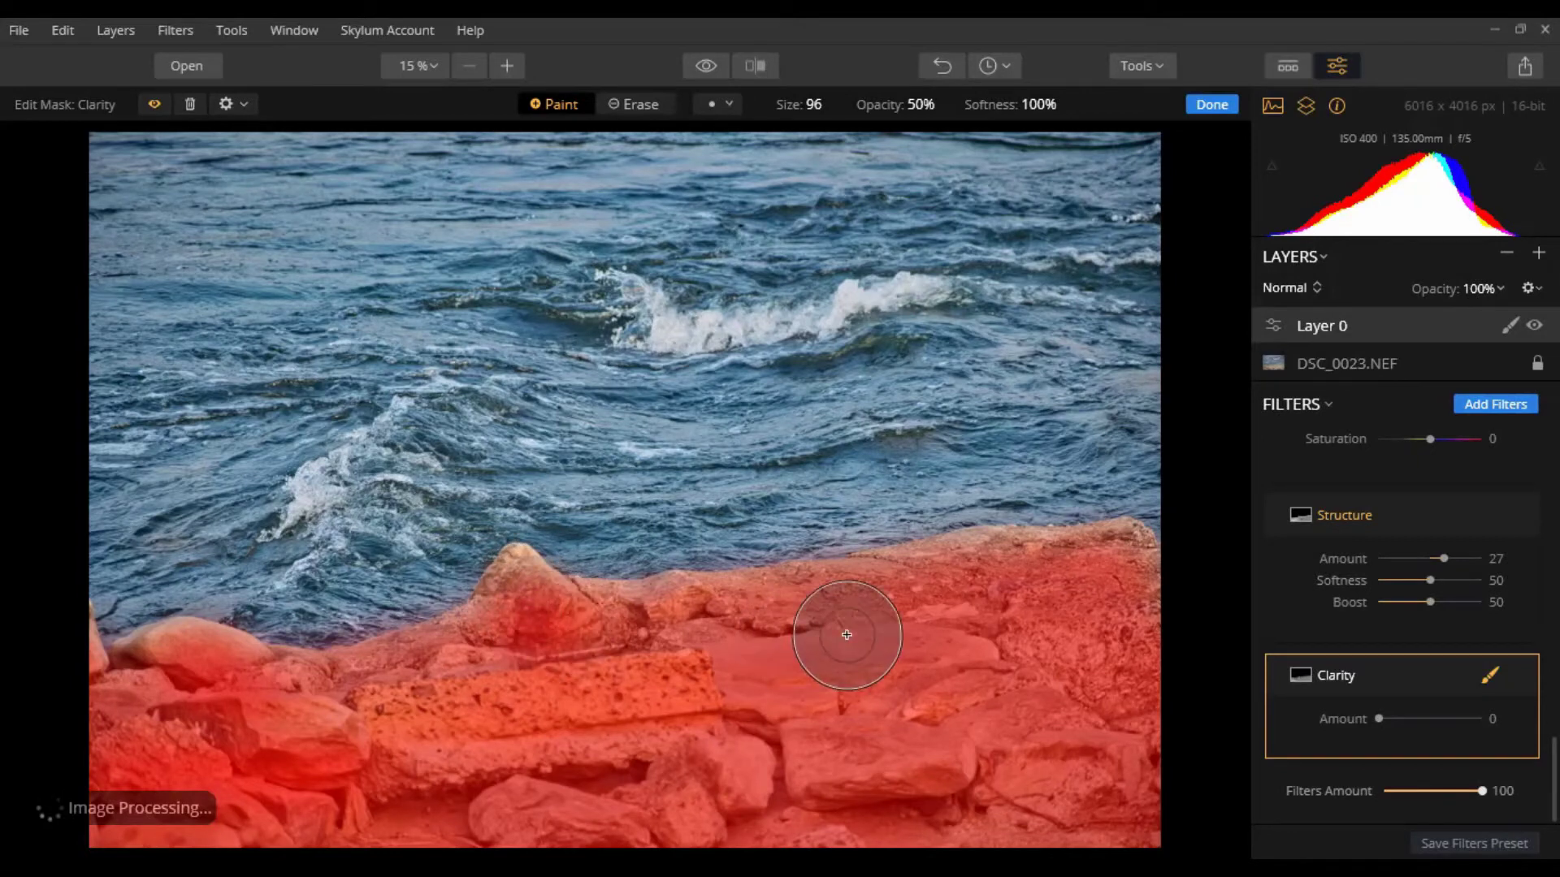
pyautogui.moveTo(1152, 625)
pyautogui.mouseDown()
pyautogui.moveTo(1166, 702)
pyautogui.moveTo(1143, 619)
pyautogui.moveTo(1107, 627)
pyautogui.mouseUp()
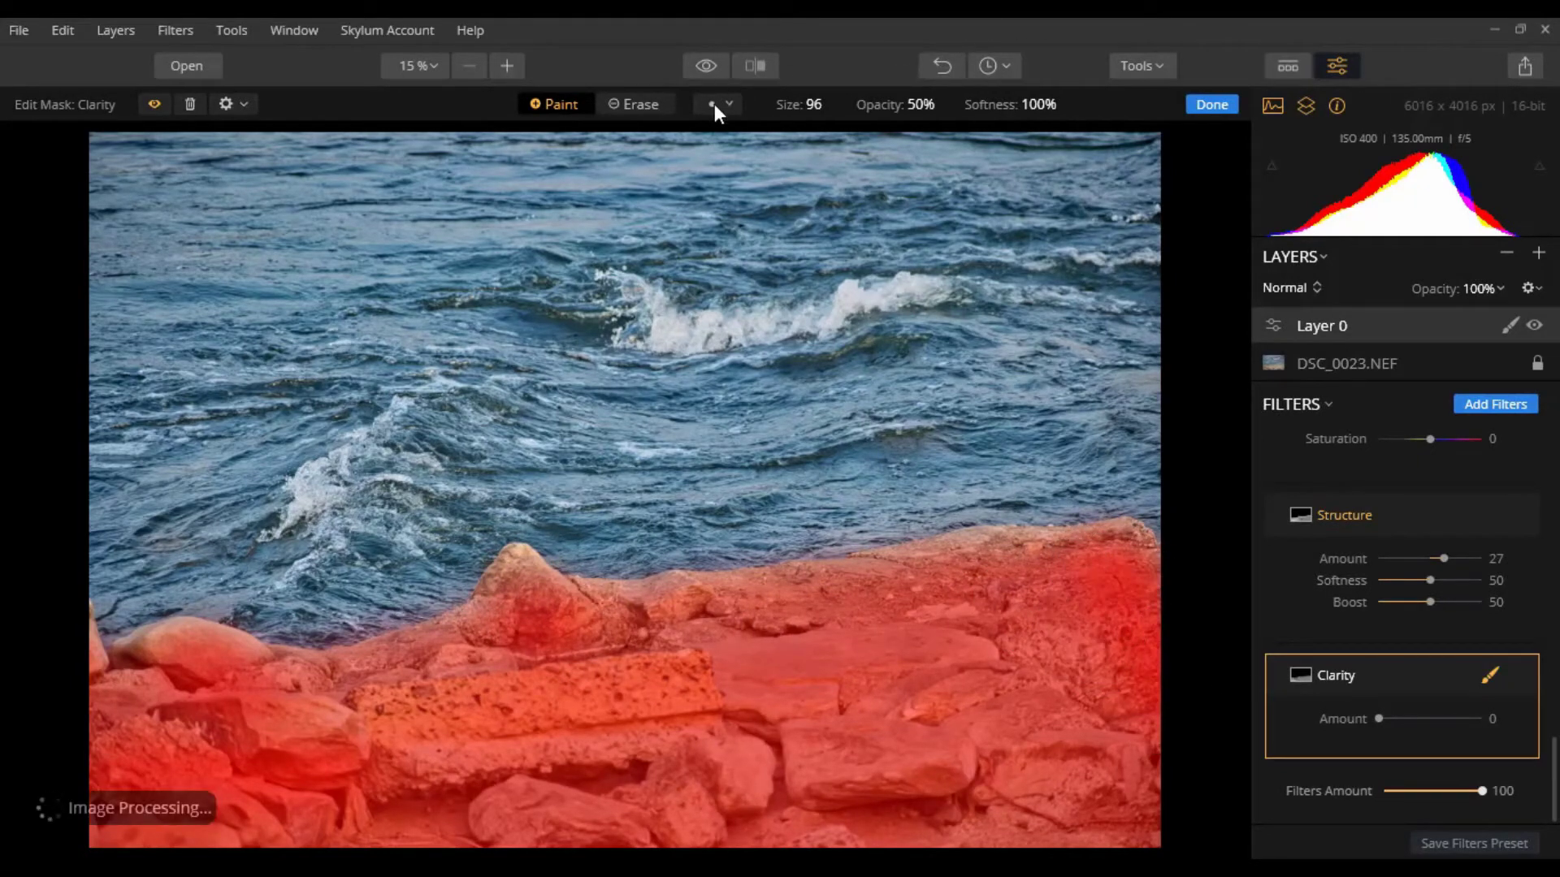
# Fill in the Clarity mask along the rocks' upper edge and lower stones with a size 51 brush, and finish the mask
pyautogui.click(830, 105)
pyautogui.moveTo(796, 147); pyautogui.dragTo(778, 149)
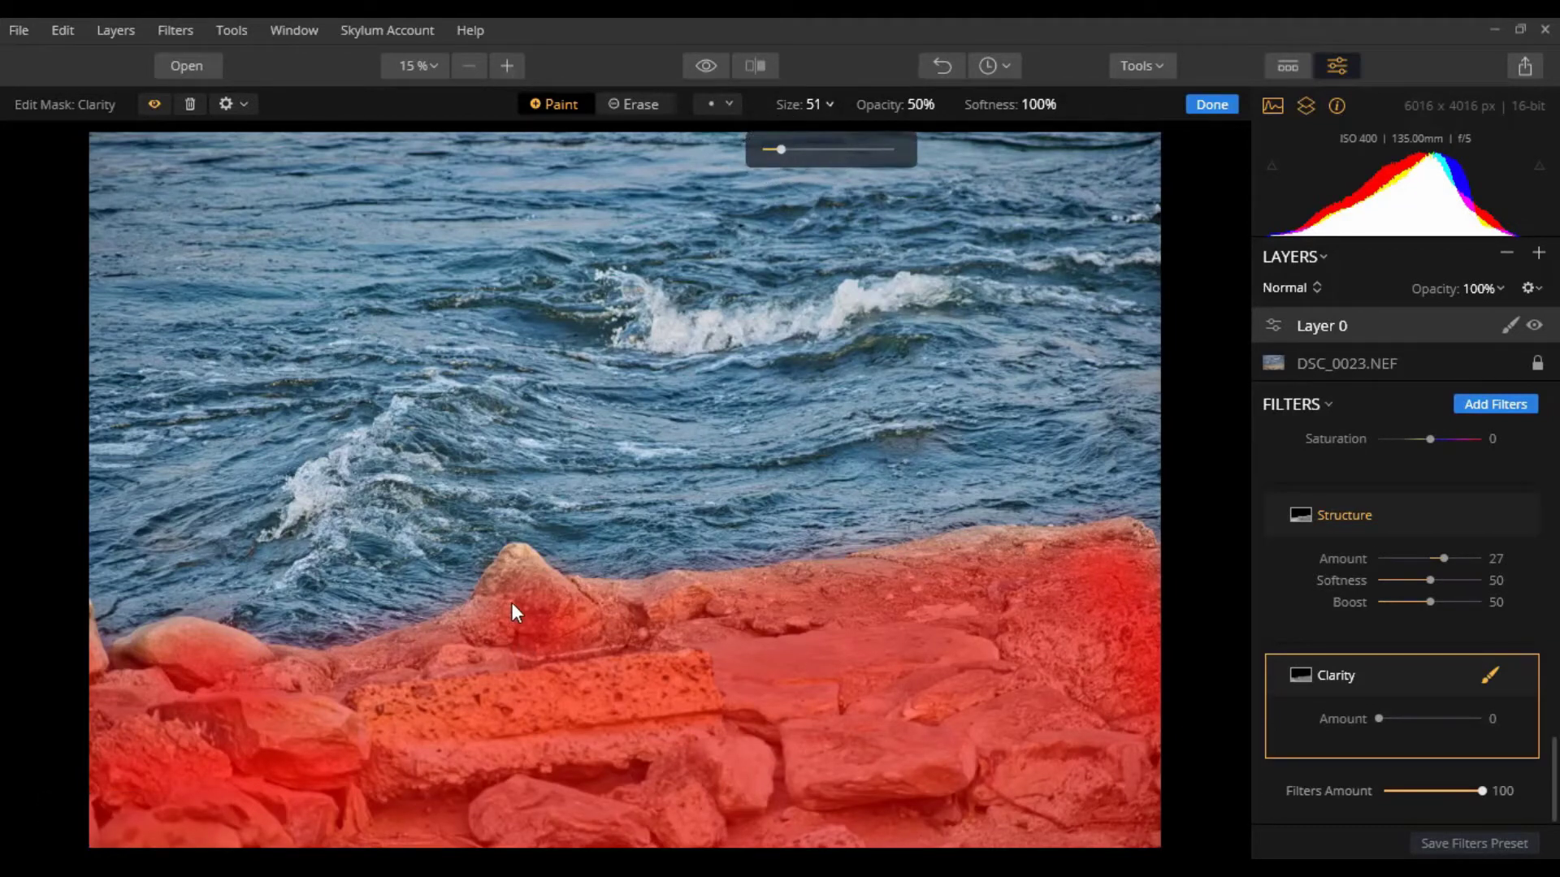
pyautogui.moveTo(524, 576)
pyautogui.mouseDown()
pyautogui.moveTo(594, 611)
pyautogui.moveTo(978, 549)
pyautogui.moveTo(1119, 543)
pyautogui.moveTo(1156, 576)
pyautogui.mouseUp()
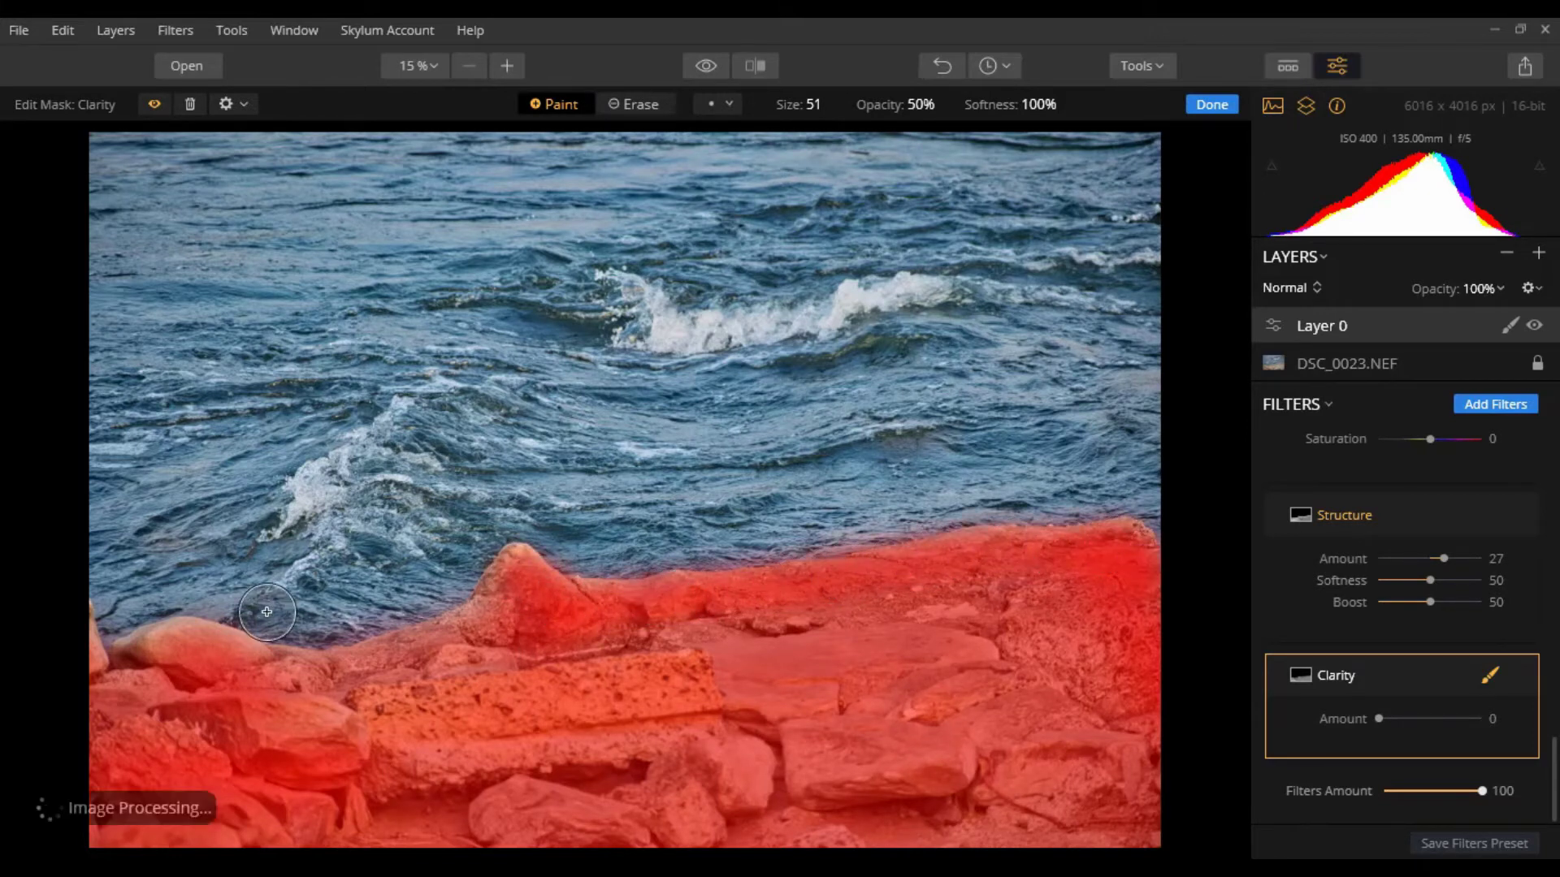
pyautogui.moveTo(487, 599)
pyautogui.mouseDown()
pyautogui.moveTo(393, 654)
pyautogui.moveTo(244, 661)
pyautogui.moveTo(151, 631)
pyautogui.moveTo(80, 665)
pyautogui.moveTo(66, 732)
pyautogui.mouseUp()
pyautogui.moveTo(481, 675)
pyautogui.mouseDown()
pyautogui.moveTo(434, 758)
pyautogui.moveTo(877, 705)
pyautogui.moveTo(825, 754)
pyautogui.moveTo(929, 769)
pyautogui.moveTo(997, 820)
pyautogui.moveTo(500, 858)
pyautogui.moveTo(817, 784)
pyautogui.moveTo(445, 807)
pyautogui.moveTo(838, 771)
pyautogui.moveTo(105, 843)
pyautogui.mouseUp()
pyautogui.moveTo(692, 761)
pyautogui.mouseDown()
pyautogui.moveTo(1067, 711)
pyautogui.moveTo(1065, 740)
pyautogui.moveTo(174, 742)
pyautogui.mouseUp()
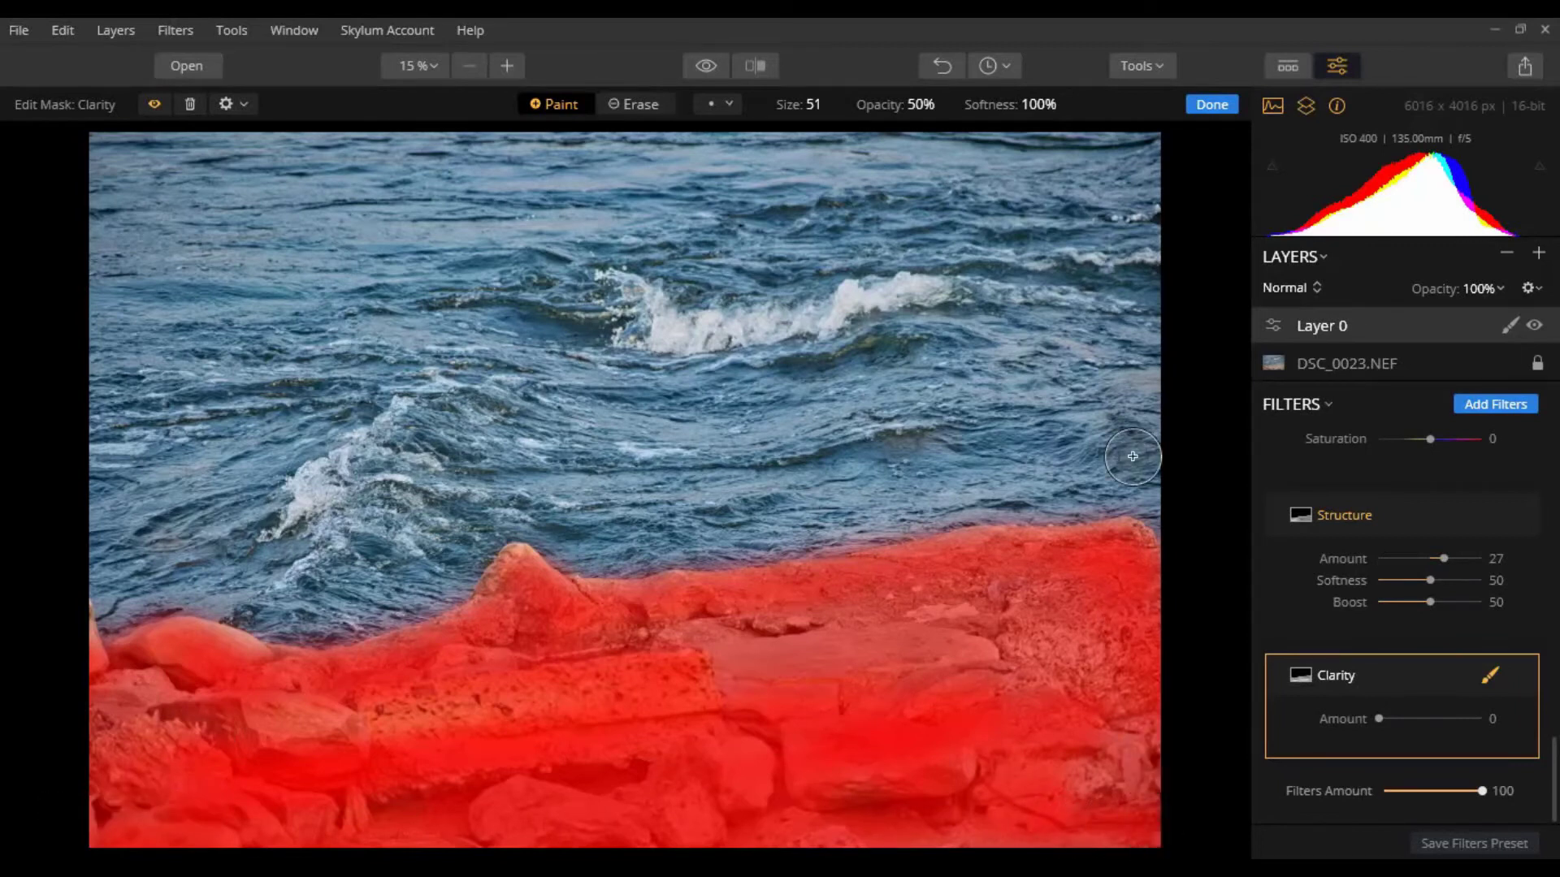
pyautogui.click(1213, 105)
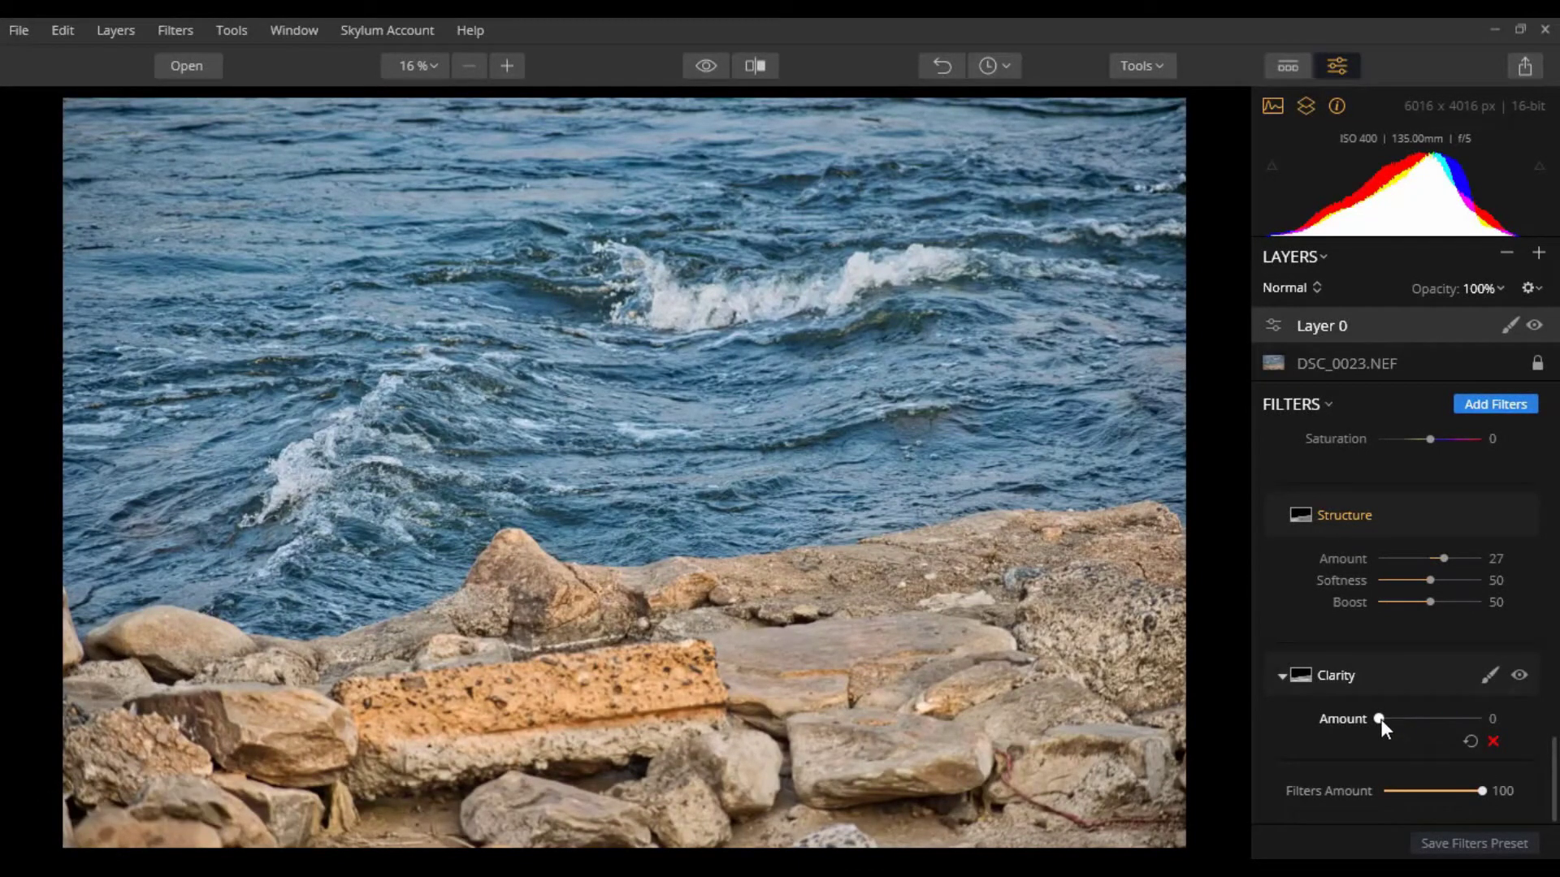
# Set the Clarity filter's amount to 89 and compare the rocks with the filter off and on
pyautogui.moveTo(1380, 719); pyautogui.dragTo(1444, 720)
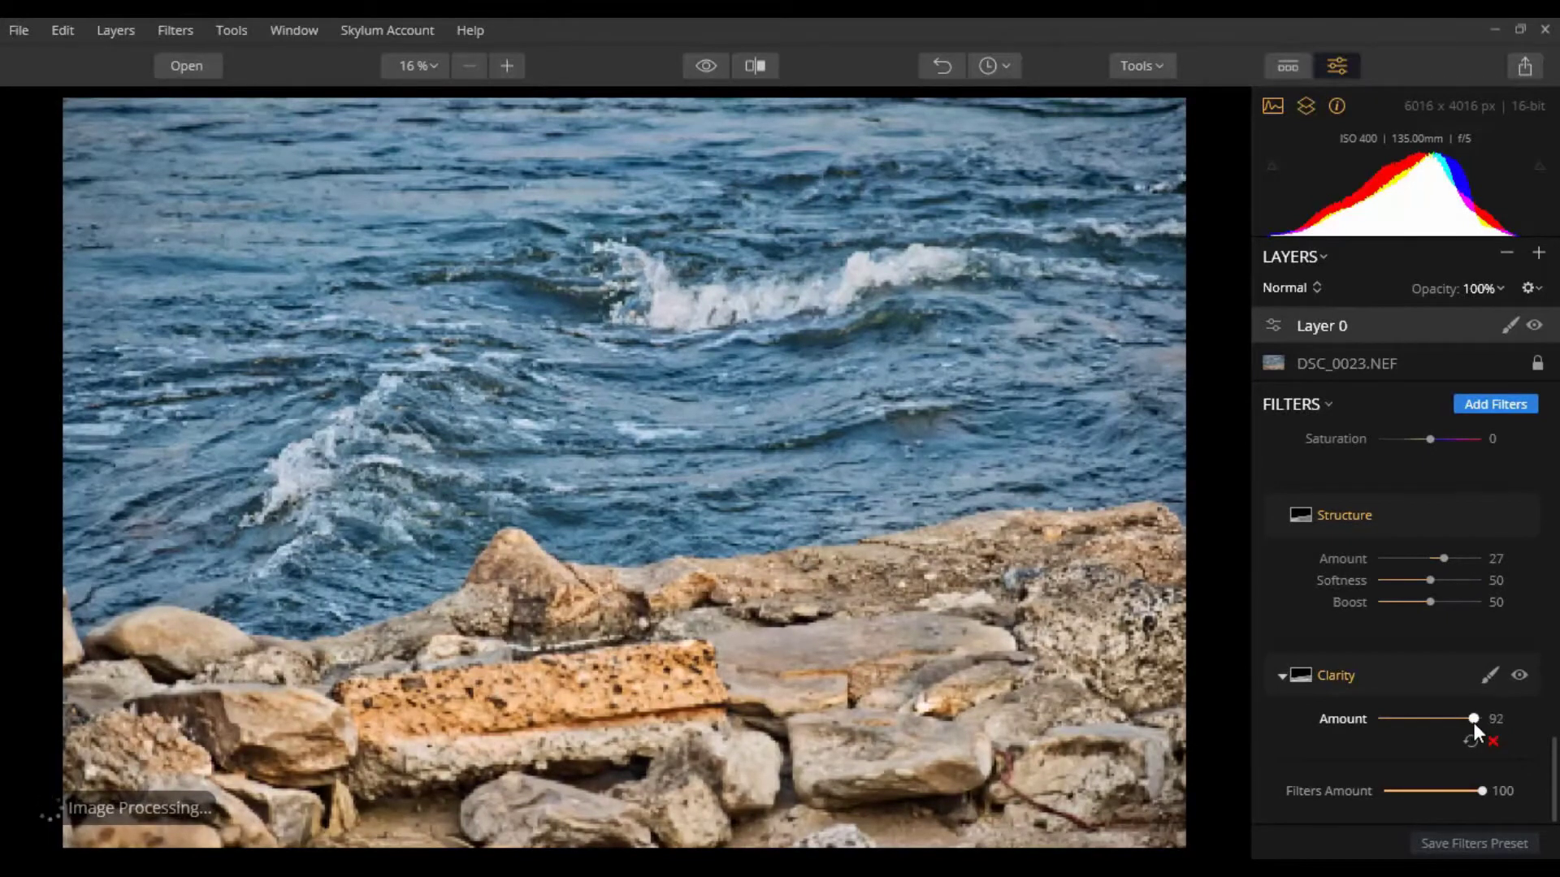
pyautogui.moveTo(1474, 723); pyautogui.dragTo(1470, 720)
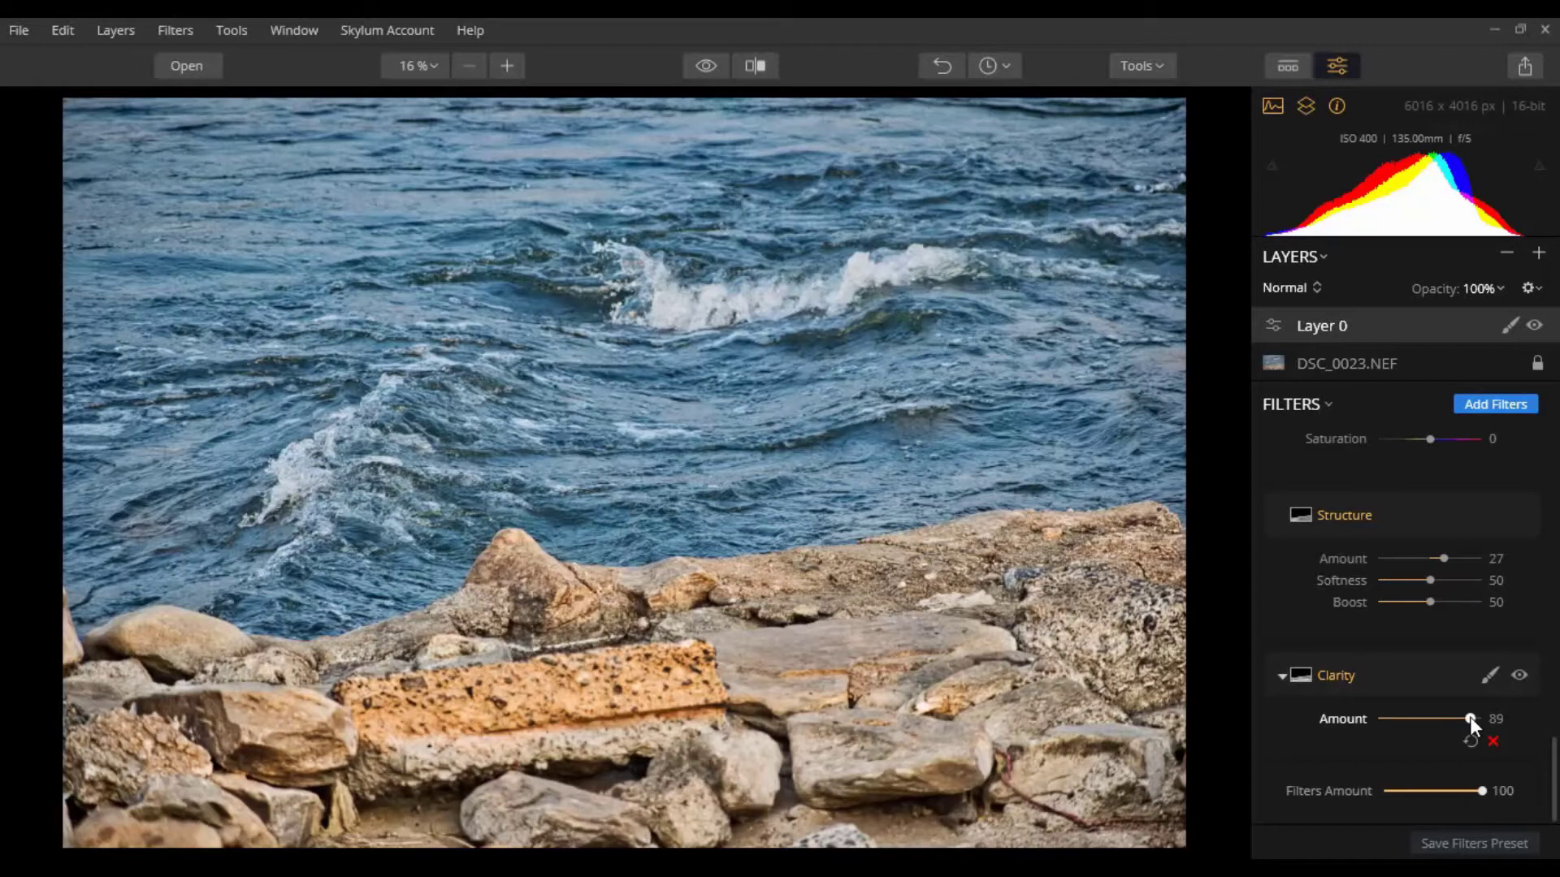
pyautogui.click(1520, 677)
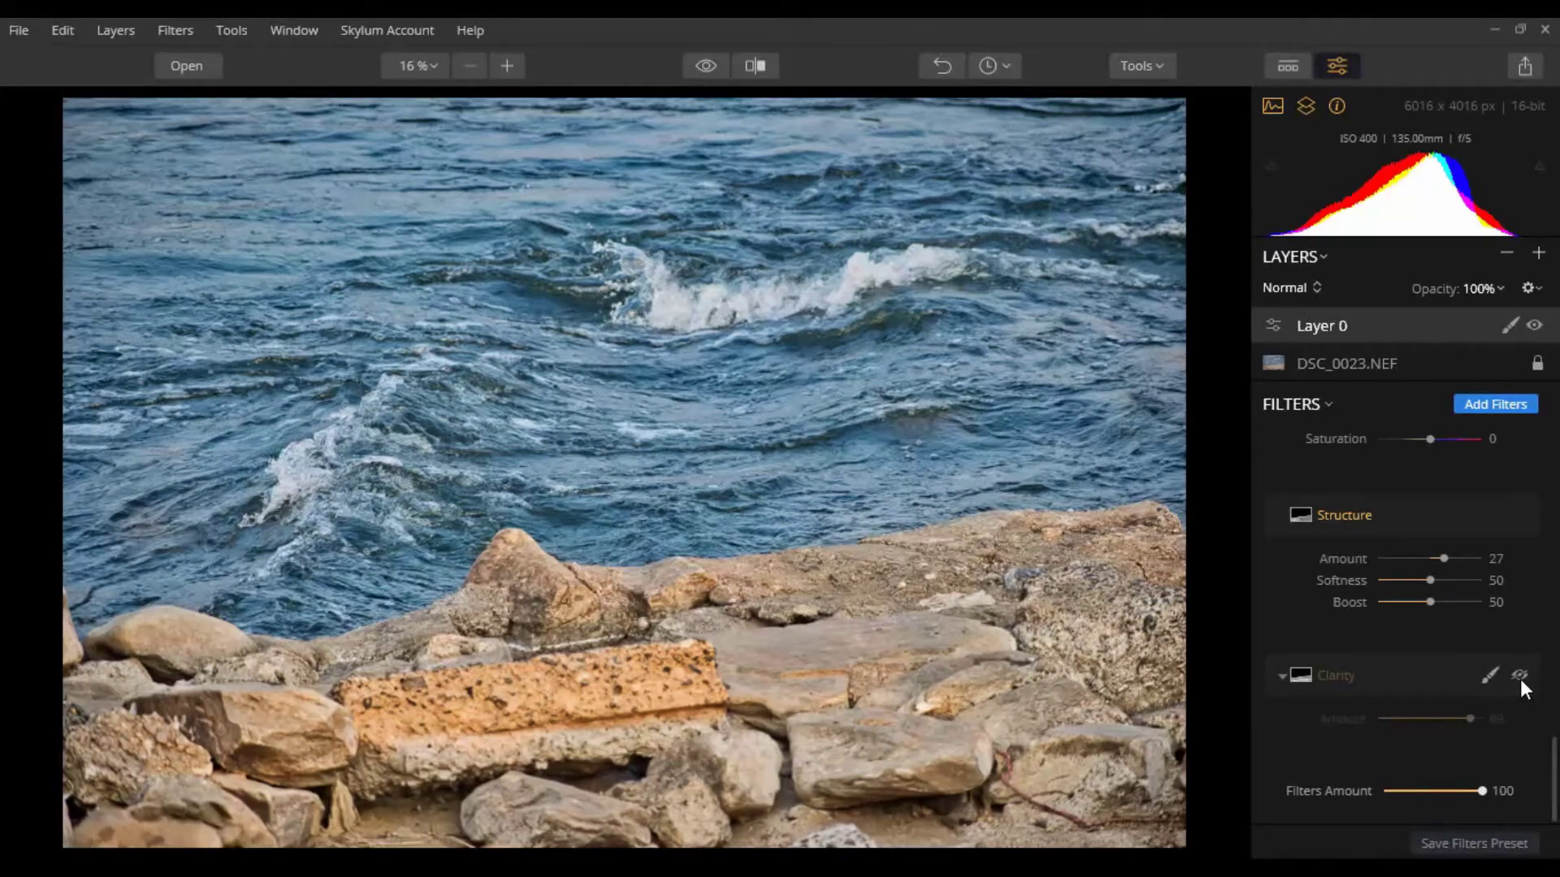
pyautogui.click(1519, 678)
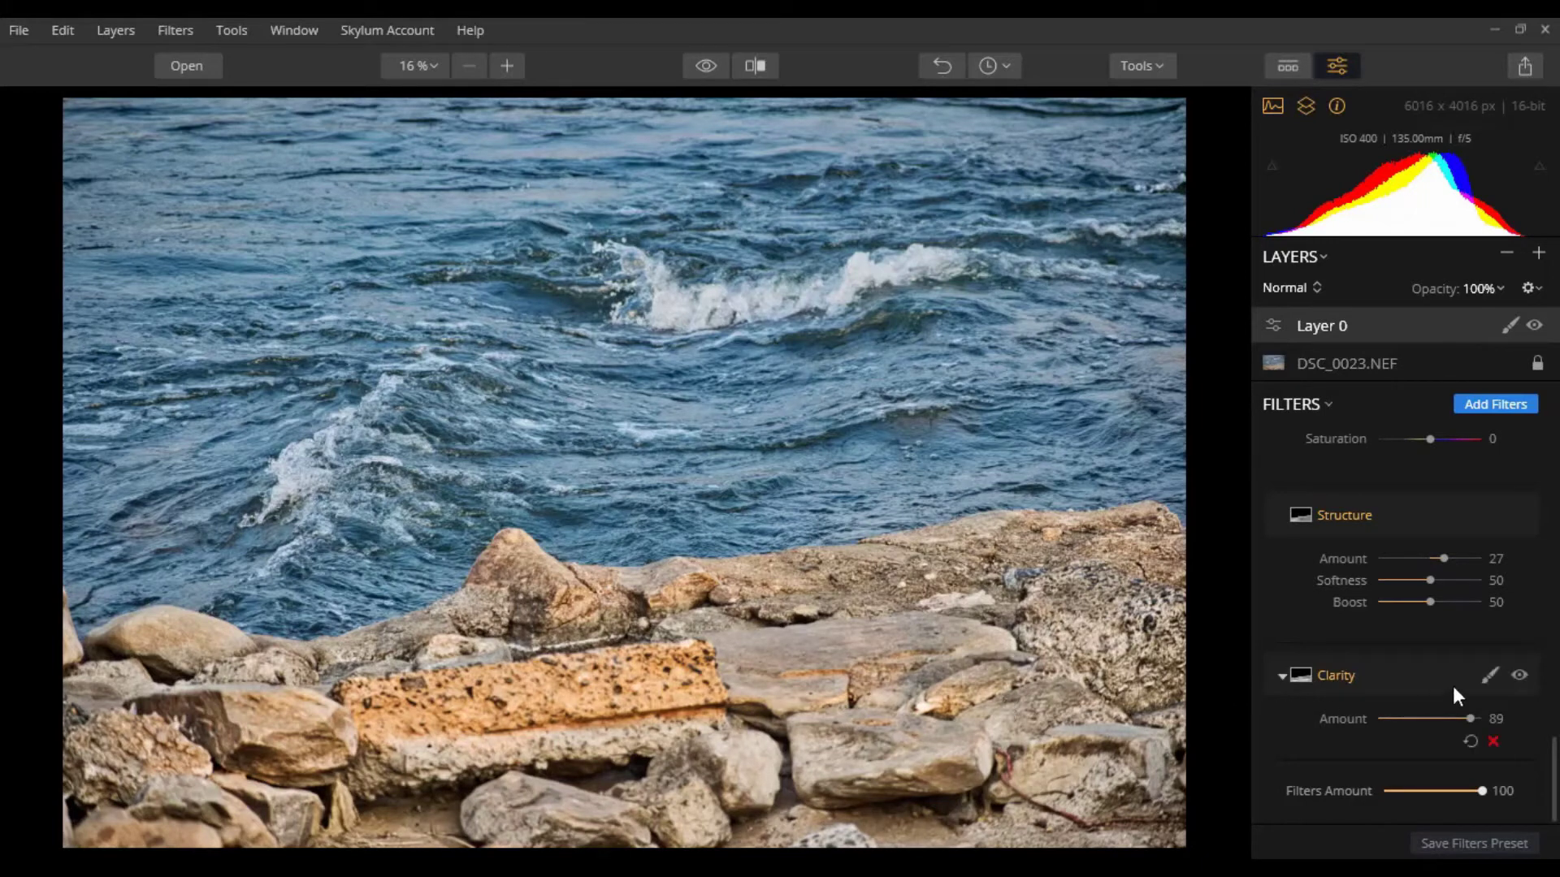
pyautogui.click(1519, 676)
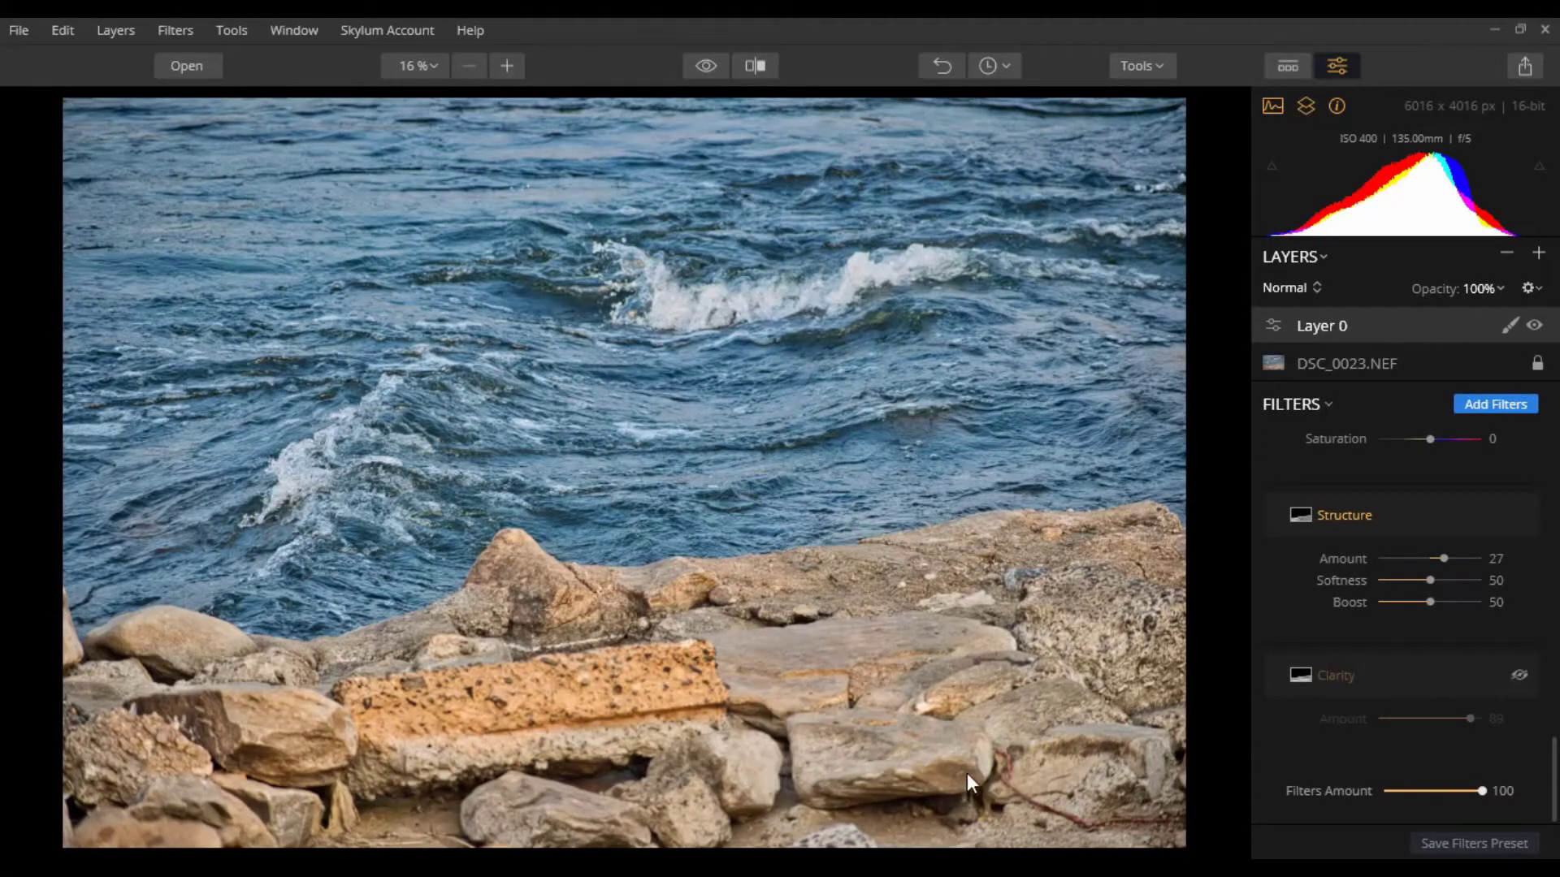
pyautogui.click(1519, 675)
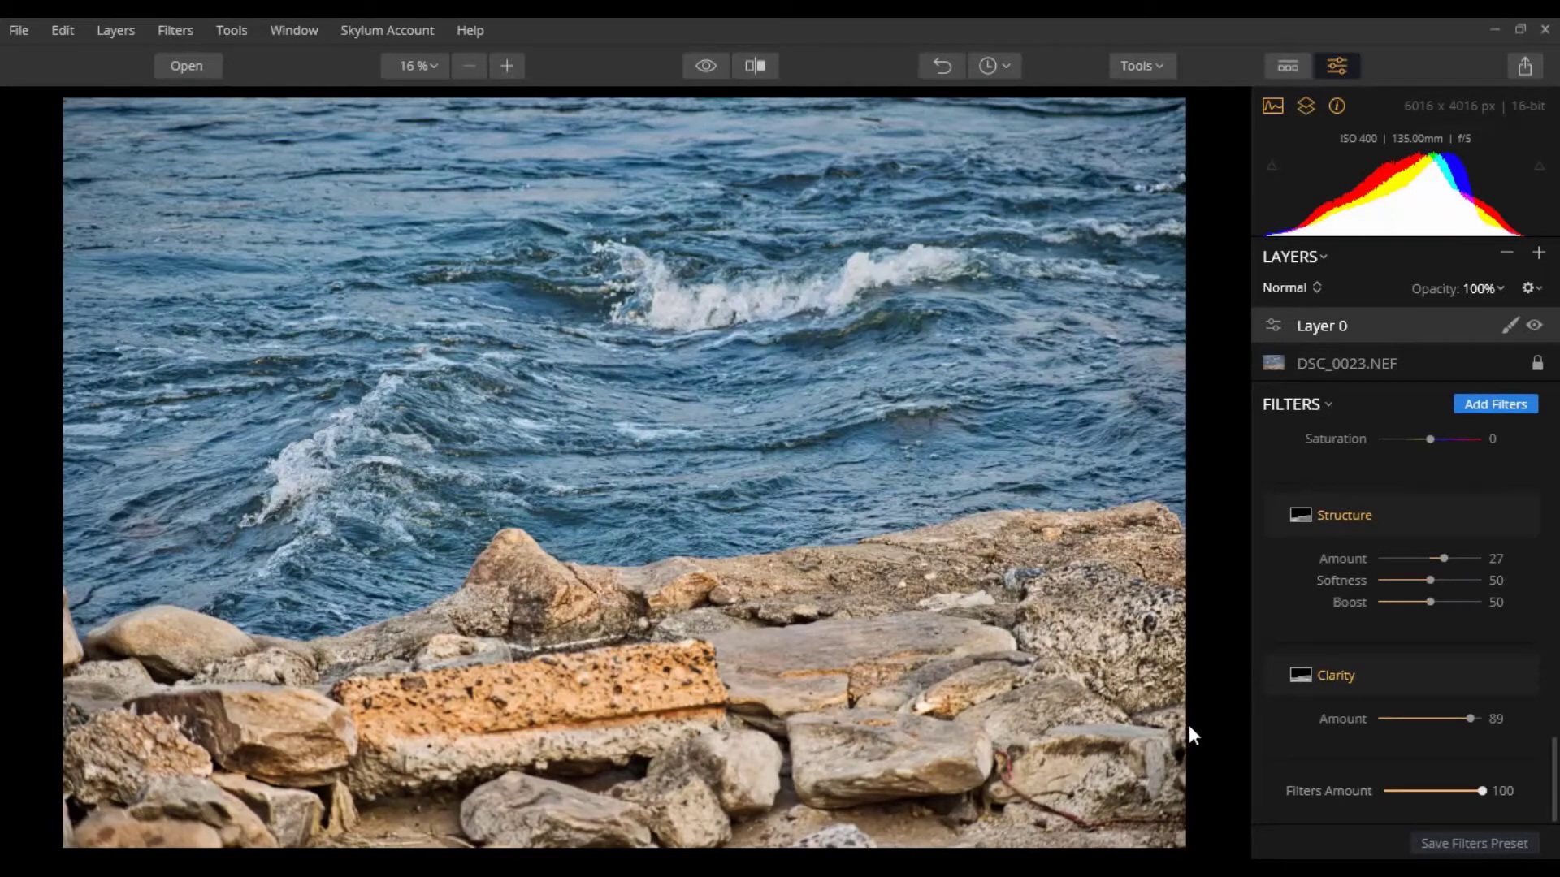
# Add the Dehaze filter to Layer 0 and close the filters catalog
pyautogui.click(1513, 400)
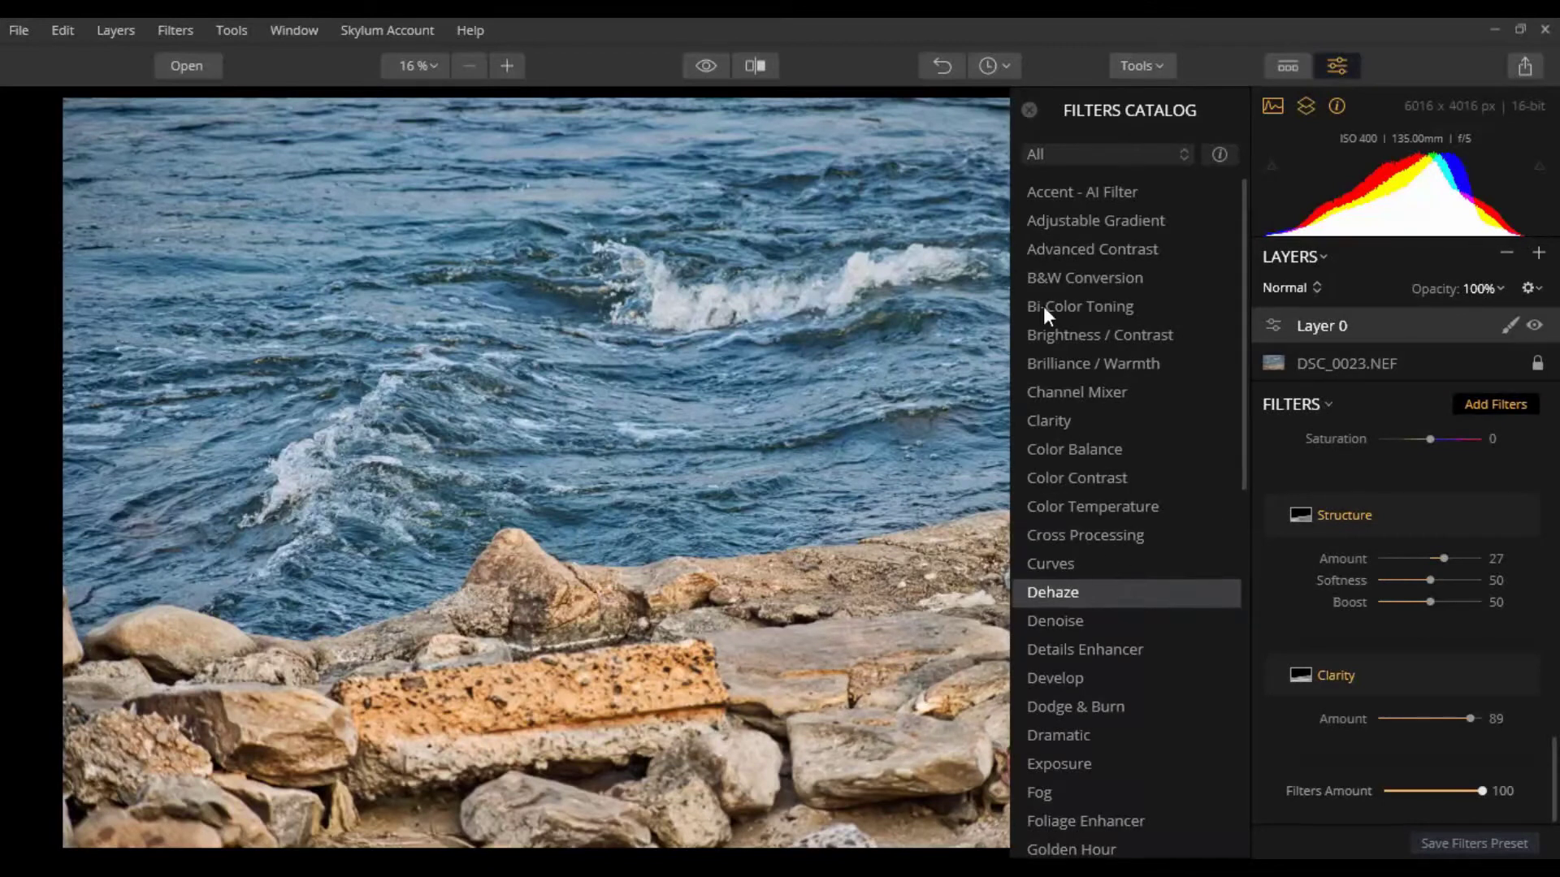
pyautogui.click(1029, 110)
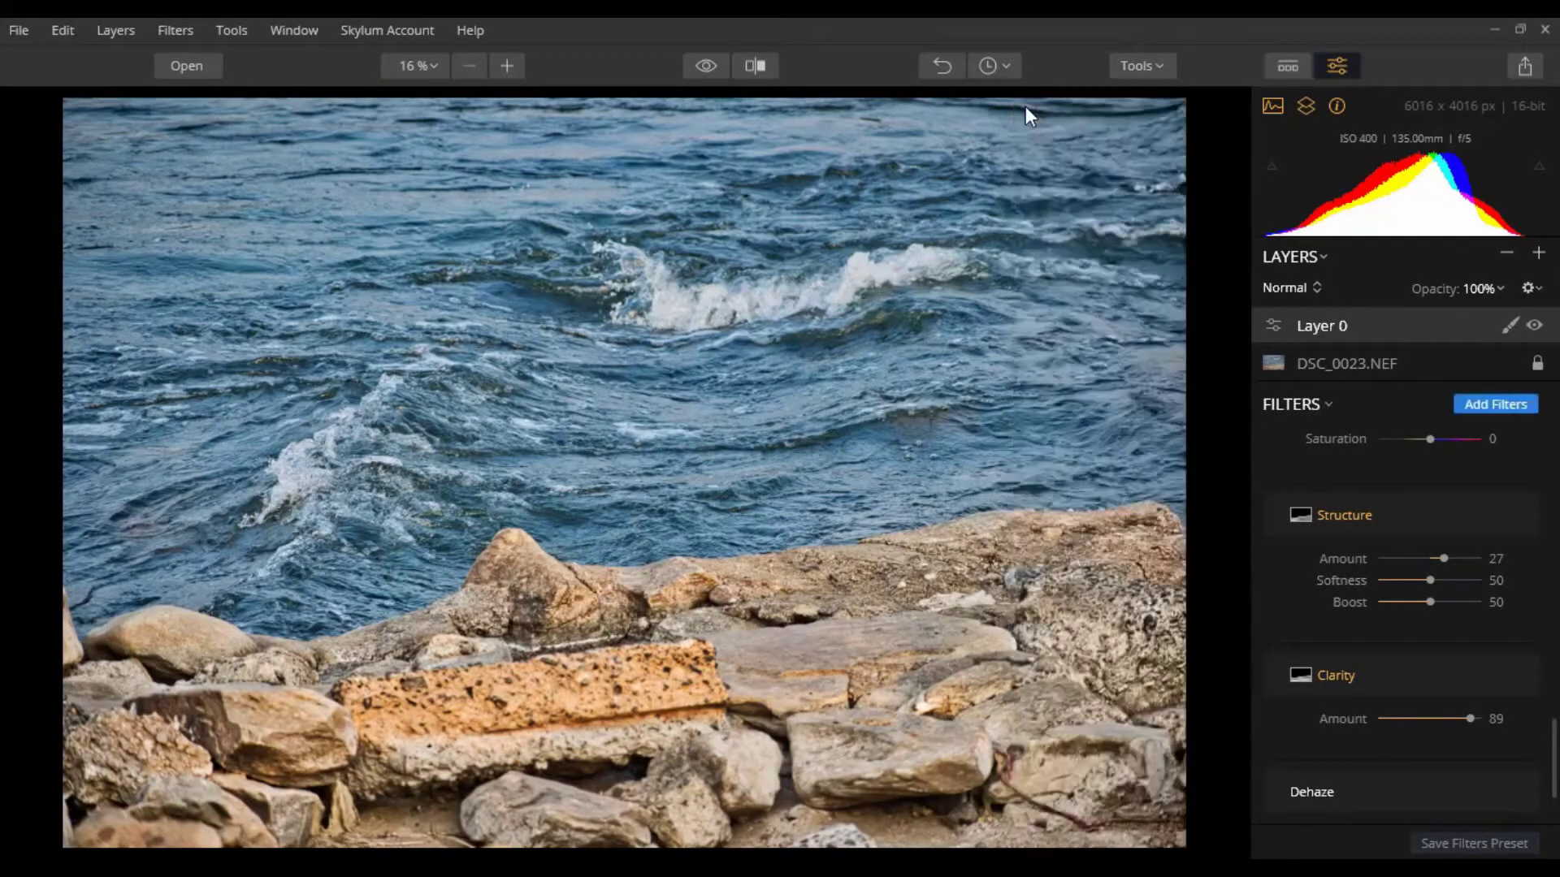
pyautogui.scroll(-3, 1459, 619)
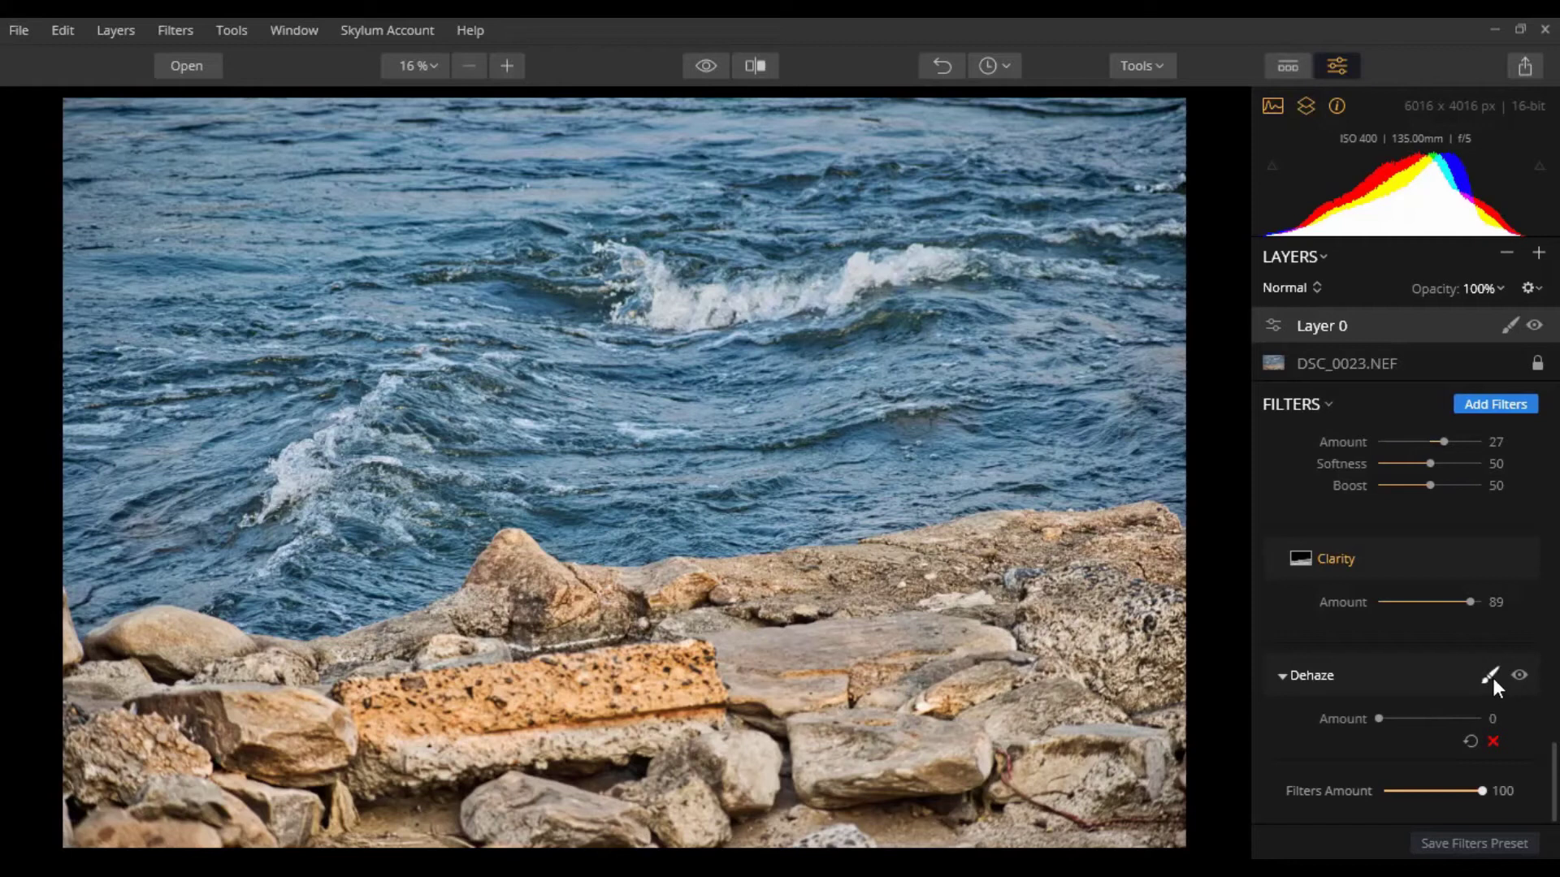
# Brush a Dehaze mask over the rocks with a size 104 brush, and set the filter's amount to 90
pyautogui.click(1488, 676)
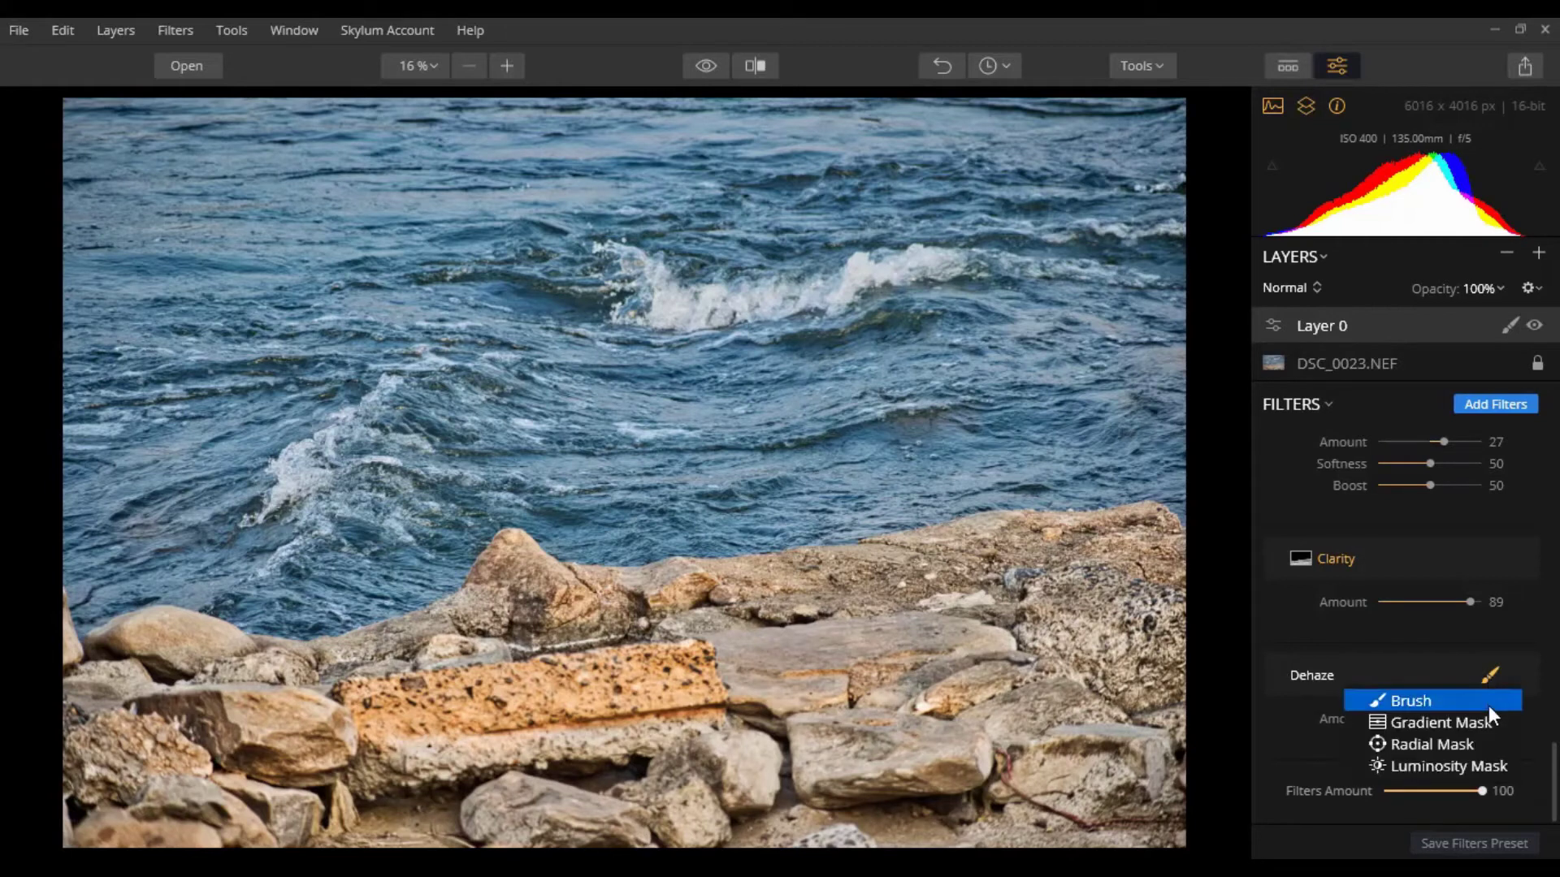
pyautogui.click(1488, 703)
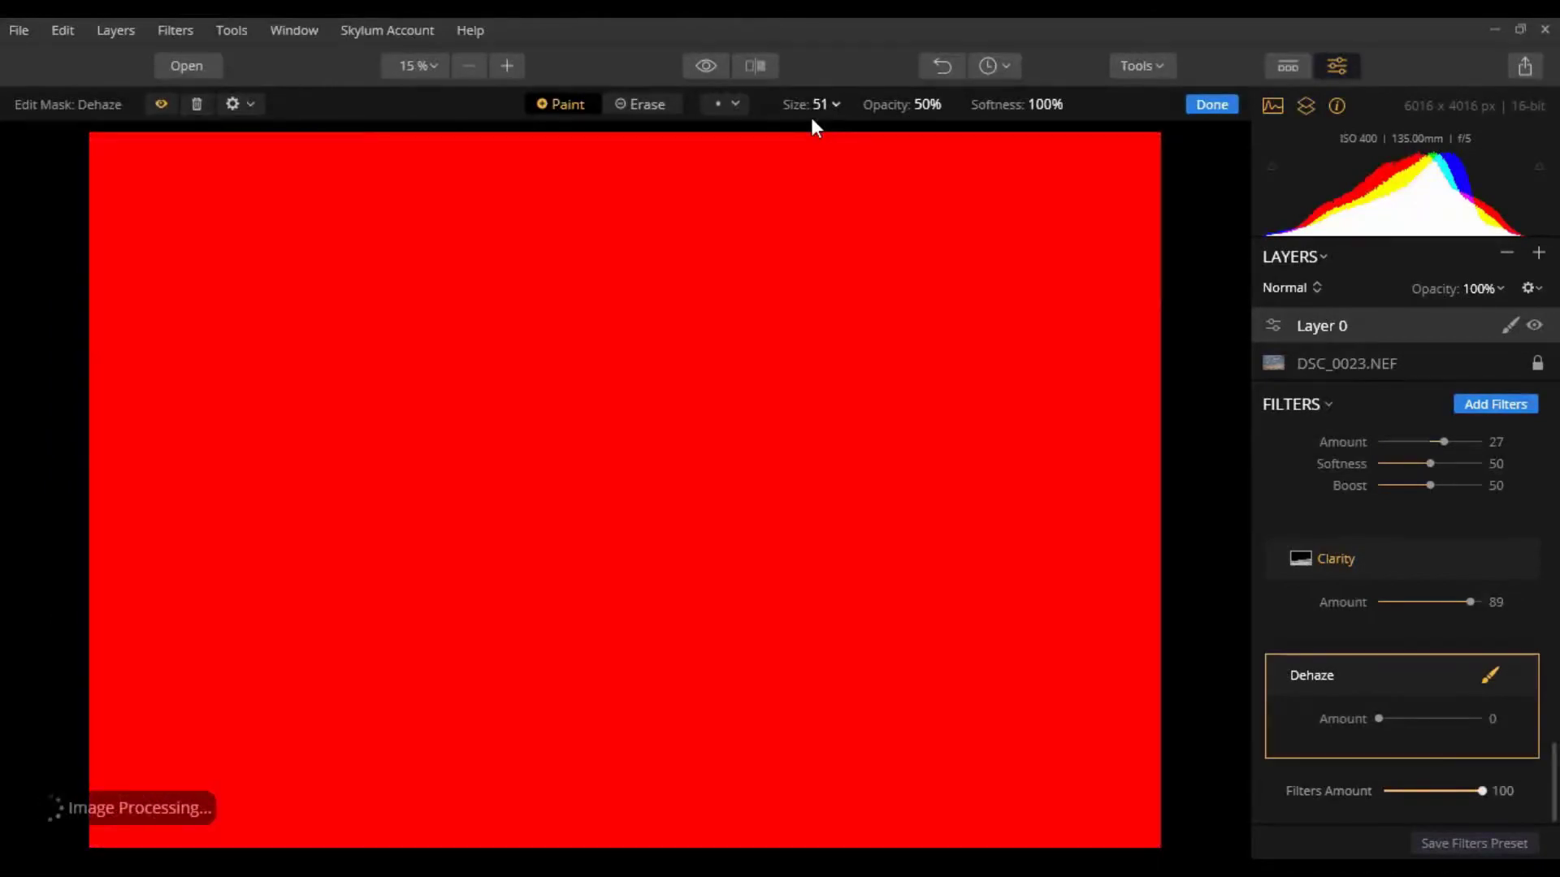
pyautogui.click(160, 104)
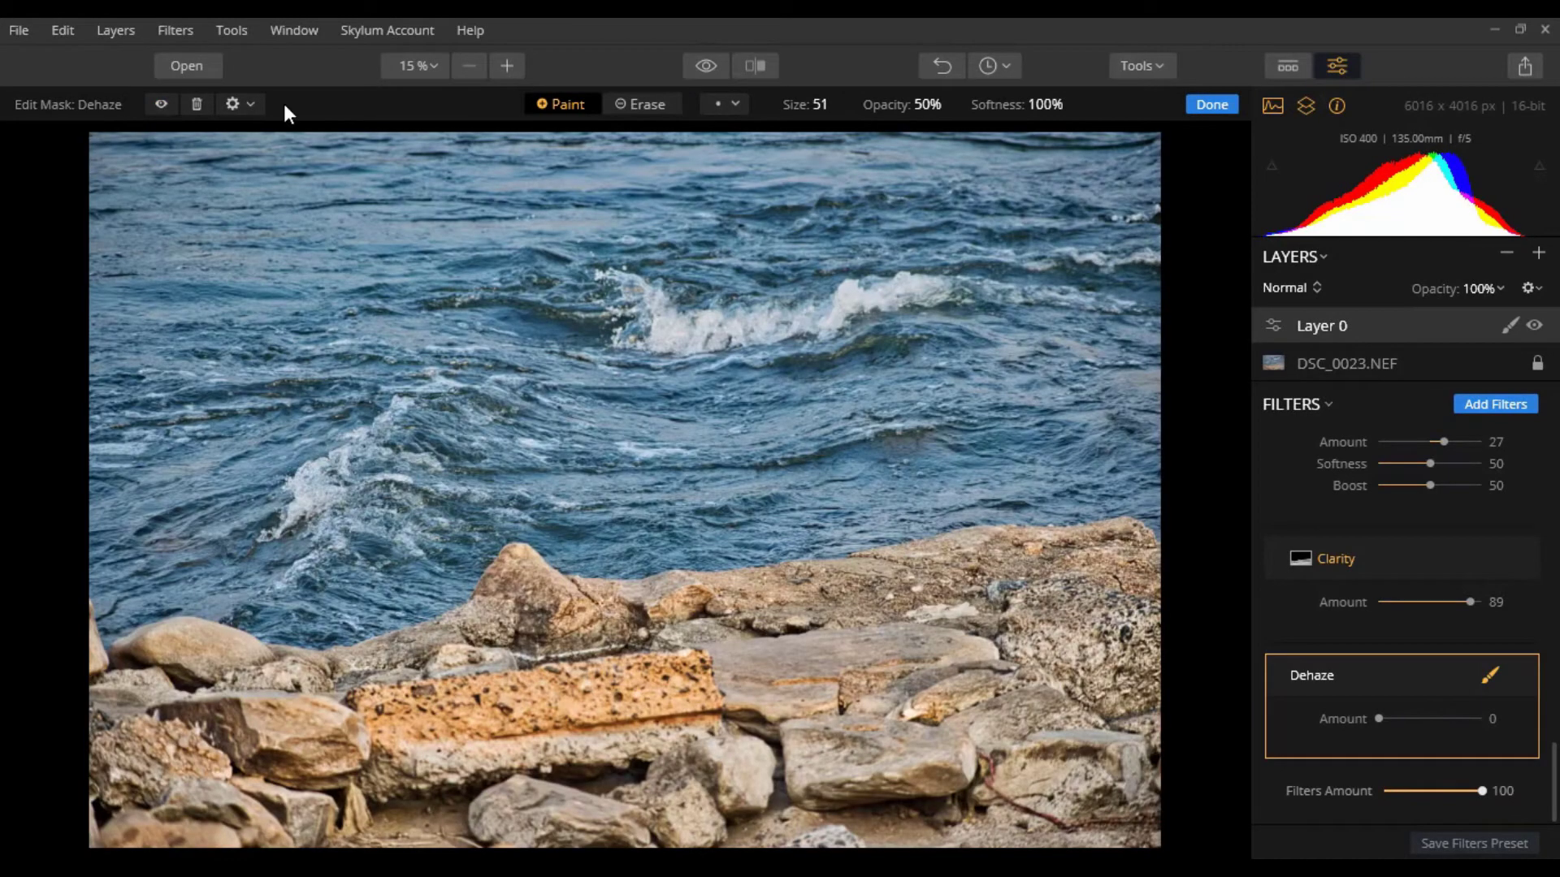
pyautogui.click(836, 104)
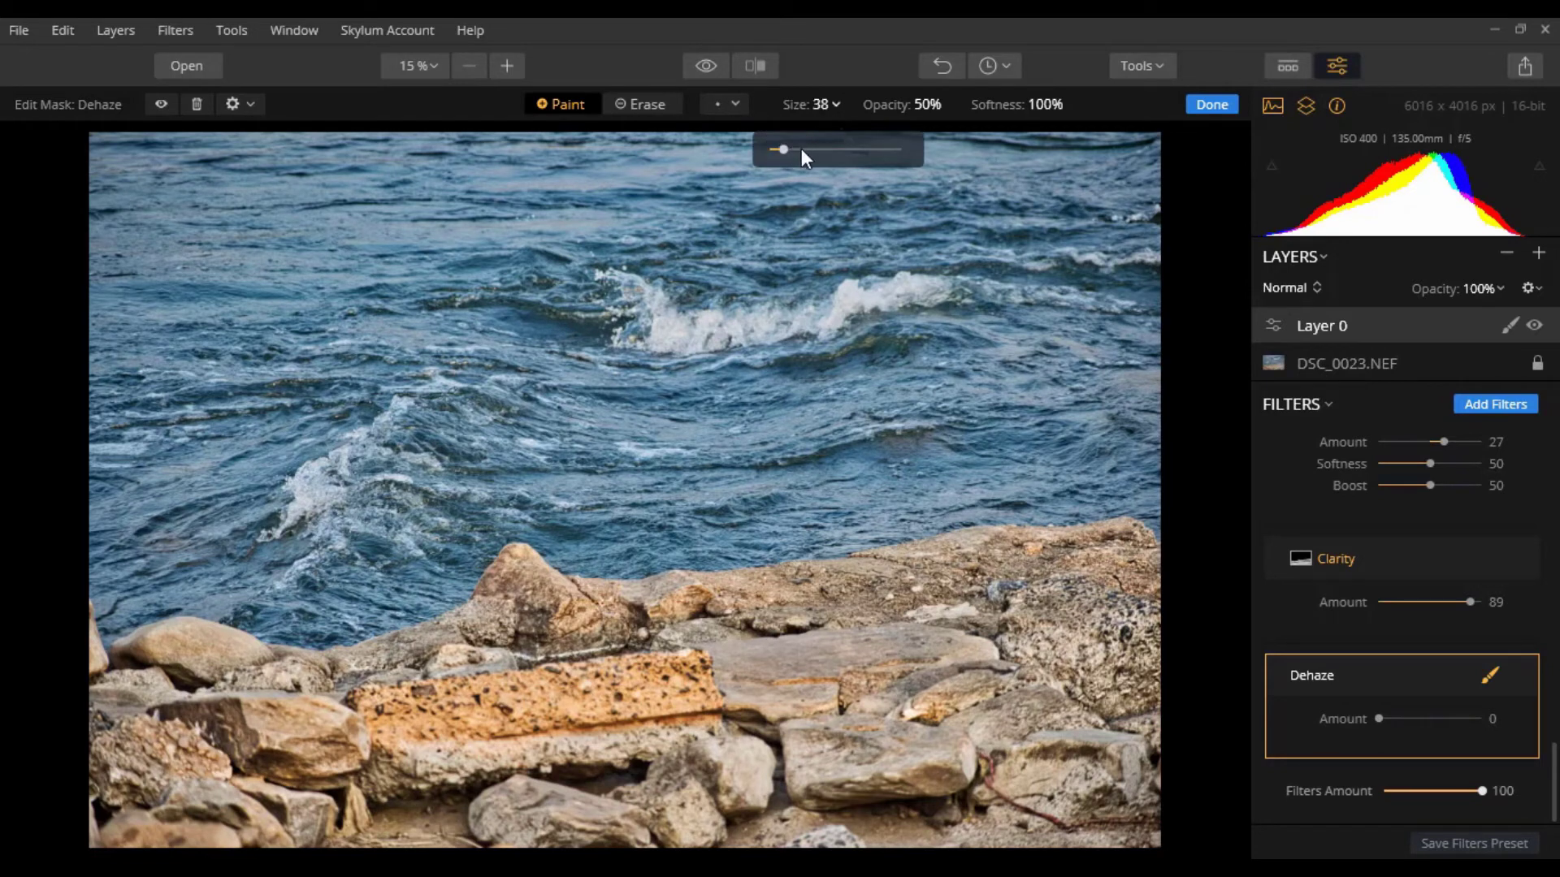
pyautogui.moveTo(782, 149); pyautogui.dragTo(809, 149)
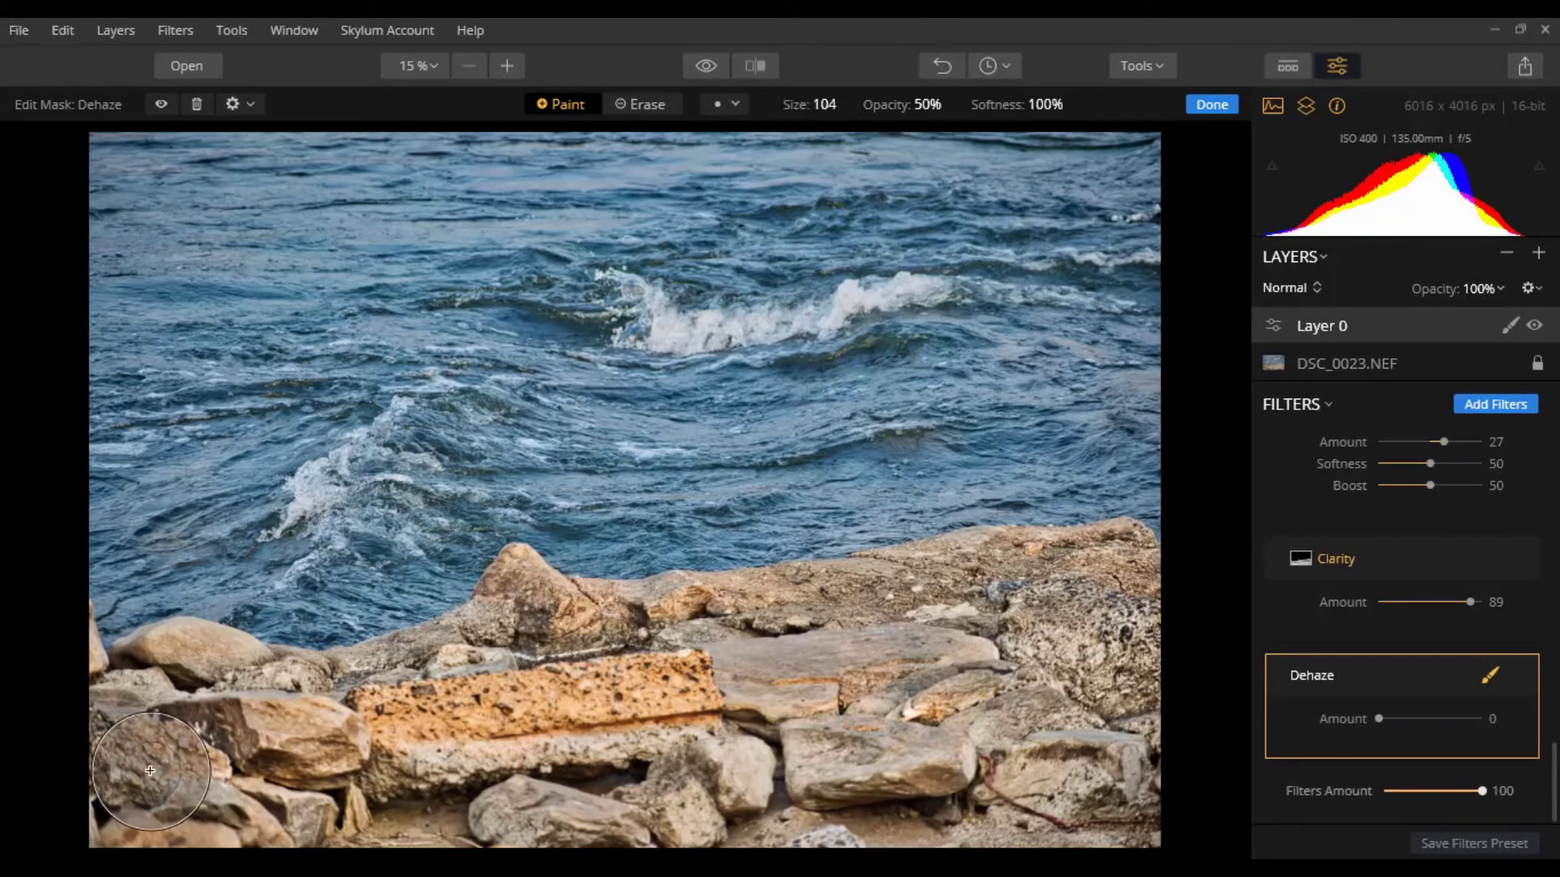
pyautogui.click(509, 714)
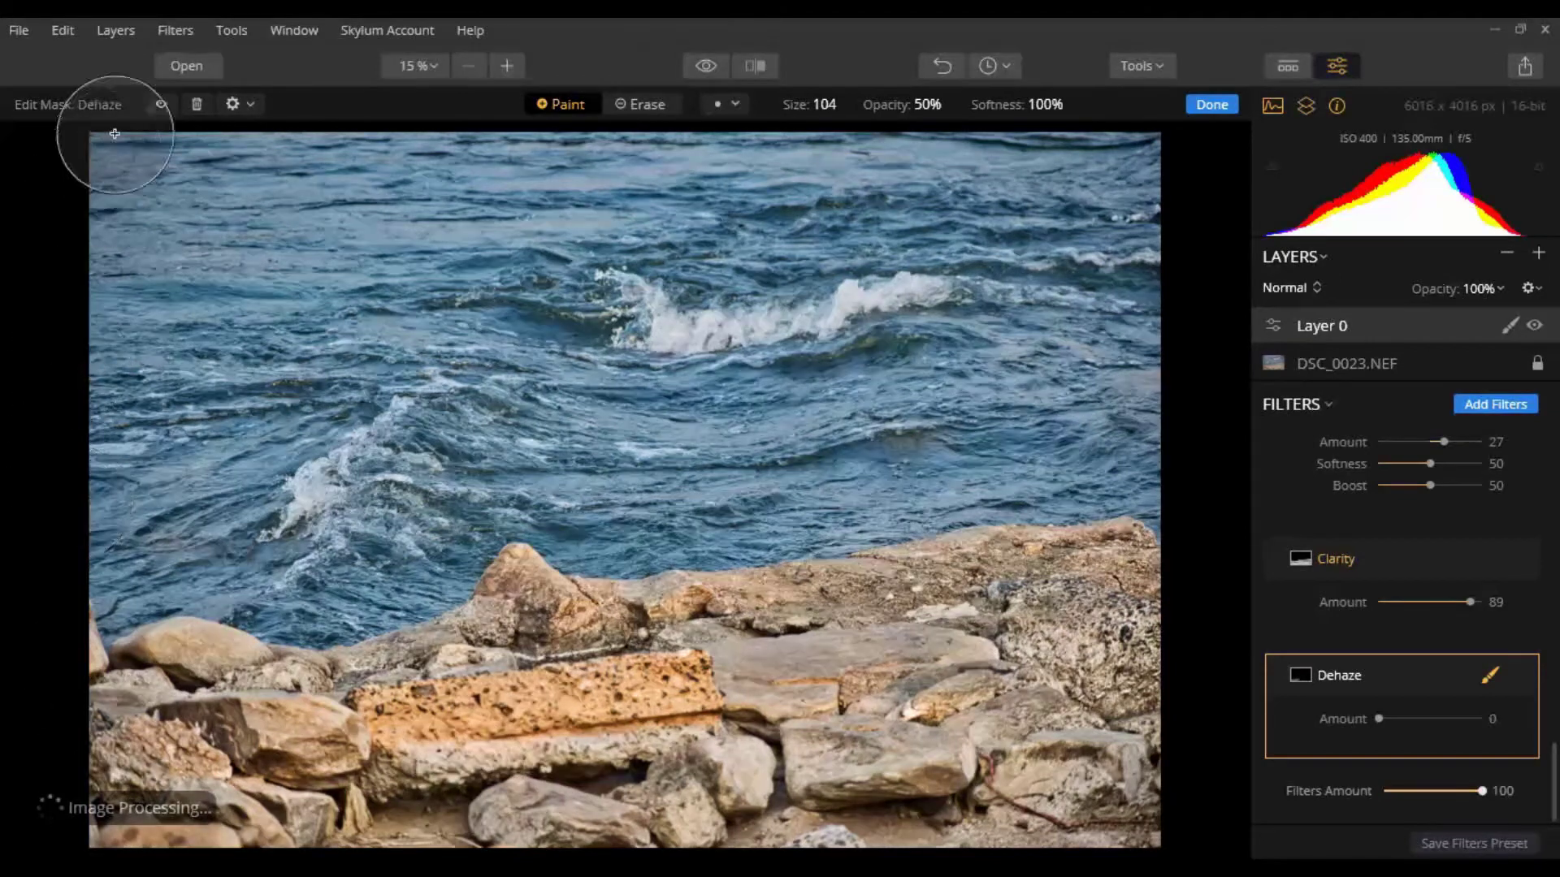
pyautogui.click(161, 102)
pyautogui.moveTo(321, 724)
pyautogui.mouseDown()
pyautogui.moveTo(126, 767)
pyautogui.moveTo(203, 801)
pyautogui.mouseUp()
pyautogui.moveTo(510, 730)
pyautogui.mouseDown()
pyautogui.moveTo(1020, 610)
pyautogui.moveTo(918, 648)
pyautogui.moveTo(1106, 592)
pyautogui.moveTo(1143, 617)
pyautogui.moveTo(1078, 762)
pyautogui.moveTo(673, 787)
pyautogui.moveTo(1318, 706)
pyautogui.moveTo(1132, 800)
pyautogui.moveTo(1045, 824)
pyautogui.moveTo(586, 818)
pyautogui.moveTo(854, 774)
pyautogui.moveTo(417, 769)
pyautogui.moveTo(291, 778)
pyautogui.moveTo(526, 800)
pyautogui.moveTo(93, 807)
pyautogui.moveTo(114, 707)
pyautogui.moveTo(289, 737)
pyautogui.moveTo(559, 643)
pyautogui.moveTo(1033, 578)
pyautogui.moveTo(1104, 574)
pyautogui.moveTo(1130, 590)
pyautogui.moveTo(1120, 776)
pyautogui.moveTo(1039, 857)
pyautogui.moveTo(192, 876)
pyautogui.moveTo(156, 805)
pyautogui.moveTo(216, 691)
pyautogui.moveTo(128, 678)
pyautogui.moveTo(67, 712)
pyautogui.moveTo(45, 649)
pyautogui.moveTo(131, 699)
pyautogui.moveTo(413, 672)
pyautogui.moveTo(488, 641)
pyautogui.moveTo(517, 582)
pyautogui.moveTo(557, 613)
pyautogui.moveTo(824, 631)
pyautogui.moveTo(1060, 601)
pyautogui.moveTo(1133, 652)
pyautogui.moveTo(1117, 857)
pyautogui.mouseUp()
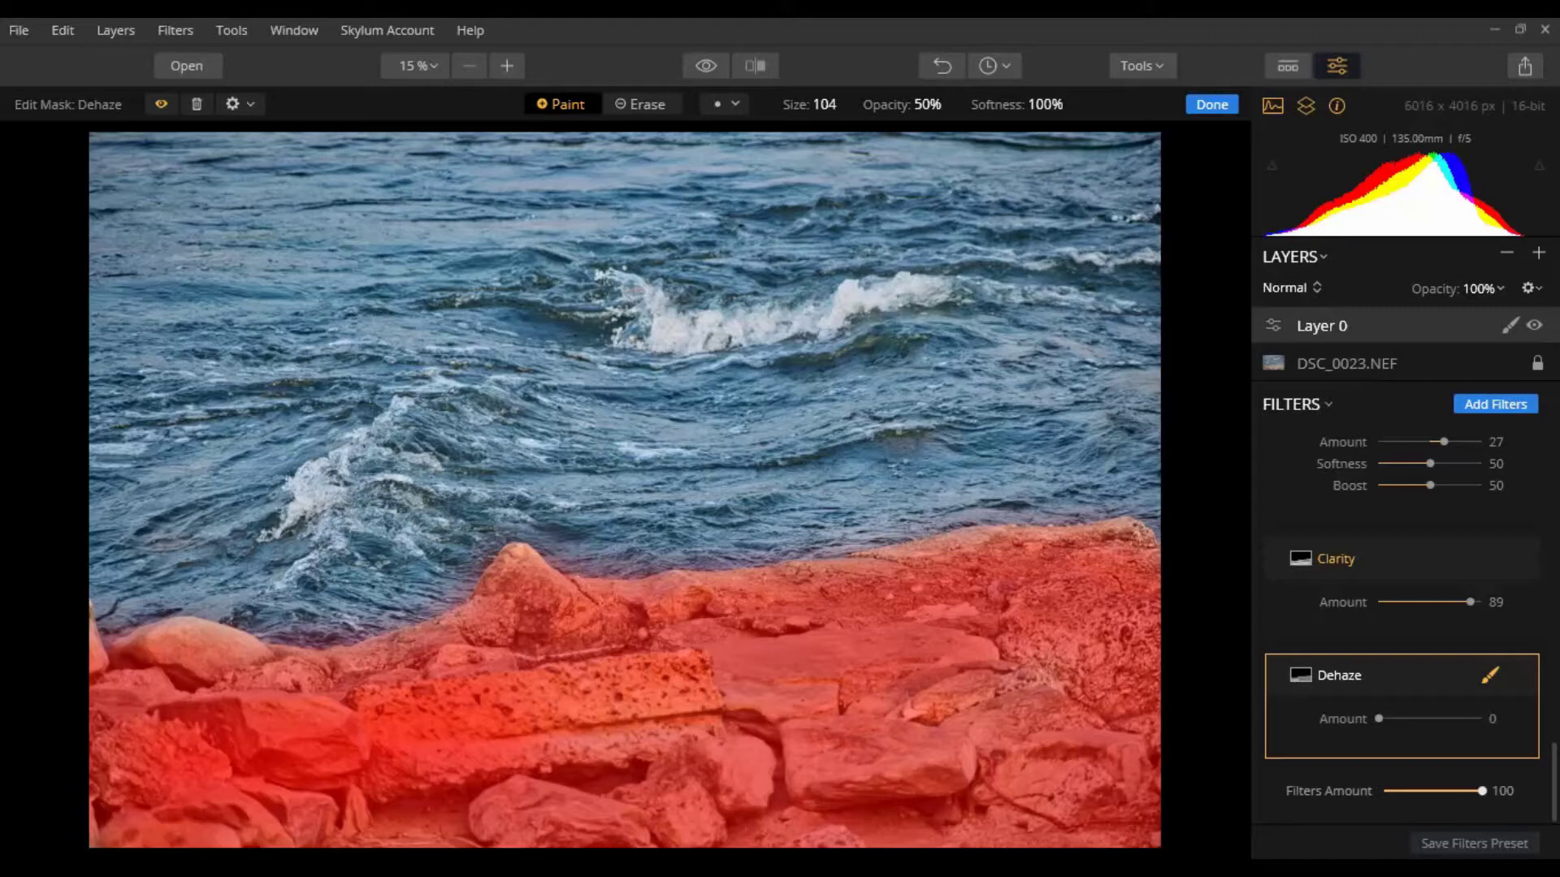
pyautogui.click(1213, 105)
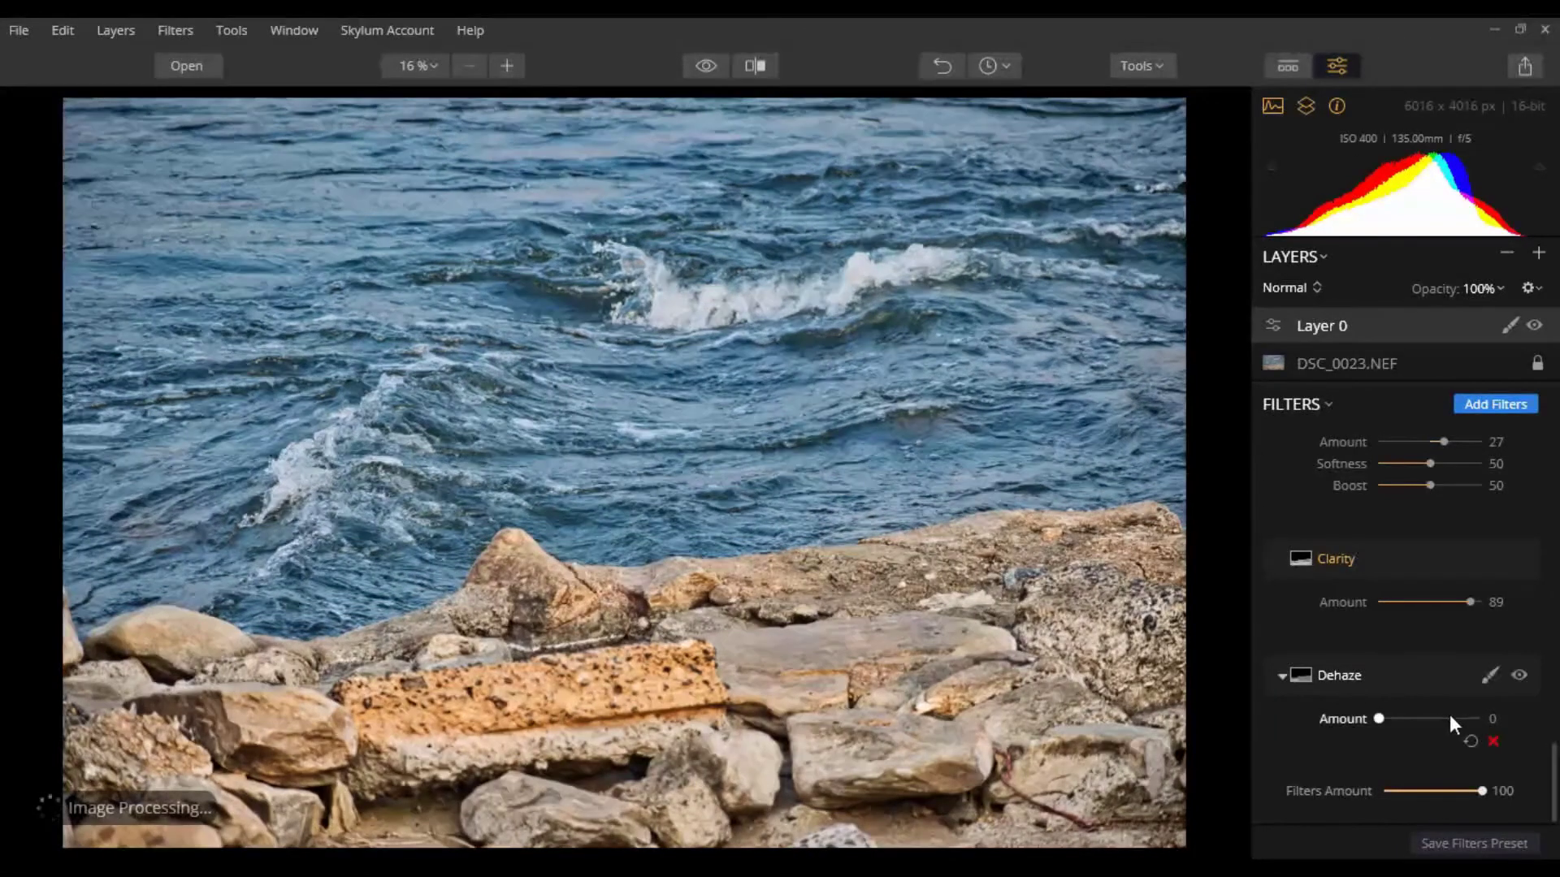
pyautogui.moveTo(1378, 718); pyautogui.dragTo(1471, 731)
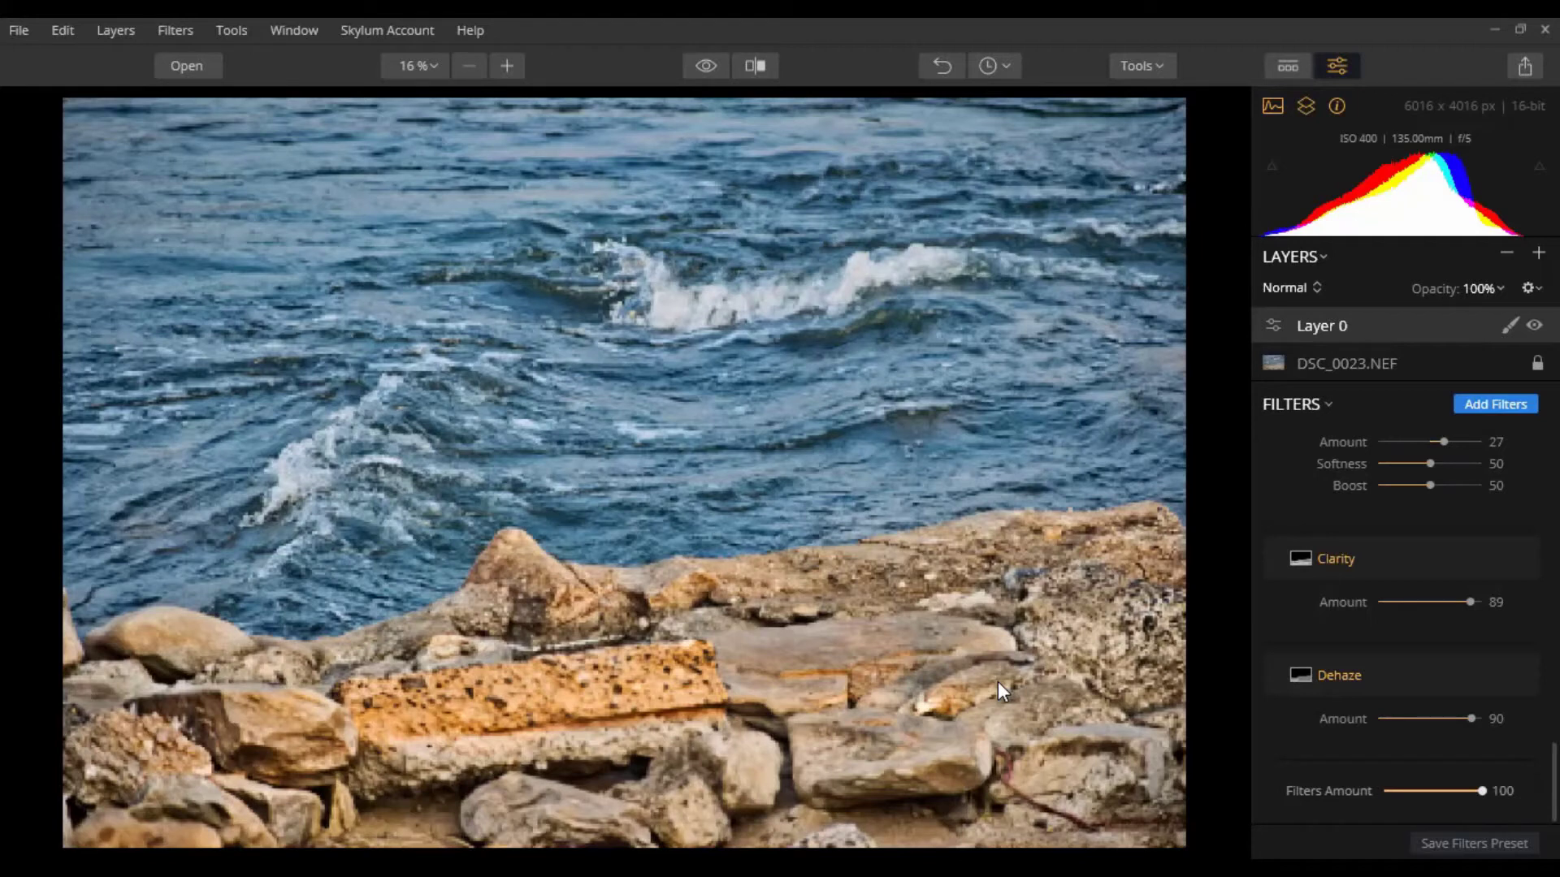
pyautogui.moveTo(1472, 718); pyautogui.dragTo(1472, 720)
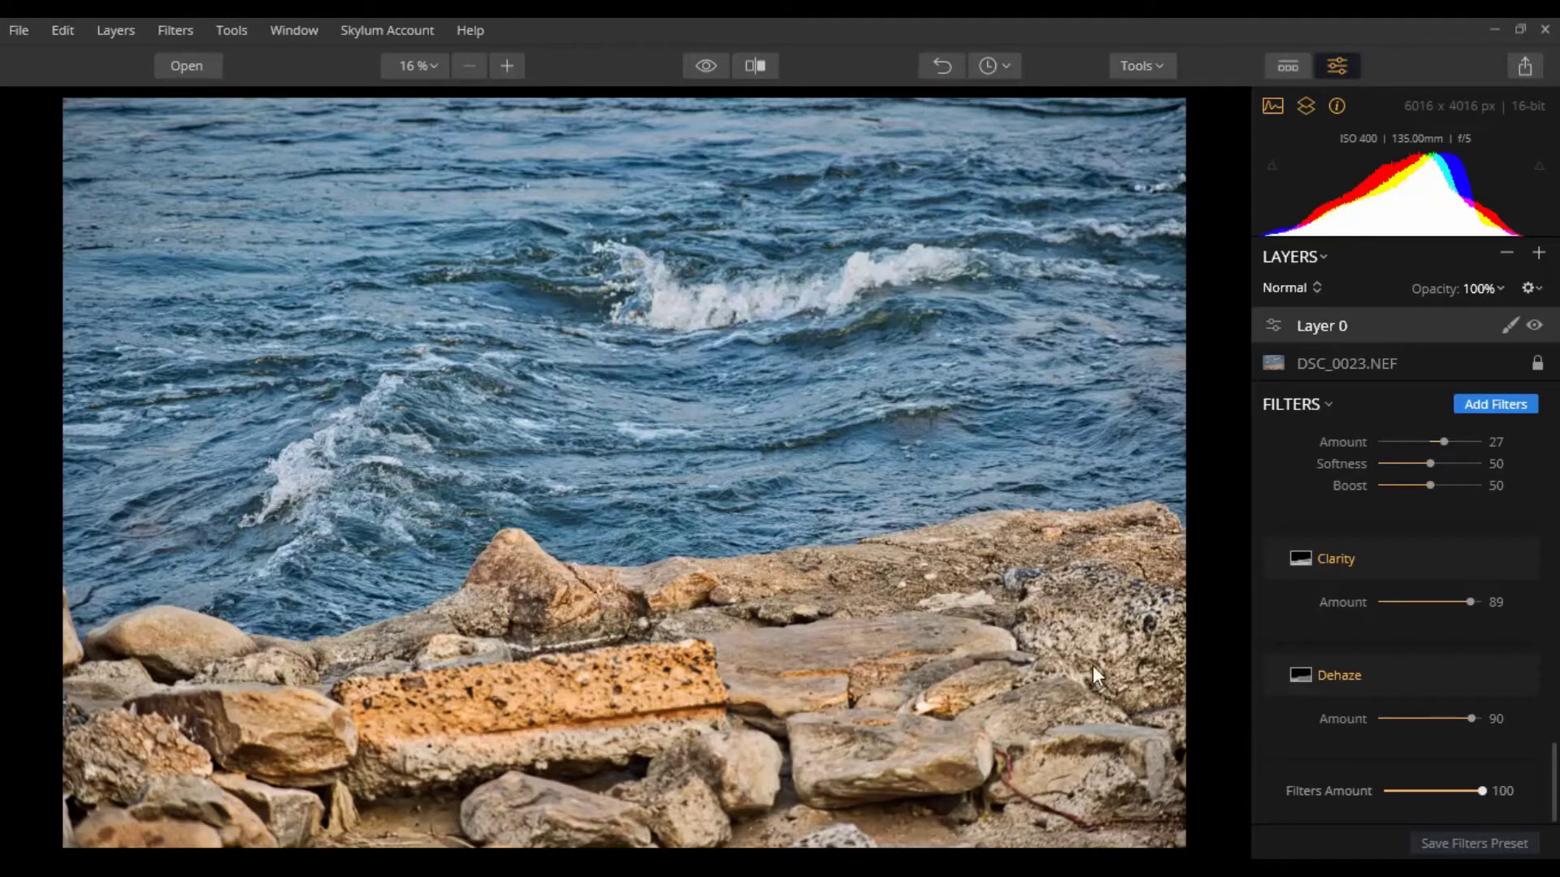
# Add the Polarizing Filter to Layer 0 and close the filters catalog
pyautogui.click(1484, 405)
pyautogui.scroll(-1, 1210, 477)
pyautogui.scroll(-5, 1205, 479)
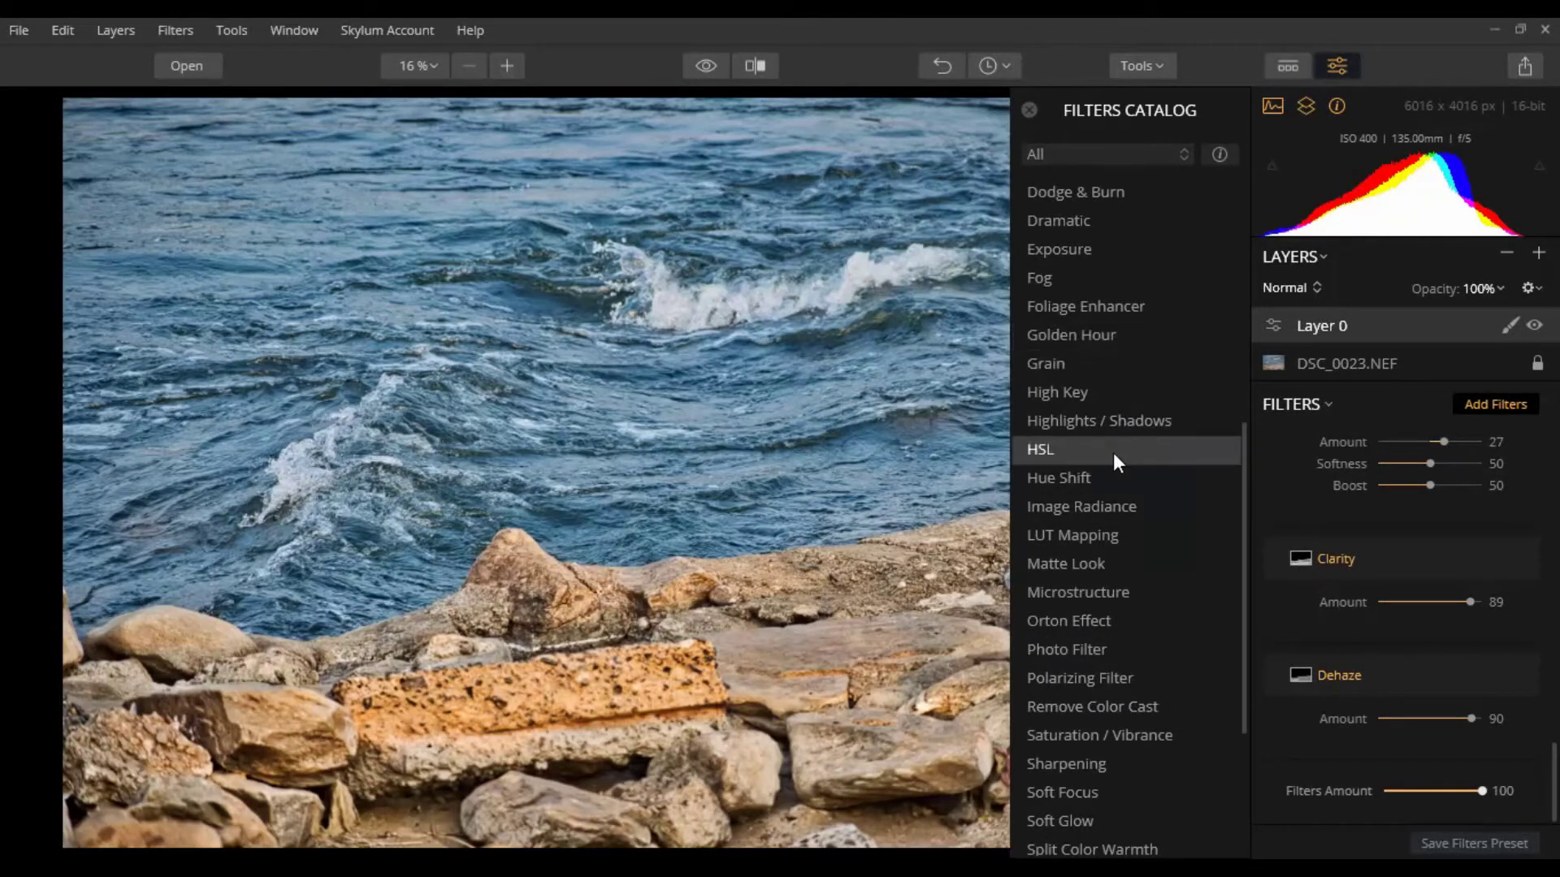
pyautogui.click(1104, 680)
pyautogui.click(1029, 110)
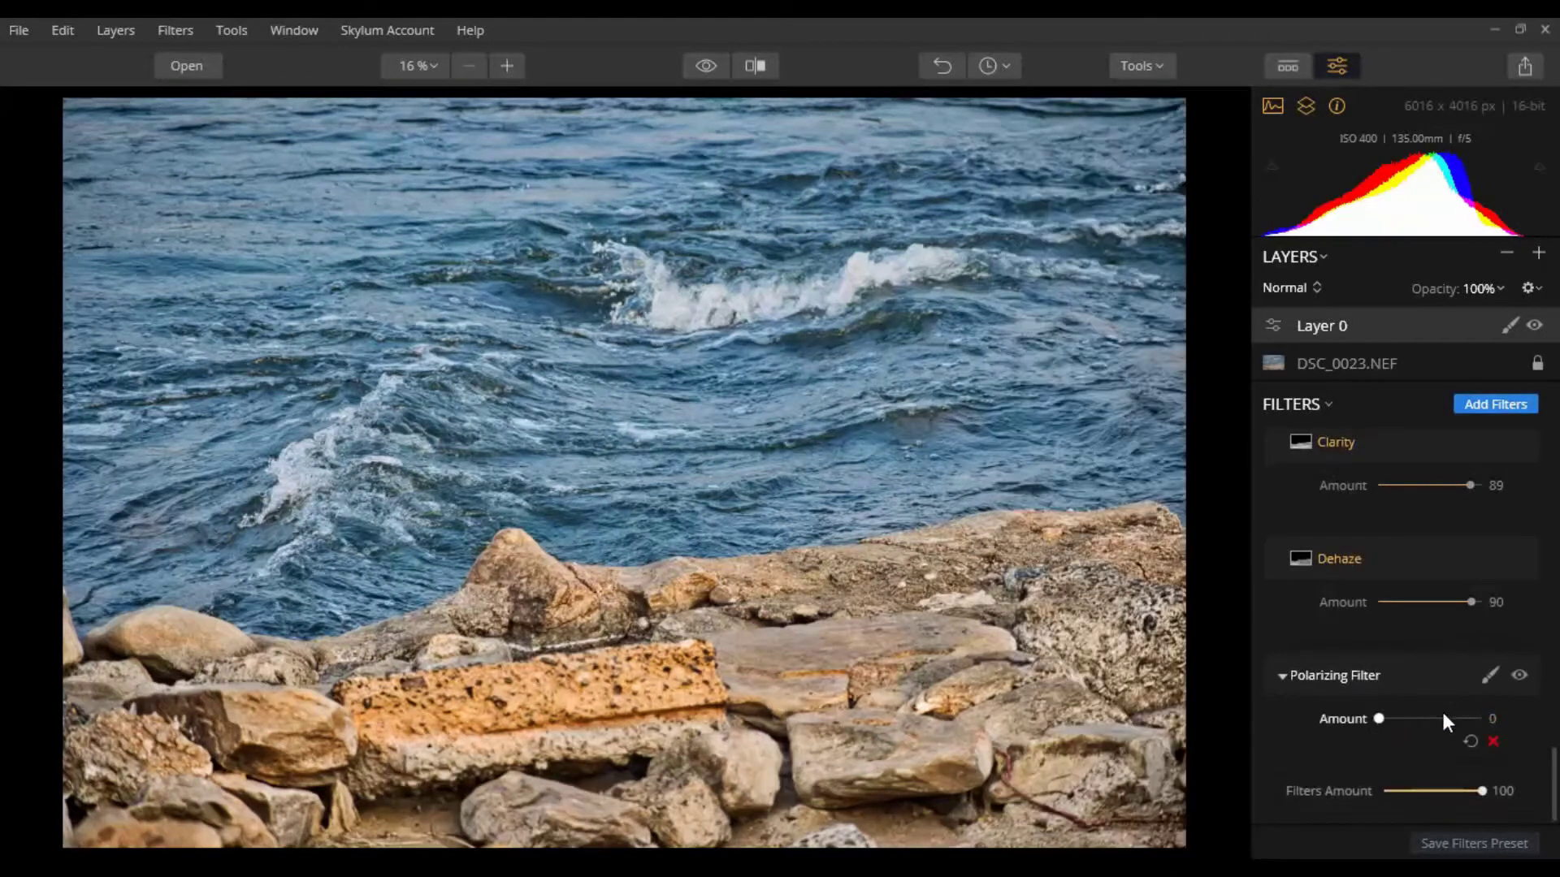
# Brush a Polarizing Filter mask over all the rocks with a size 104 brush at 50% opacity, and finish the mask
pyautogui.click(1489, 680)
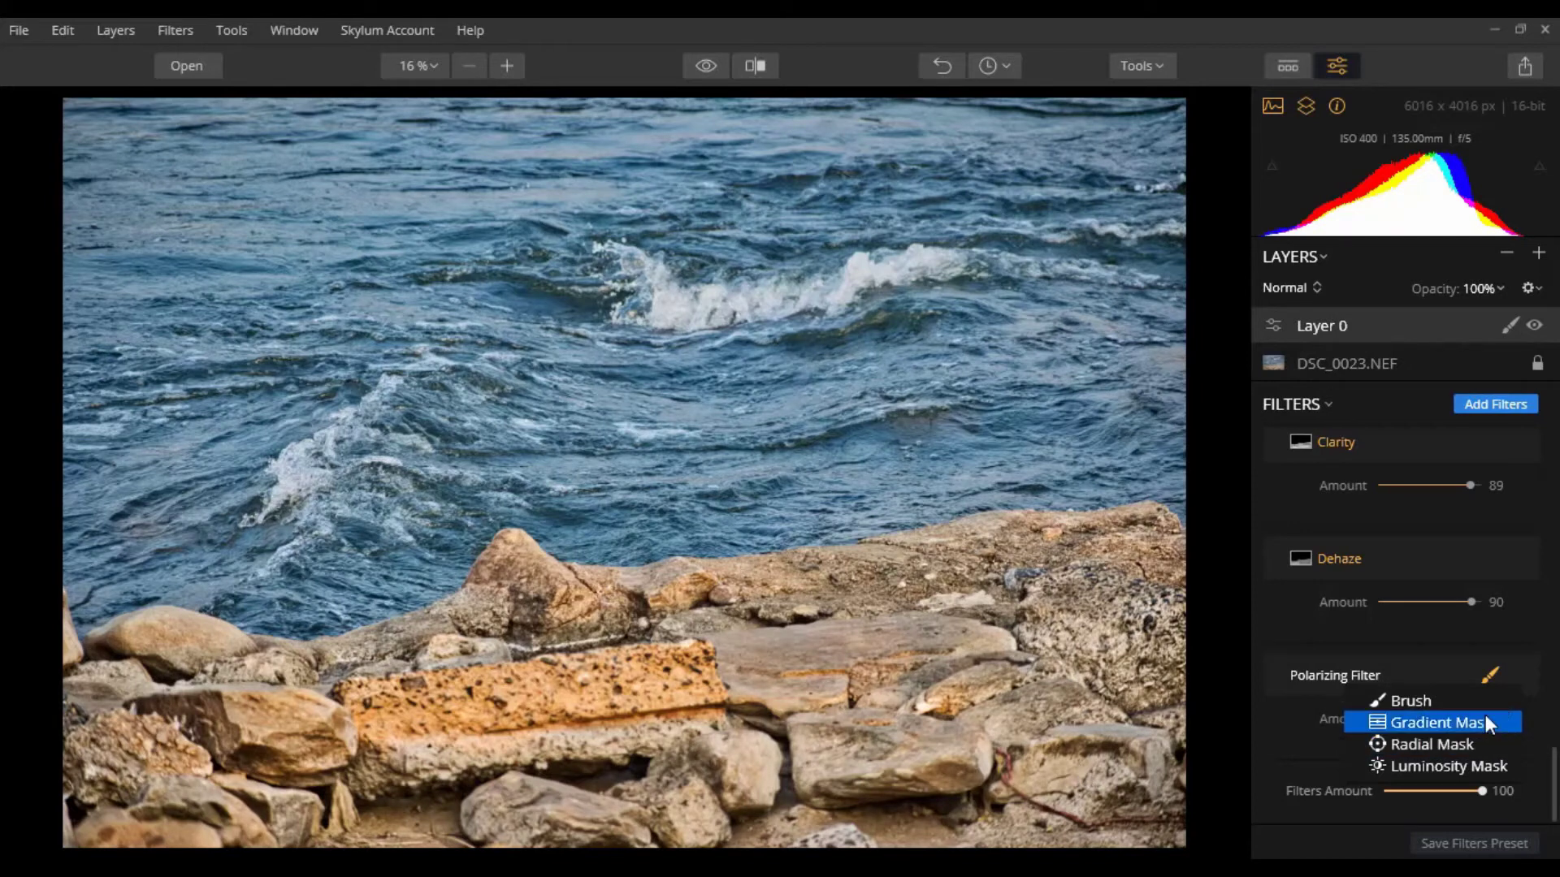
pyautogui.click(1421, 703)
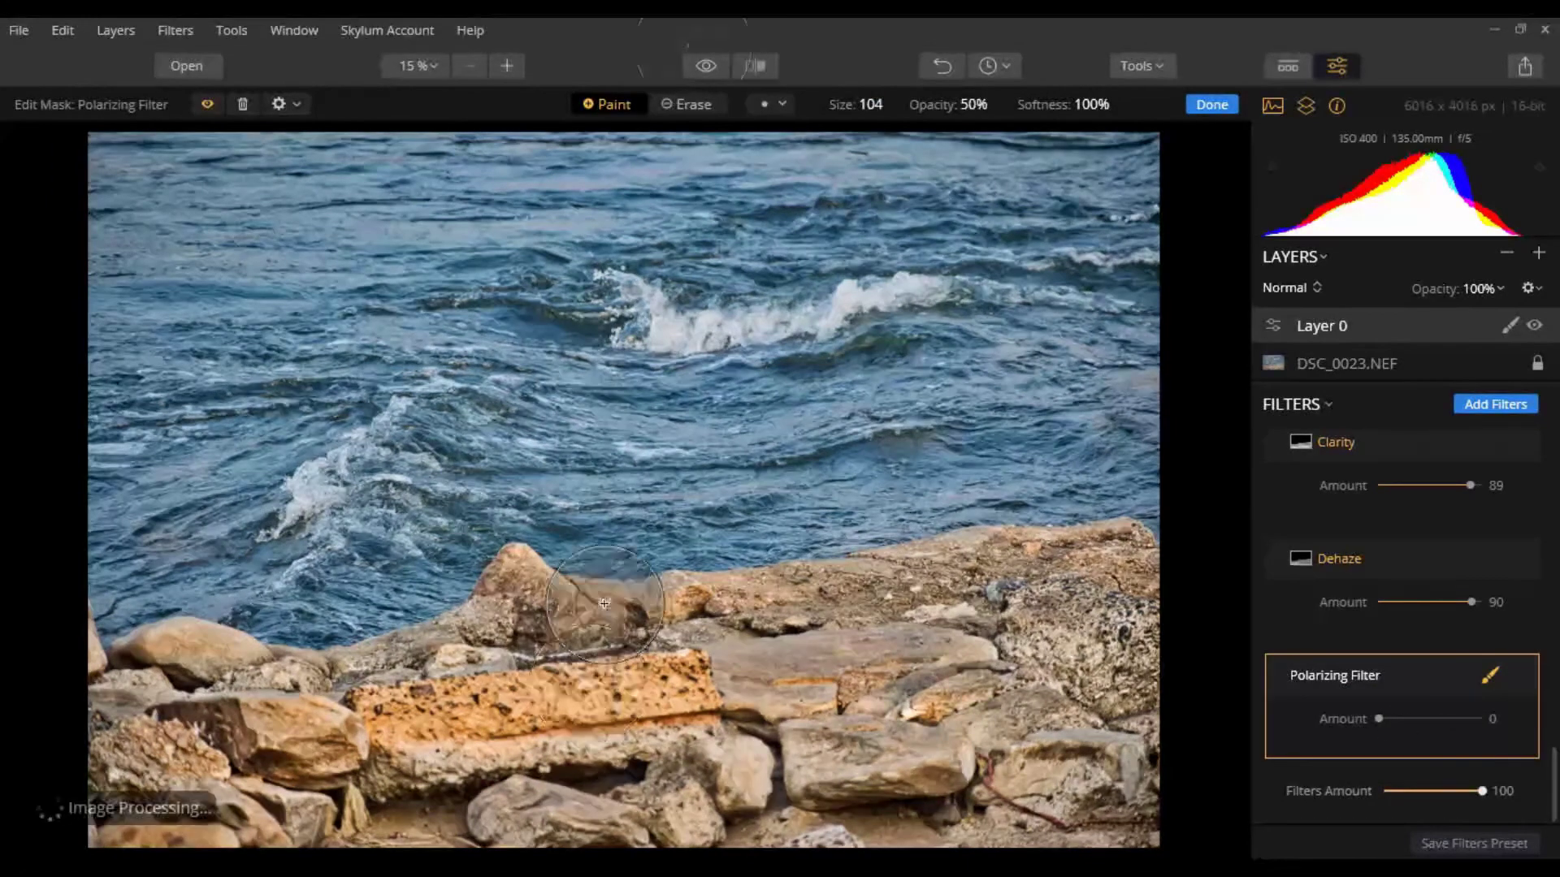
pyautogui.click(207, 104)
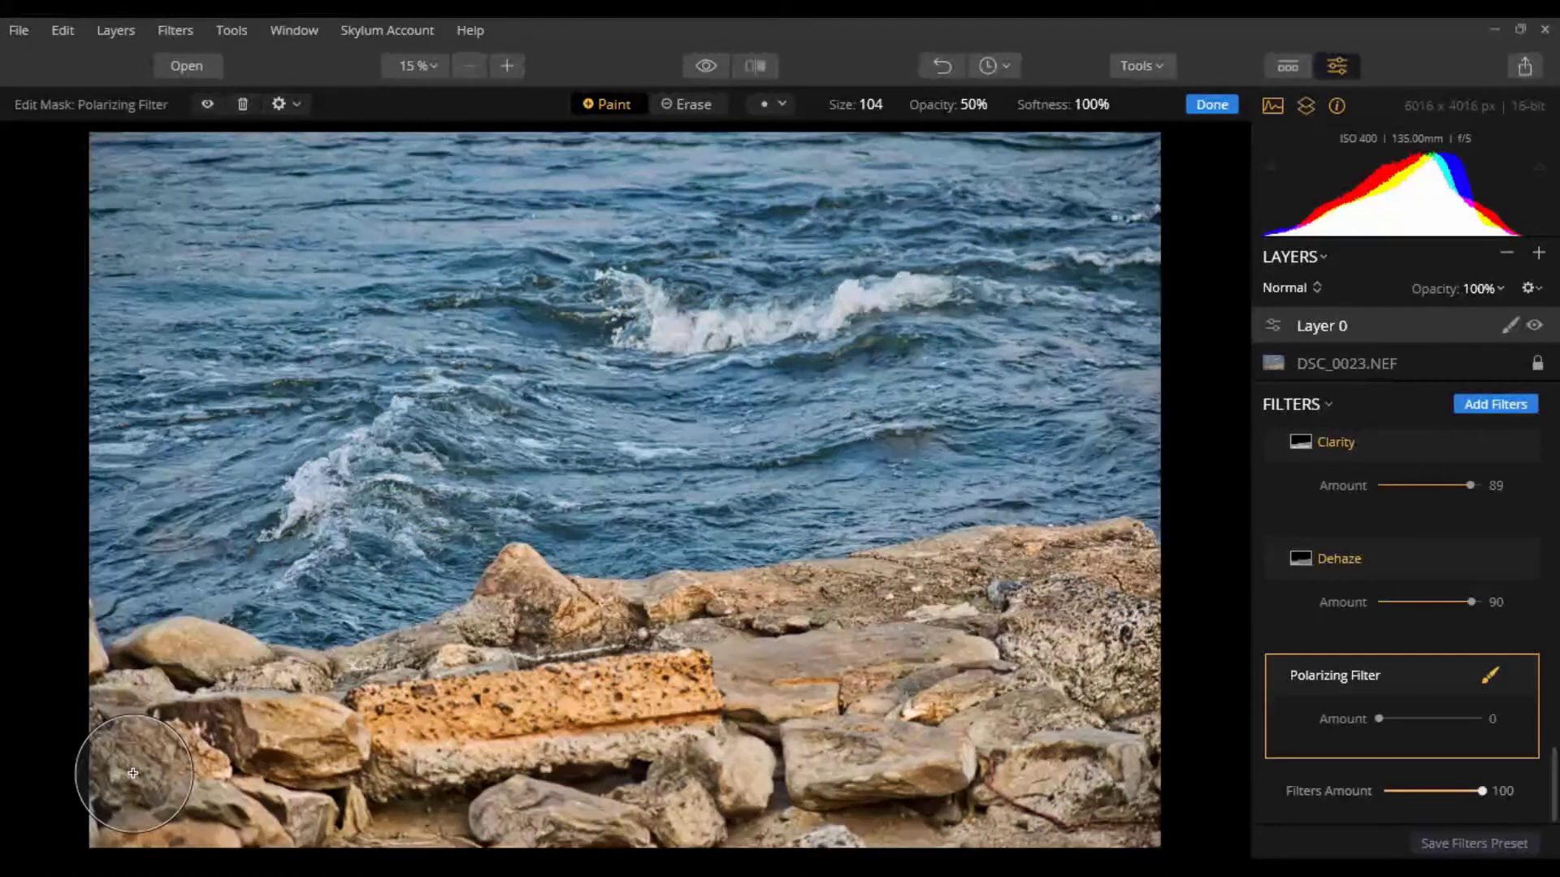
pyautogui.moveTo(390, 748); pyautogui.dragTo(375, 760)
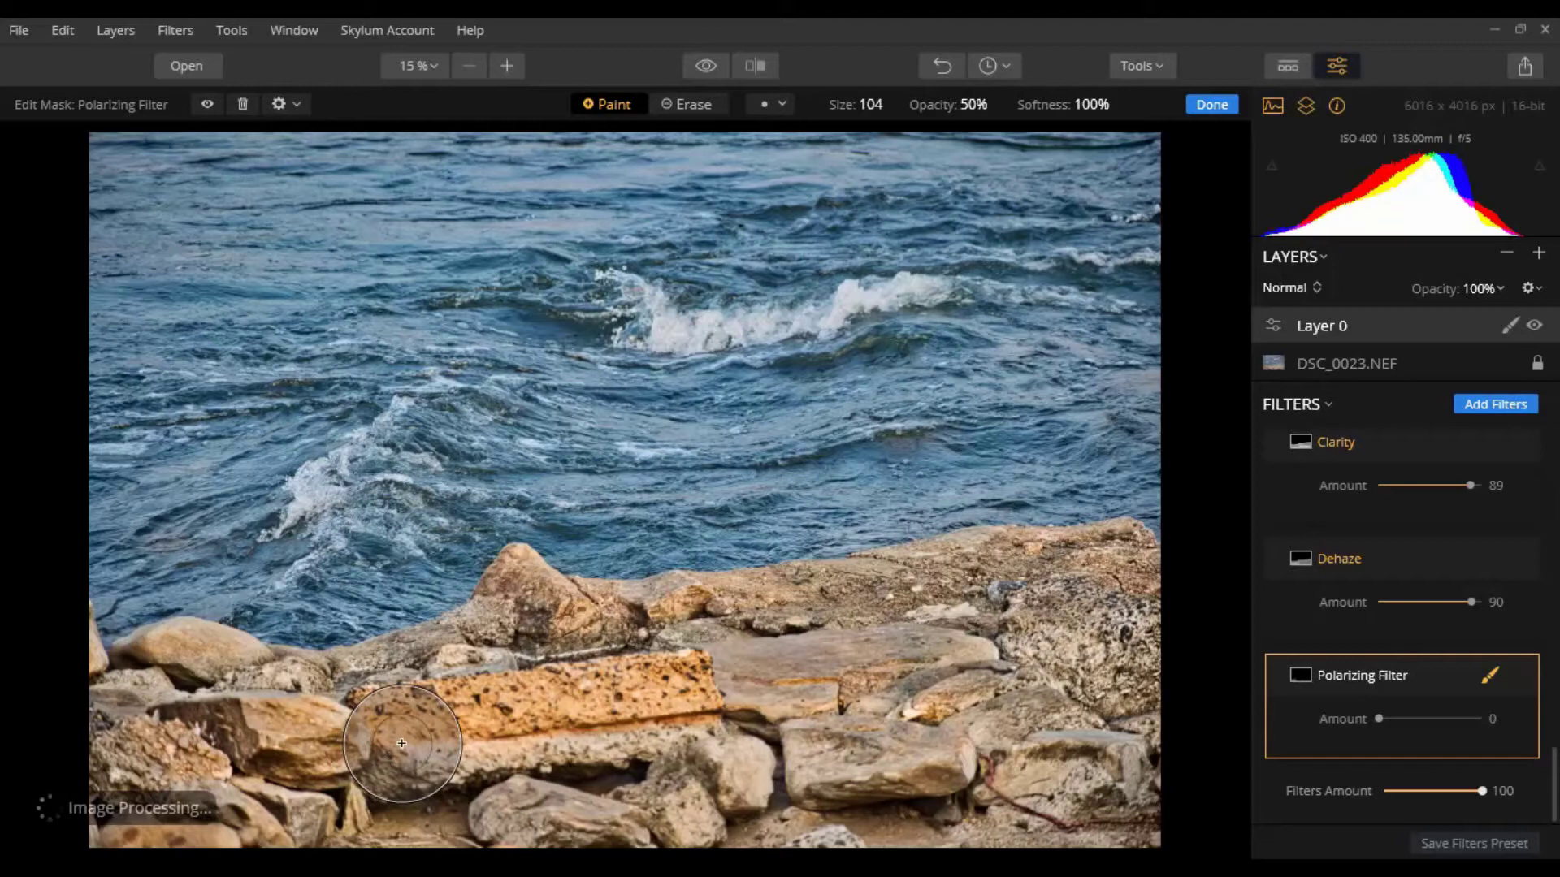
pyautogui.click(207, 104)
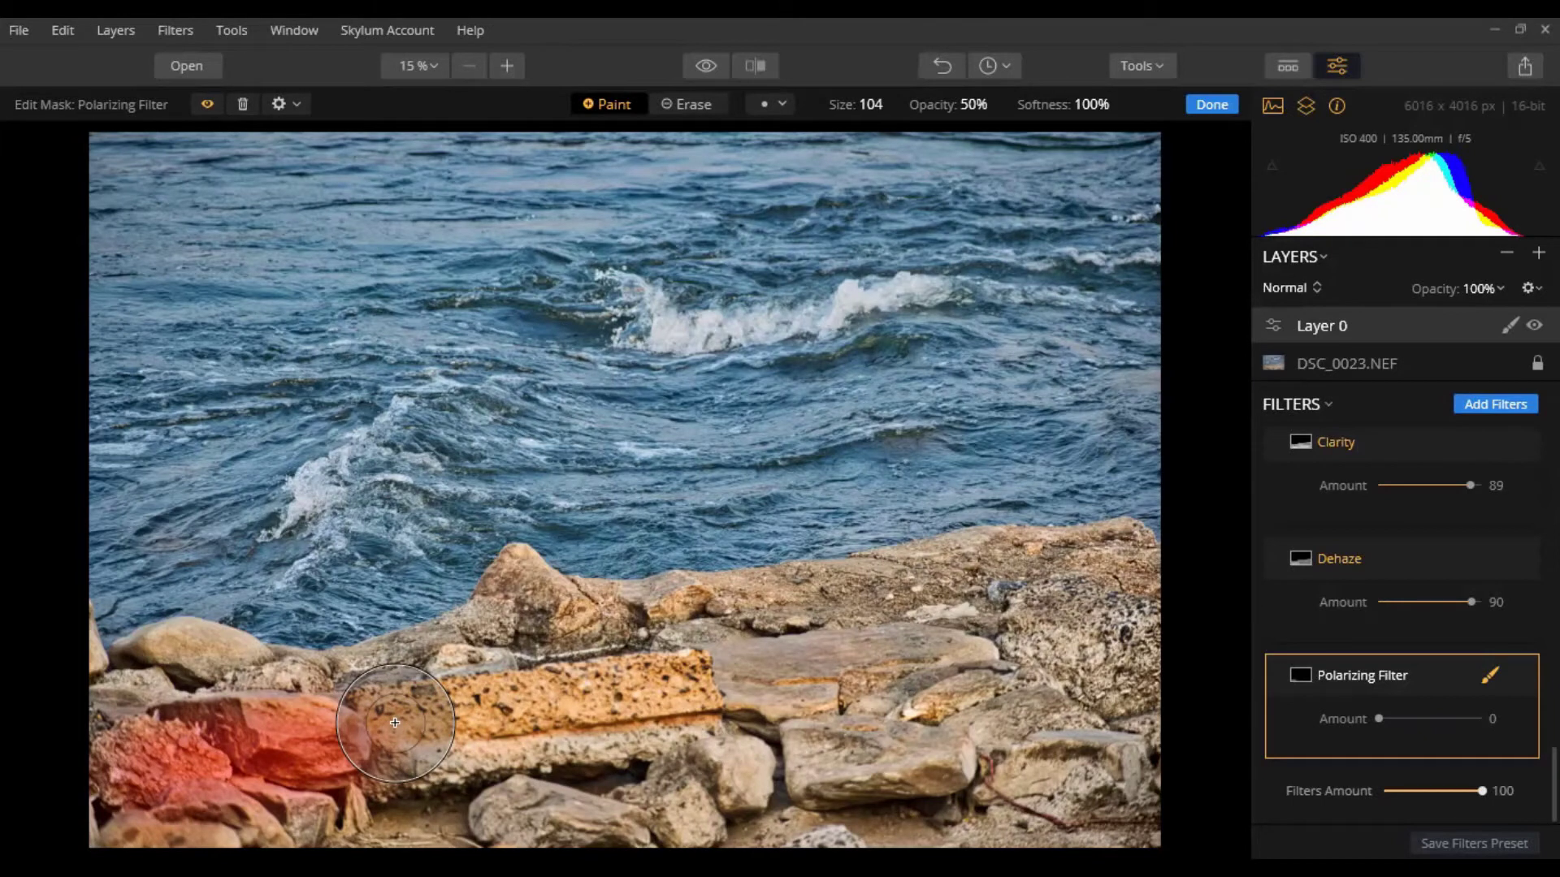
pyautogui.moveTo(395, 723)
pyautogui.mouseDown()
pyautogui.moveTo(1040, 641)
pyautogui.moveTo(688, 665)
pyautogui.moveTo(861, 617)
pyautogui.moveTo(1121, 585)
pyautogui.moveTo(1008, 810)
pyautogui.moveTo(69, 818)
pyautogui.moveTo(1149, 748)
pyautogui.moveTo(251, 727)
pyautogui.moveTo(163, 671)
pyautogui.moveTo(104, 679)
pyautogui.moveTo(73, 661)
pyautogui.moveTo(419, 683)
pyautogui.moveTo(527, 617)
pyautogui.moveTo(590, 642)
pyautogui.moveTo(1055, 575)
pyautogui.moveTo(1113, 637)
pyautogui.moveTo(593, 636)
pyautogui.moveTo(93, 665)
pyautogui.moveTo(1027, 752)
pyautogui.moveTo(824, 819)
pyautogui.mouseUp()
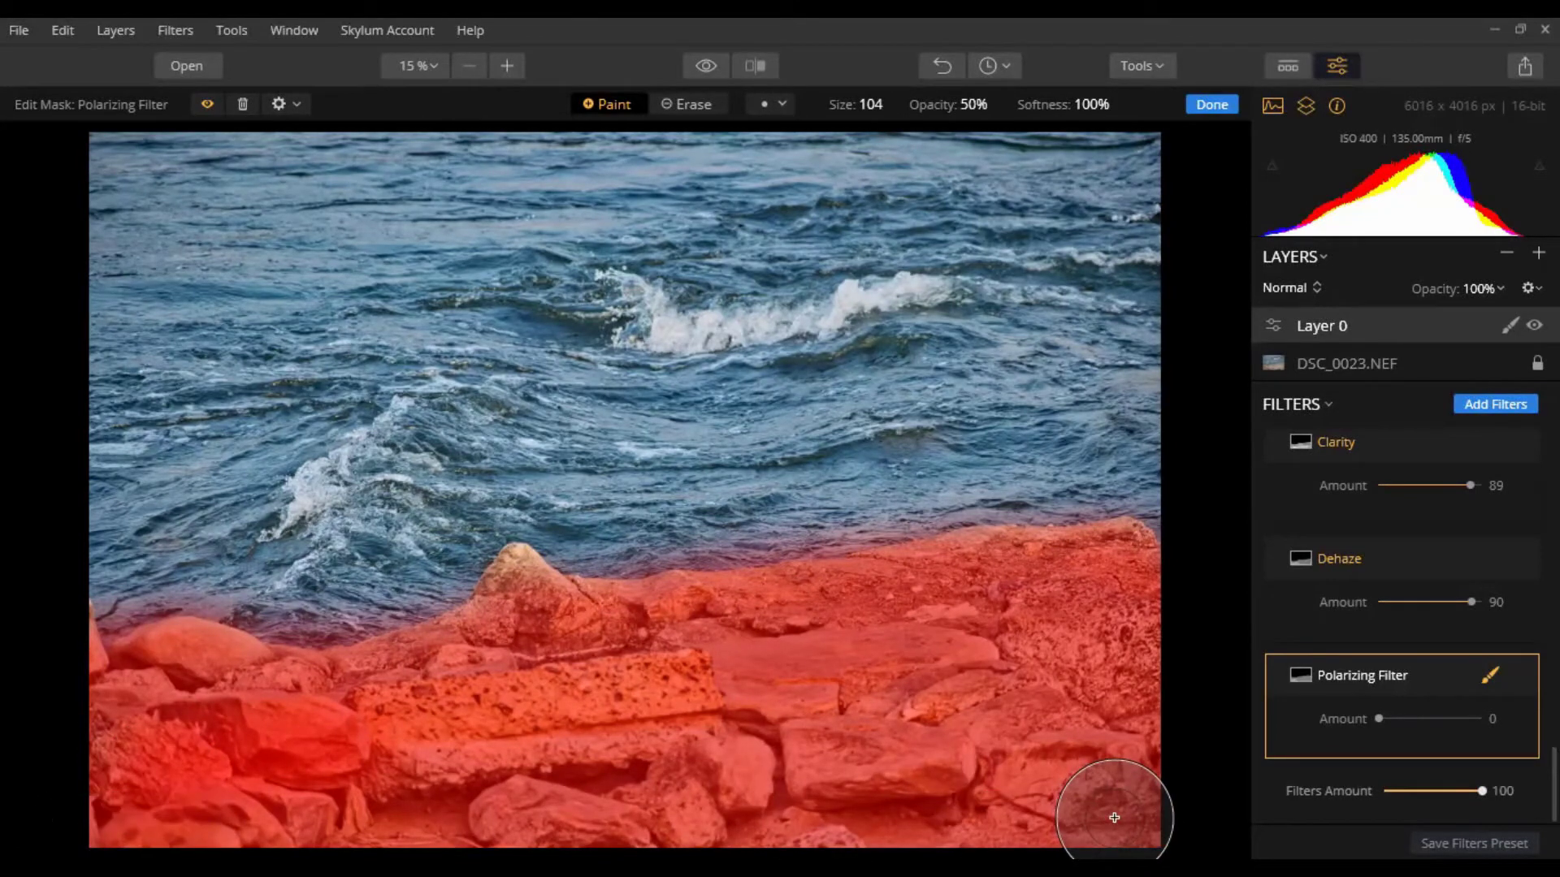
pyautogui.click(1211, 106)
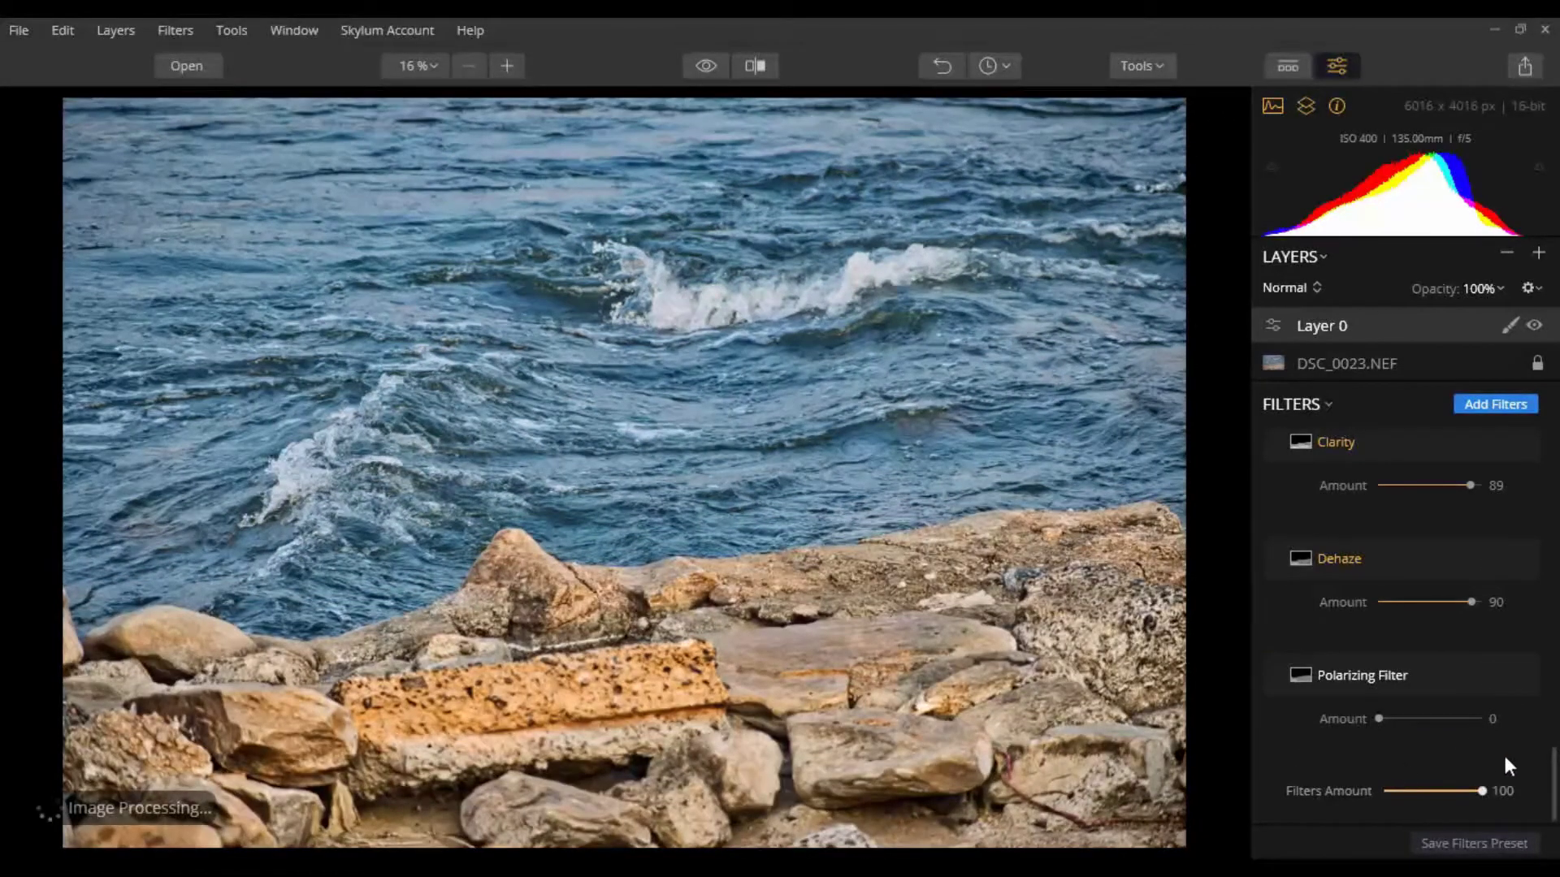
# Set the Polarizing Filter's amount to 62 and compare the rocks with the filter off and on
pyautogui.click(1414, 718)
pyautogui.moveTo(1450, 717); pyautogui.dragTo(1443, 718)
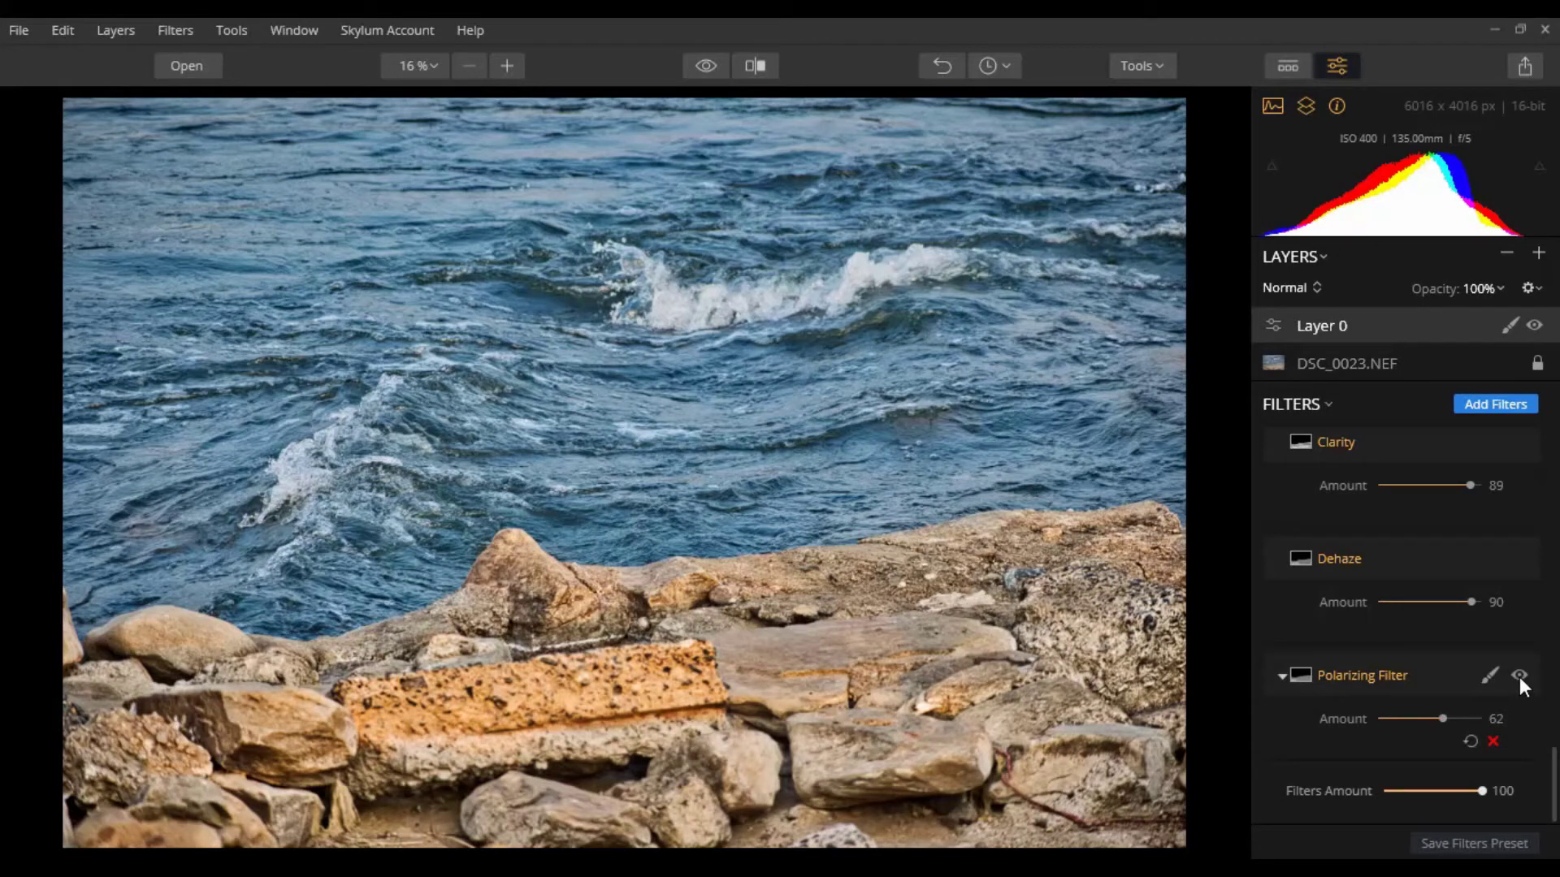
pyautogui.click(1520, 676)
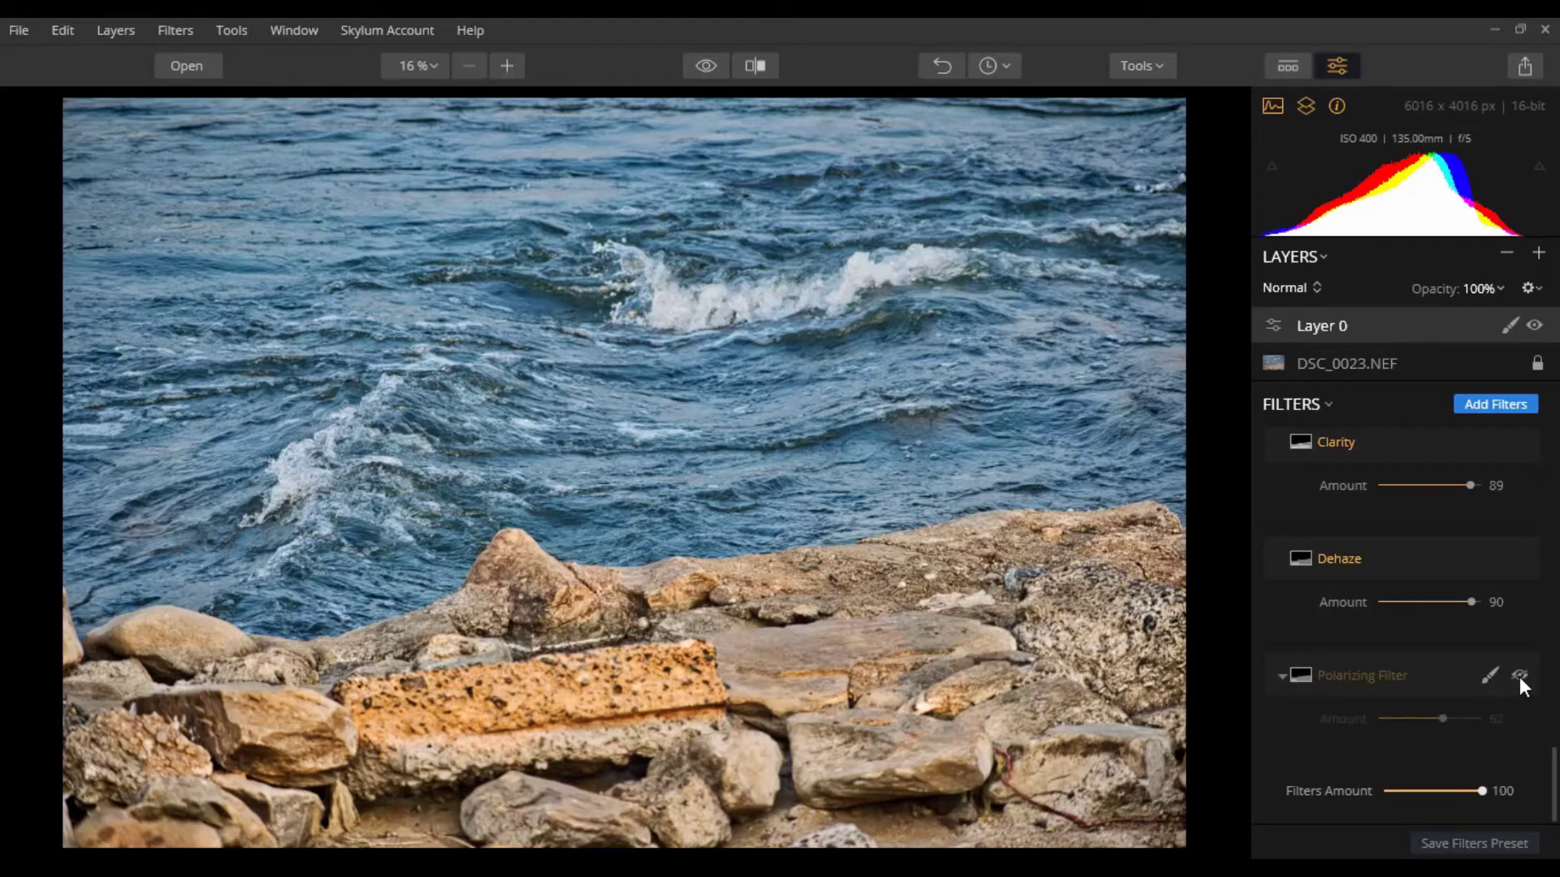
pyautogui.click(1519, 676)
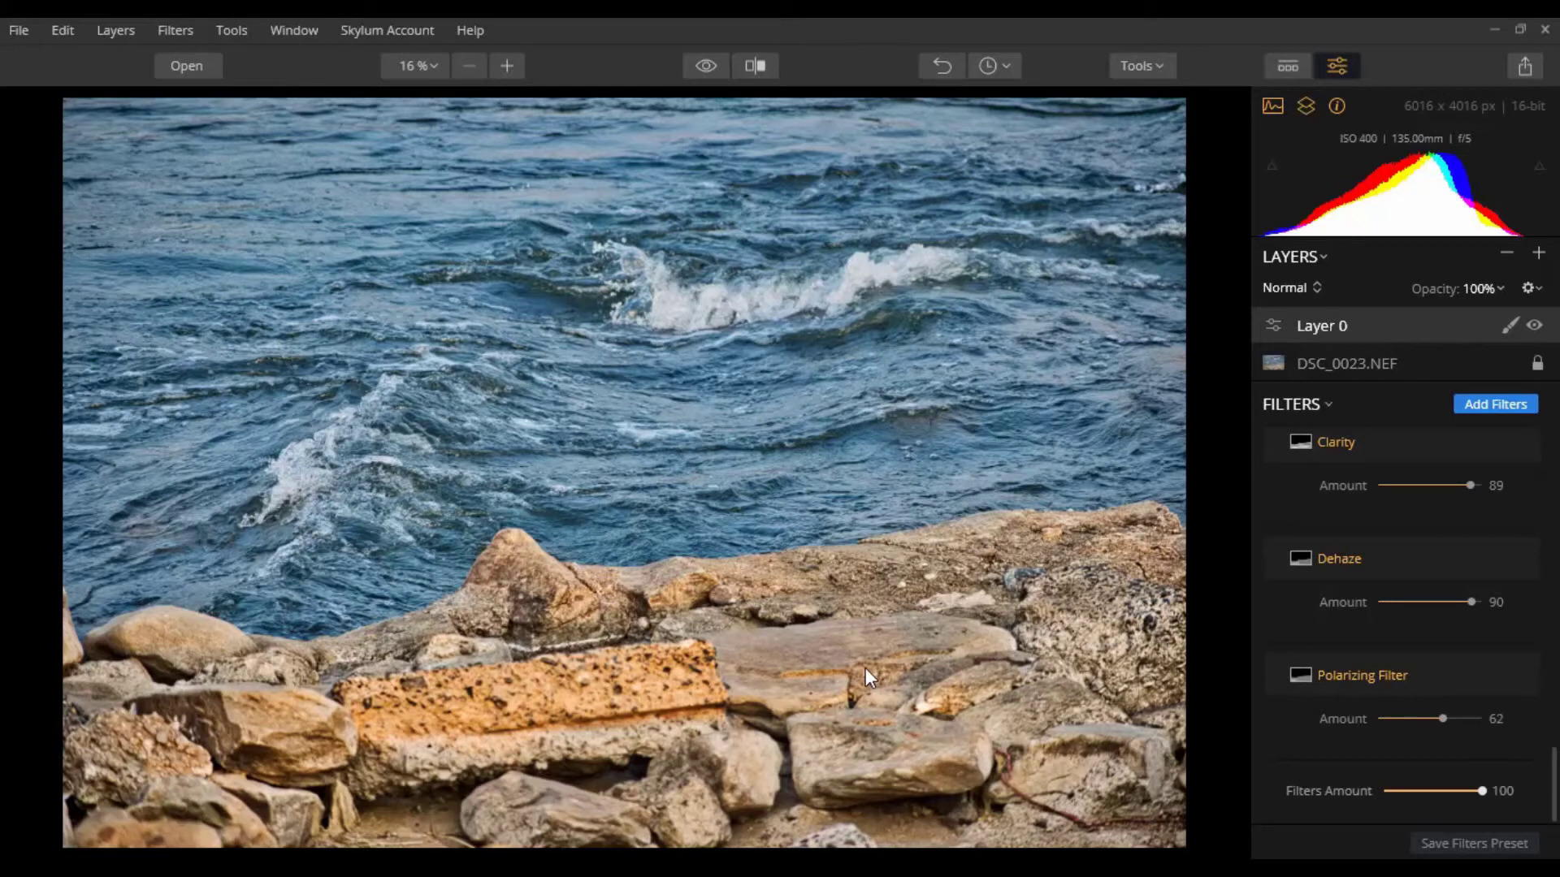
# Add the Details Enhancer filter to Layer 0 and move it between Dehaze and the Polarizing Filter in the filter stack
pyautogui.click(1494, 408)
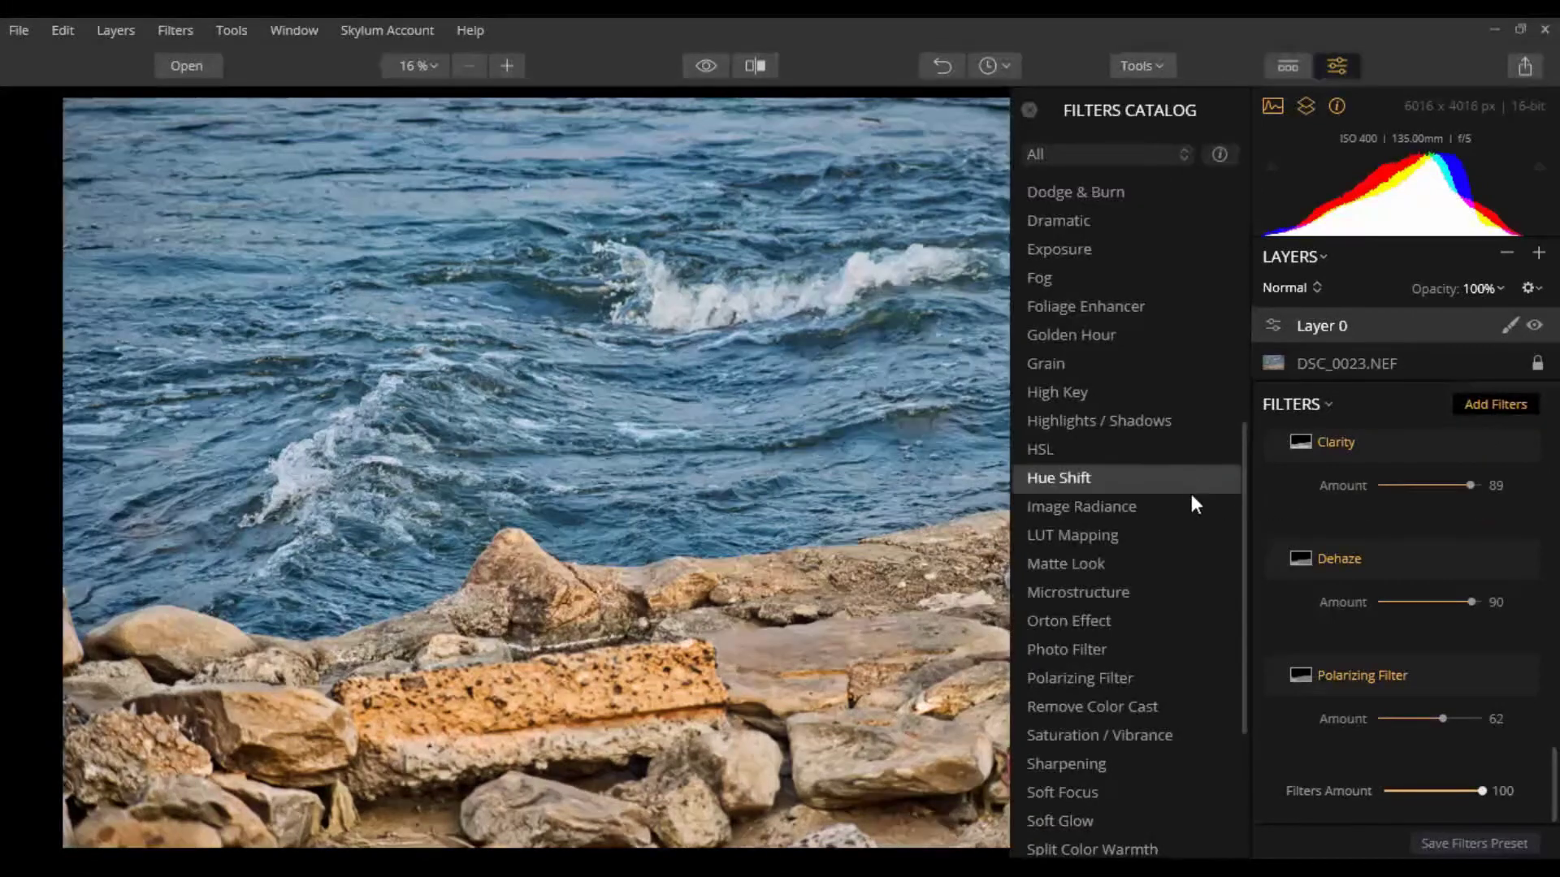
pyautogui.scroll(3, 1174, 452)
pyautogui.scroll(2, 1173, 452)
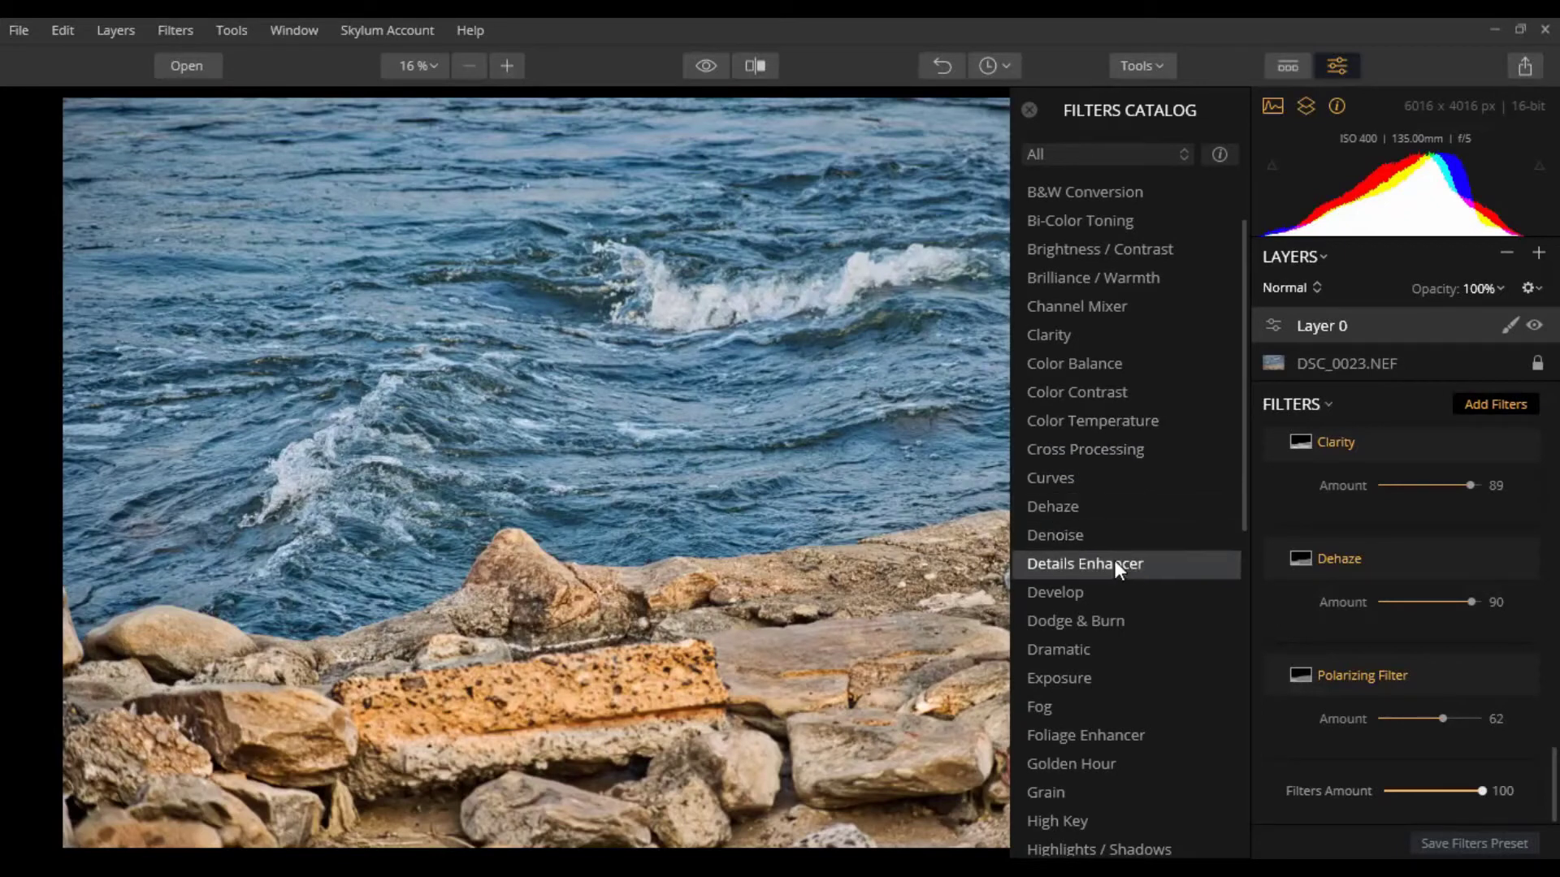
pyautogui.click(1027, 110)
pyautogui.click(1394, 784)
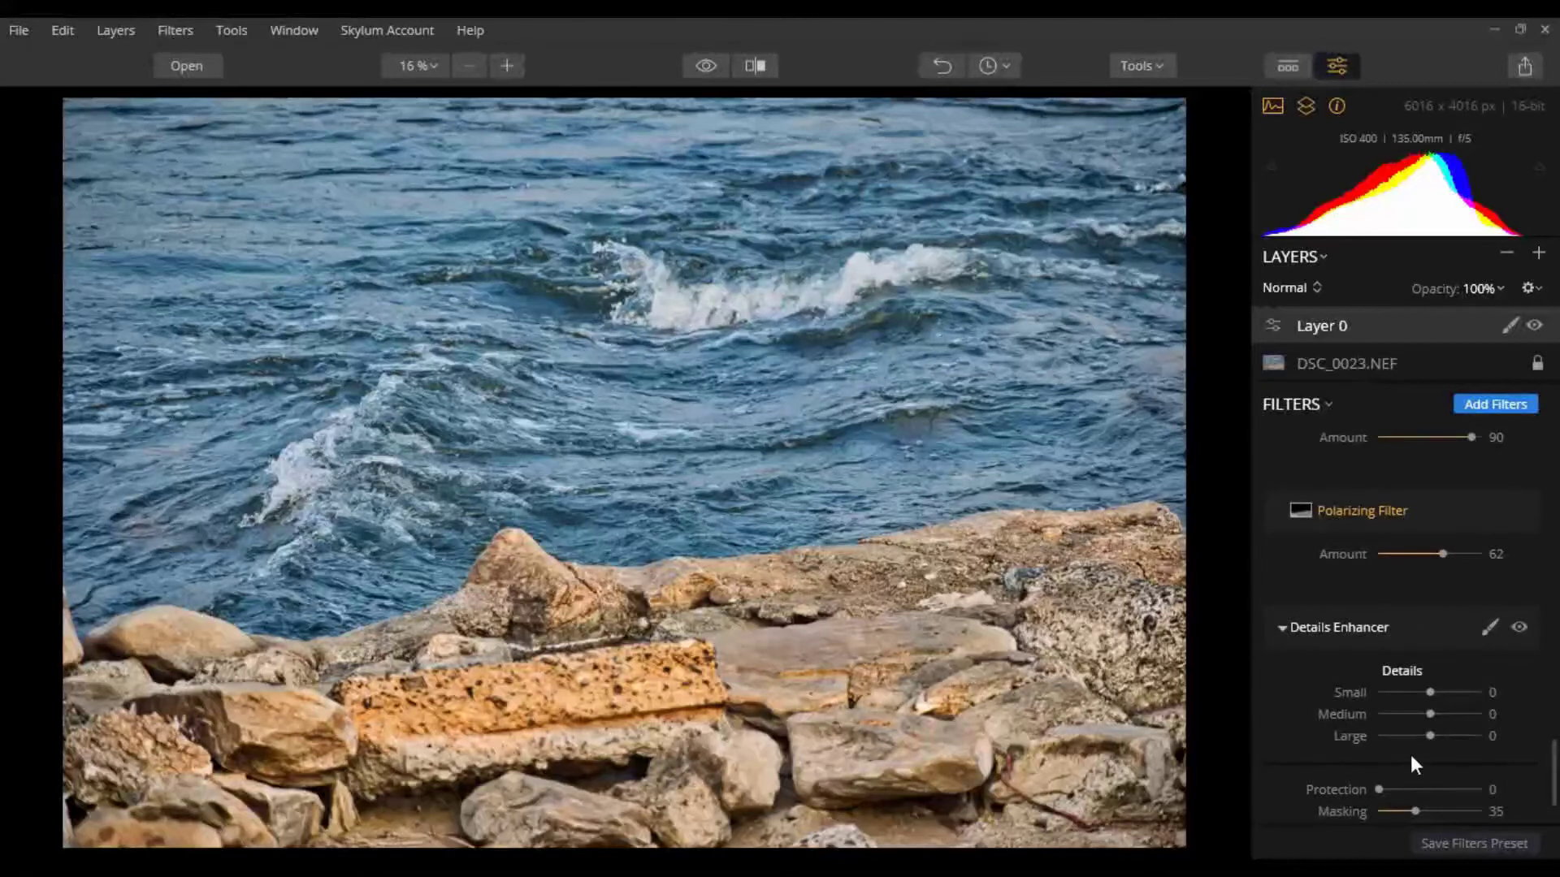
pyautogui.scroll(-1, 1446, 626)
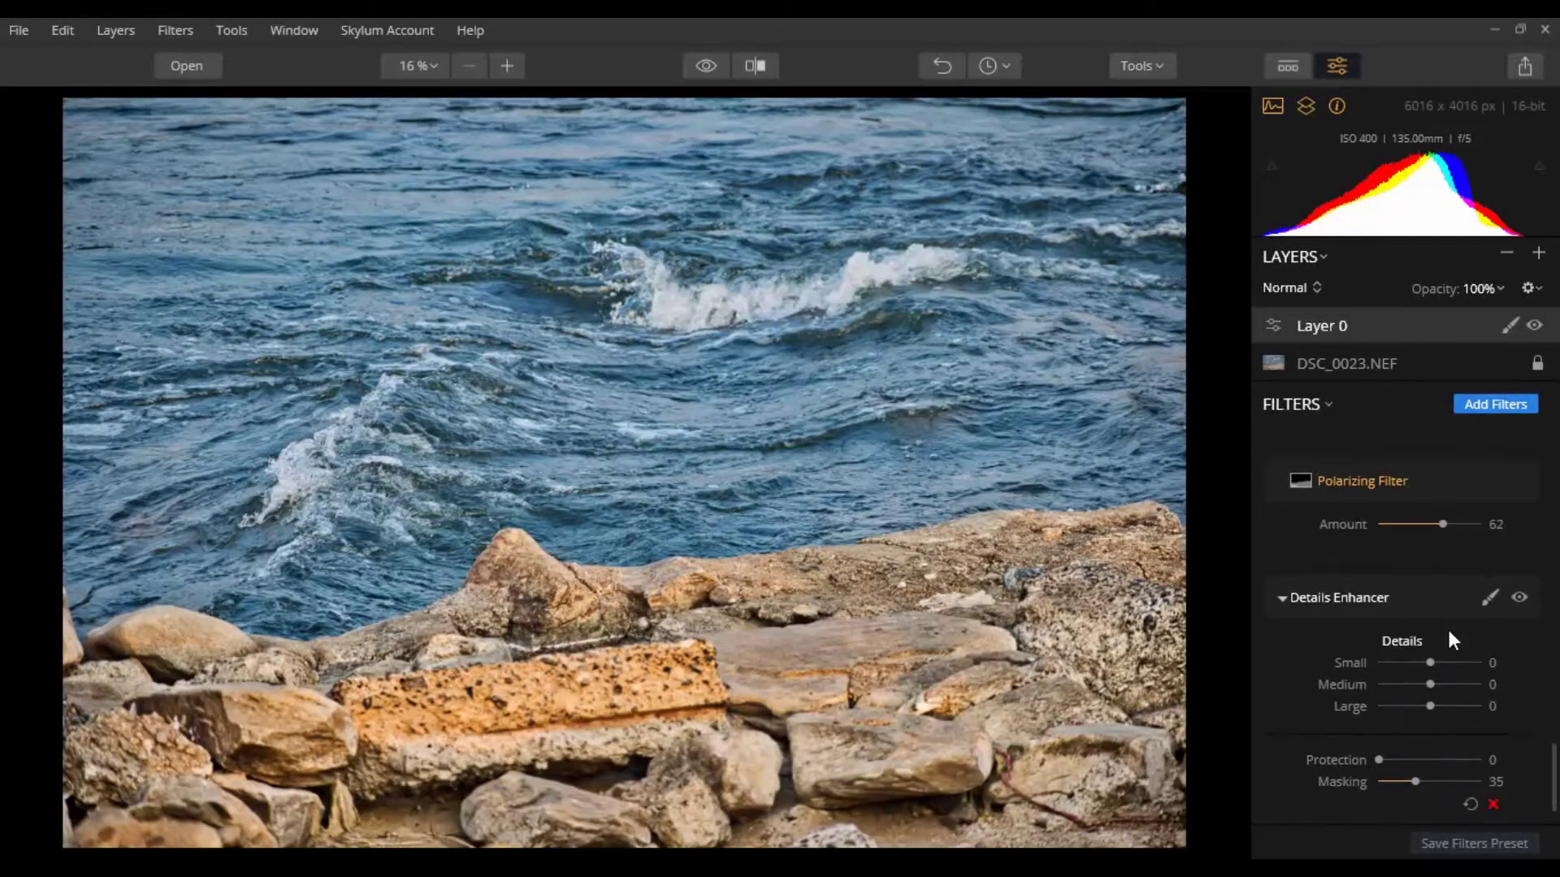
pyautogui.moveTo(1462, 605); pyautogui.dragTo(1457, 542)
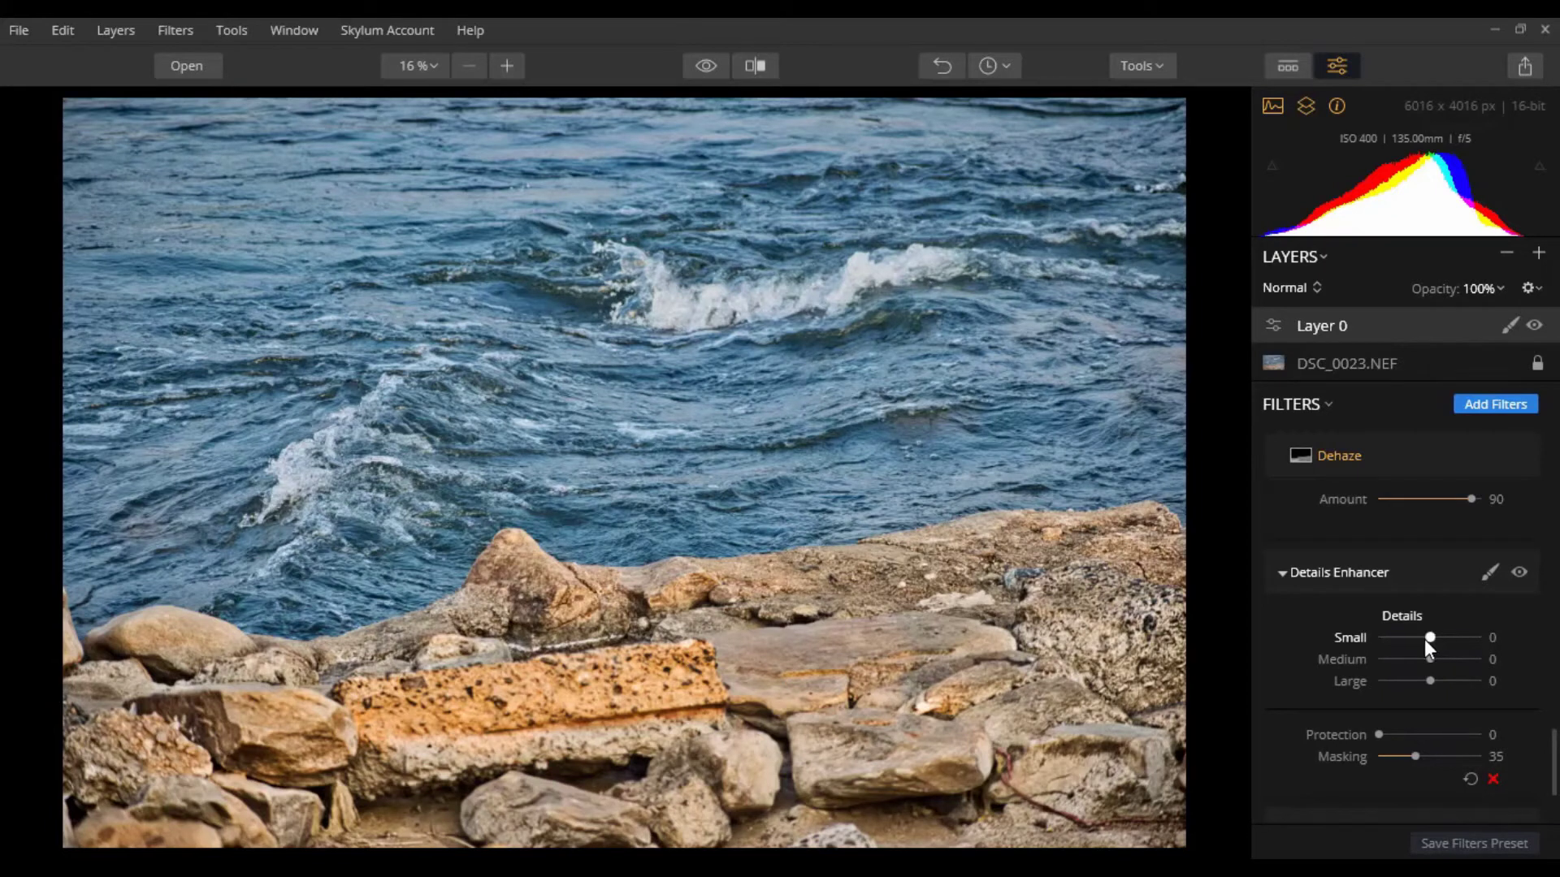
pyautogui.moveTo(1427, 640); pyautogui.dragTo(1433, 639)
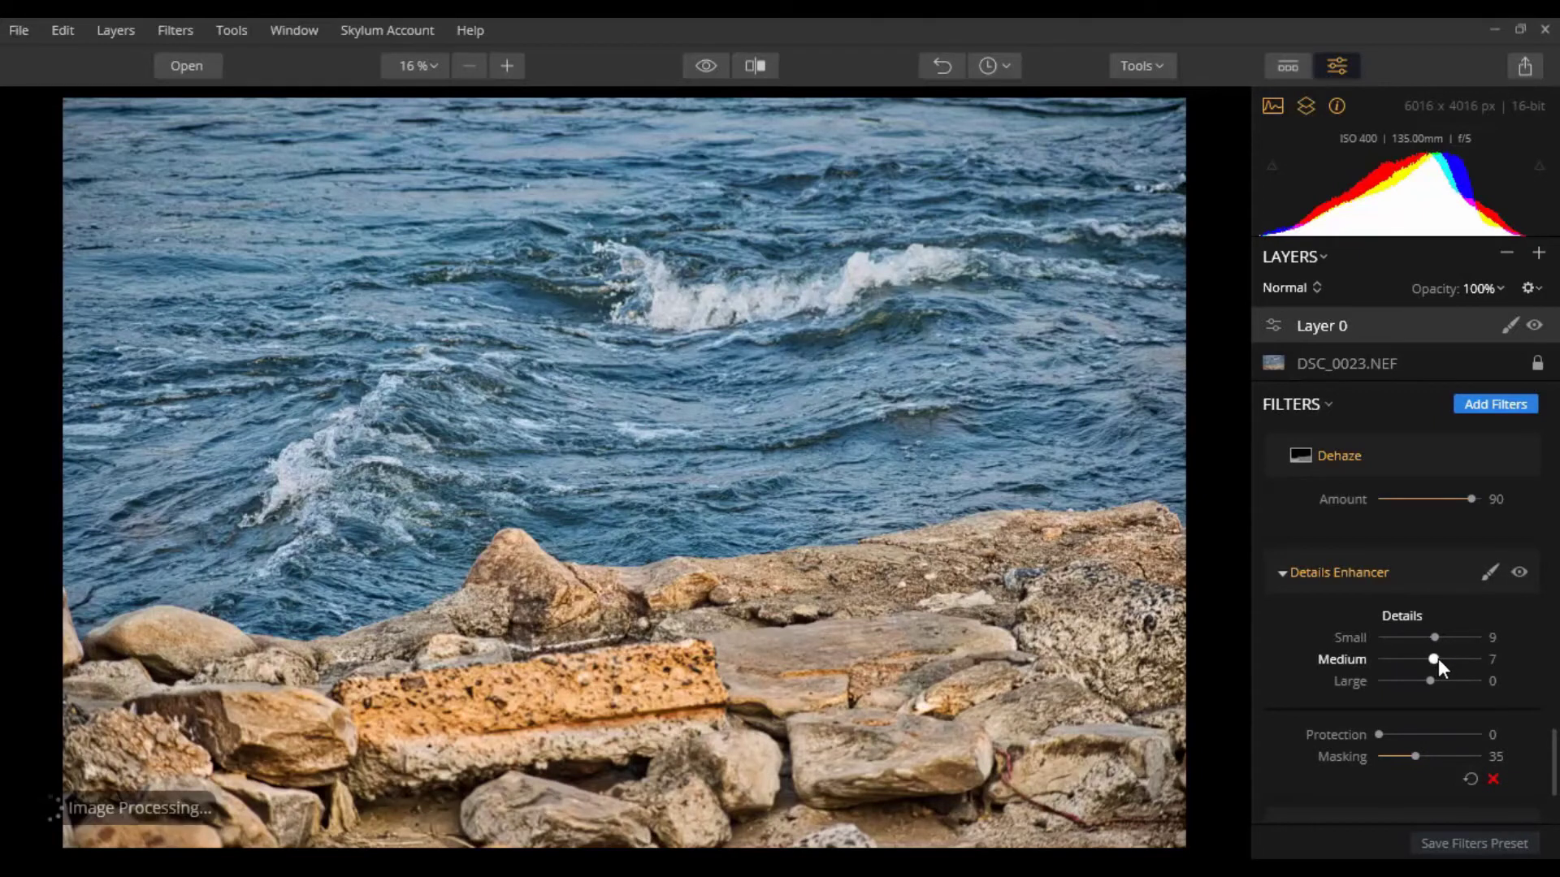
pyautogui.moveTo(1437, 659); pyautogui.dragTo(1433, 680)
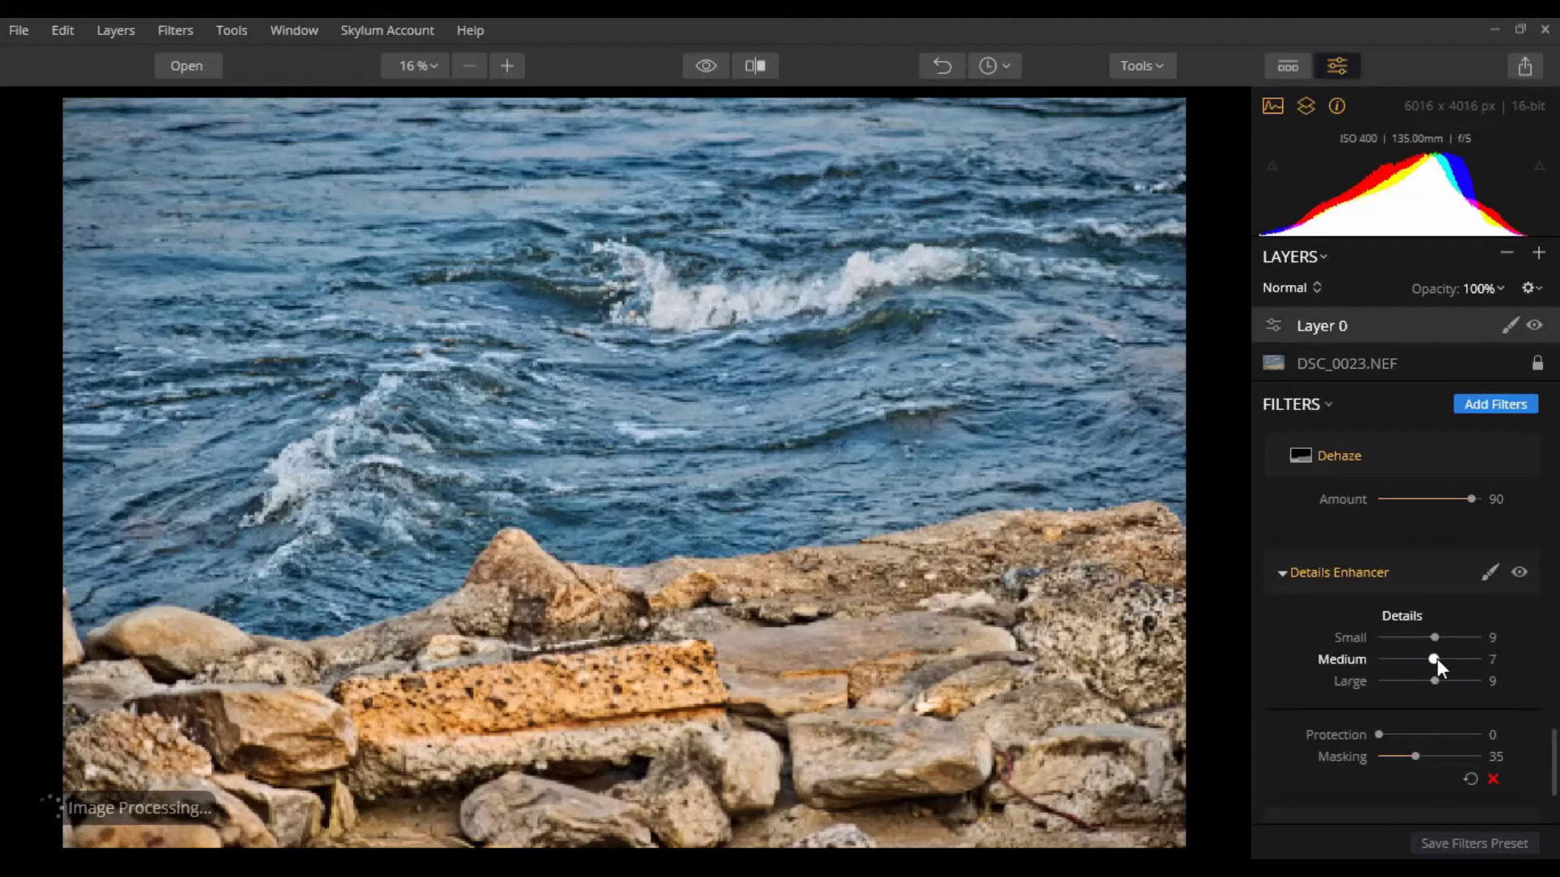
pyautogui.moveTo(1436, 660); pyautogui.dragTo(1438, 658)
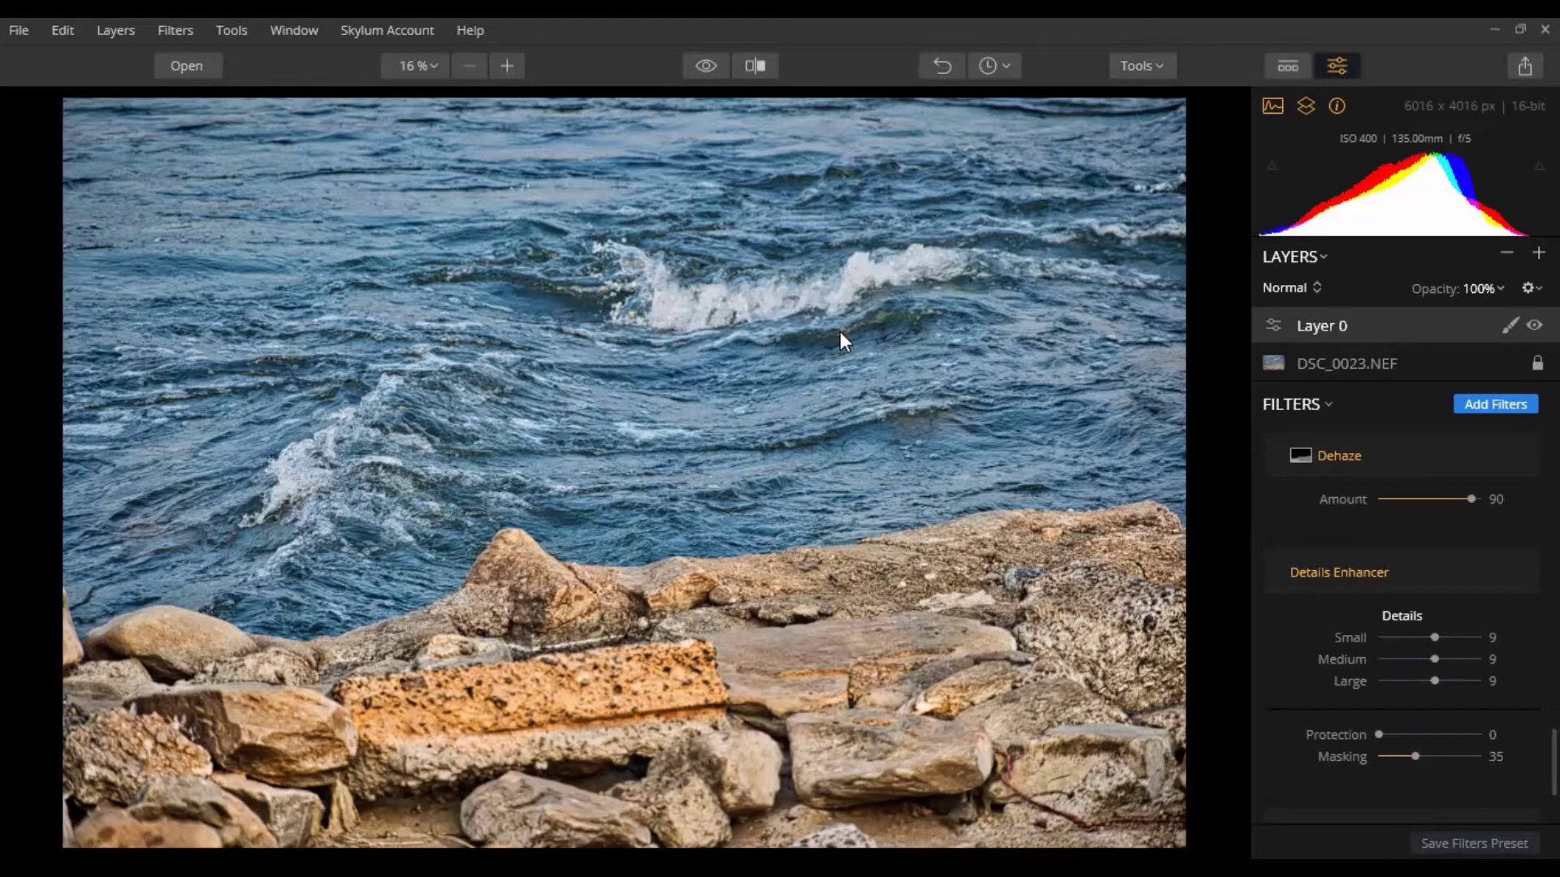
pyautogui.doubleClick(1450, 636)
pyautogui.doubleClick(1448, 655)
pyautogui.doubleClick(1450, 680)
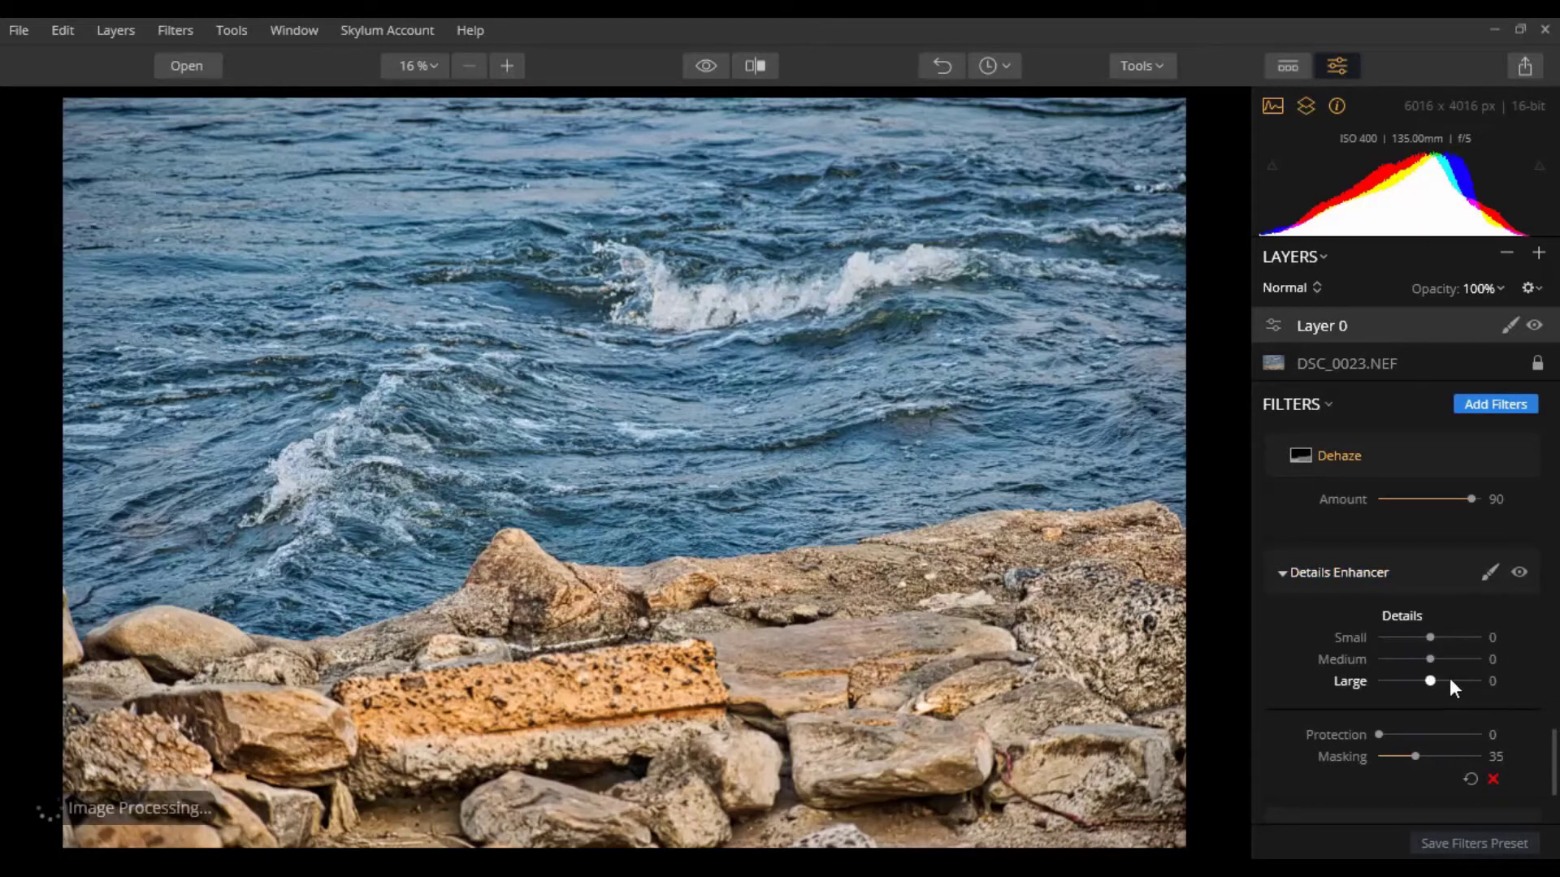
# Start a brush mask for the Details Enhancer and paint the lower rocks with a size 104 brush at 50% opacity
pyautogui.click(1487, 579)
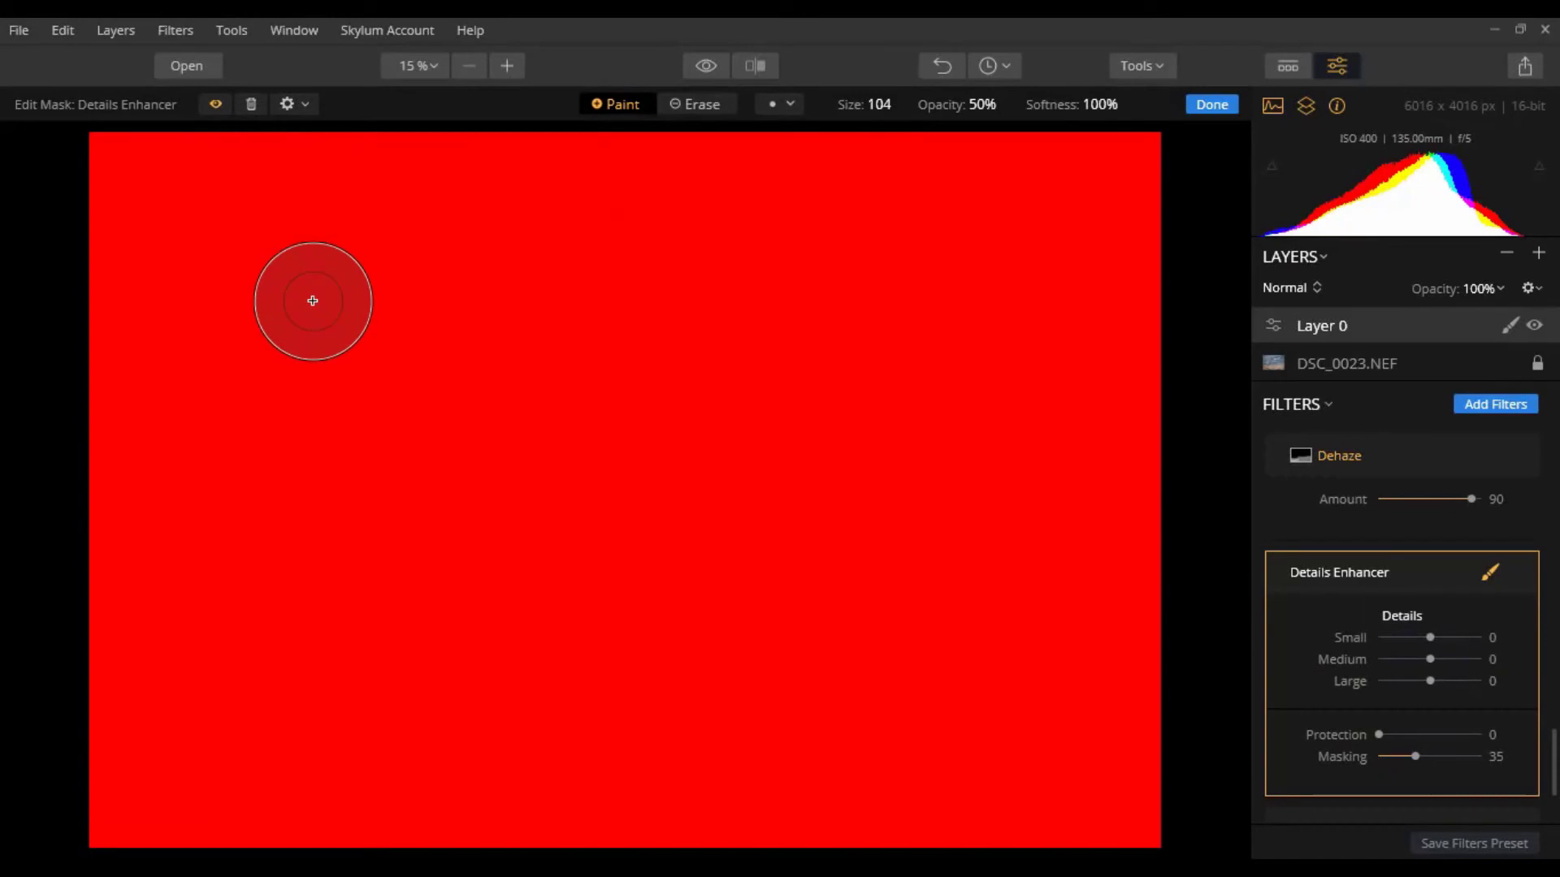
pyautogui.click(216, 105)
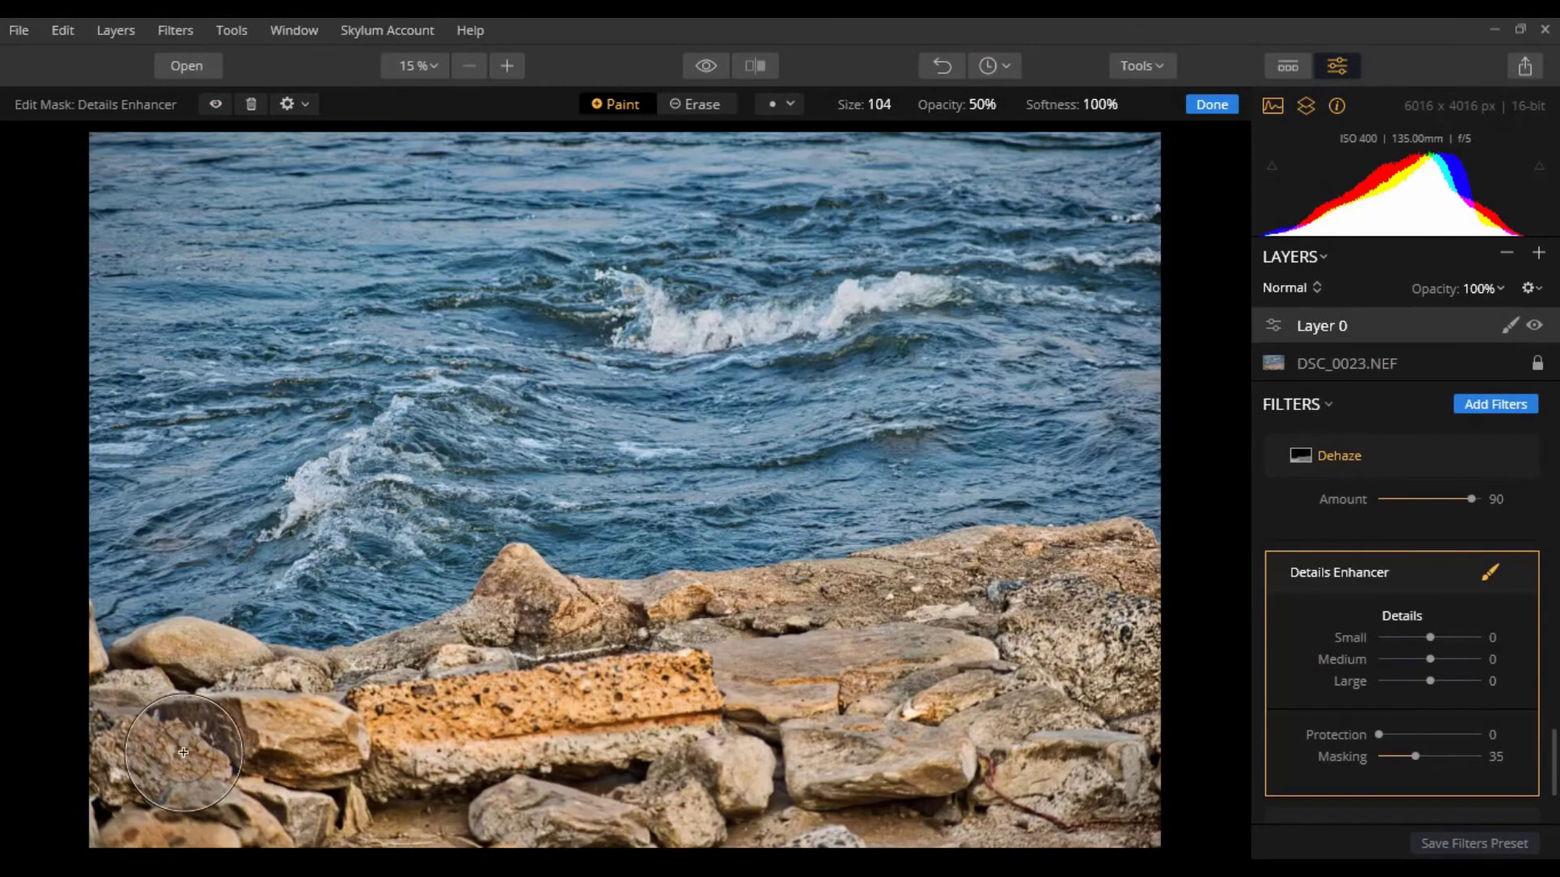
pyautogui.click(137, 752)
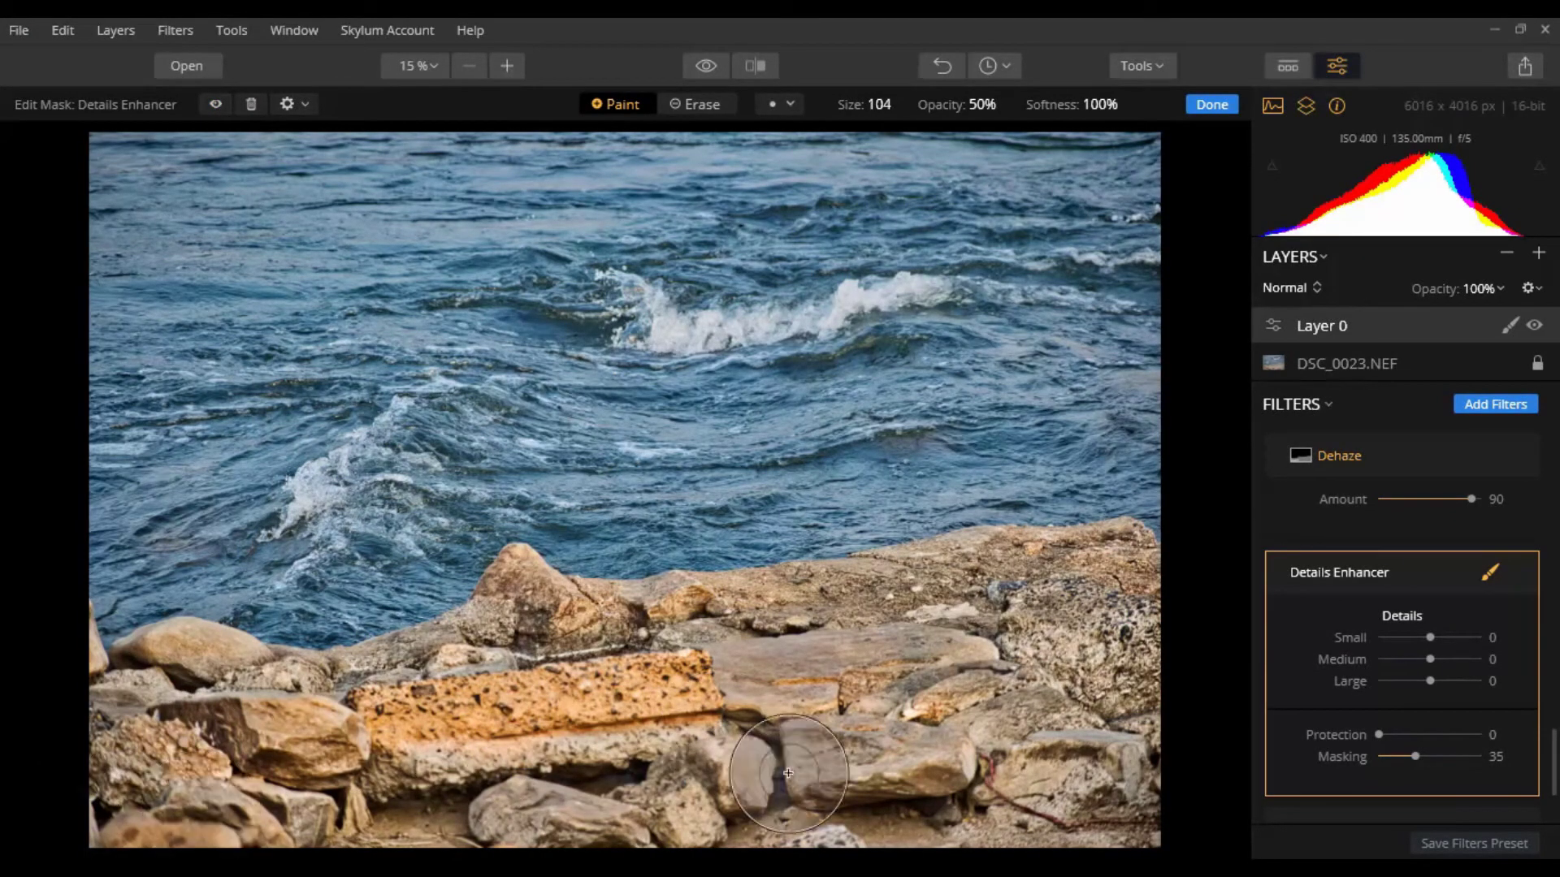
pyautogui.click(237, 161)
pyautogui.click(374, 379)
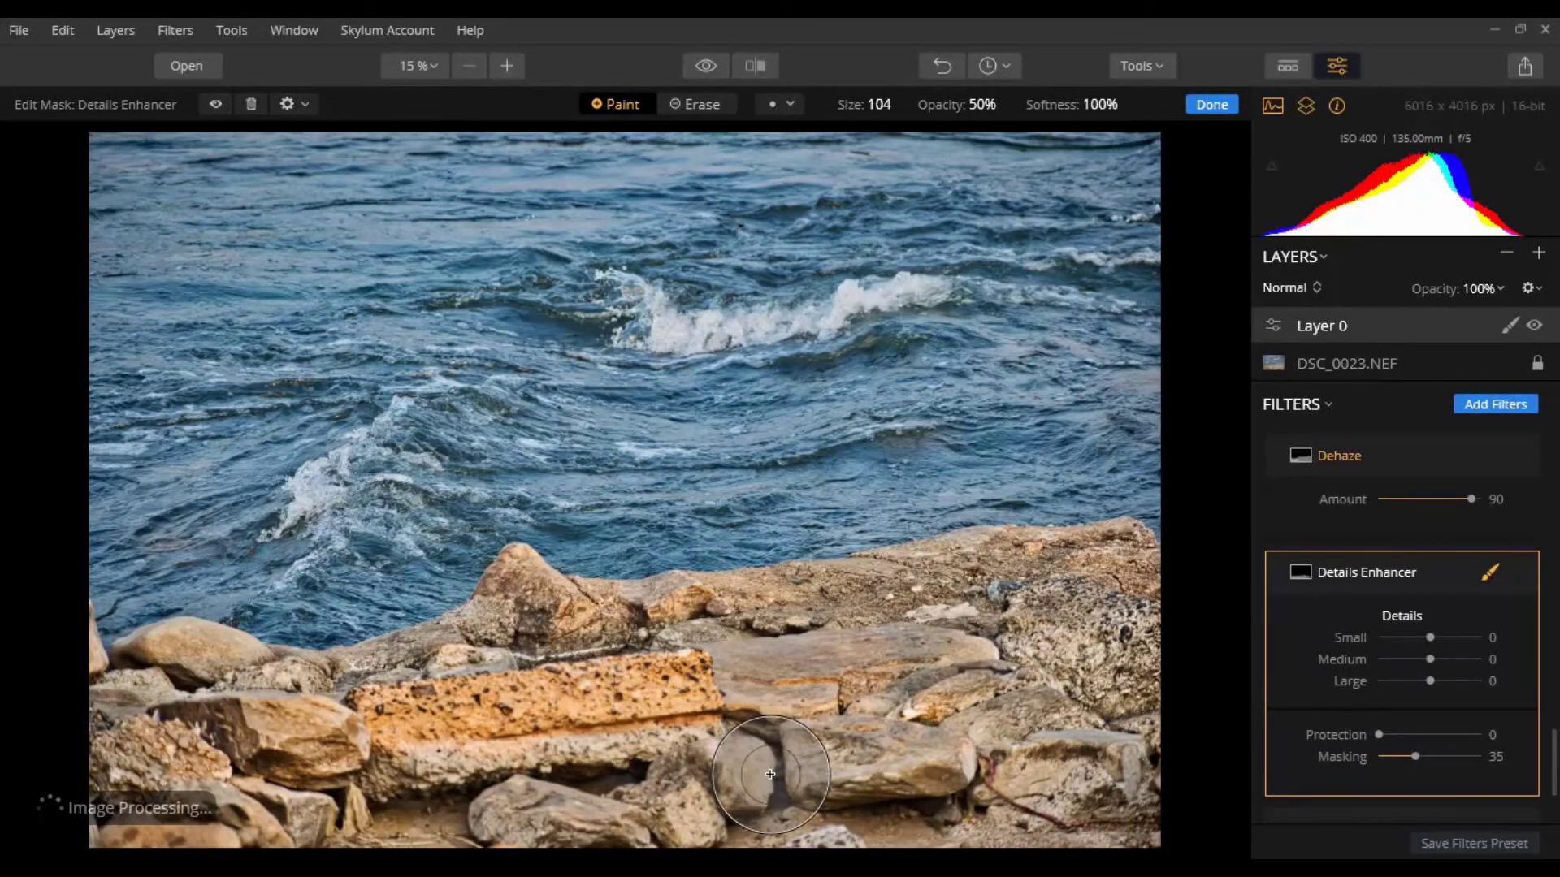
# Show the Details Enhancer mask overlay, extend the mask over the remaining rocks up to the waterline, and finish the mask
pyautogui.click(215, 104)
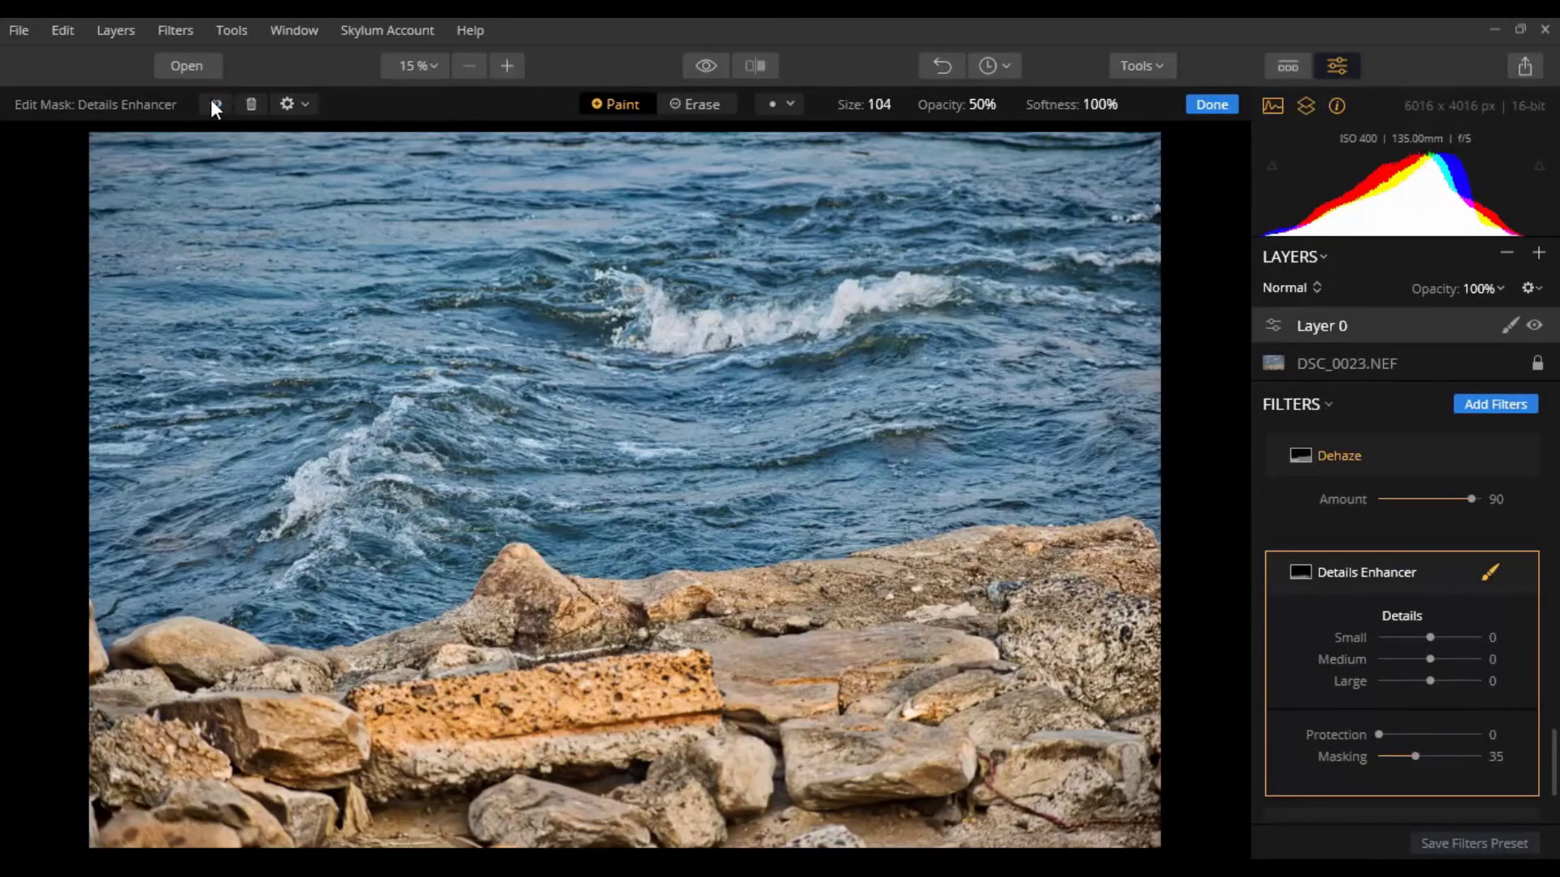
pyautogui.click(214, 104)
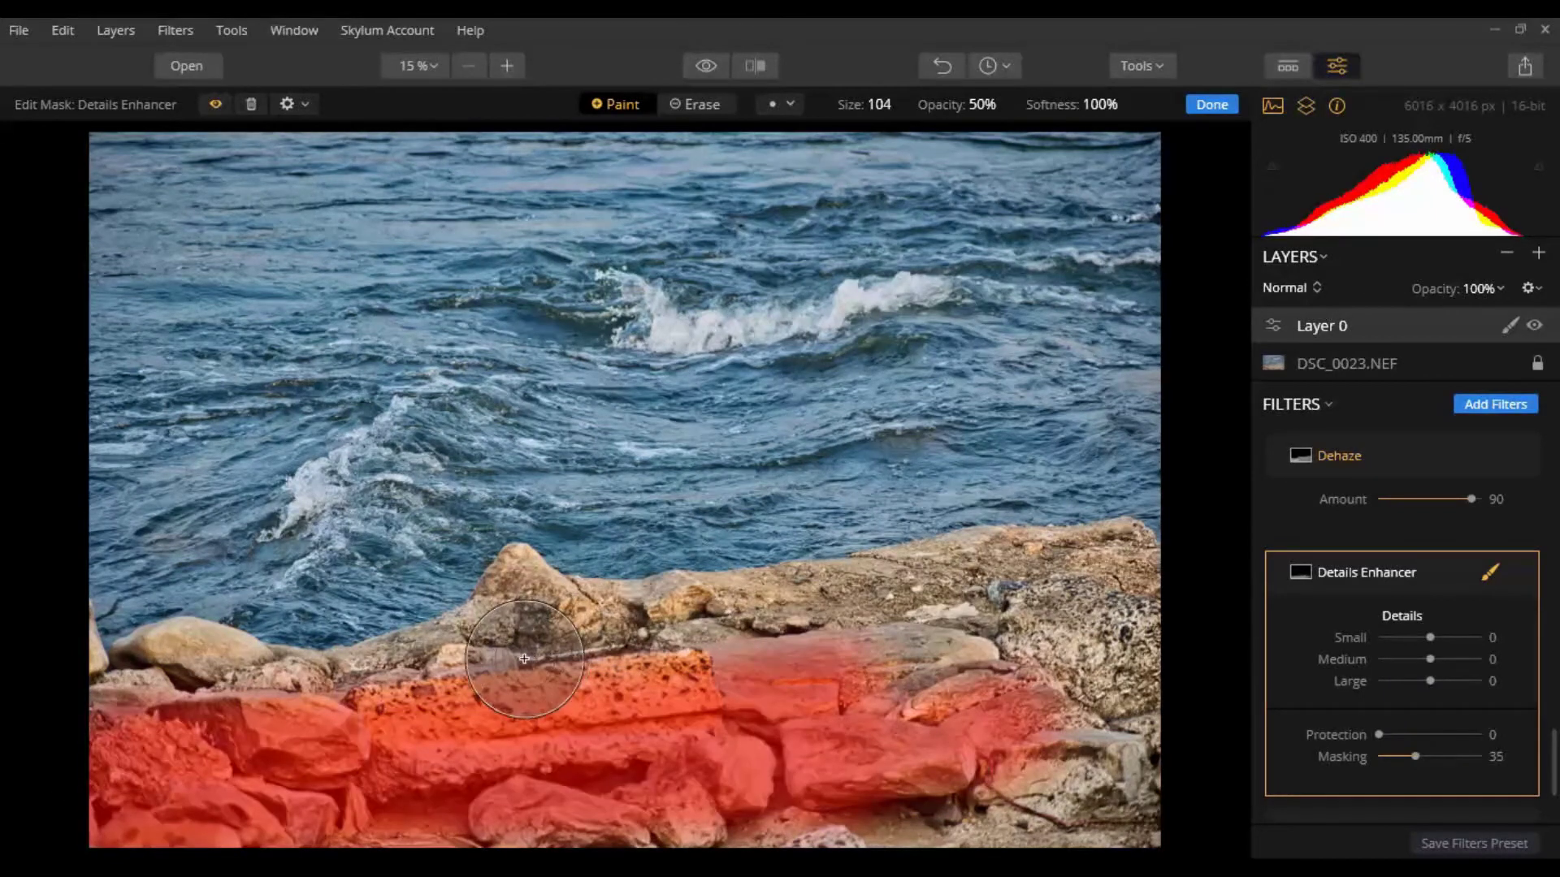
pyautogui.moveTo(513, 651)
pyautogui.mouseDown()
pyautogui.moveTo(1156, 552)
pyautogui.moveTo(1125, 664)
pyautogui.moveTo(1121, 787)
pyautogui.moveTo(964, 754)
pyautogui.moveTo(997, 680)
pyautogui.moveTo(1079, 671)
pyautogui.moveTo(1030, 813)
pyautogui.moveTo(730, 857)
pyautogui.moveTo(1085, 840)
pyautogui.moveTo(651, 843)
pyautogui.moveTo(133, 754)
pyautogui.moveTo(133, 713)
pyautogui.mouseUp()
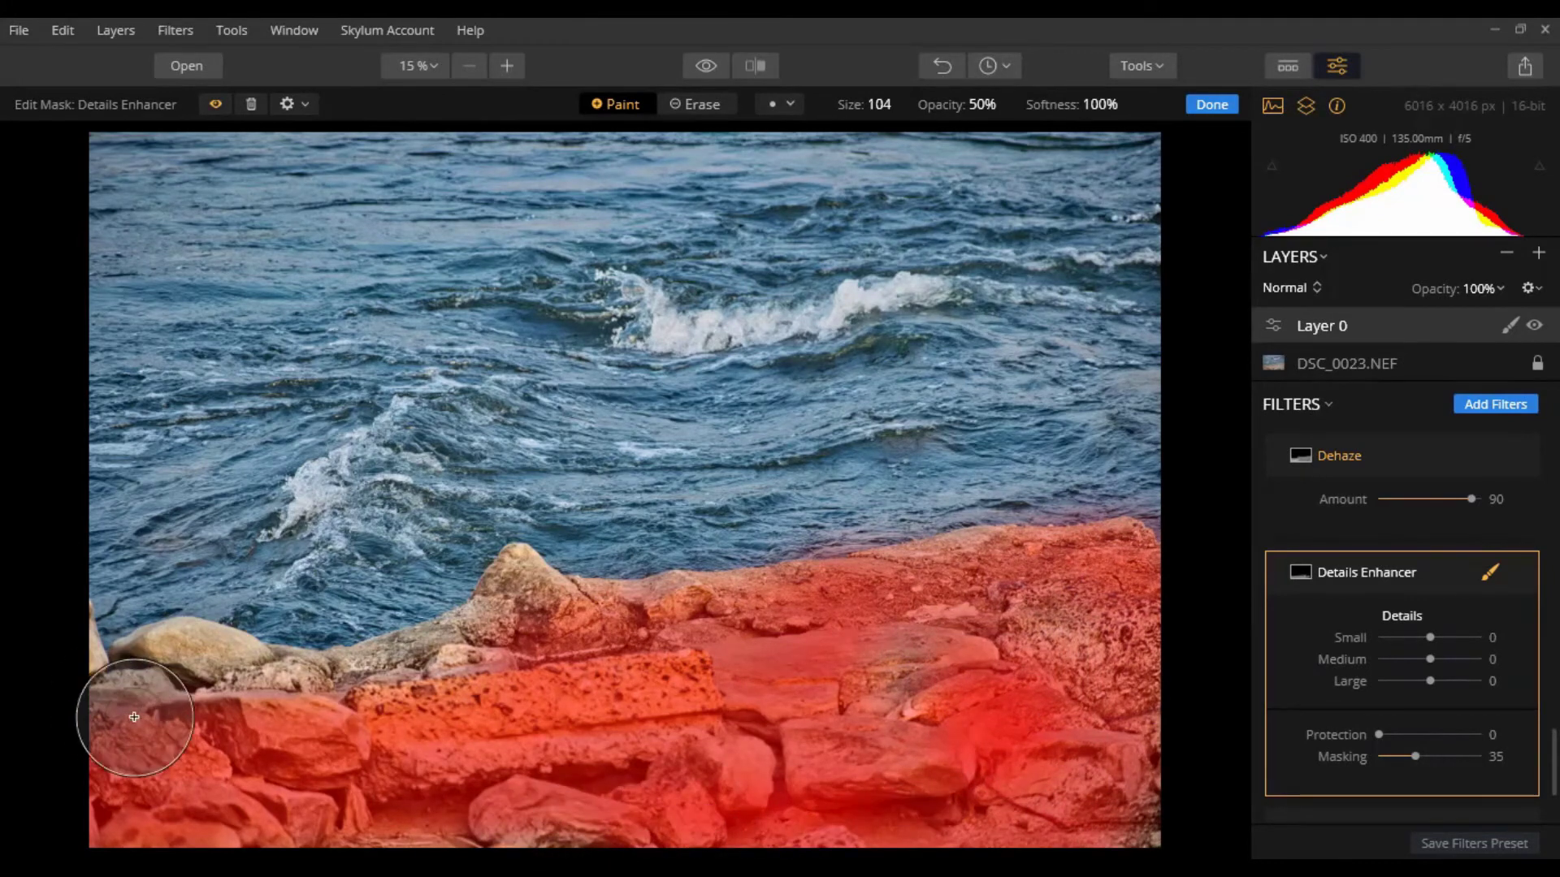
pyautogui.moveTo(179, 667)
pyautogui.mouseDown()
pyautogui.moveTo(300, 680)
pyautogui.moveTo(439, 656)
pyautogui.moveTo(529, 610)
pyautogui.mouseUp()
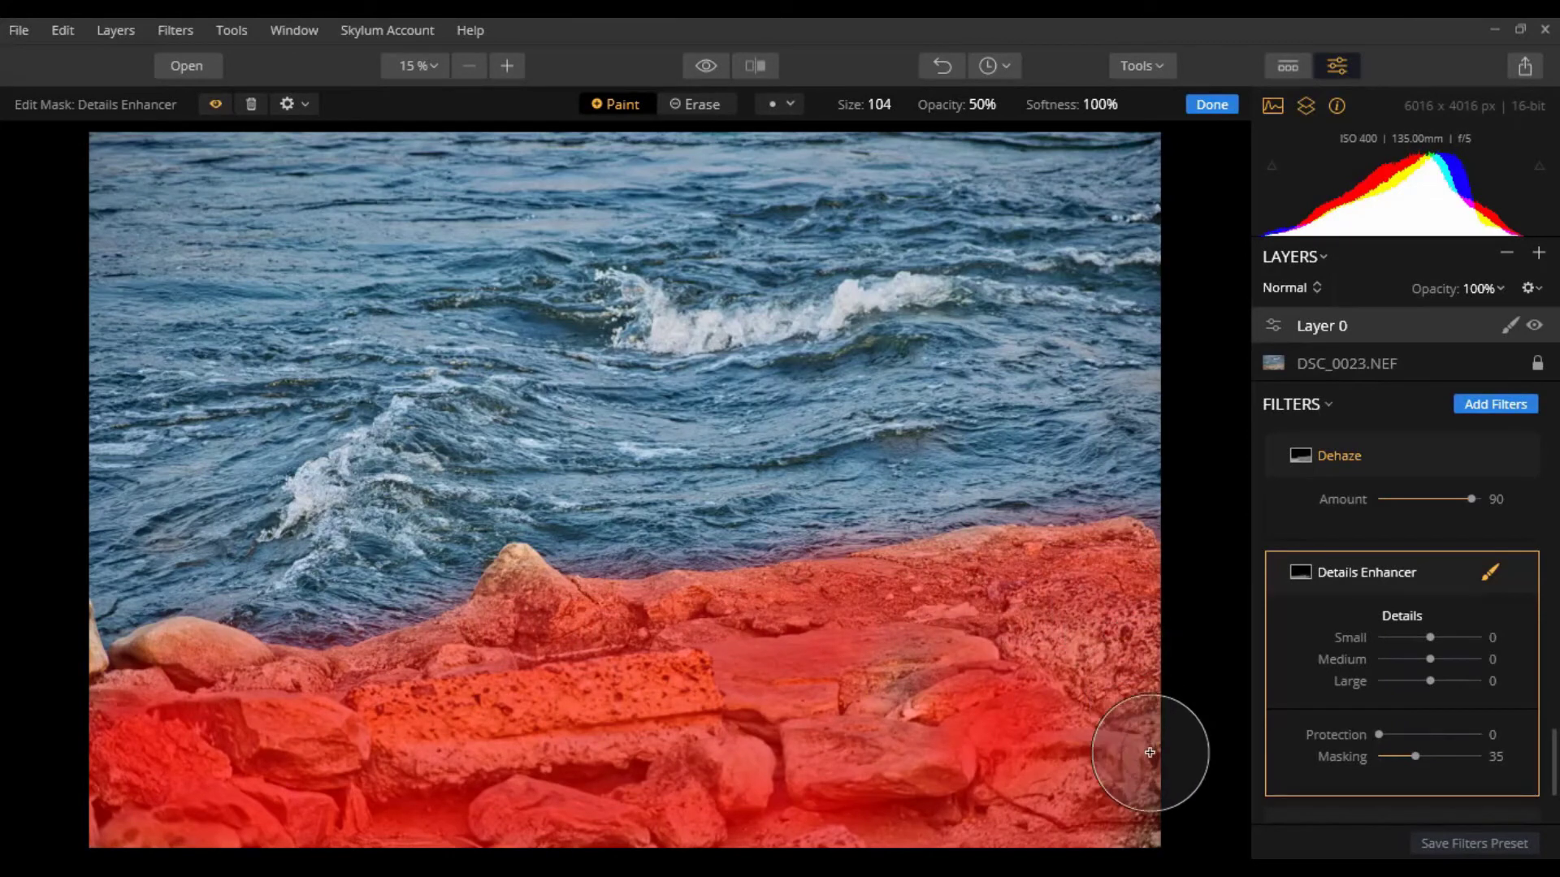
pyautogui.moveTo(123, 661)
pyautogui.mouseDown()
pyautogui.moveTo(134, 676)
pyautogui.moveTo(103, 691)
pyautogui.mouseUp()
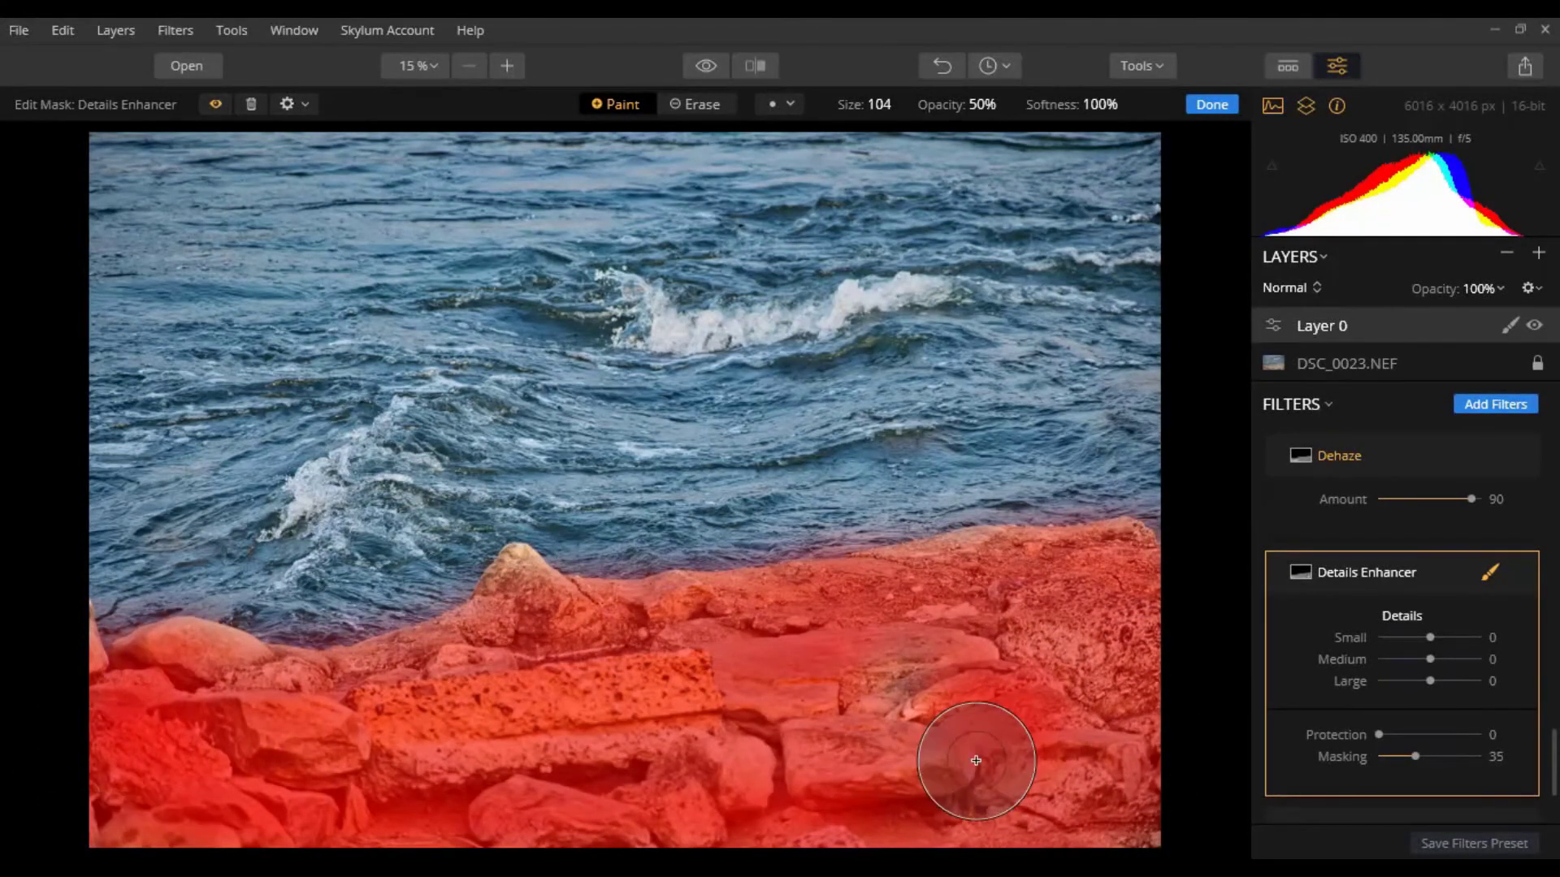
pyautogui.click(1221, 104)
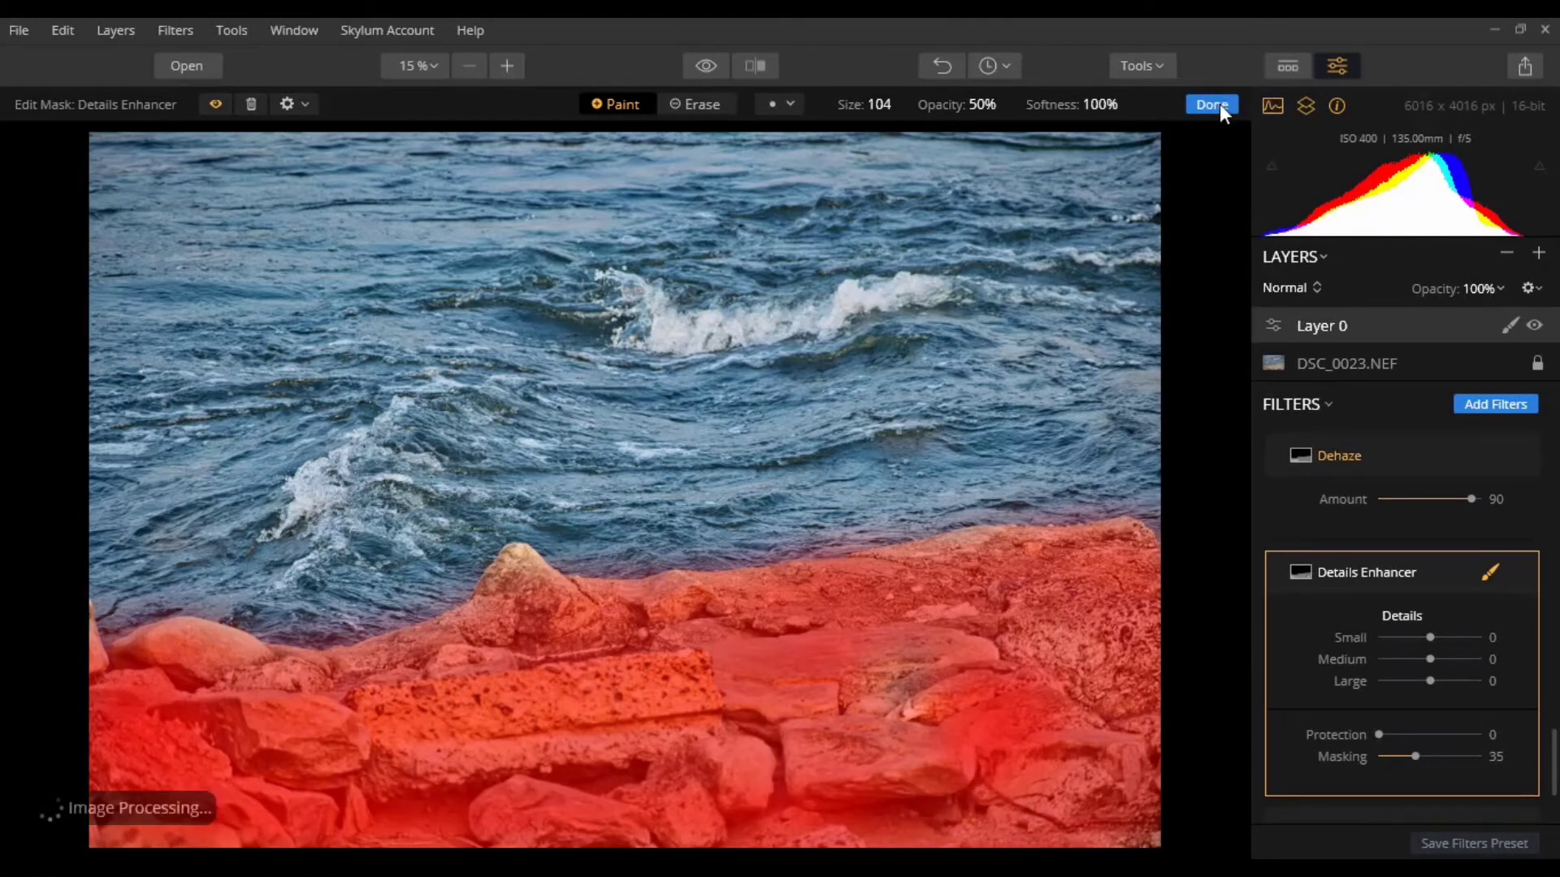
# Set the Details Enhancer's Small, Medium and Large details to 9 each
pyautogui.click(1443, 637)
pyautogui.moveTo(1431, 640); pyautogui.dragTo(1434, 661)
pyautogui.click(1430, 662)
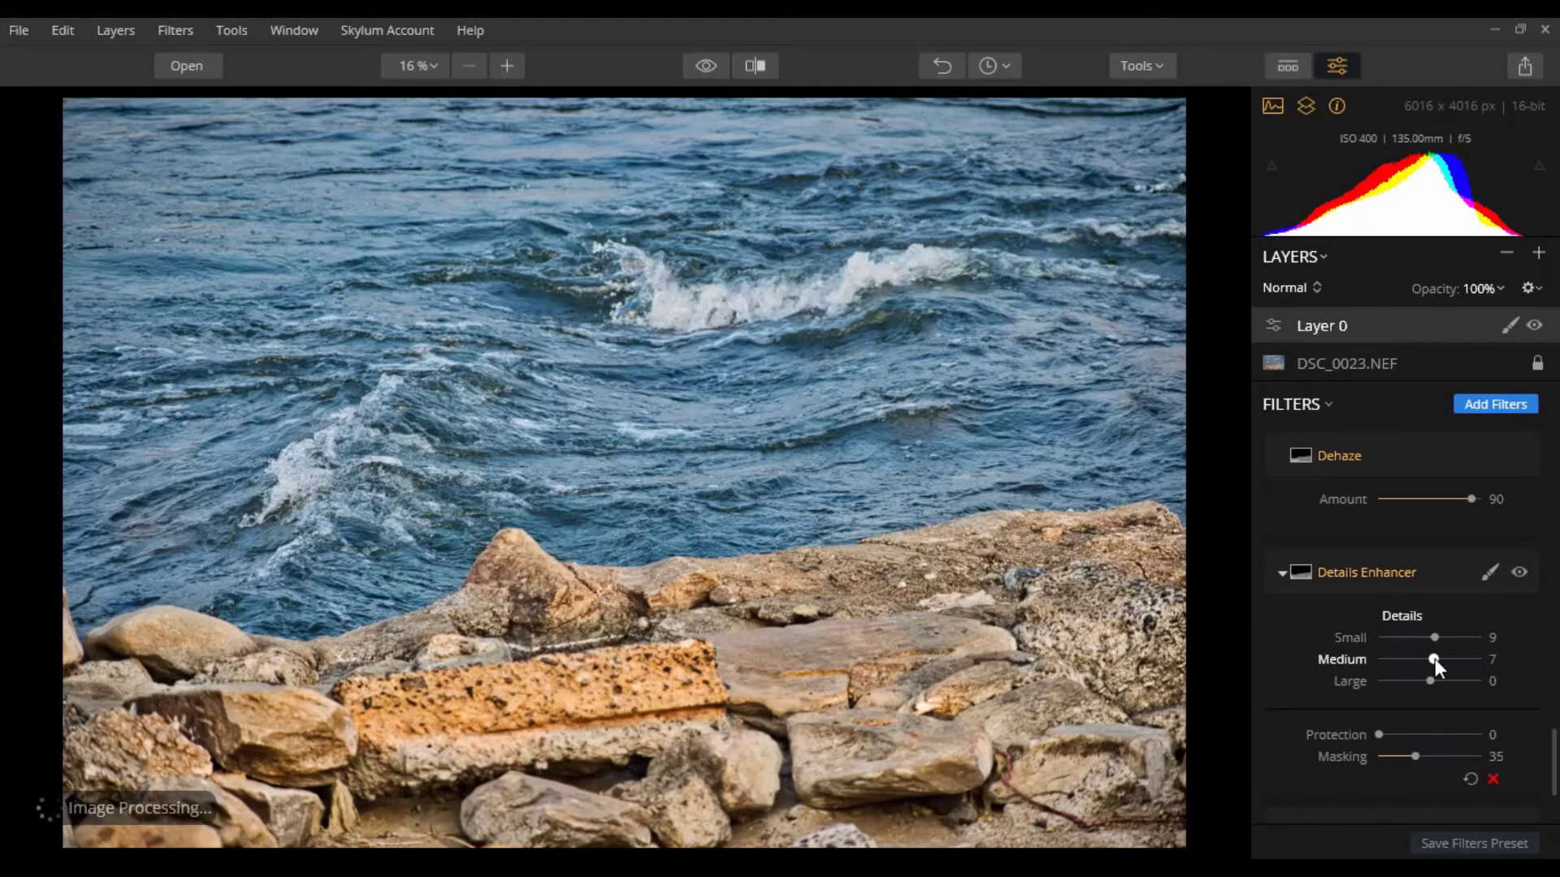
pyautogui.moveTo(1431, 681); pyautogui.dragTo(1436, 679)
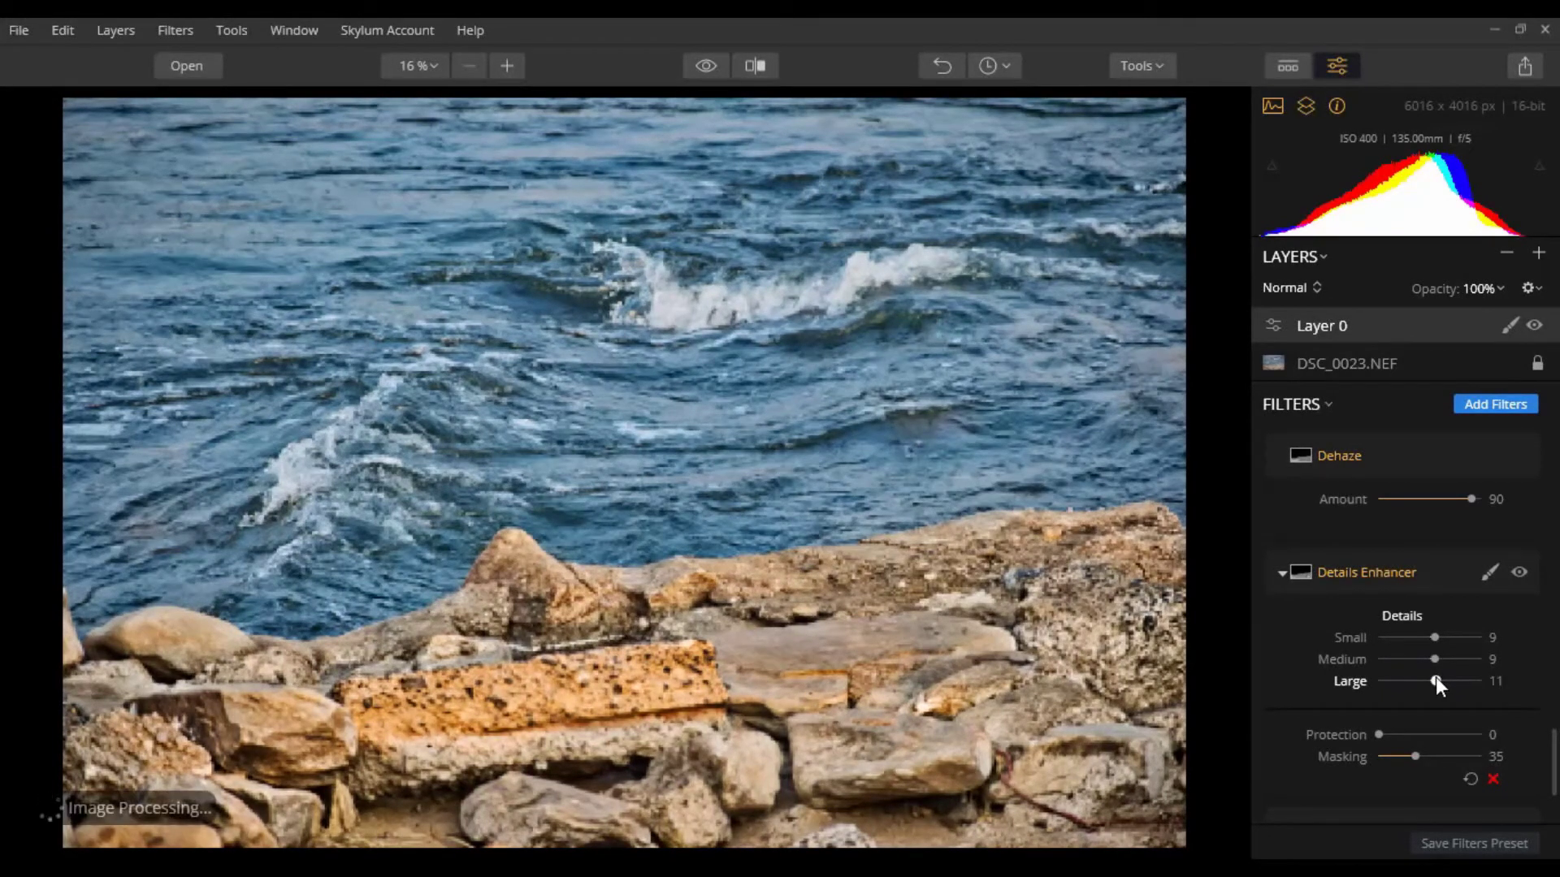
pyautogui.click(1505, 676)
pyautogui.press('BackSpace')
pyautogui.press('BackSpace')
pyautogui.press('Return')
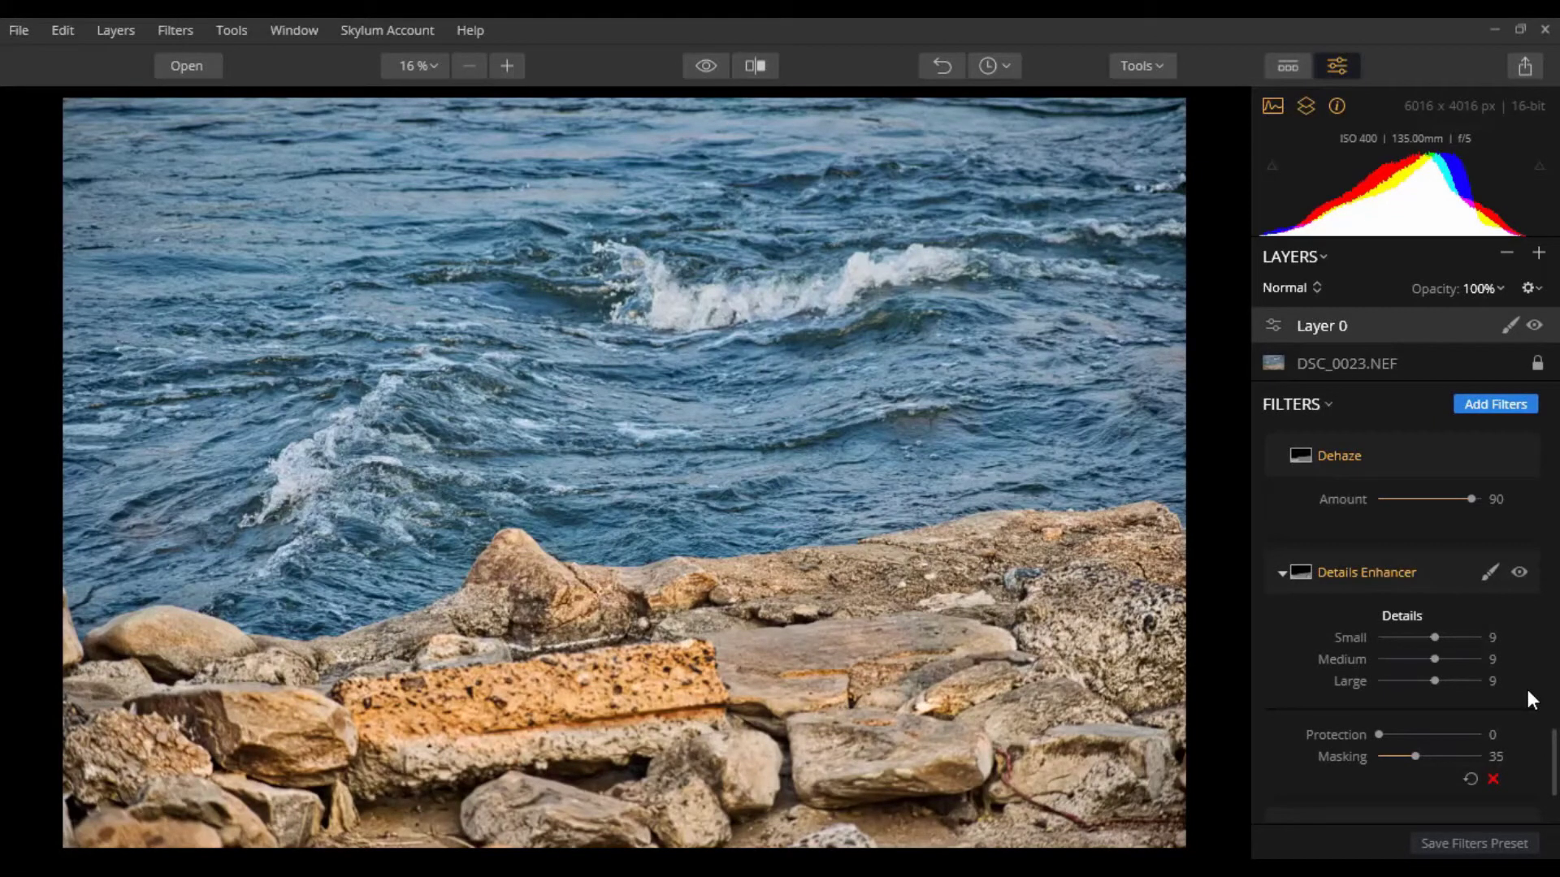
# Compare the edited photo with the original using the full preview toggle and the before/after split view across the water and rocks
pyautogui.click(709, 61)
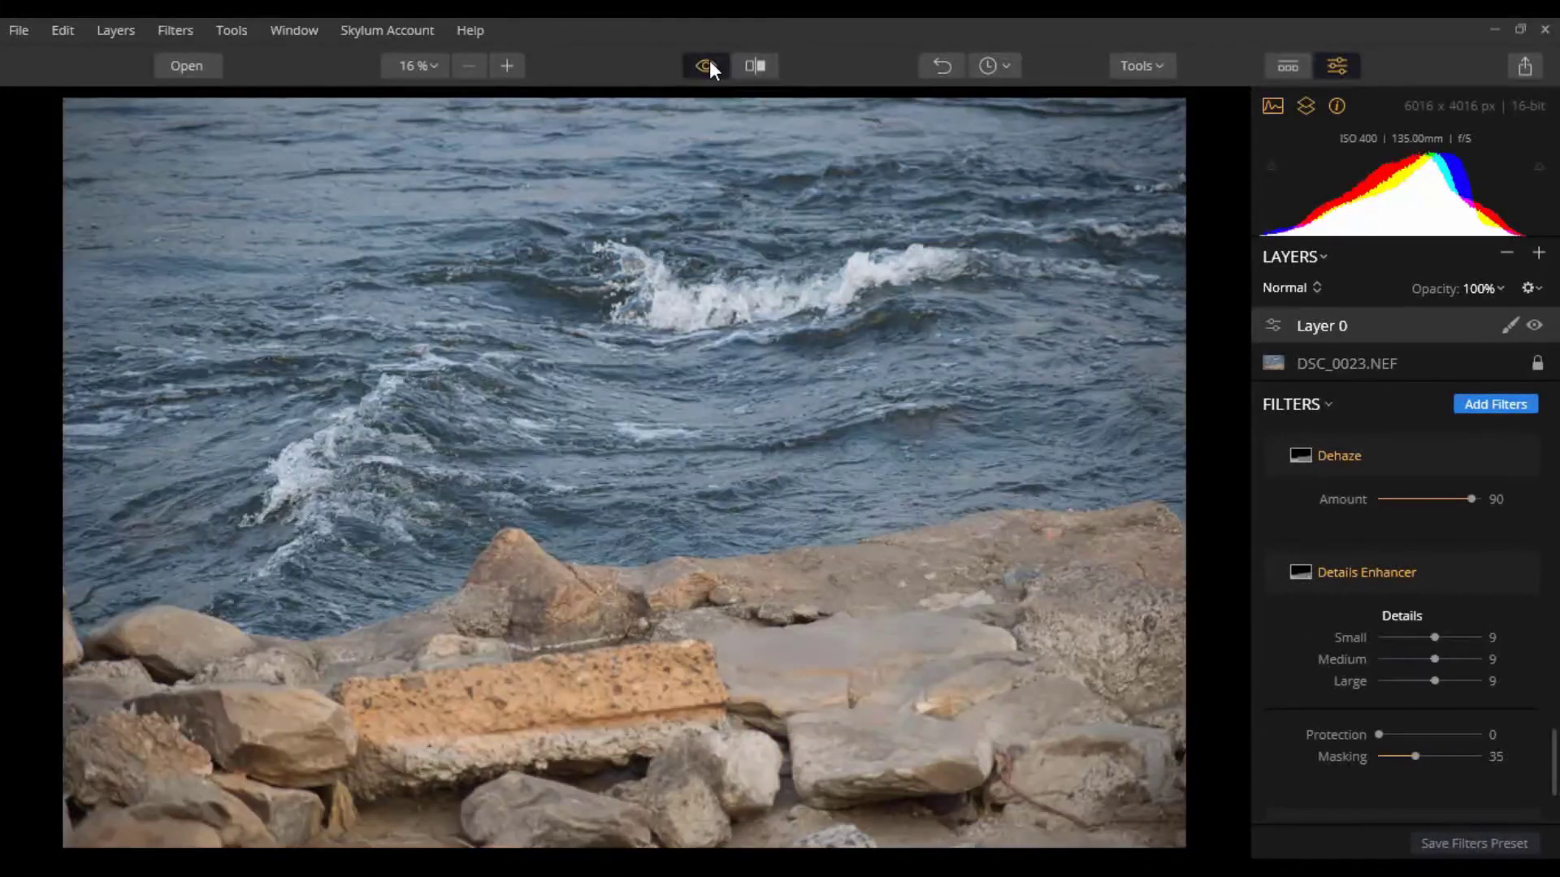
pyautogui.click(710, 61)
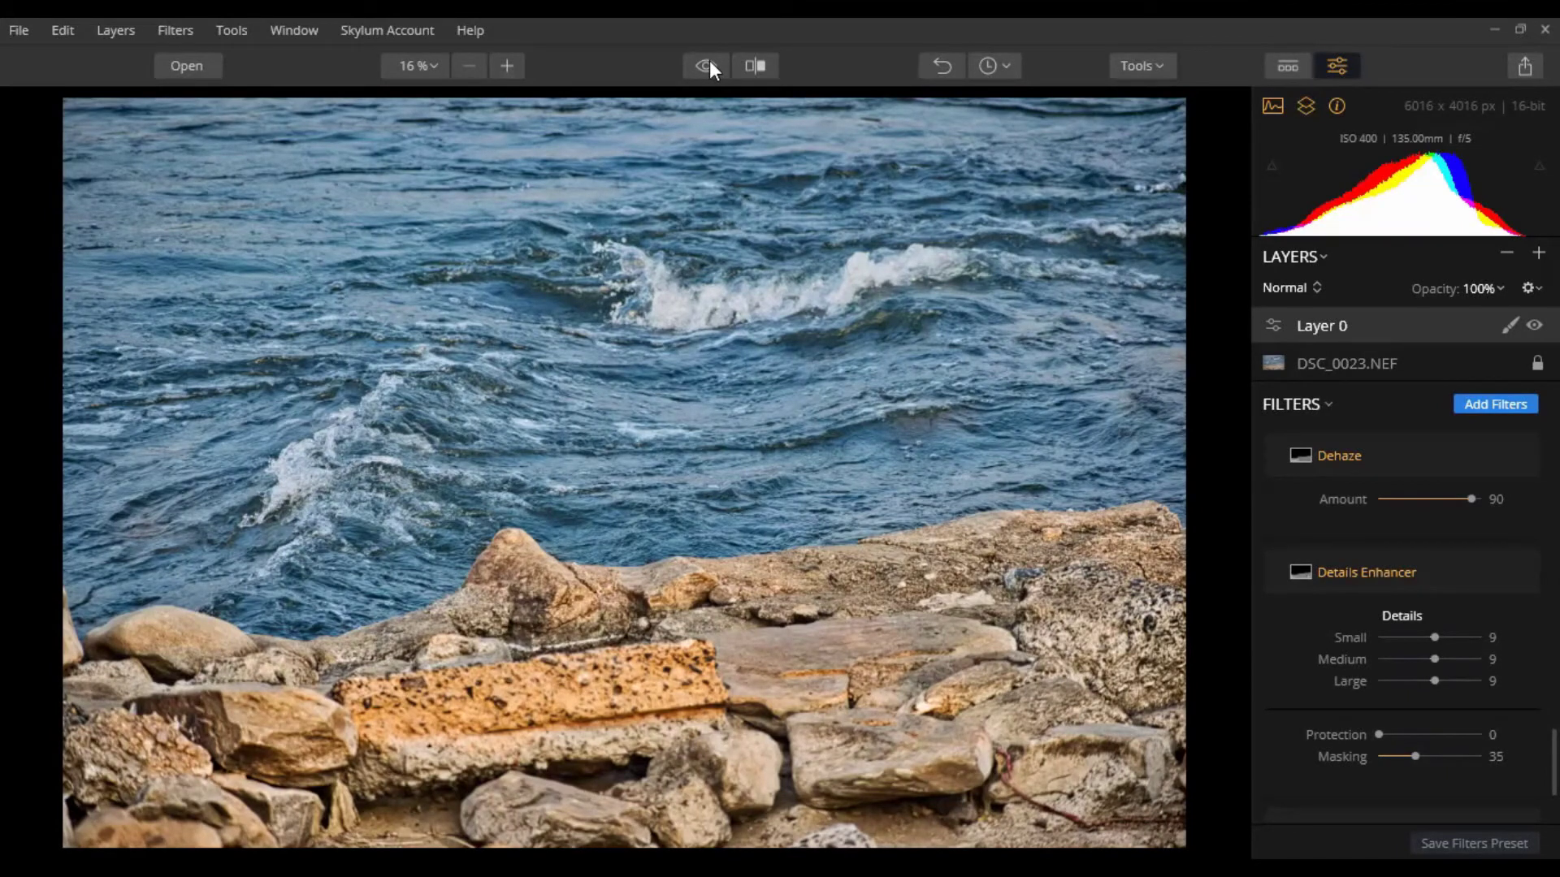
pyautogui.click(764, 65)
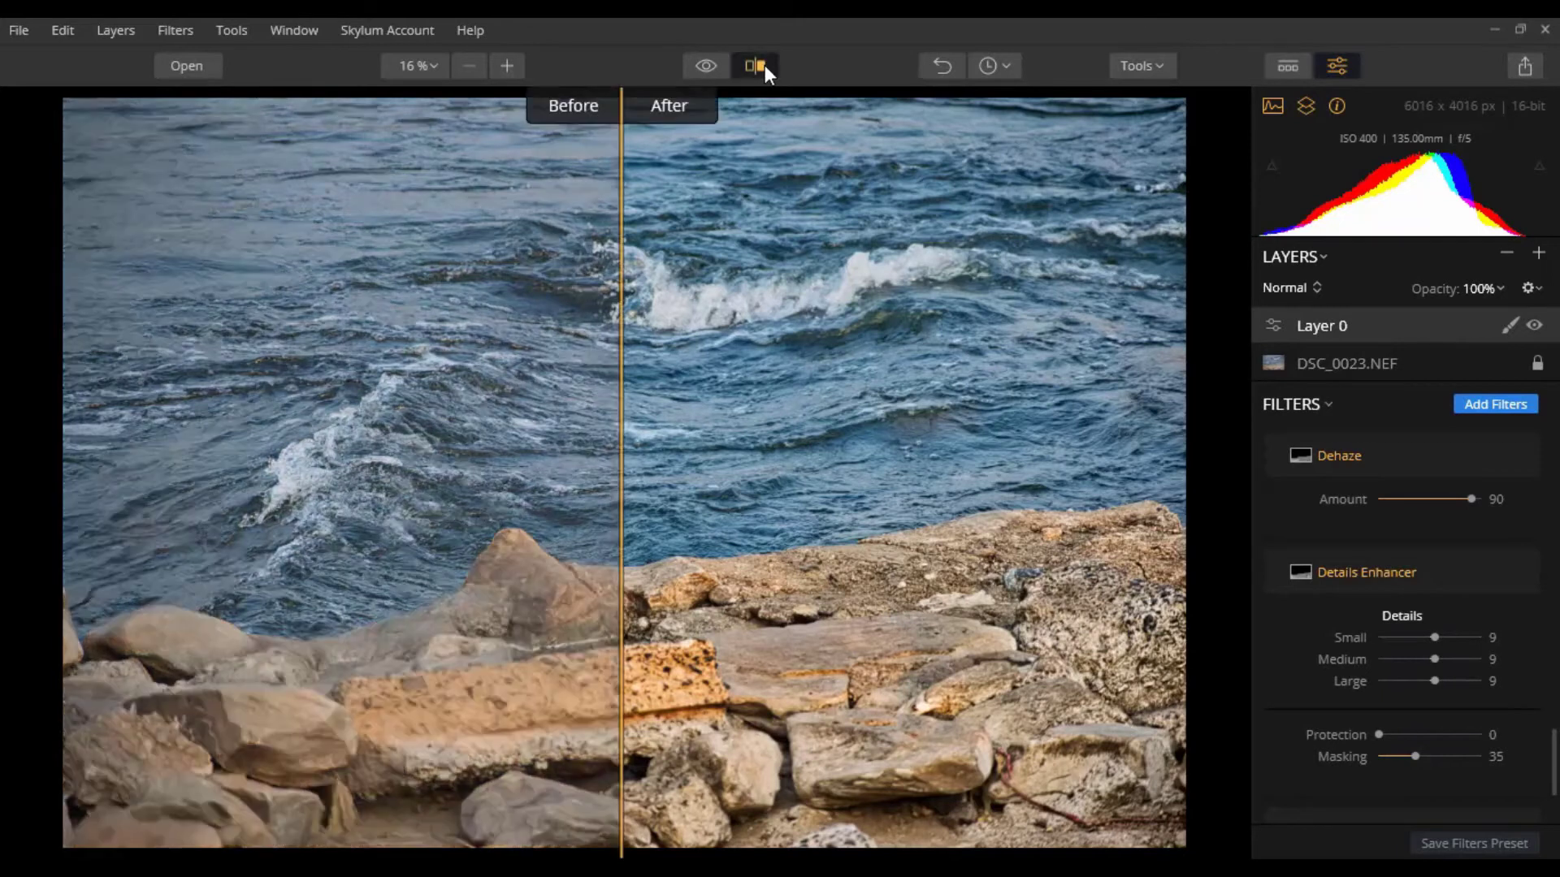
pyautogui.moveTo(621, 471); pyautogui.dragTo(662, 471)
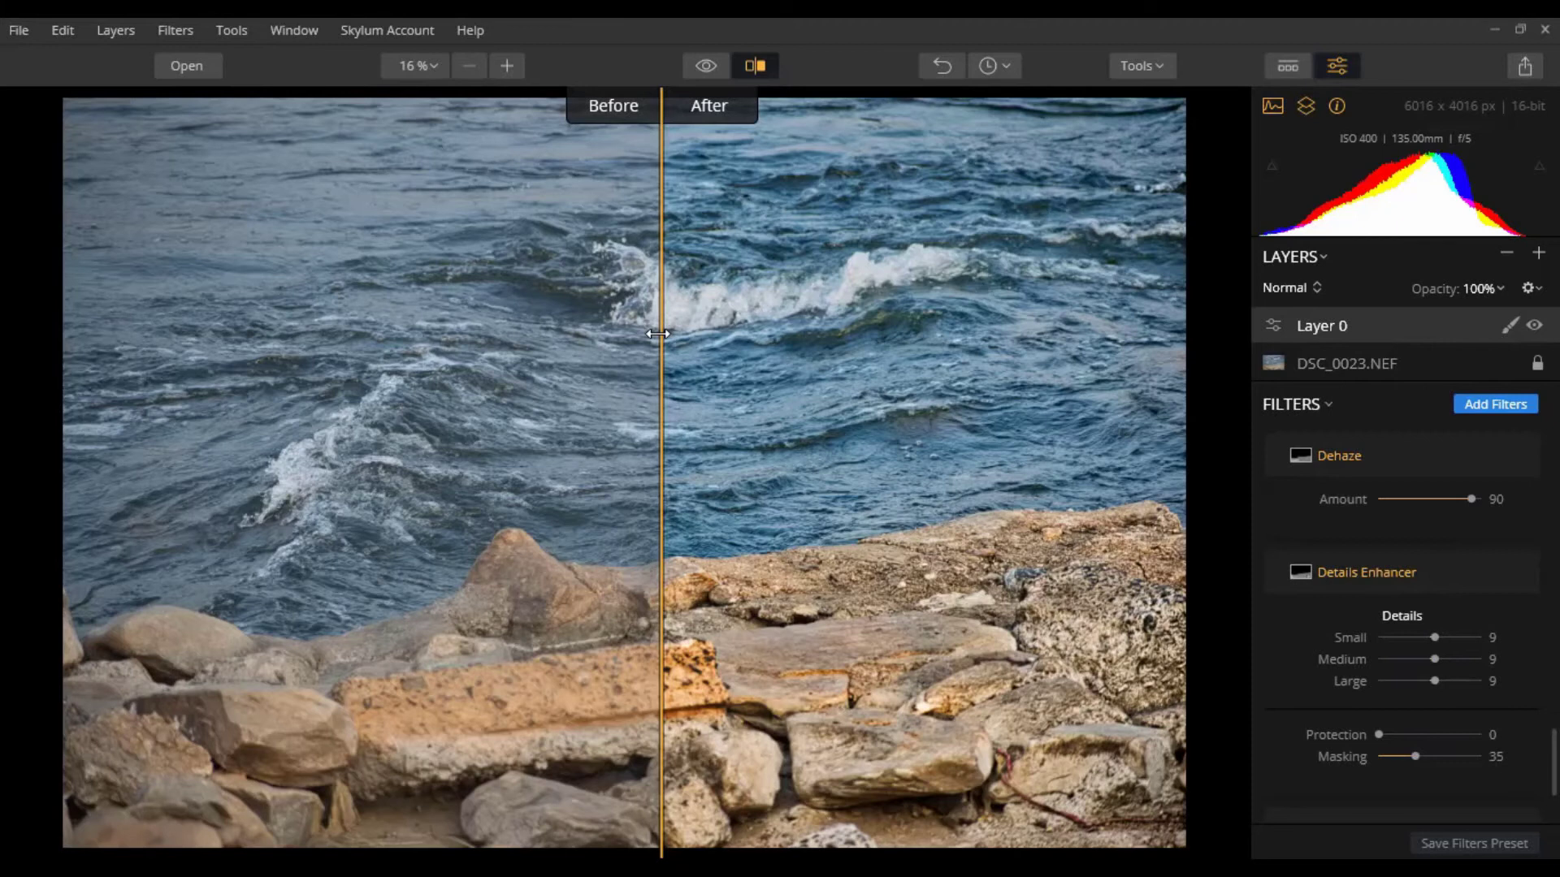
pyautogui.moveTo(658, 333); pyautogui.dragTo(1082, 358)
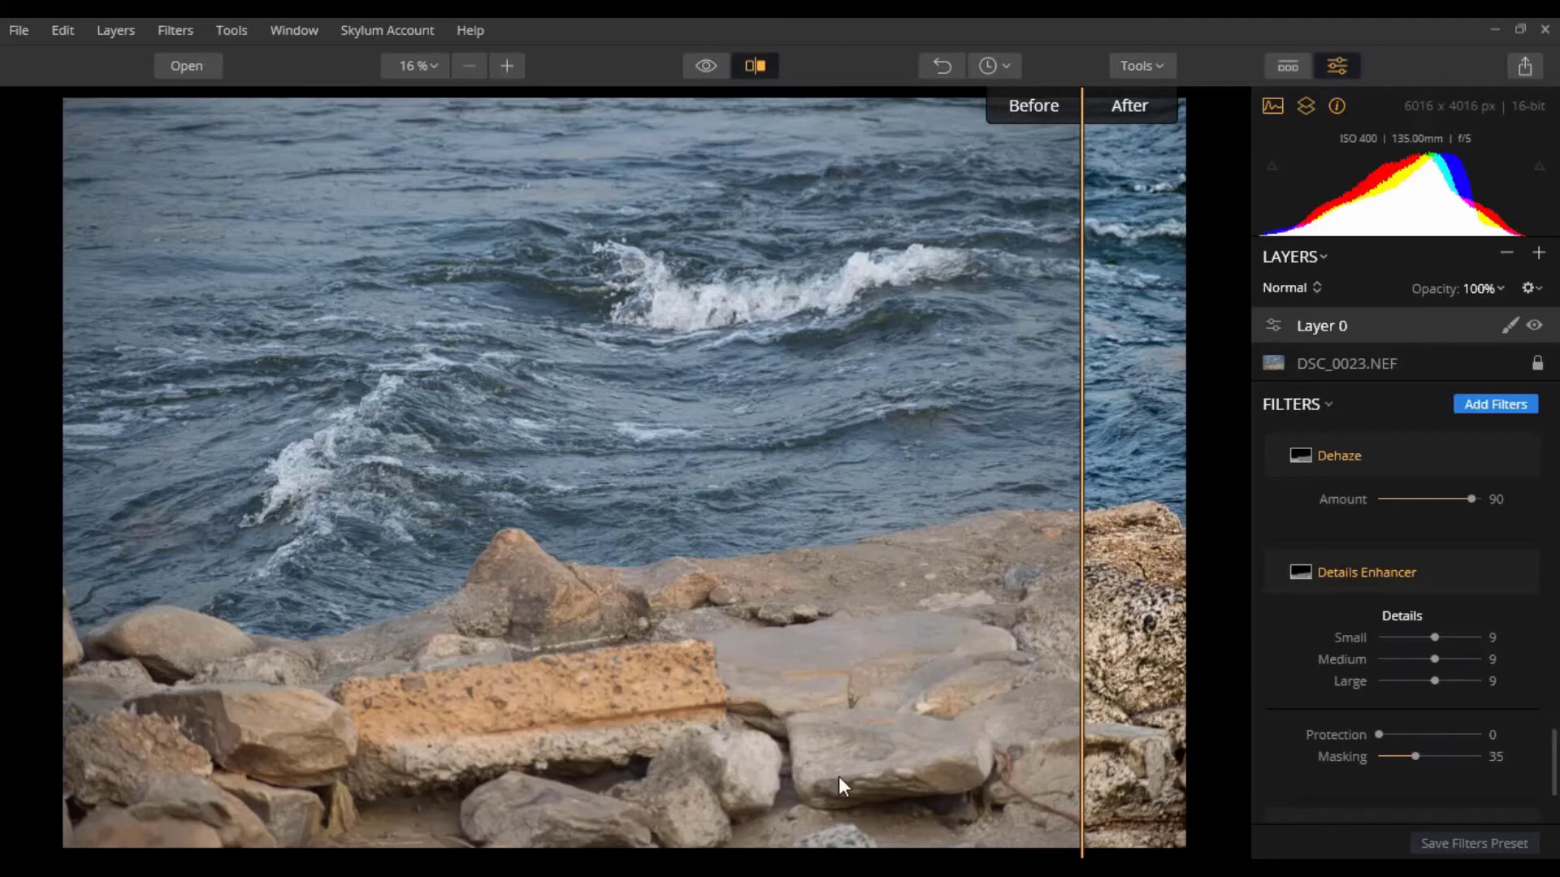
pyautogui.moveTo(1081, 550); pyautogui.dragTo(1083, 715)
pyautogui.moveTo(1093, 716); pyautogui.dragTo(130, 850)
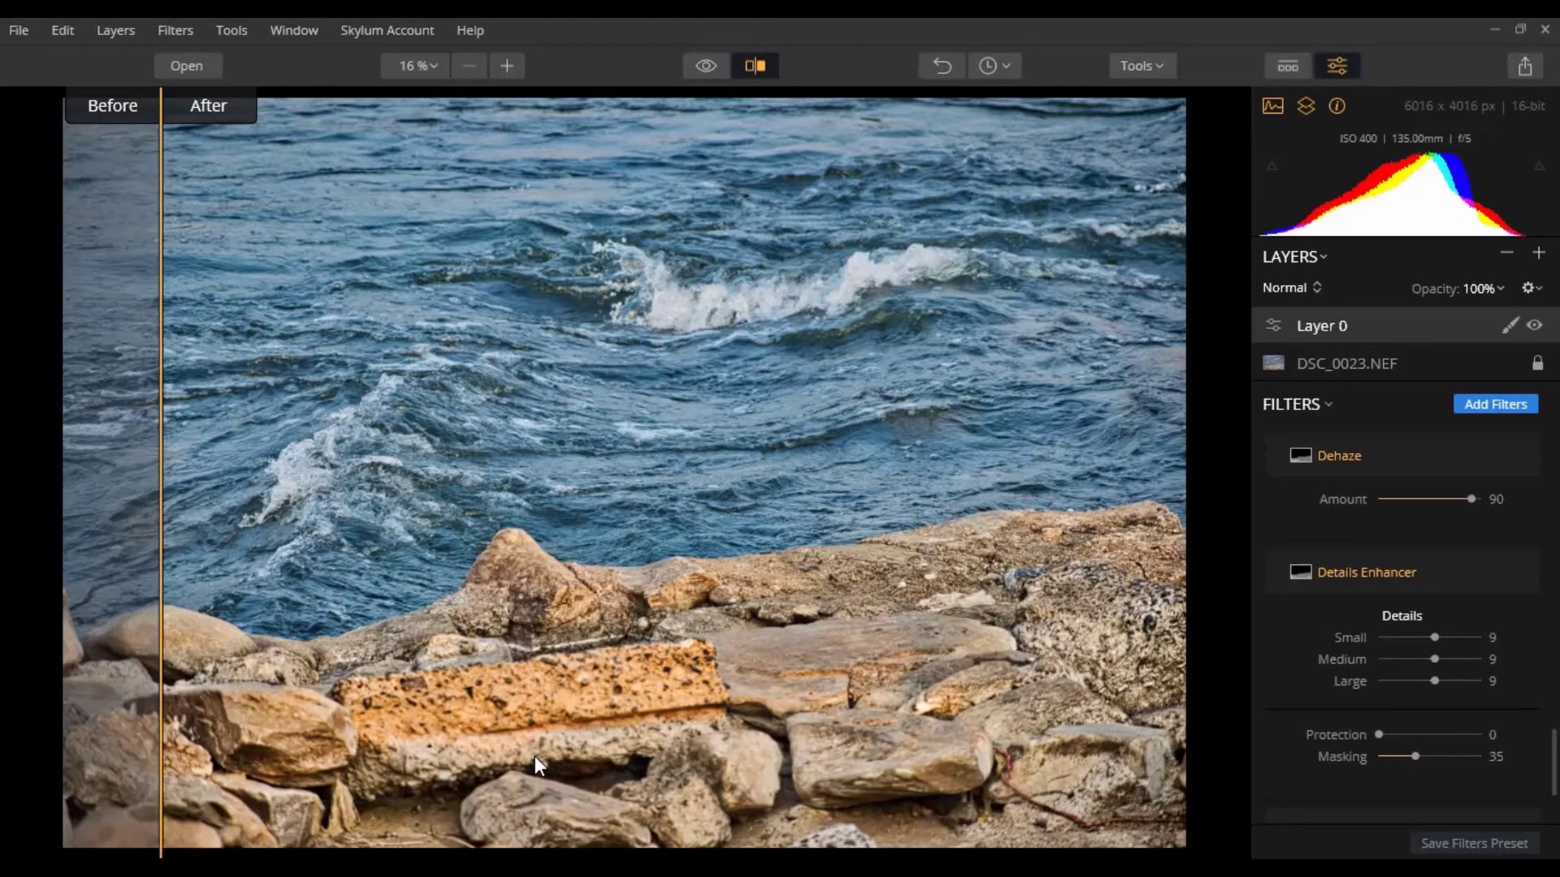
pyautogui.click(760, 66)
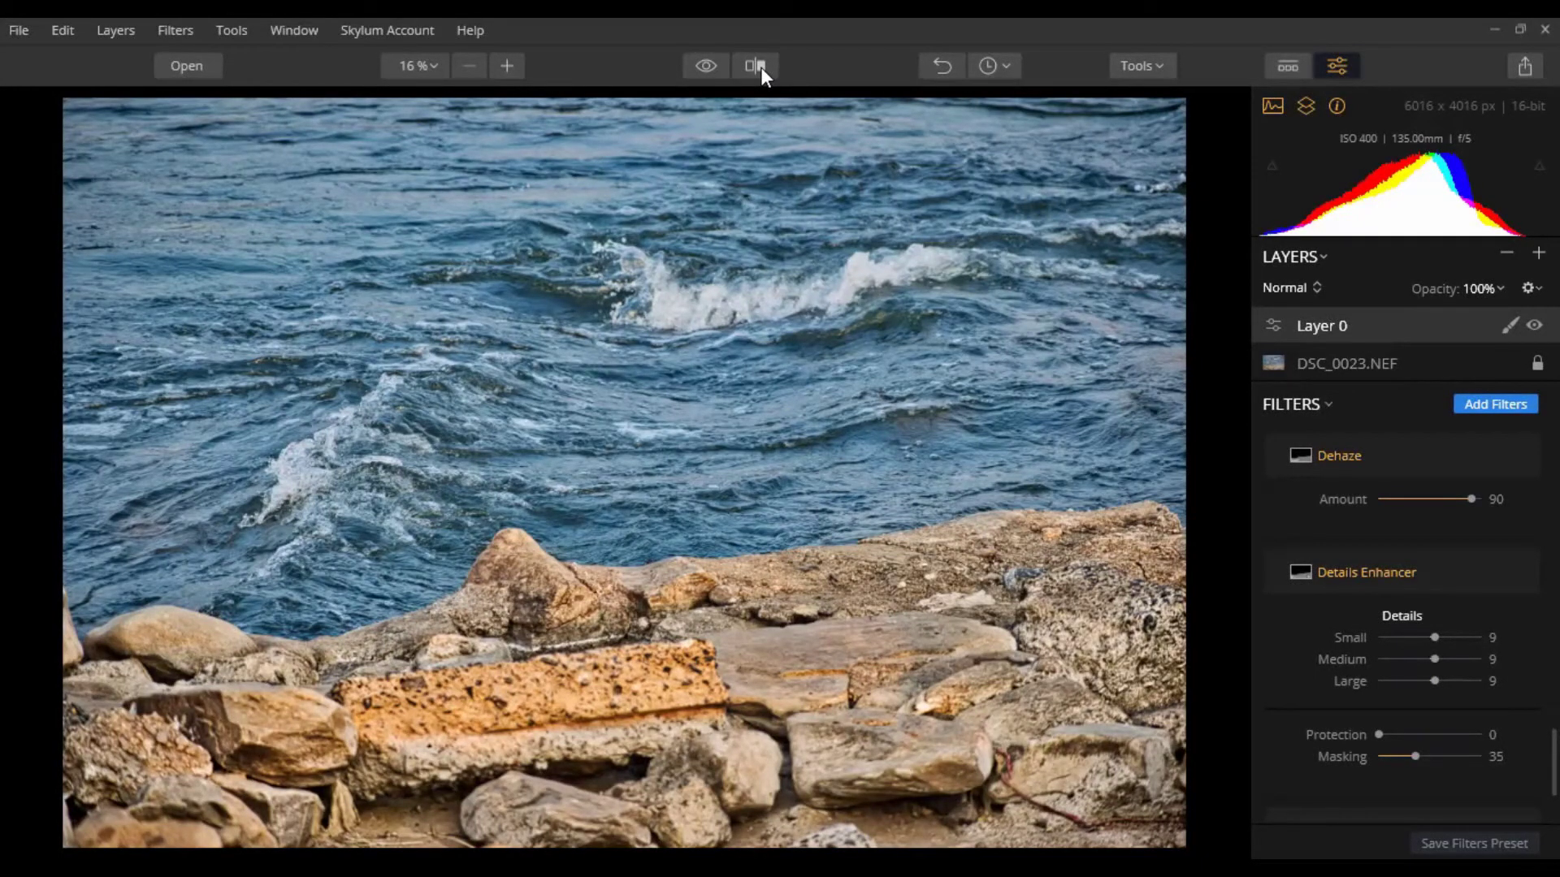
# Add the Denoise filter to Layer 0 from the filter catalog and close the catalog
pyautogui.click(1521, 404)
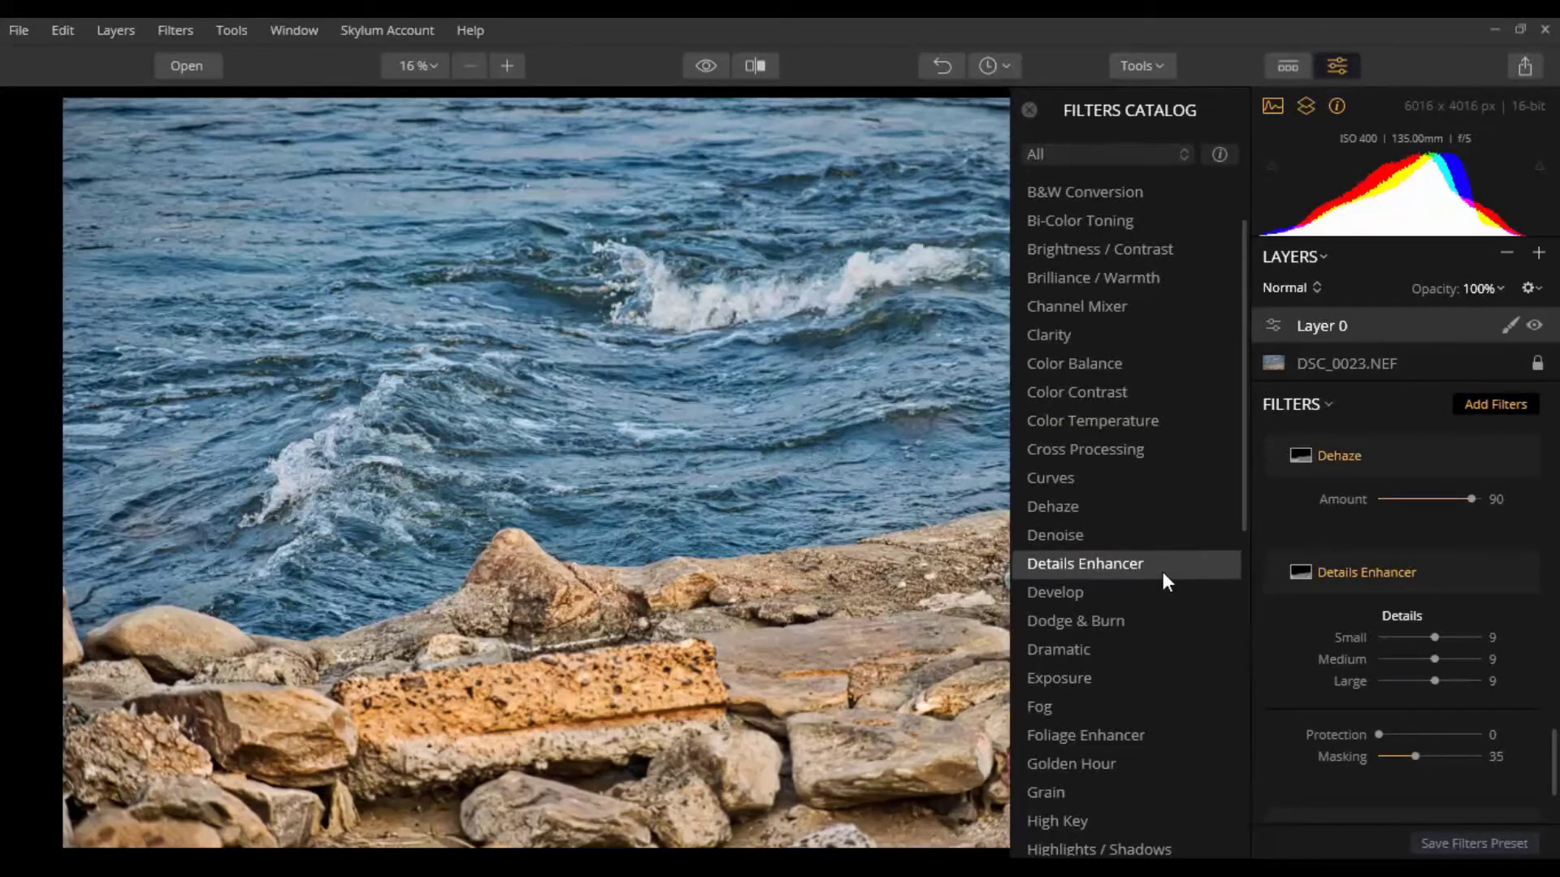
pyautogui.scroll(-3, 1162, 568)
pyautogui.scroll(-3, 1160, 572)
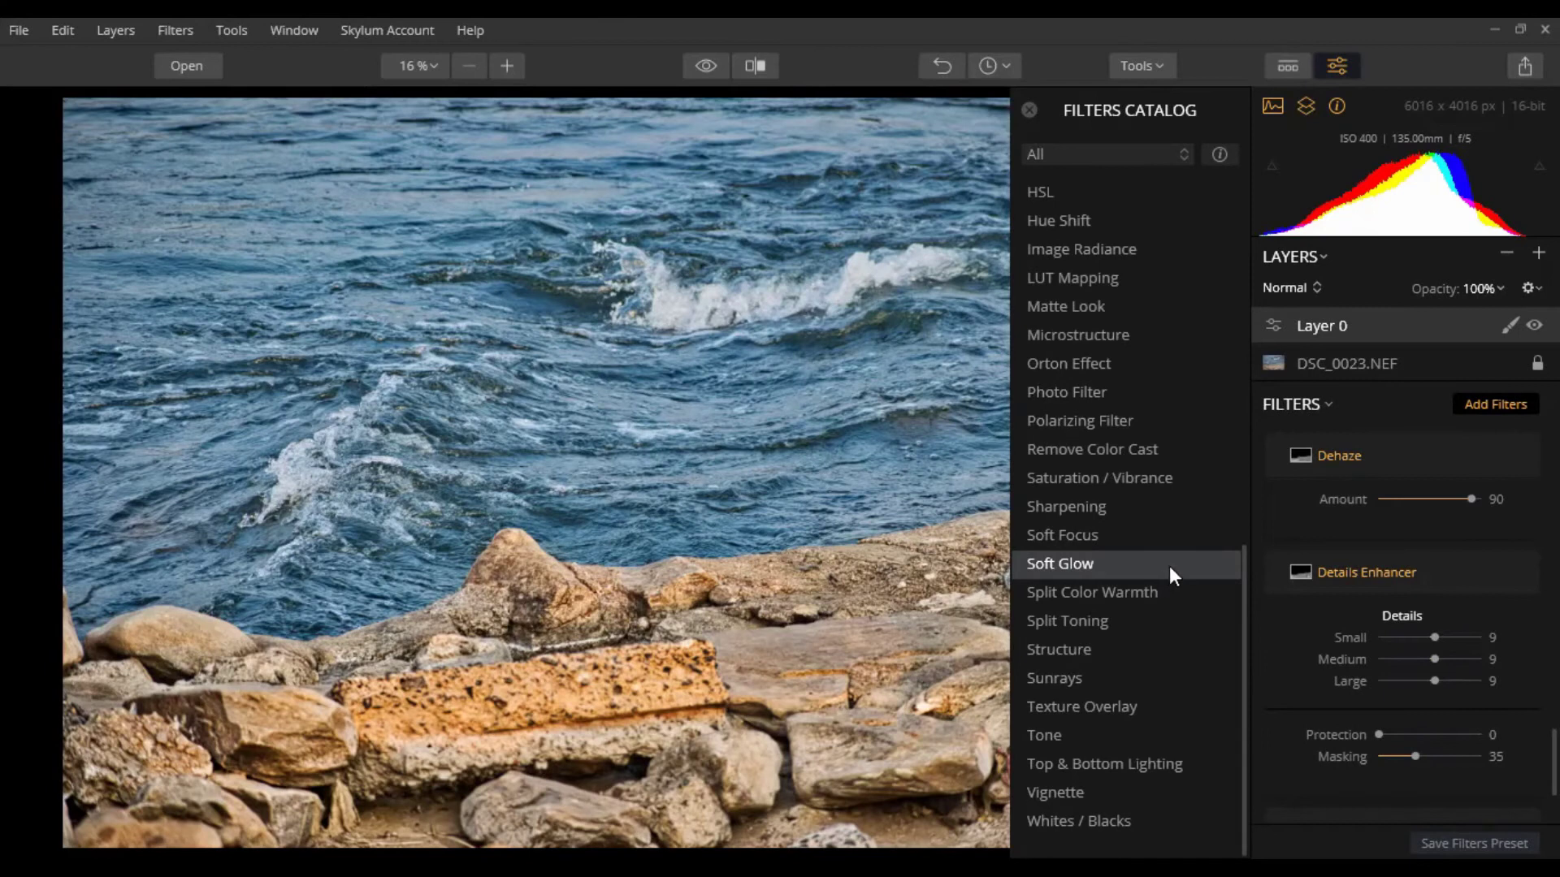
pyautogui.scroll(3, 1141, 498)
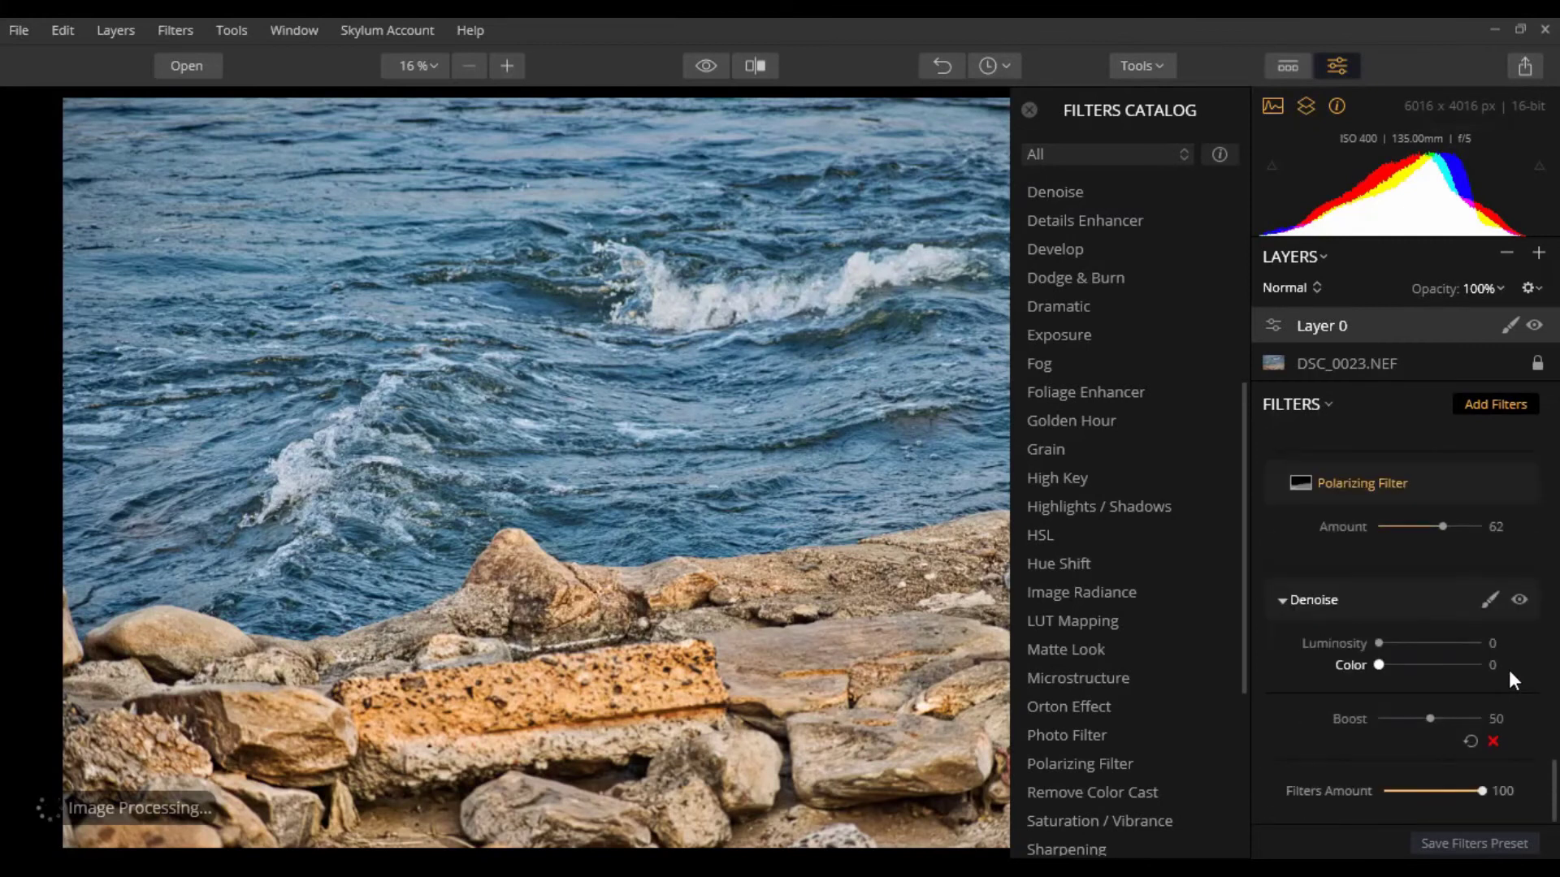
pyautogui.click(1030, 110)
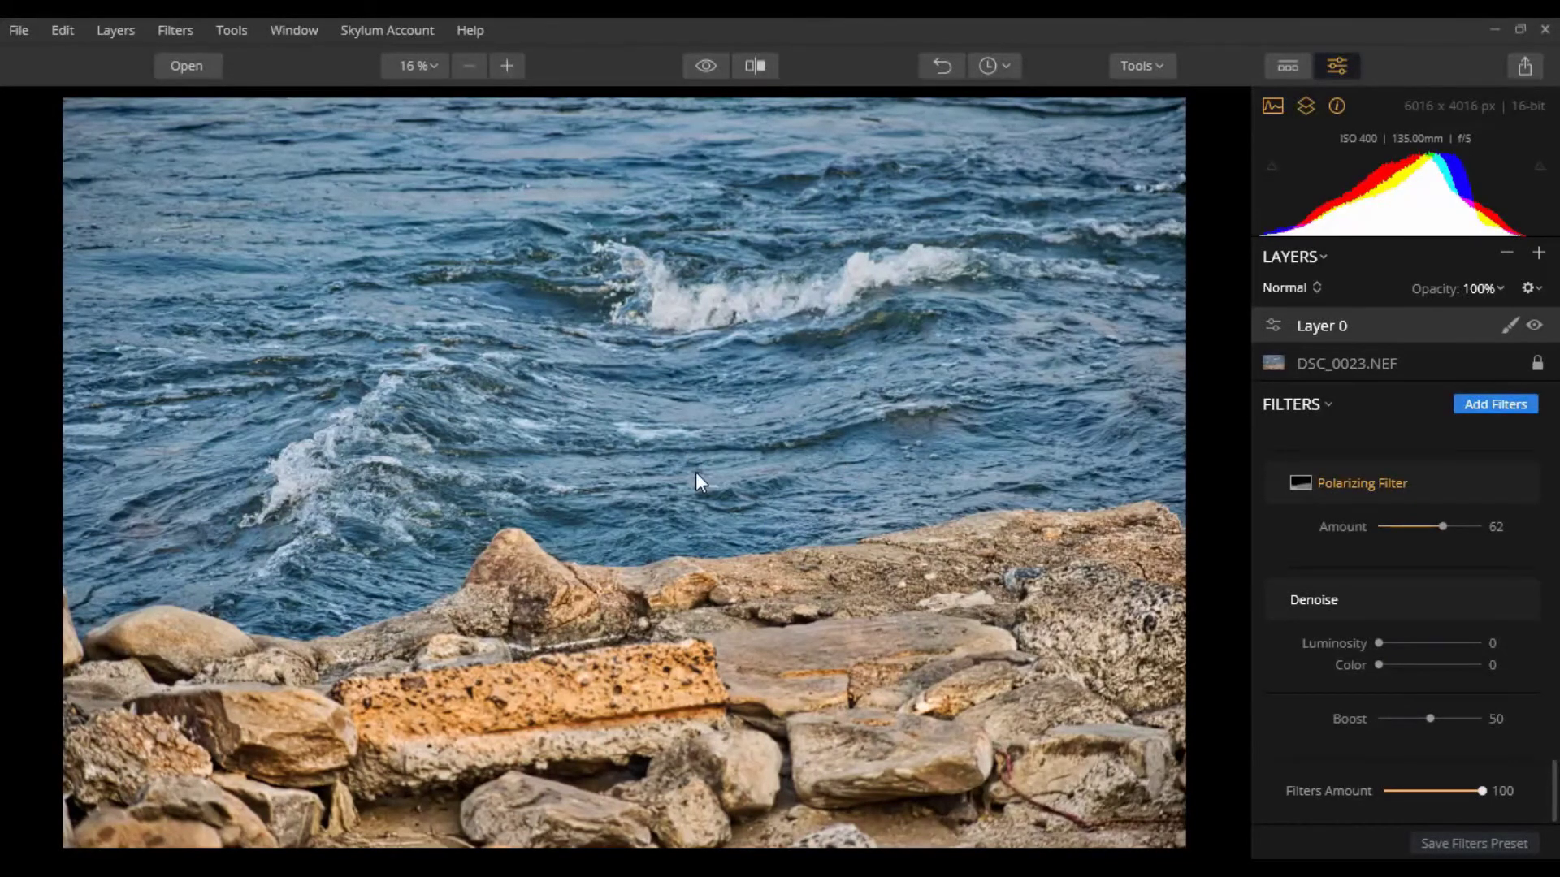
# Set Denoise Luminosity to 40 and Color to 34 while inspecting the water at 200% zoom, and return to the full-image view
pyautogui.doubleClick(666, 420)
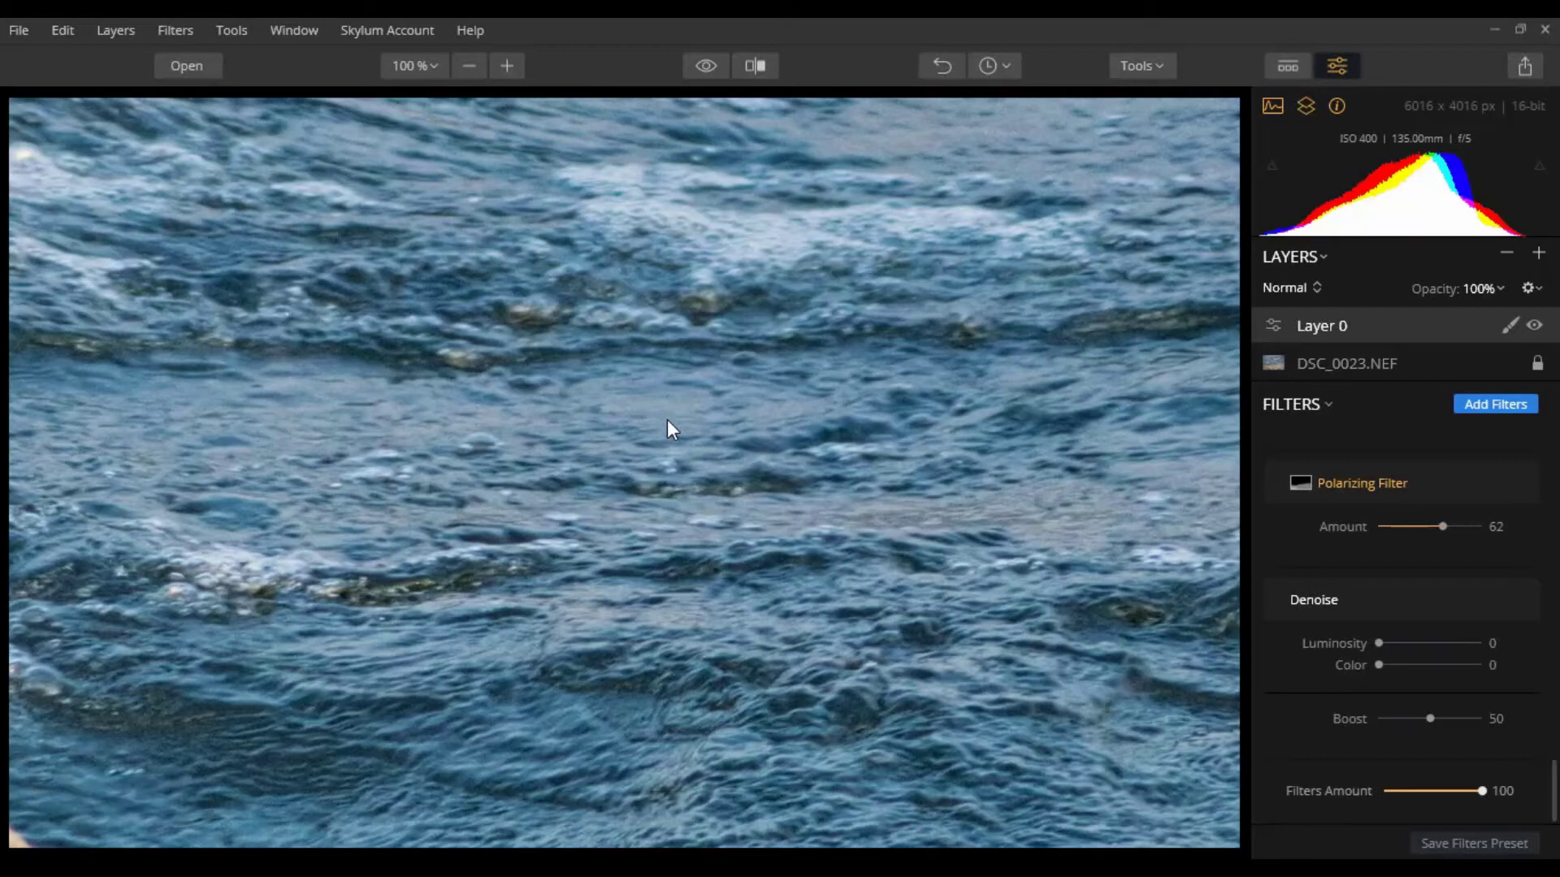
pyautogui.moveTo(484, 559); pyautogui.dragTo(504, 27)
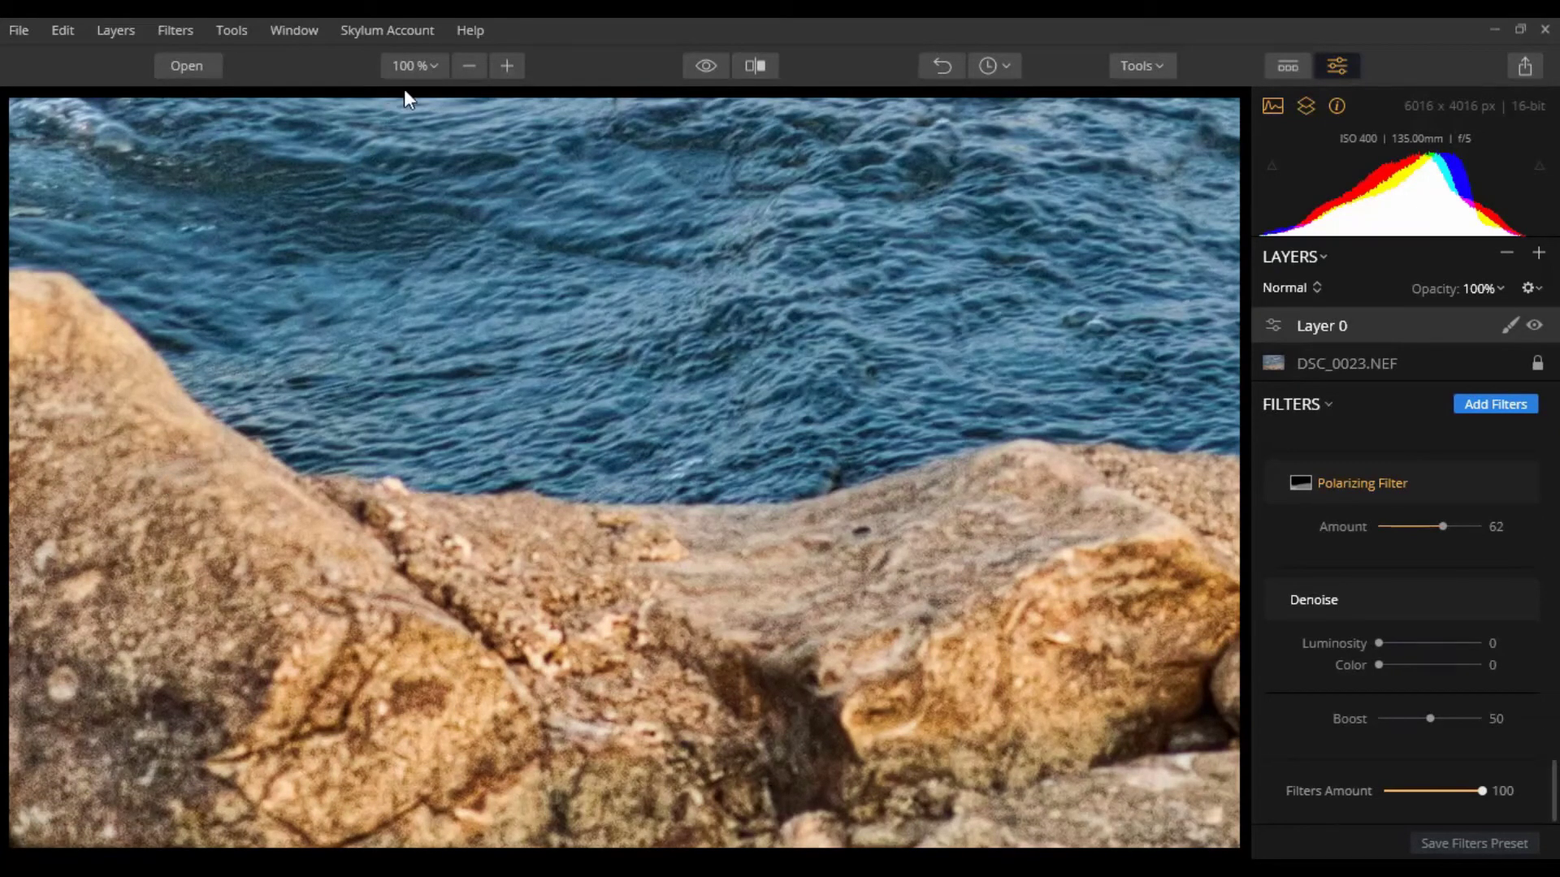
pyautogui.click(434, 63)
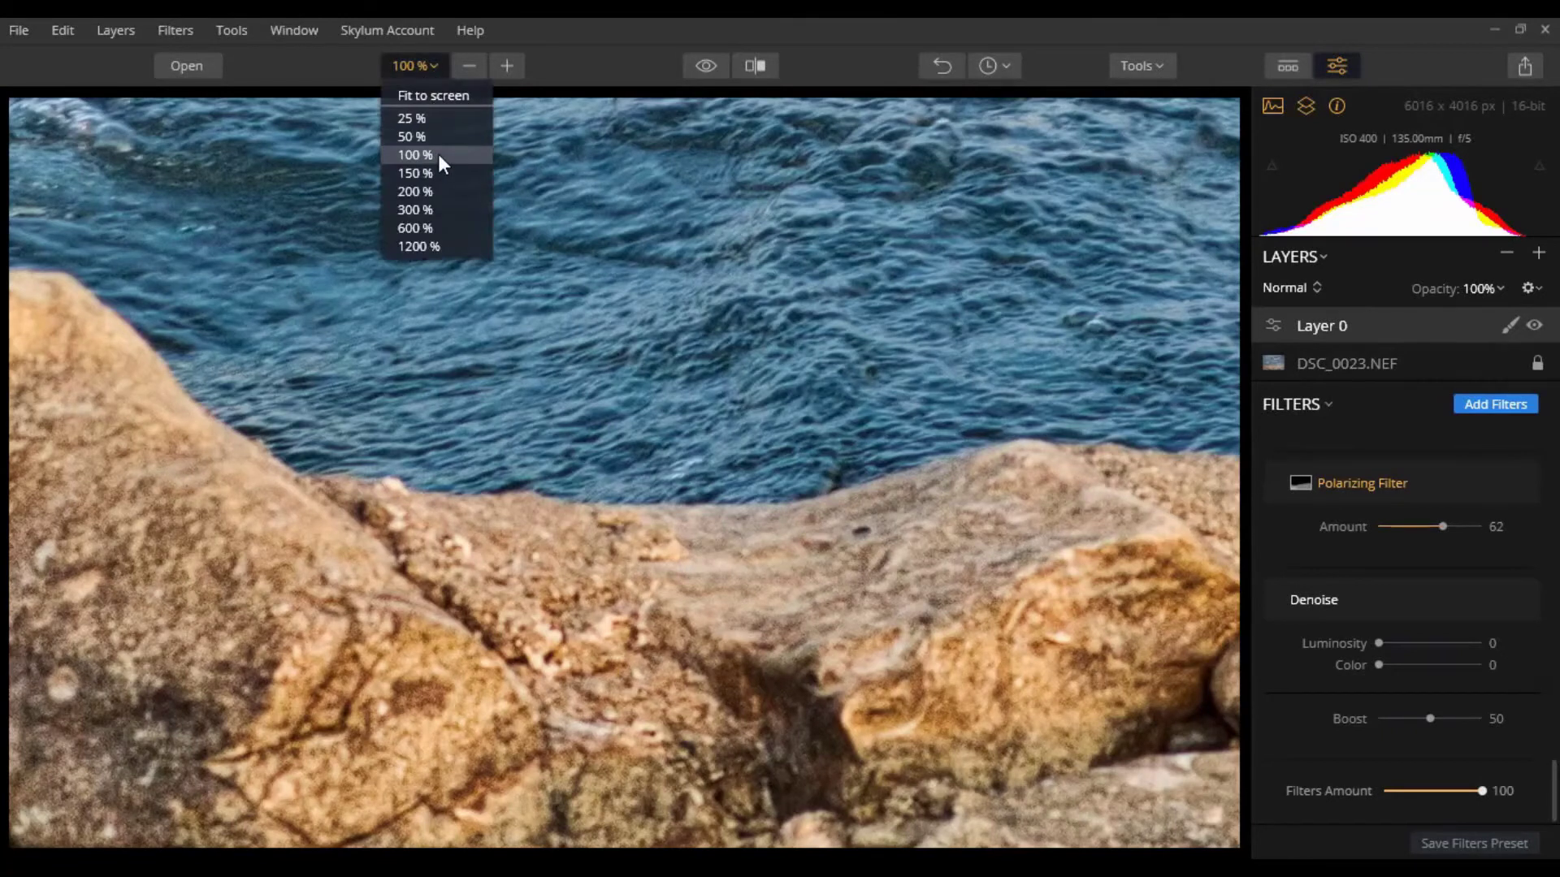
pyautogui.click(434, 192)
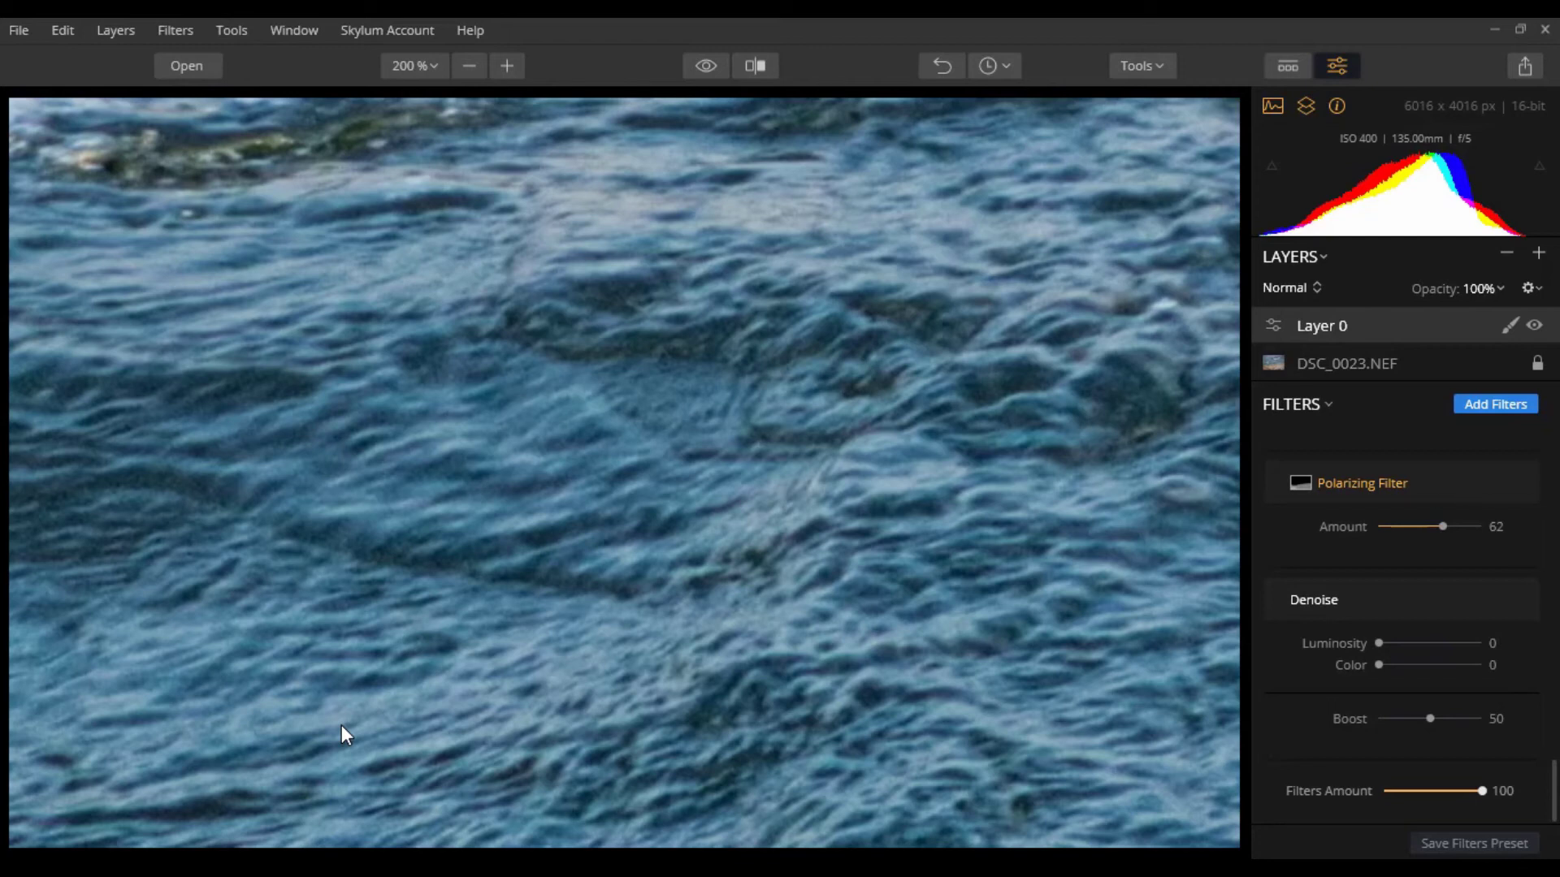
pyautogui.moveTo(1379, 644); pyautogui.dragTo(1416, 647)
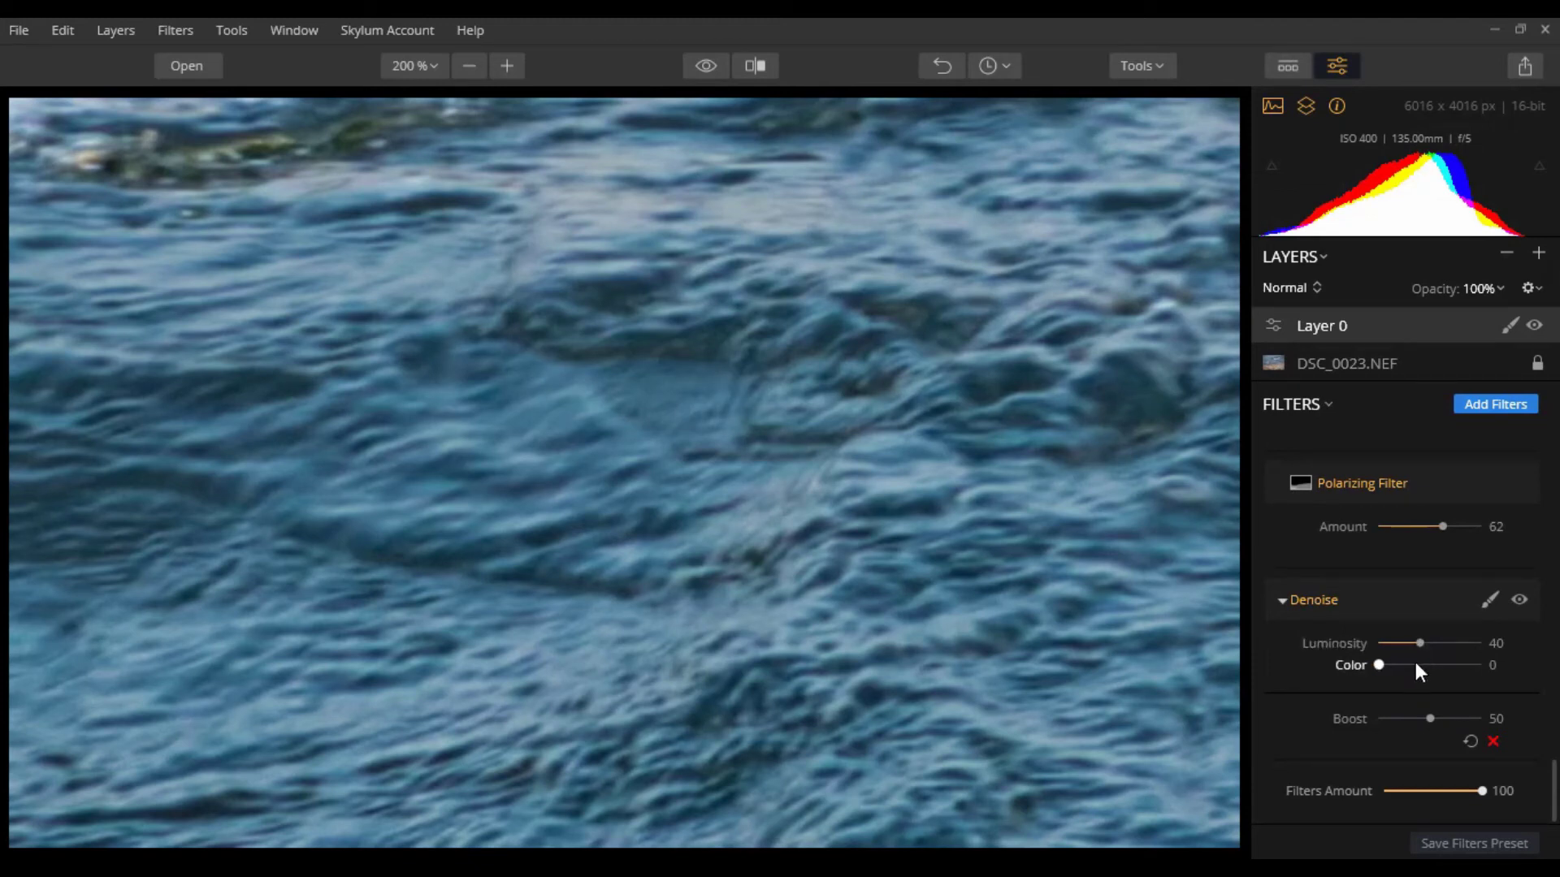
pyautogui.moveTo(1381, 665); pyautogui.dragTo(1405, 664)
pyautogui.hotkey('ctrl', '0')
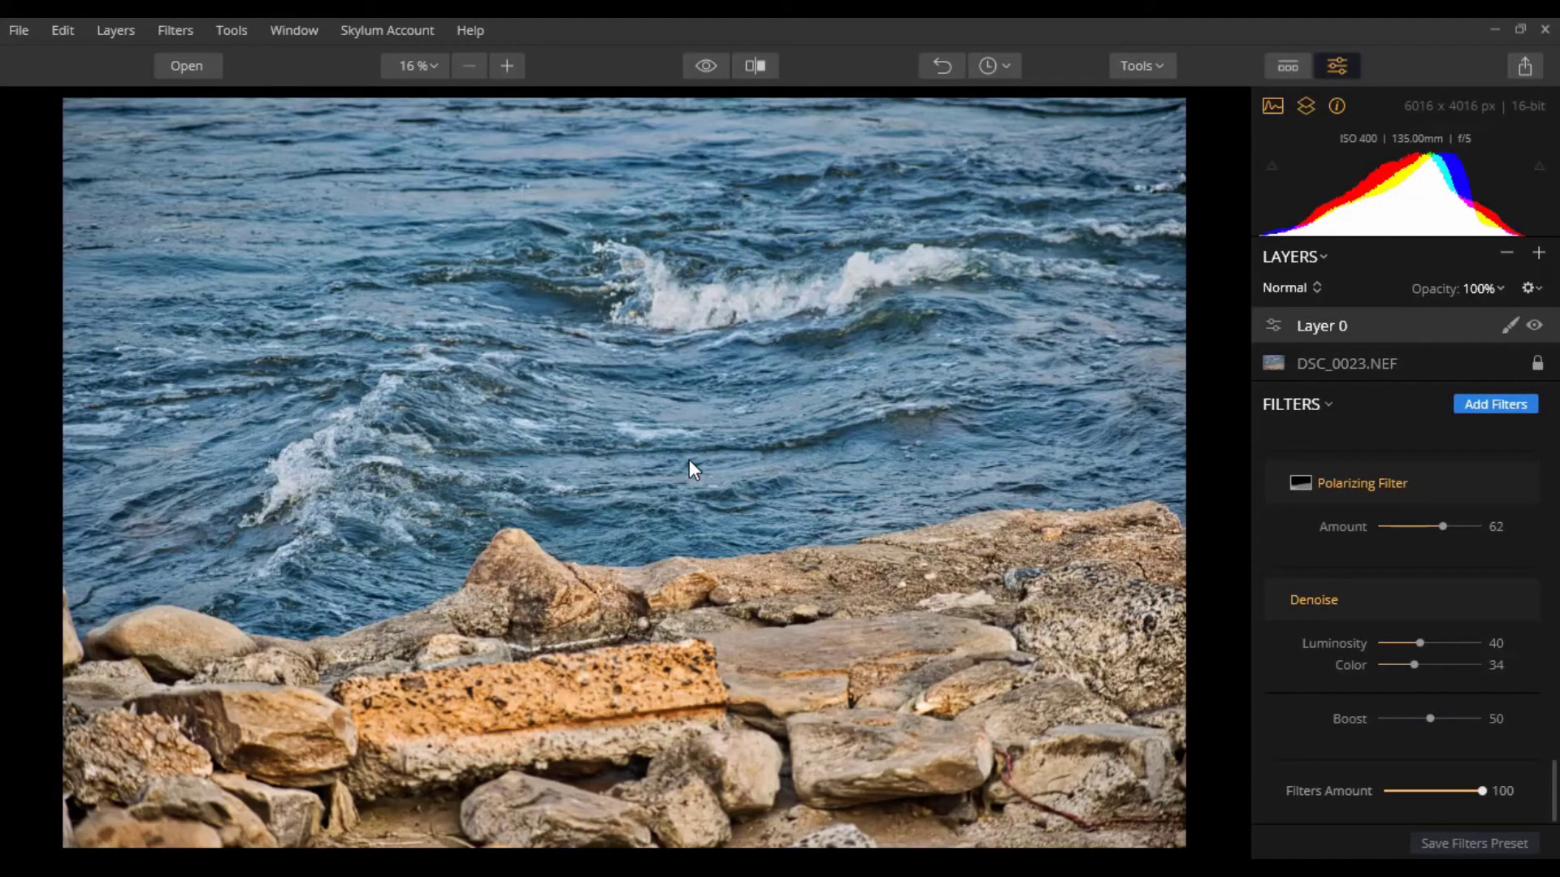
# Add the Vignette filter to Layer 0 and bring its settings into view
pyautogui.click(1522, 404)
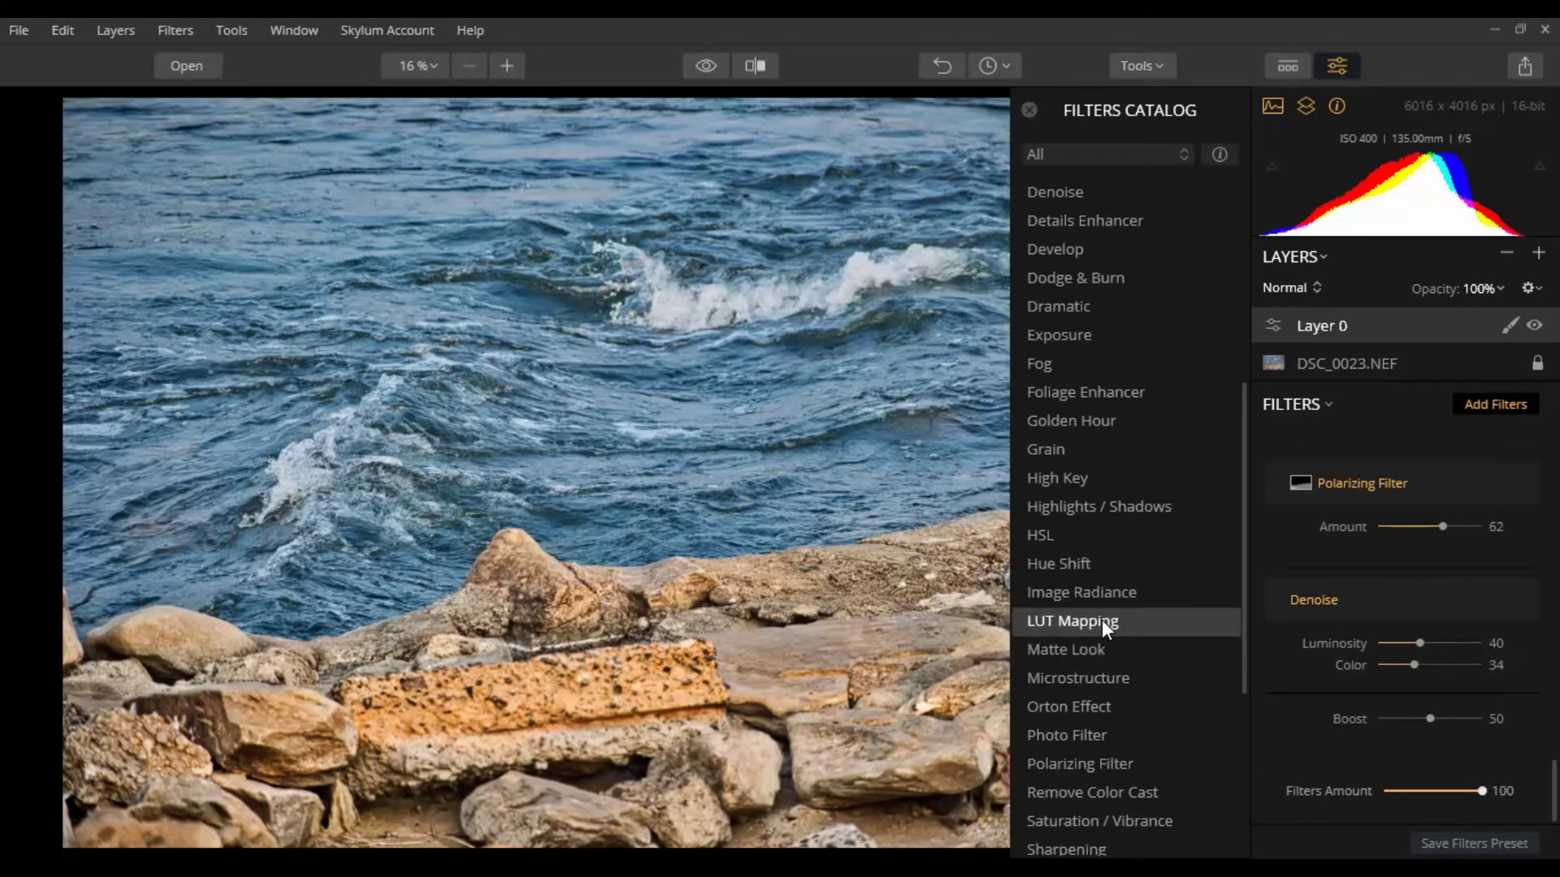
pyautogui.scroll(-4, 1102, 621)
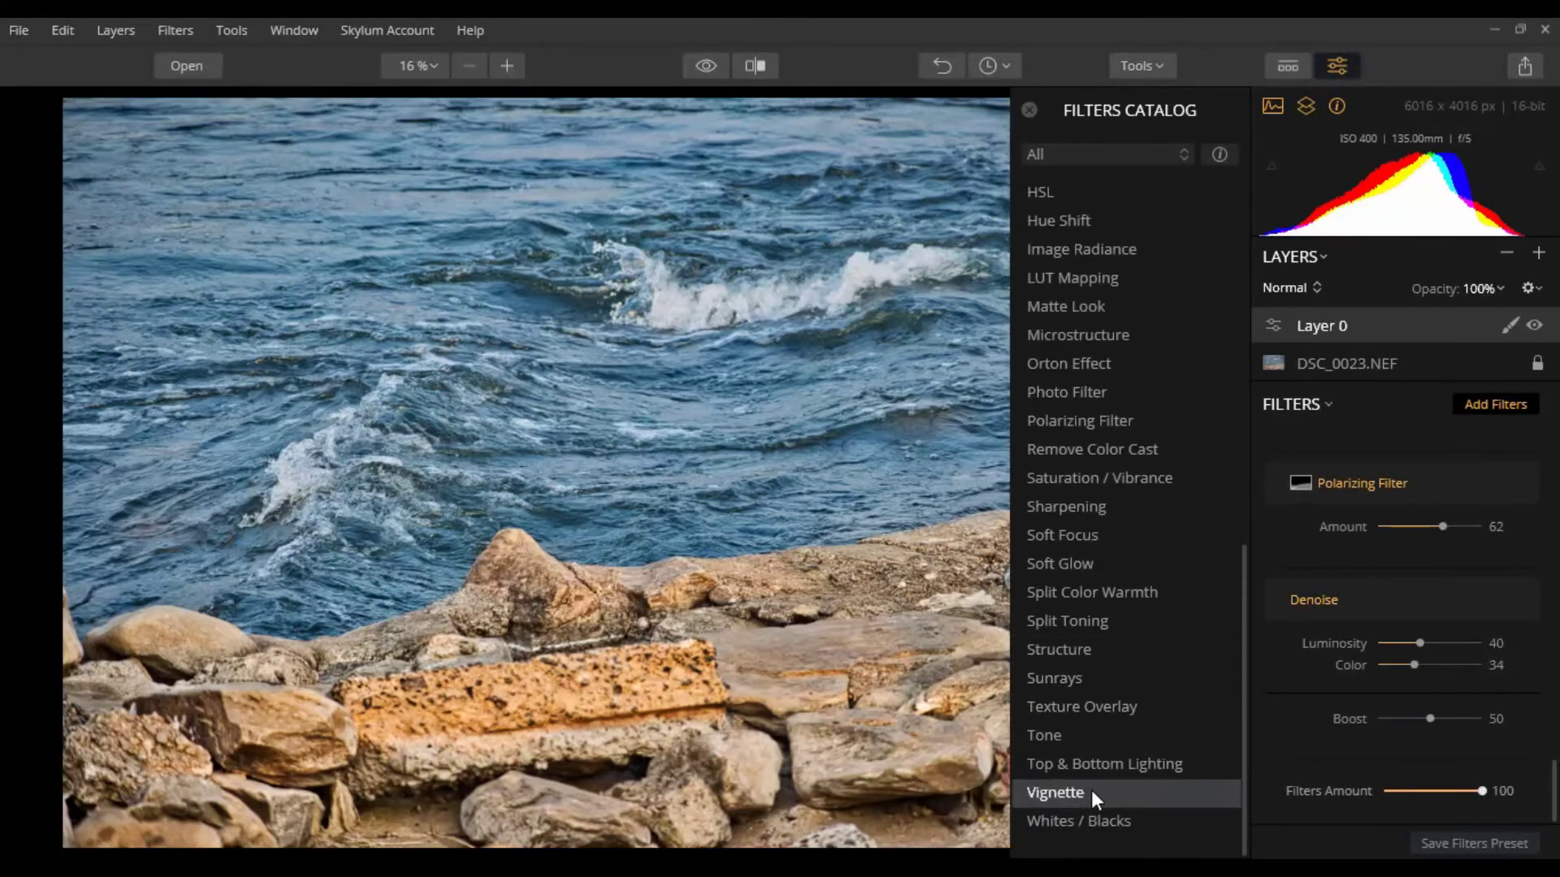
pyautogui.click(1030, 111)
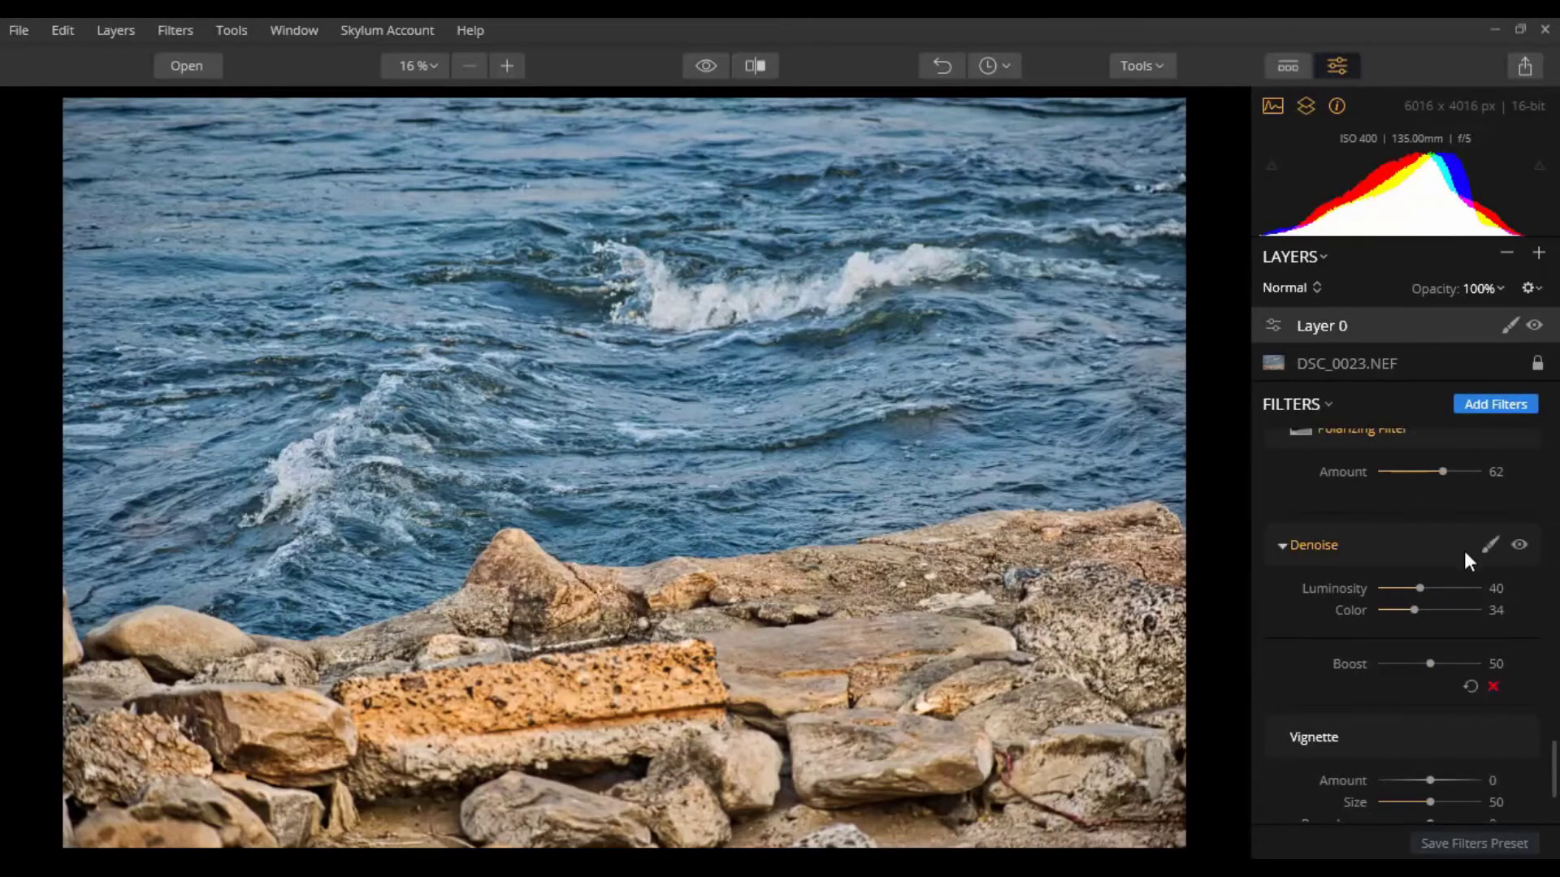
pyautogui.scroll(-3, 1466, 585)
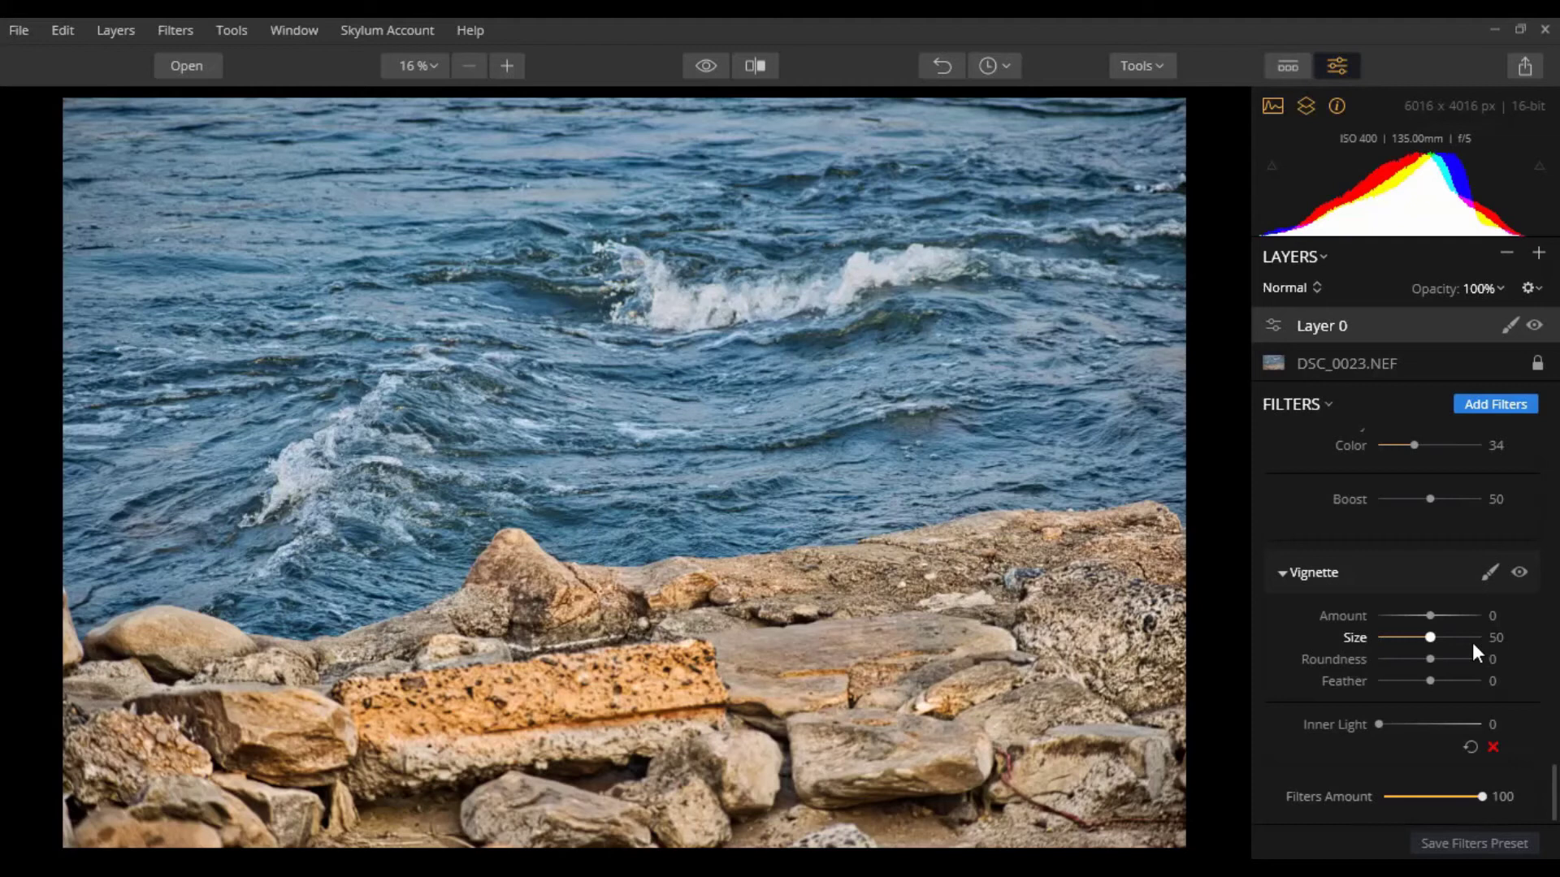
# Set the Vignette Amount to -78, Feather to 78 and Inner Light to 40
pyautogui.moveTo(1430, 614); pyautogui.dragTo(1387, 621)
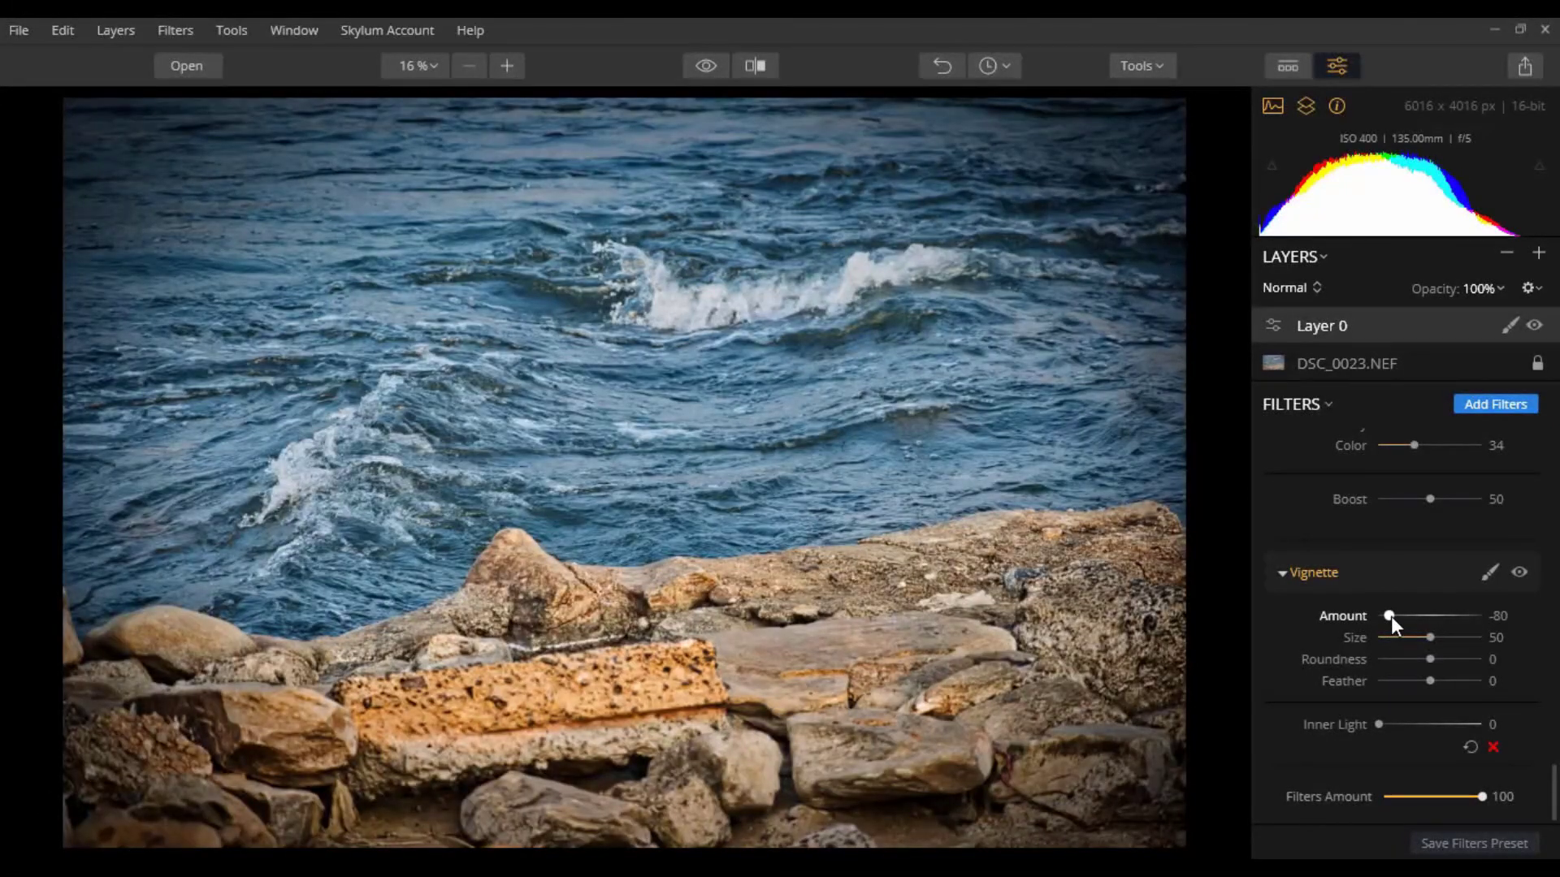
pyautogui.moveTo(1391, 615); pyautogui.dragTo(1395, 616)
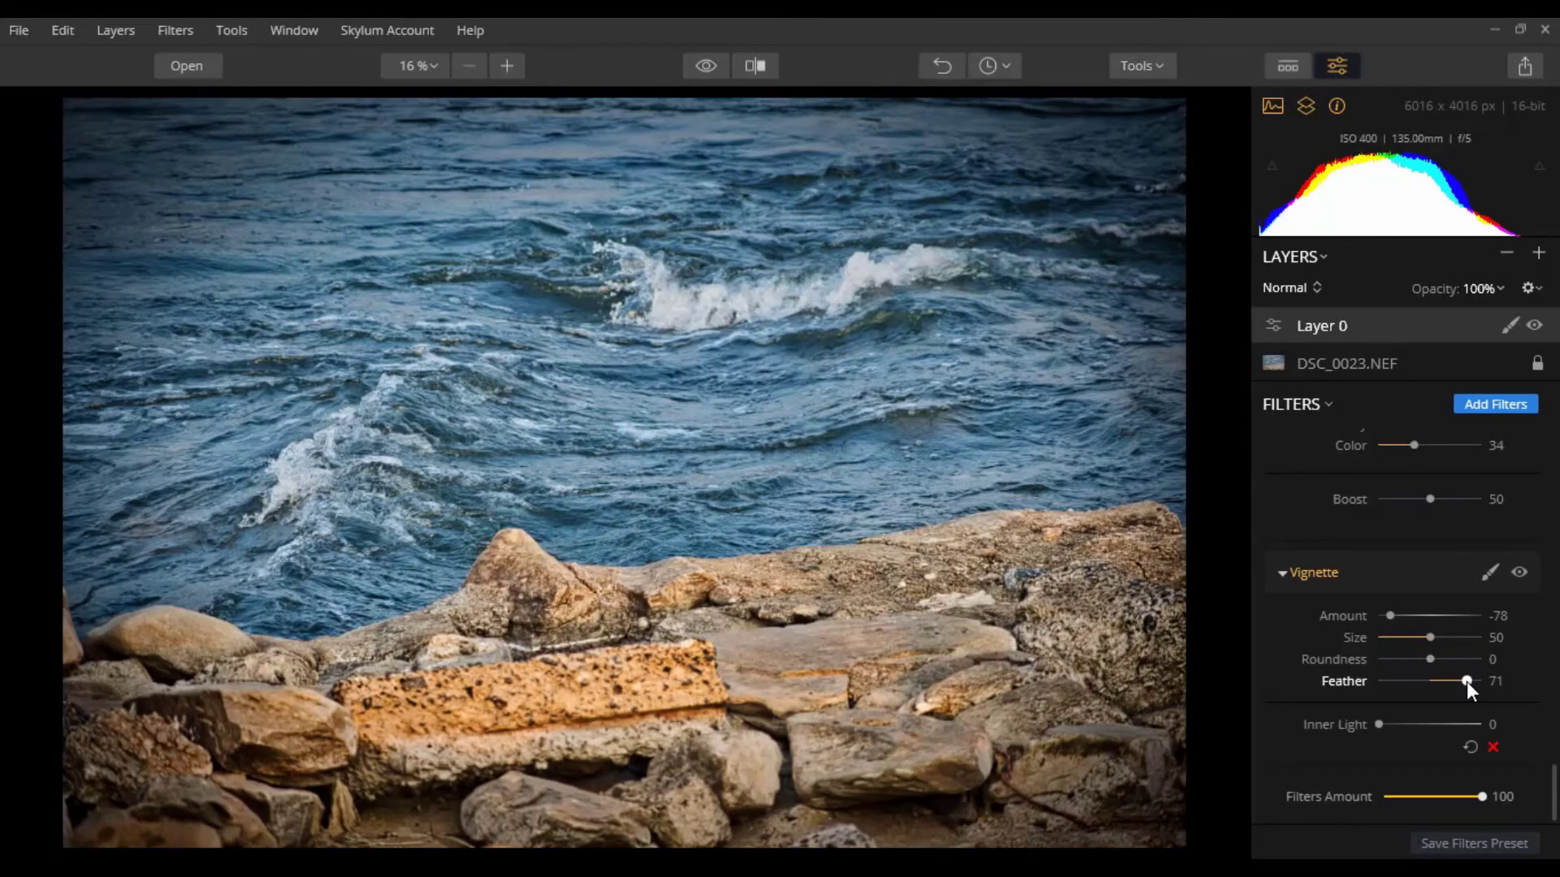
pyautogui.moveTo(1465, 680); pyautogui.dragTo(1469, 680)
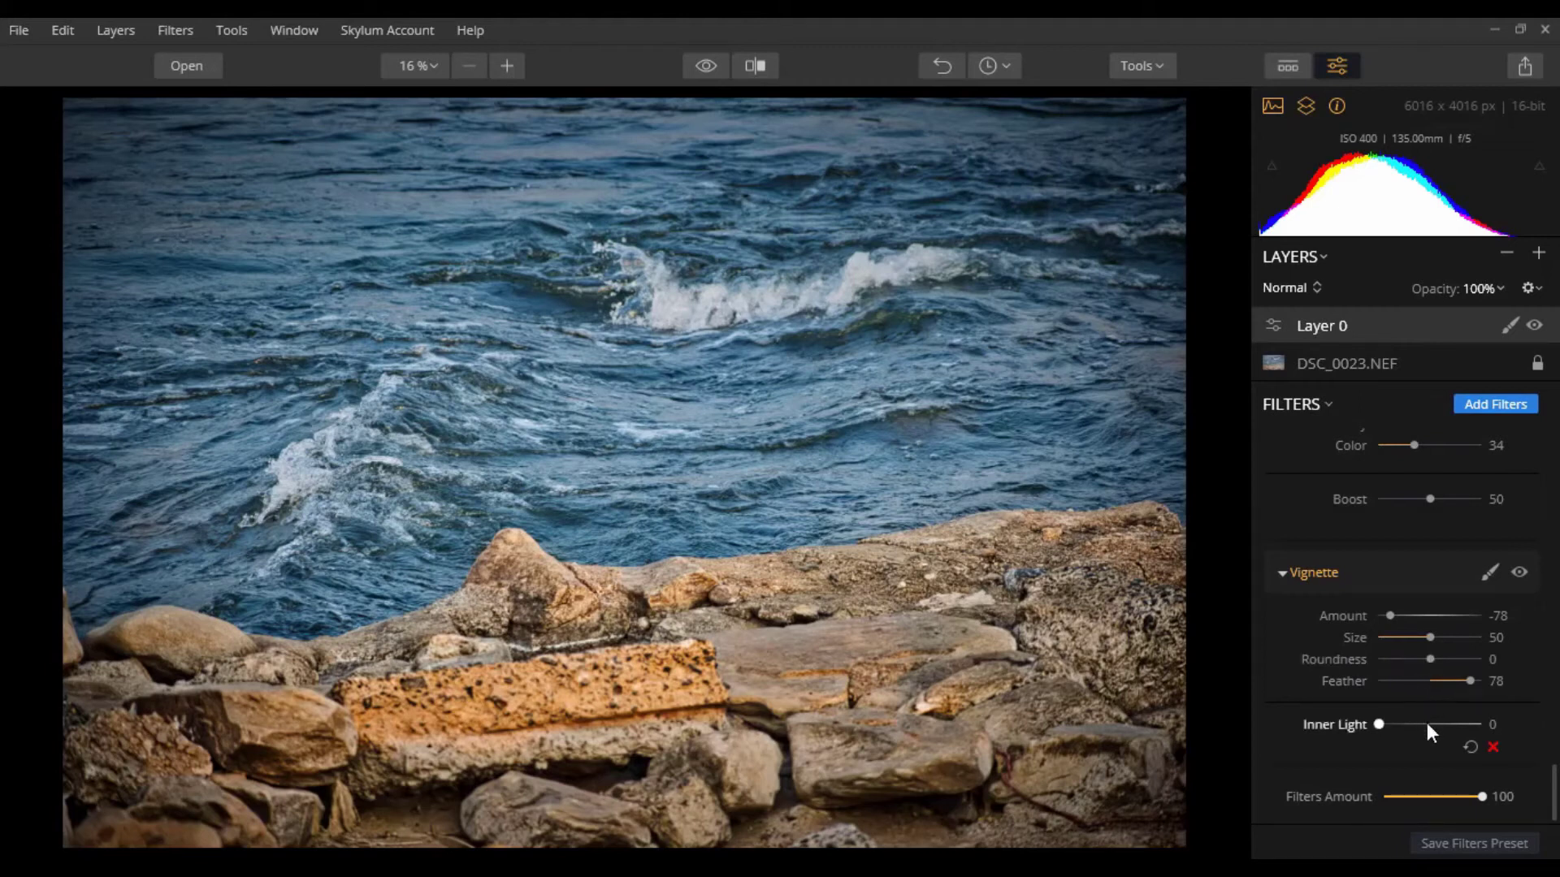
pyautogui.moveTo(1428, 724); pyautogui.dragTo(1429, 728)
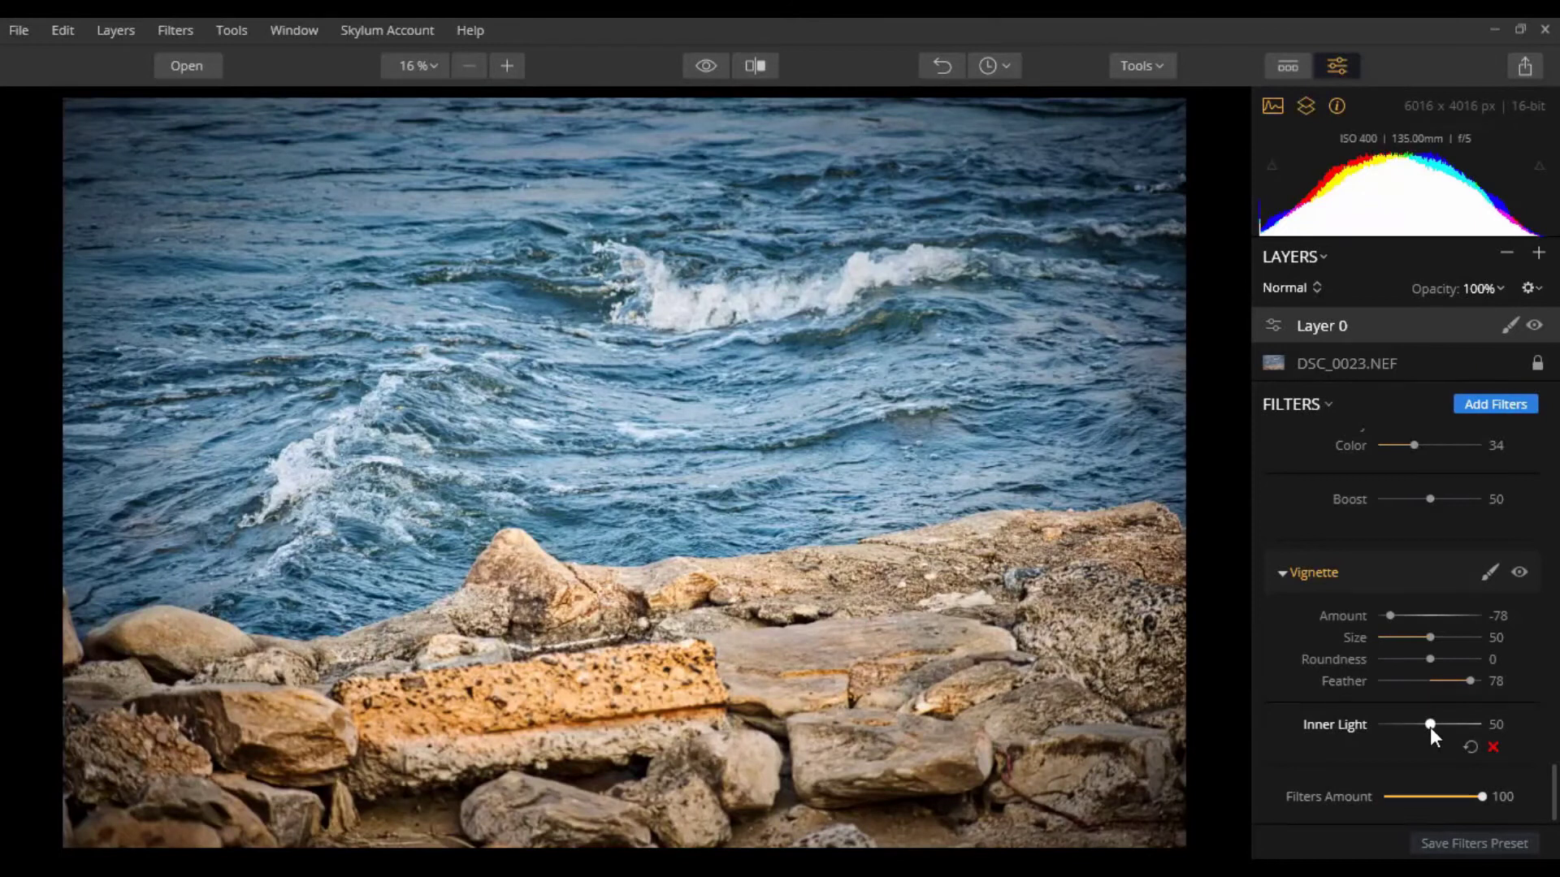
pyautogui.moveTo(1429, 728); pyautogui.dragTo(1421, 730)
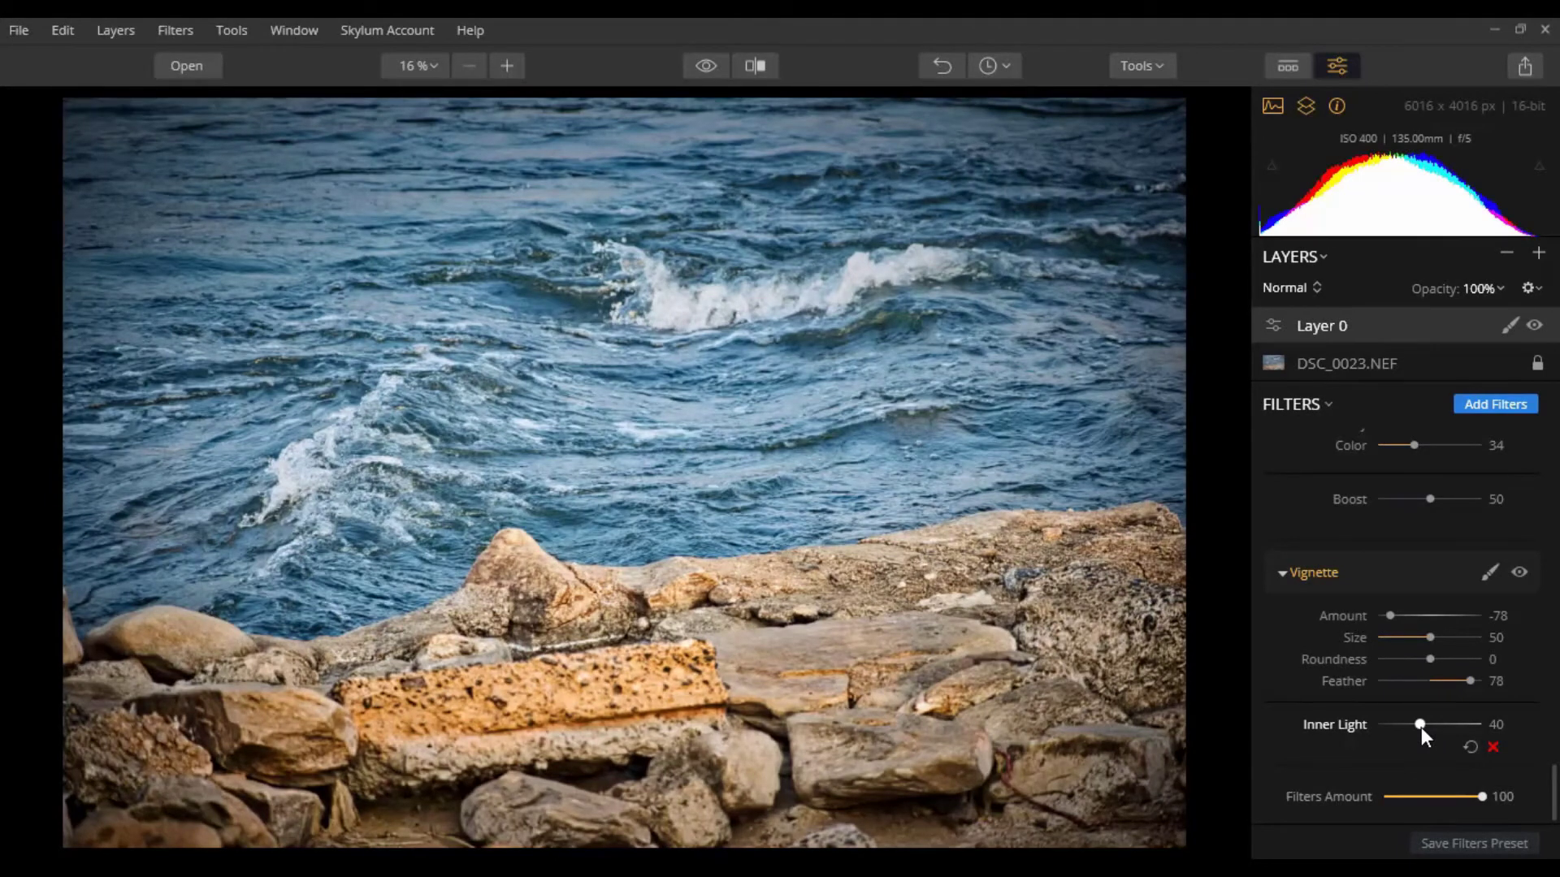
# Switch repeatedly between the original and the edited photo to judge the overall strength of the filters
pyautogui.click(705, 67)
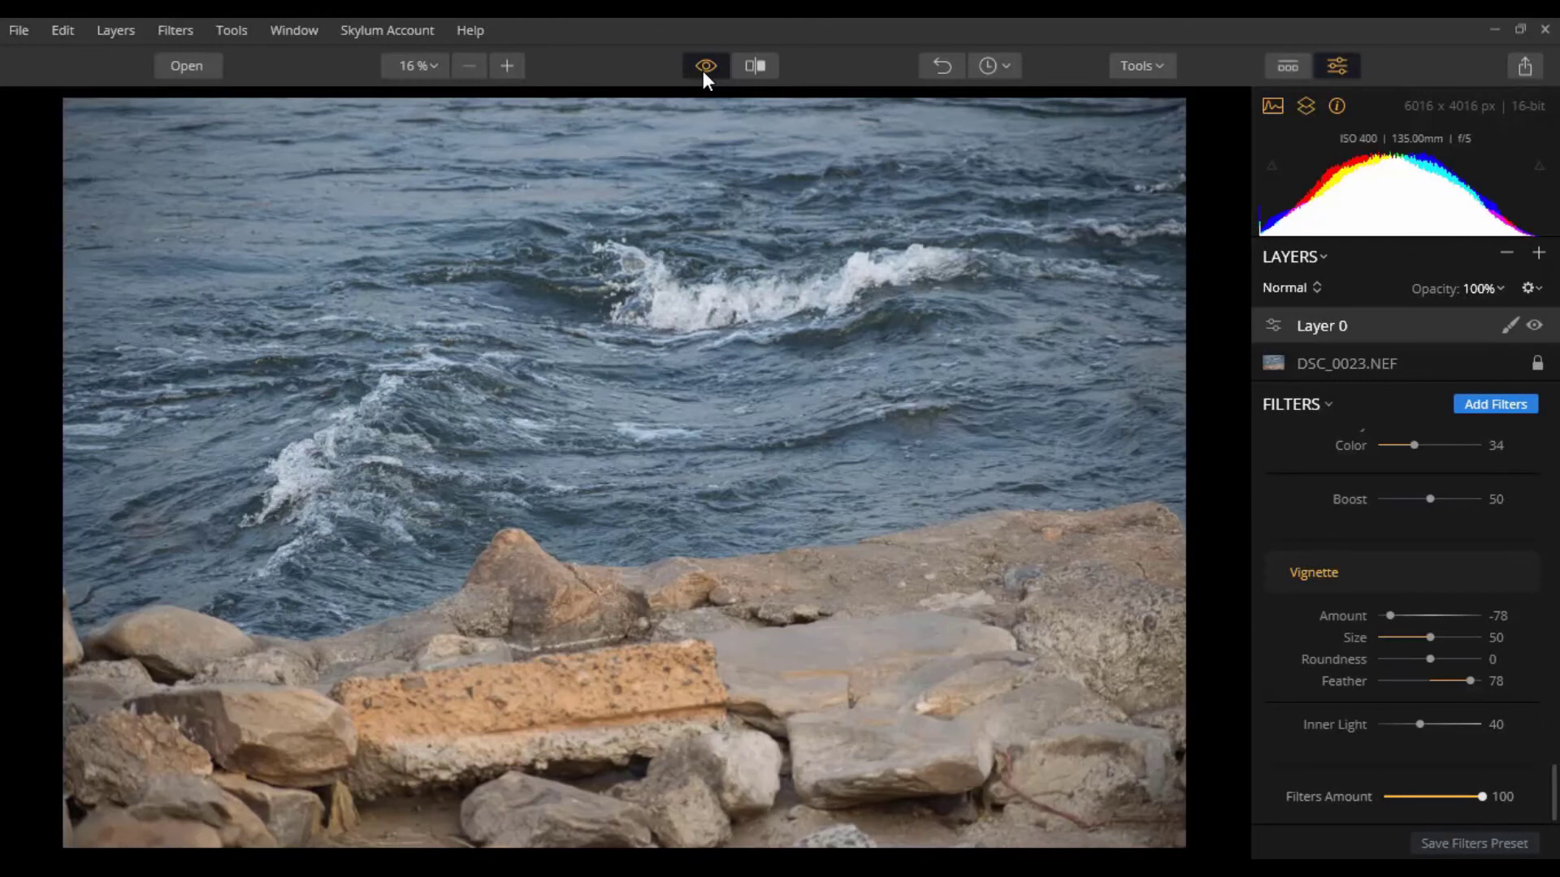
pyautogui.click(704, 70)
pyautogui.click(703, 70)
pyautogui.click(704, 71)
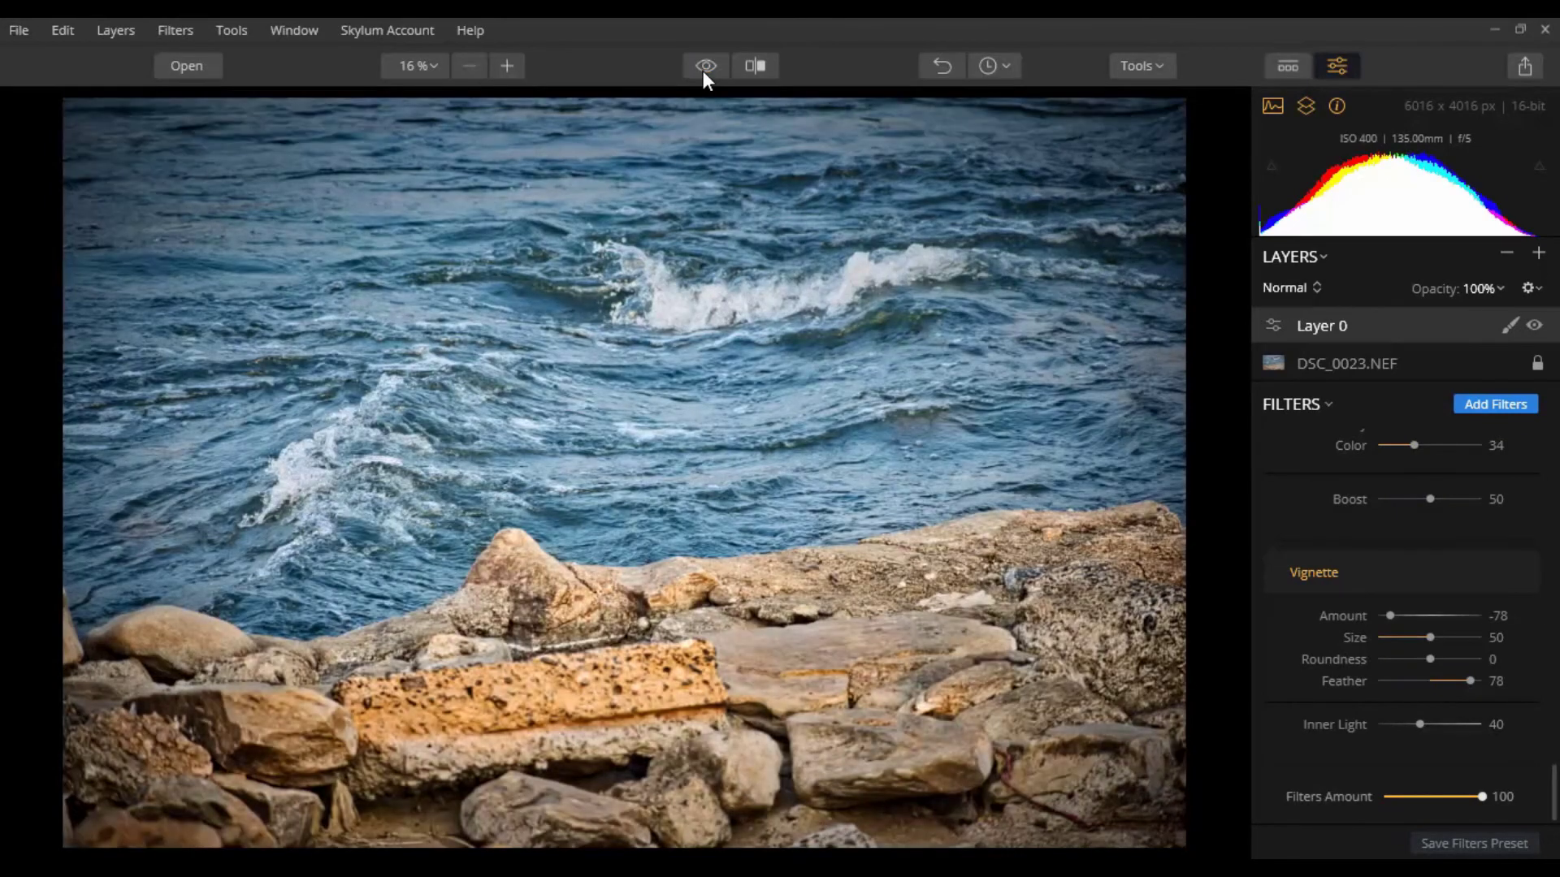
pyautogui.click(703, 71)
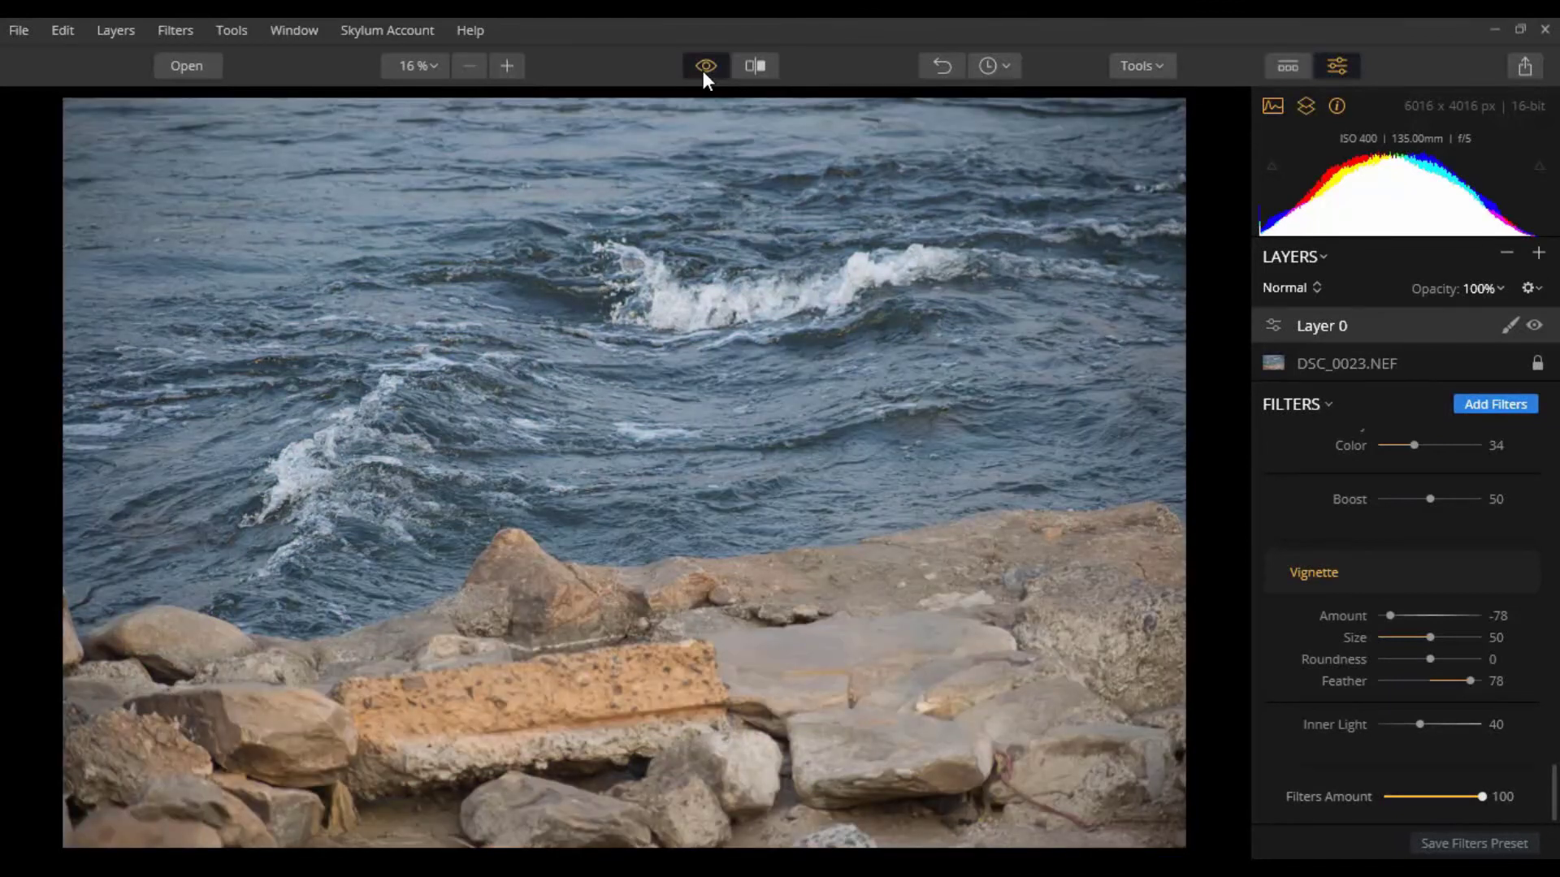
pyautogui.click(704, 70)
pyautogui.click(704, 71)
pyautogui.click(703, 71)
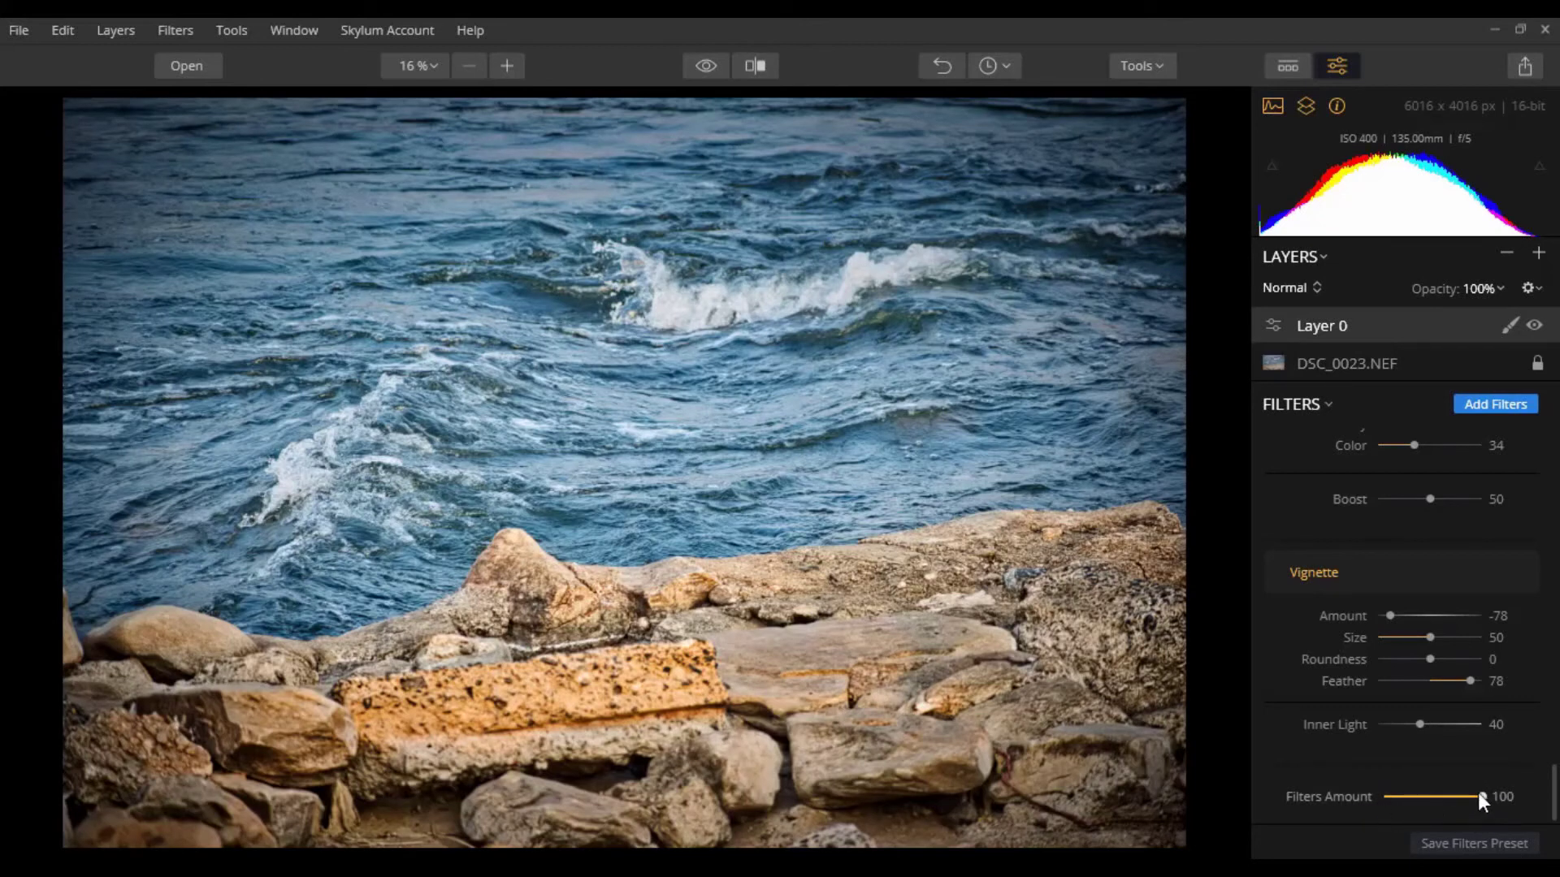
# Reduce the overall Filters Amount to 80 and check the result against the original photo
pyautogui.moveTo(1479, 794); pyautogui.dragTo(1477, 795)
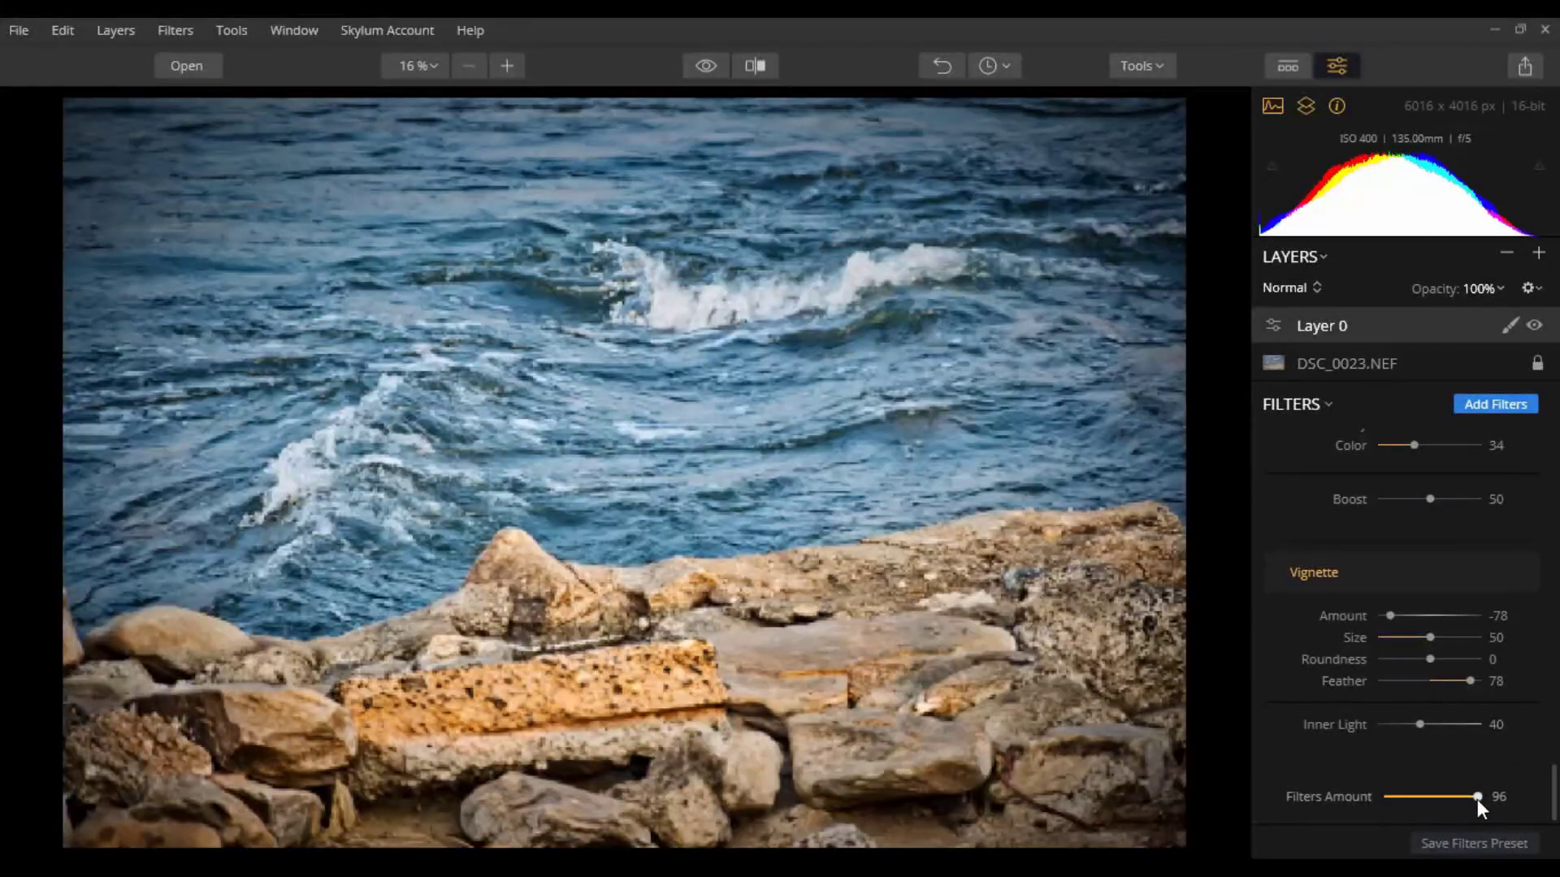
pyautogui.moveTo(1474, 797); pyautogui.dragTo(1472, 797)
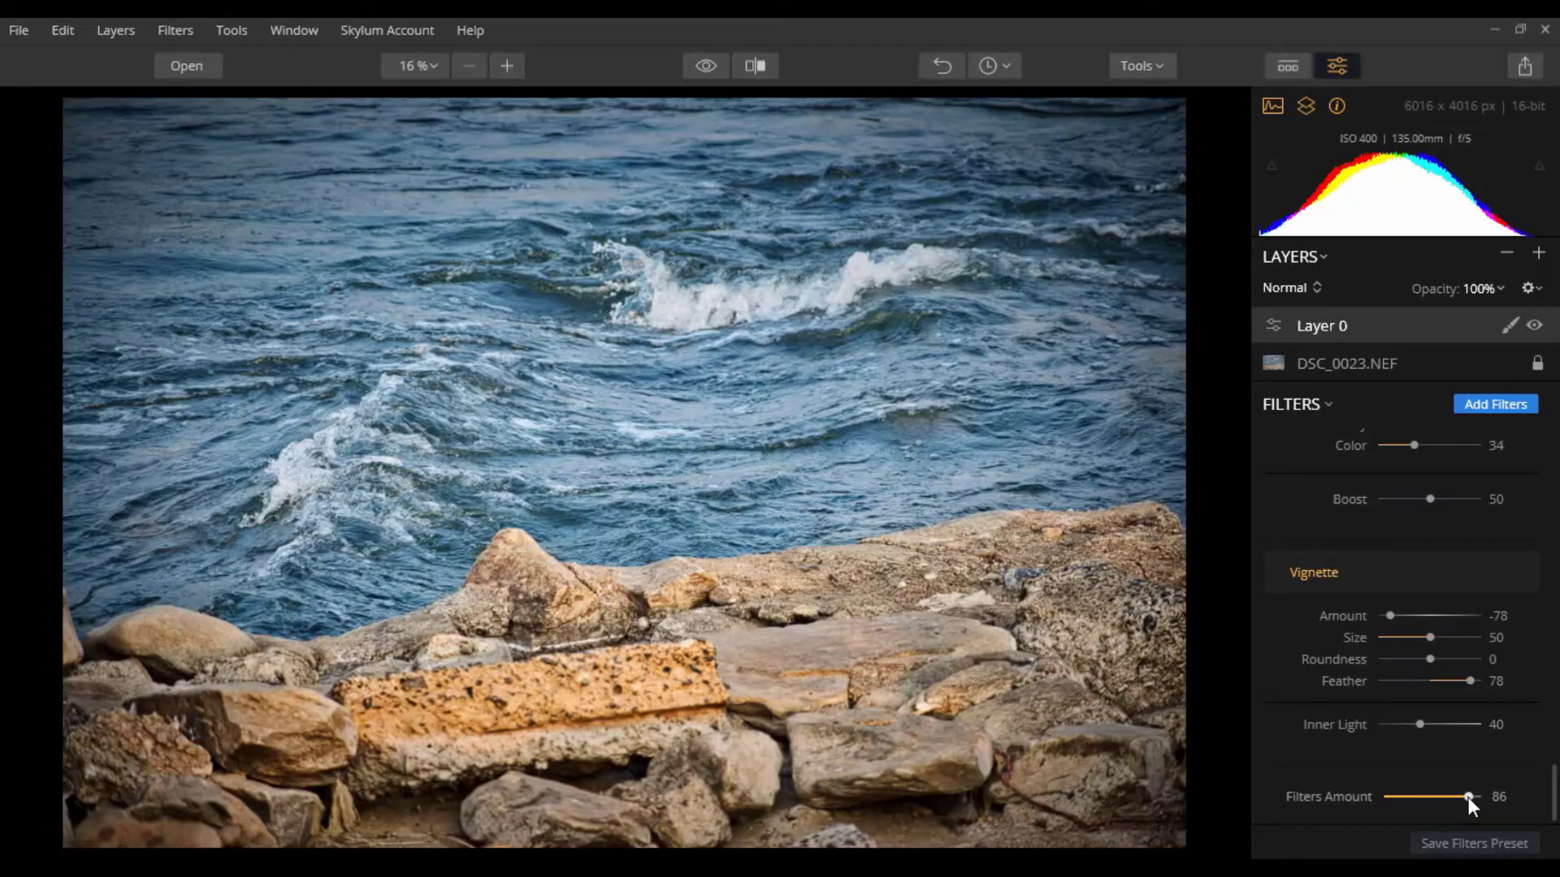
pyautogui.moveTo(1466, 799); pyautogui.dragTo(1464, 799)
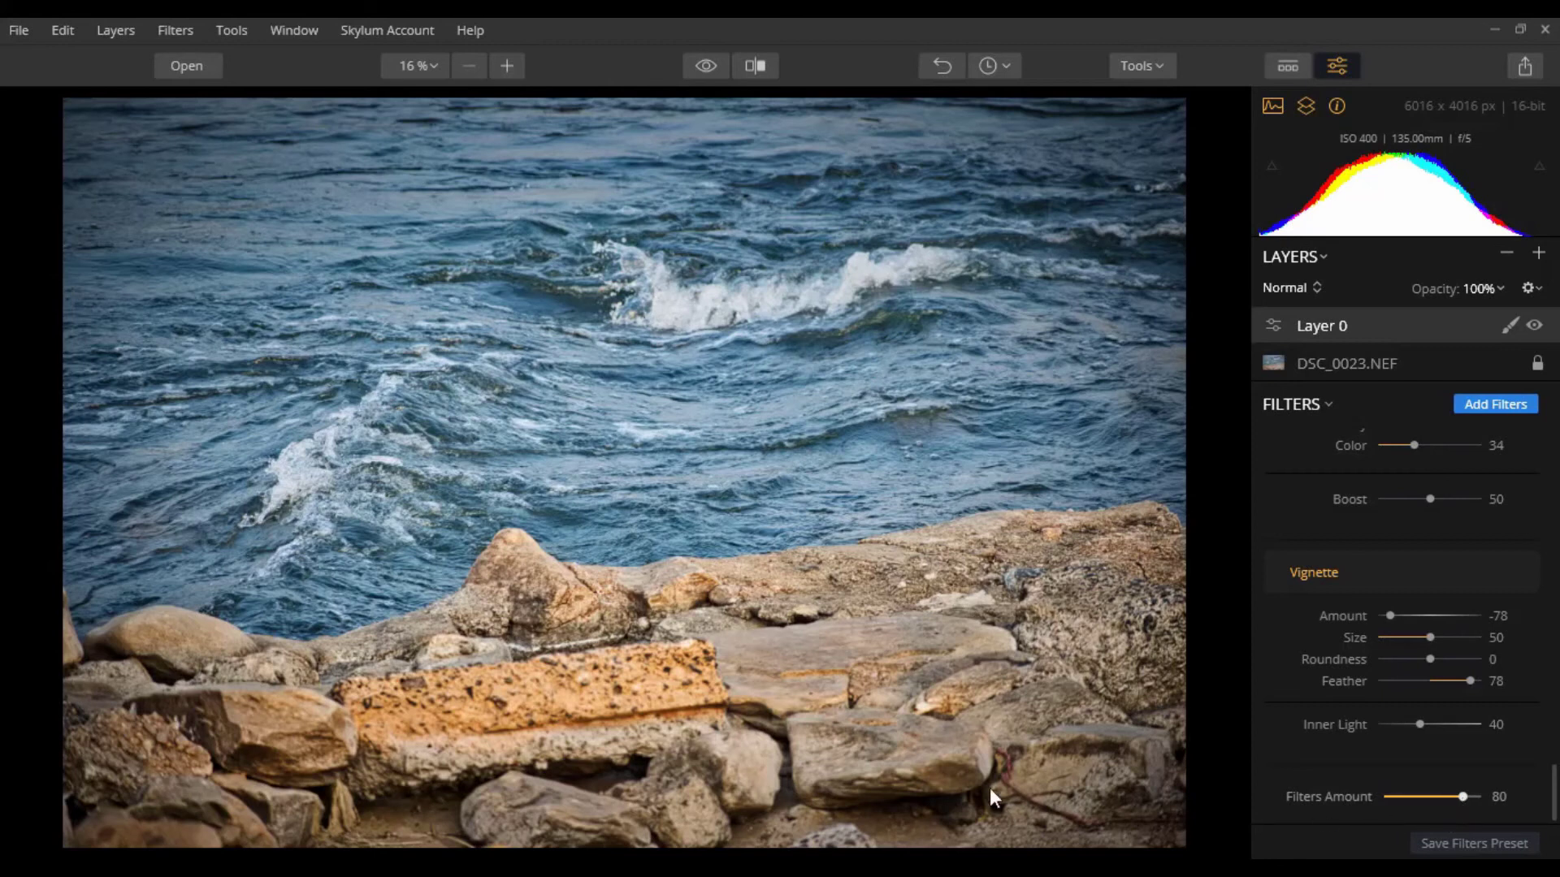
pyautogui.moveTo(710, 68); pyautogui.dragTo(710, 69)
# Start exporting the edited photo and set its destination to the Desktop with the file name Landscape
pyautogui.click(25, 32)
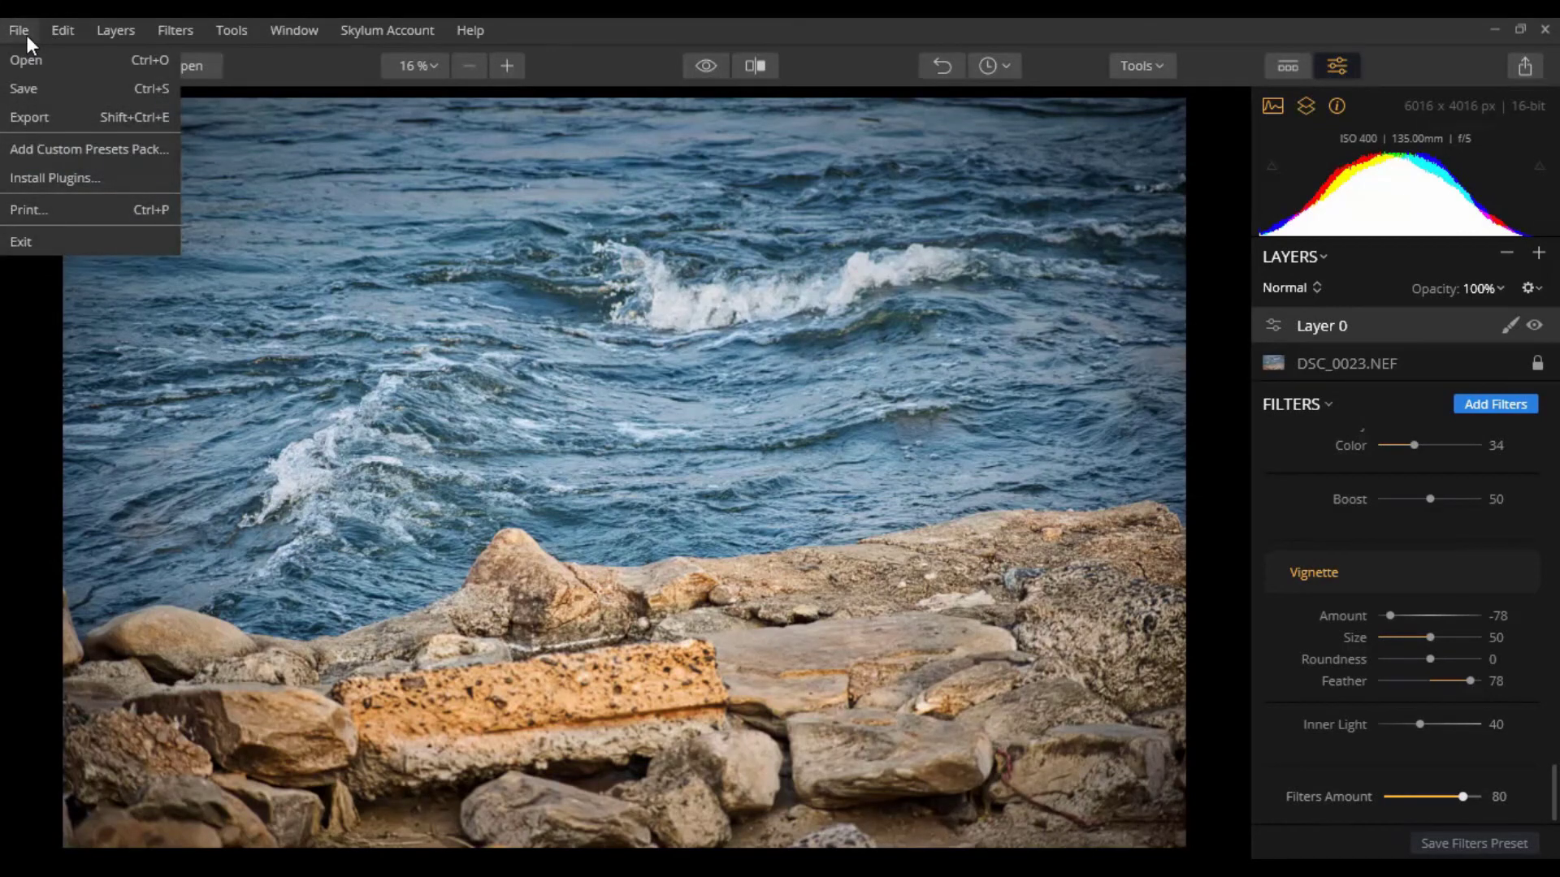
pyautogui.click(45, 117)
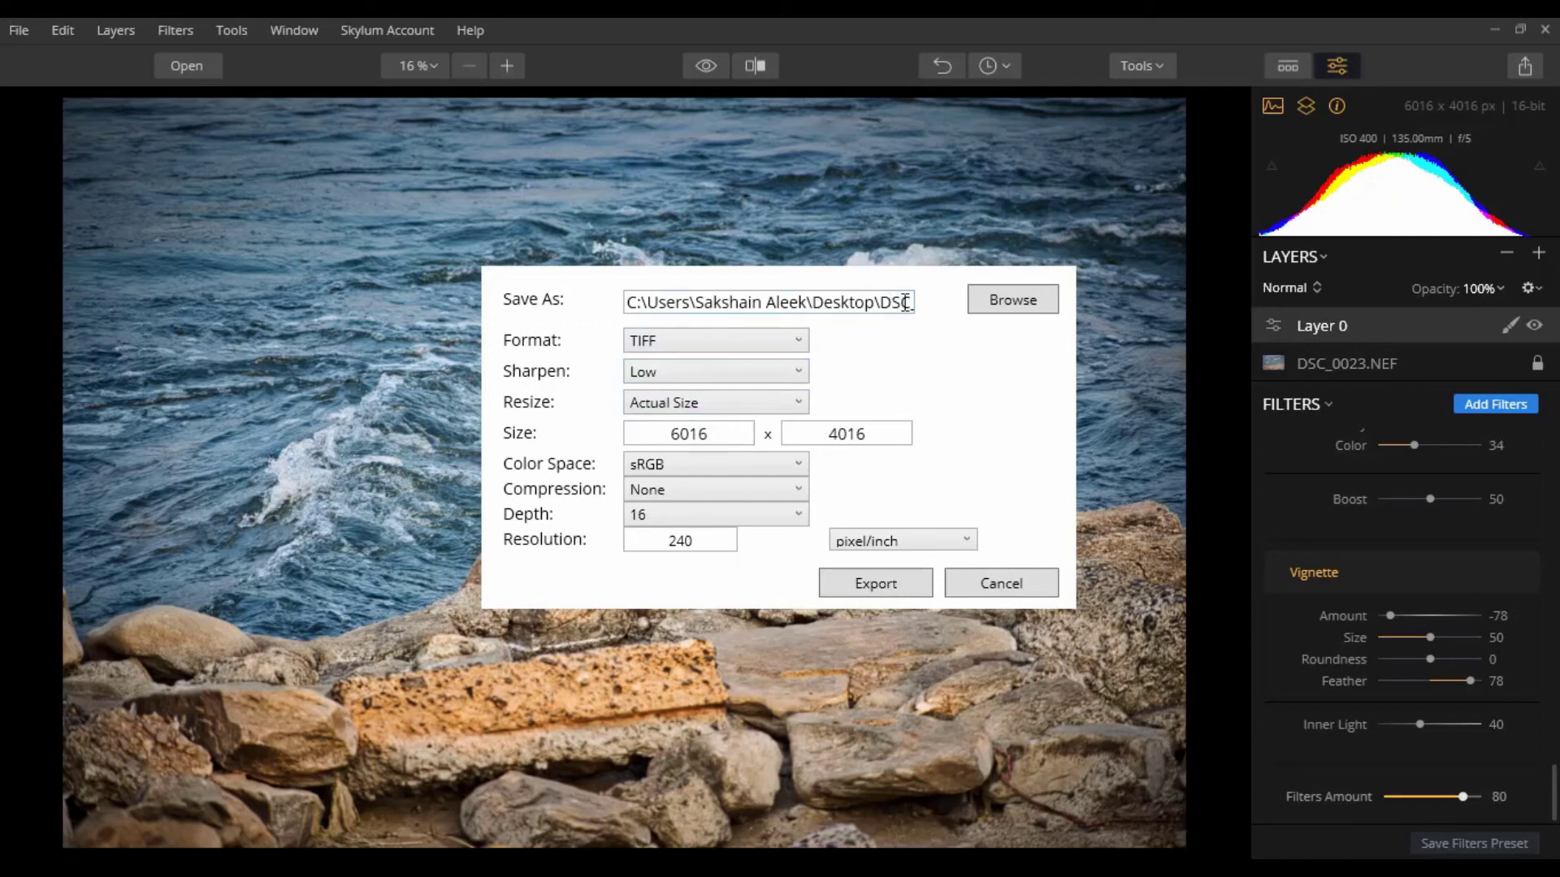
pyautogui.click(1013, 300)
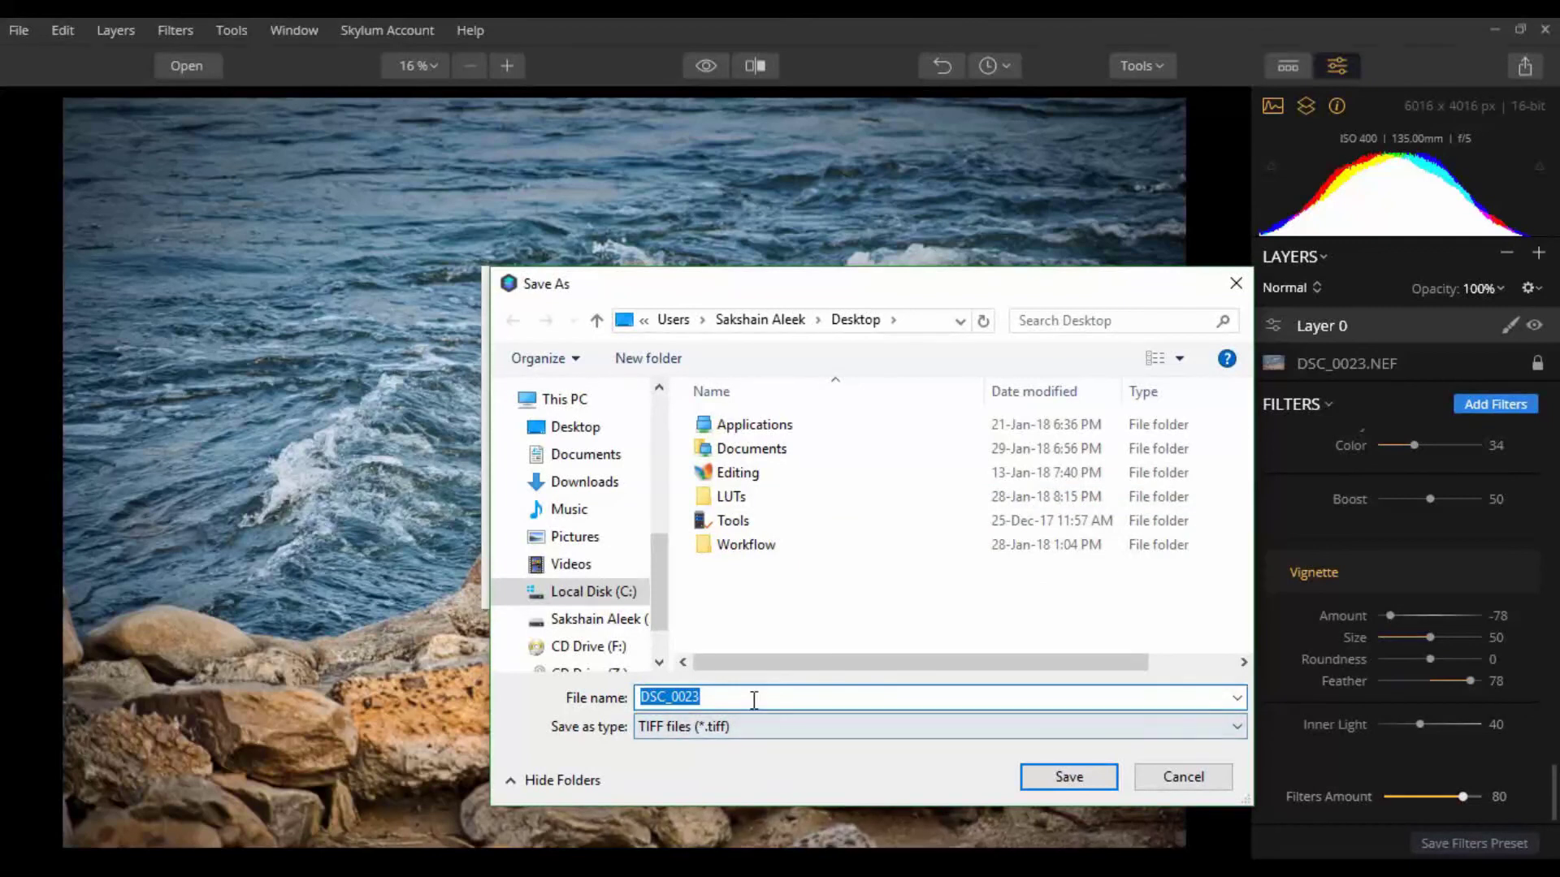
pyautogui.write('Landscape')
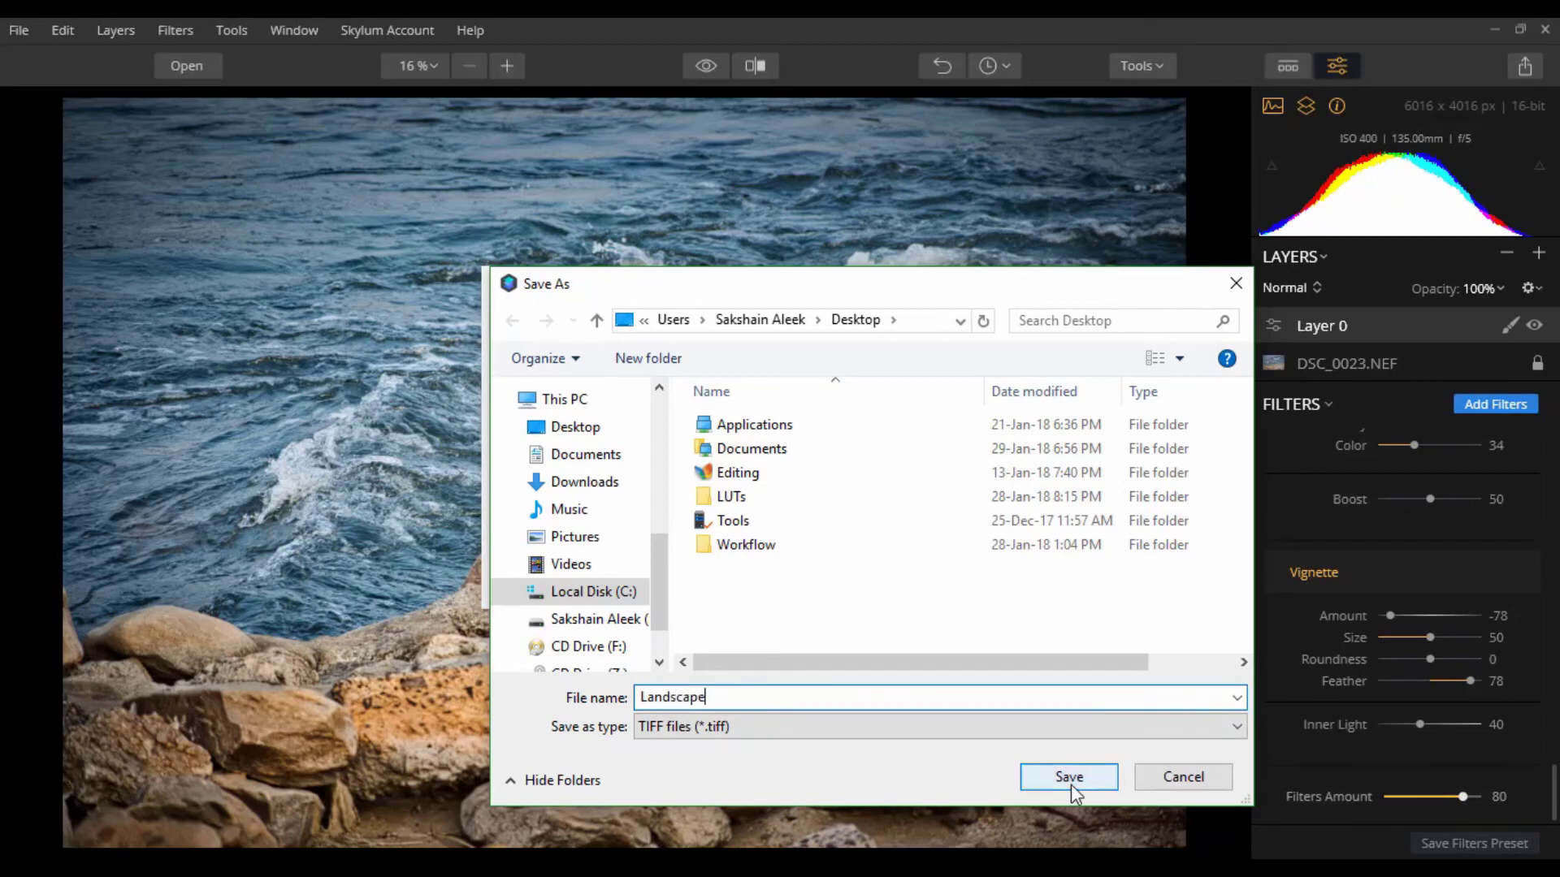
pyautogui.click(587, 432)
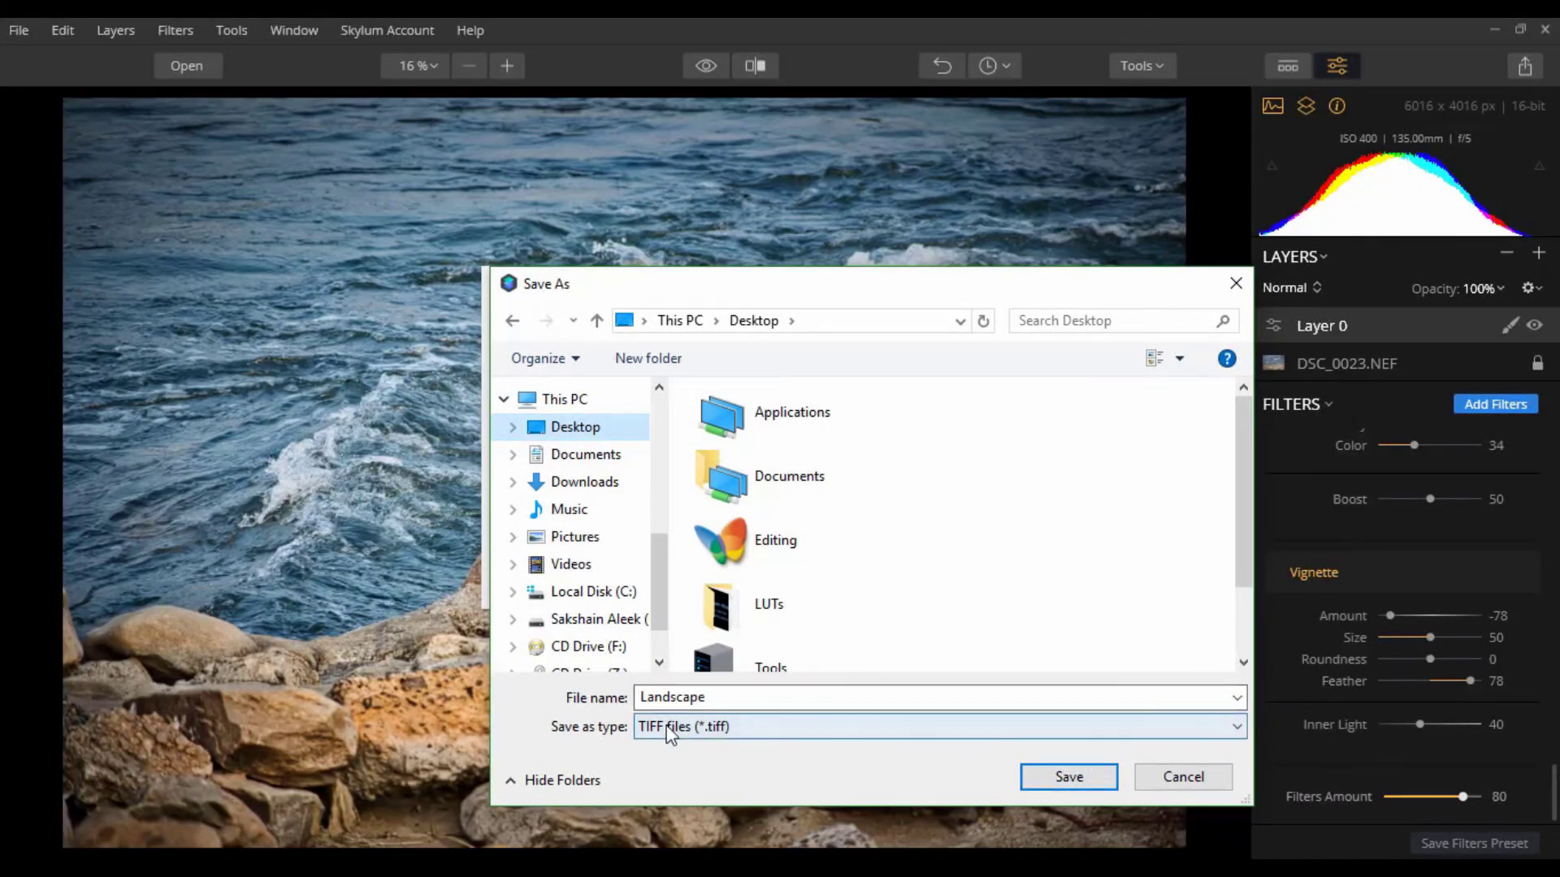
pyautogui.click(734, 732)
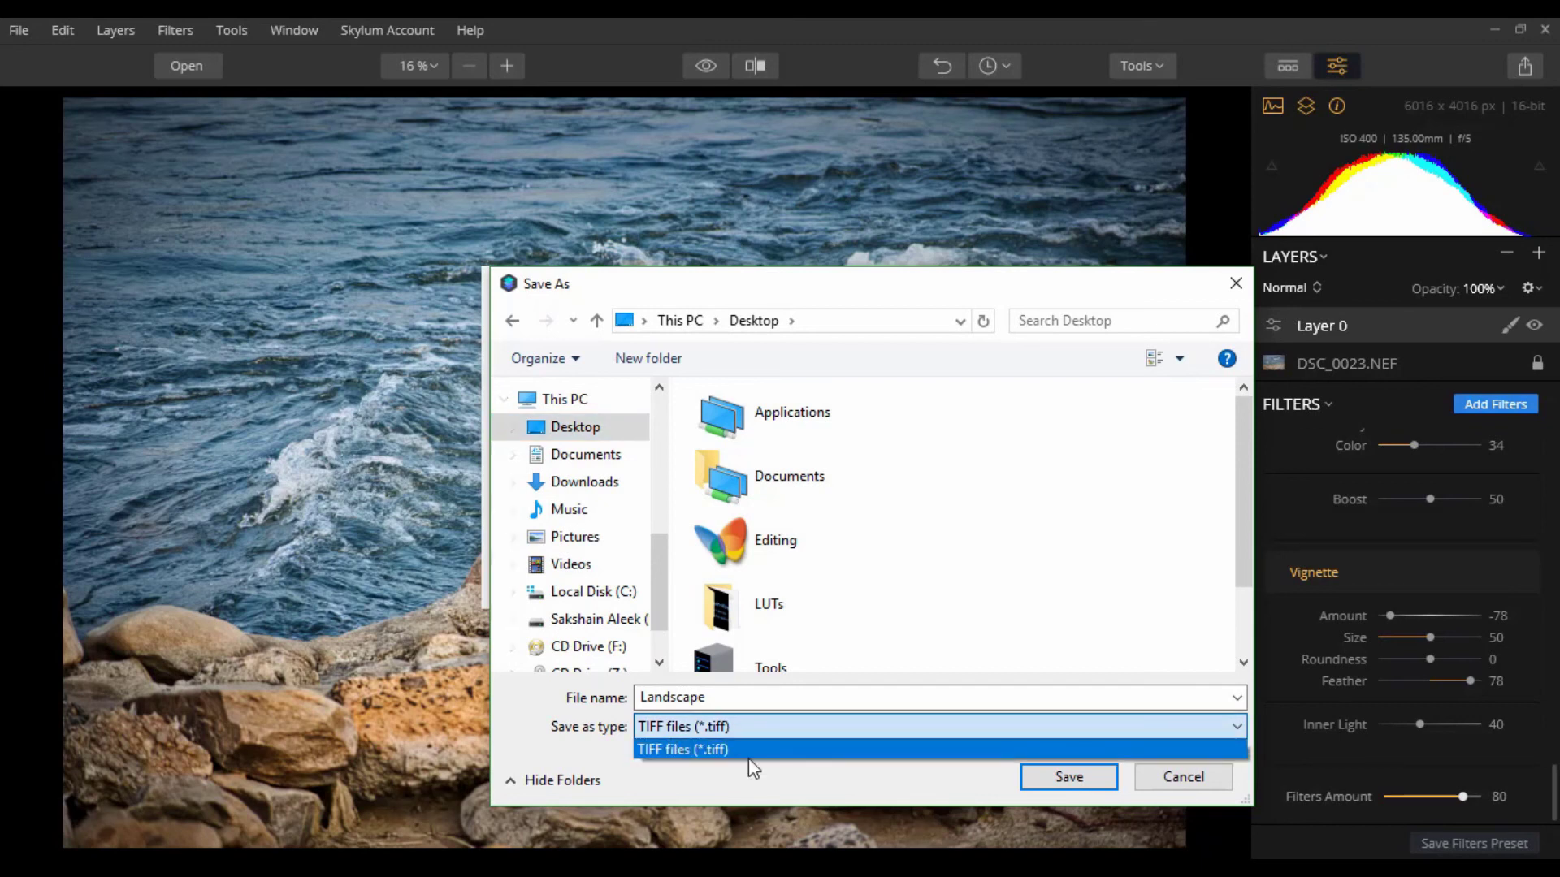
pyautogui.click(748, 749)
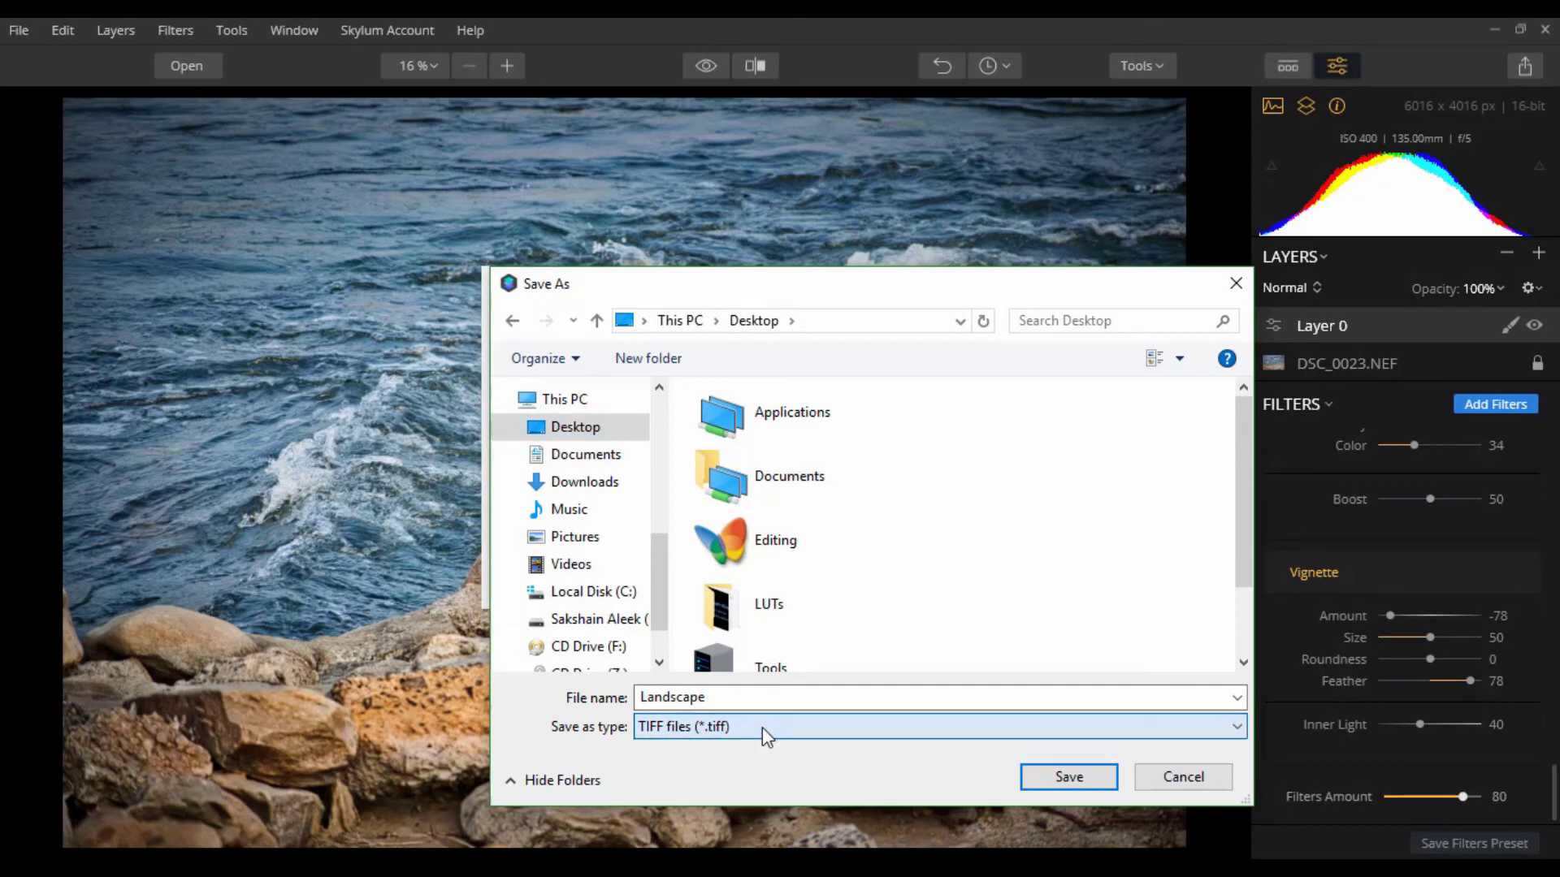
pyautogui.click(1089, 780)
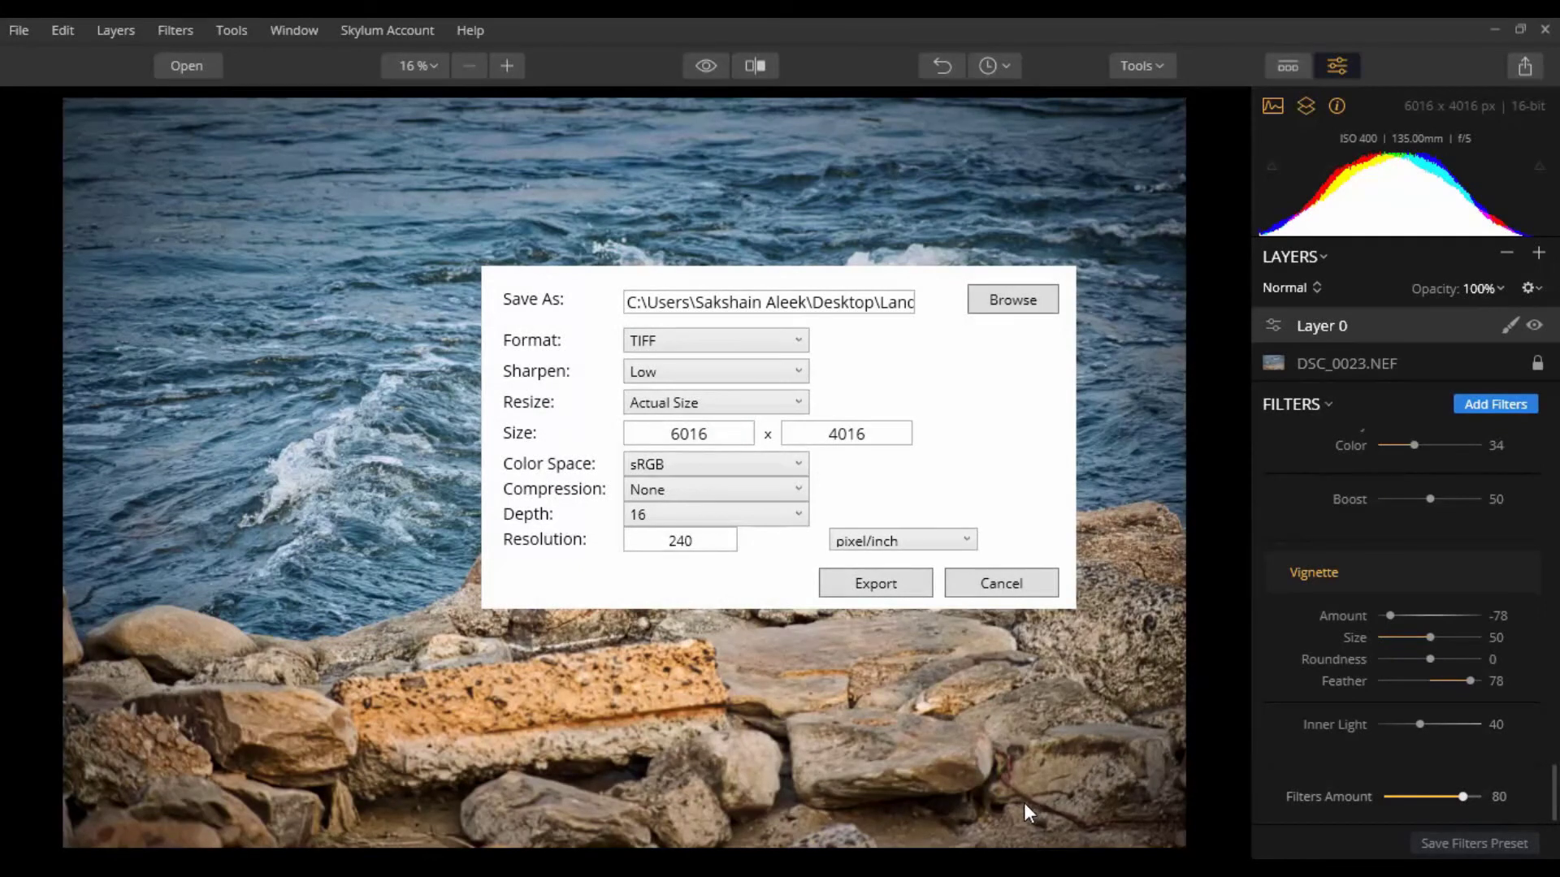
# Set the export format to JPEG and Sharpen to High, and export the photo
pyautogui.click(772, 346)
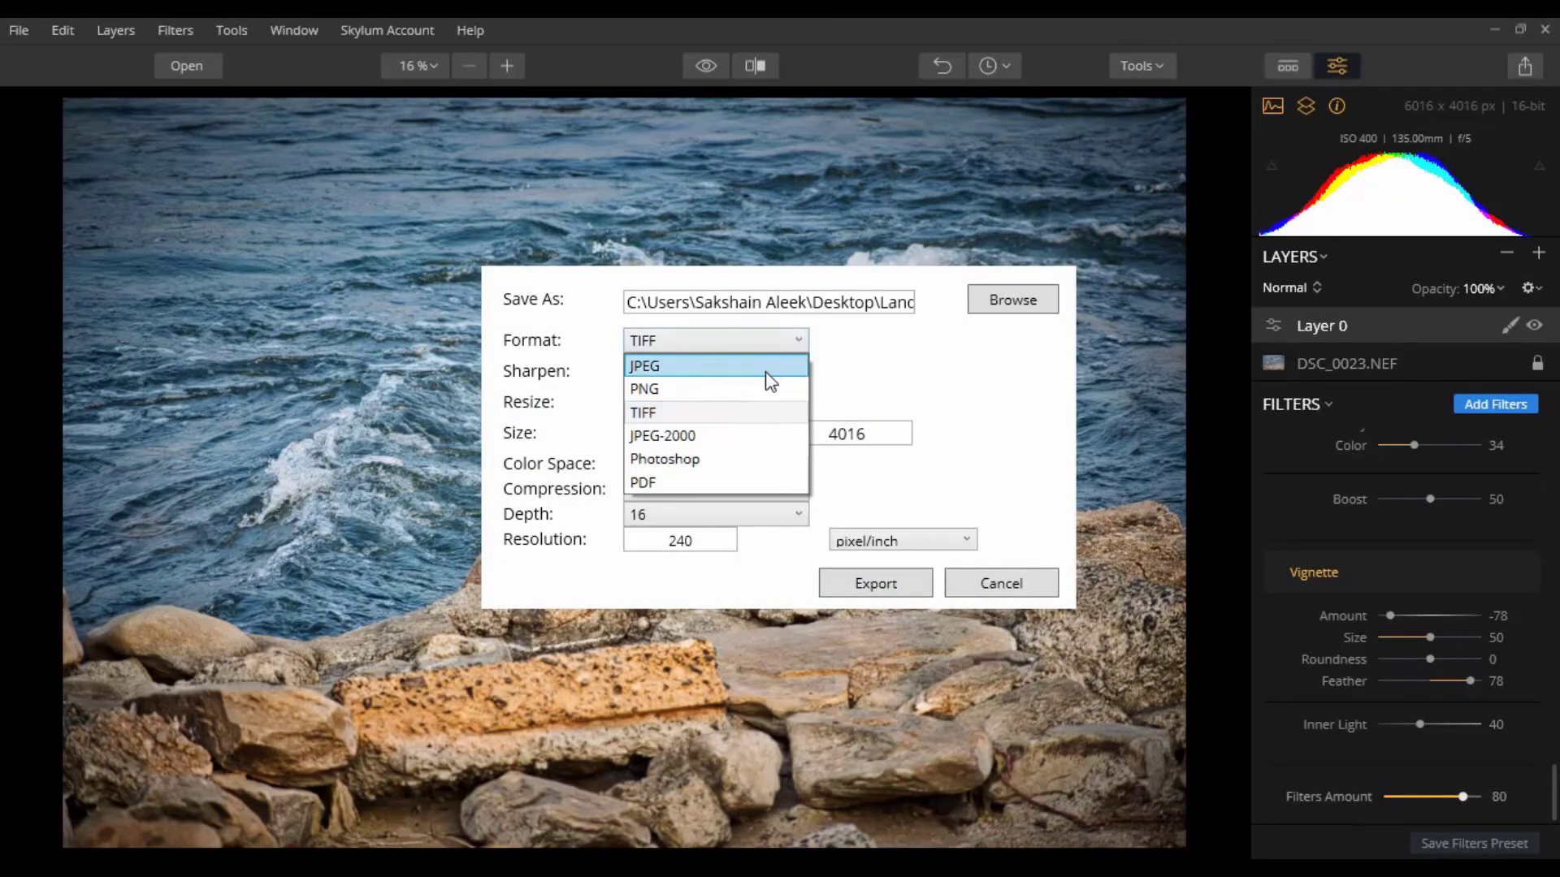
pyautogui.click(771, 367)
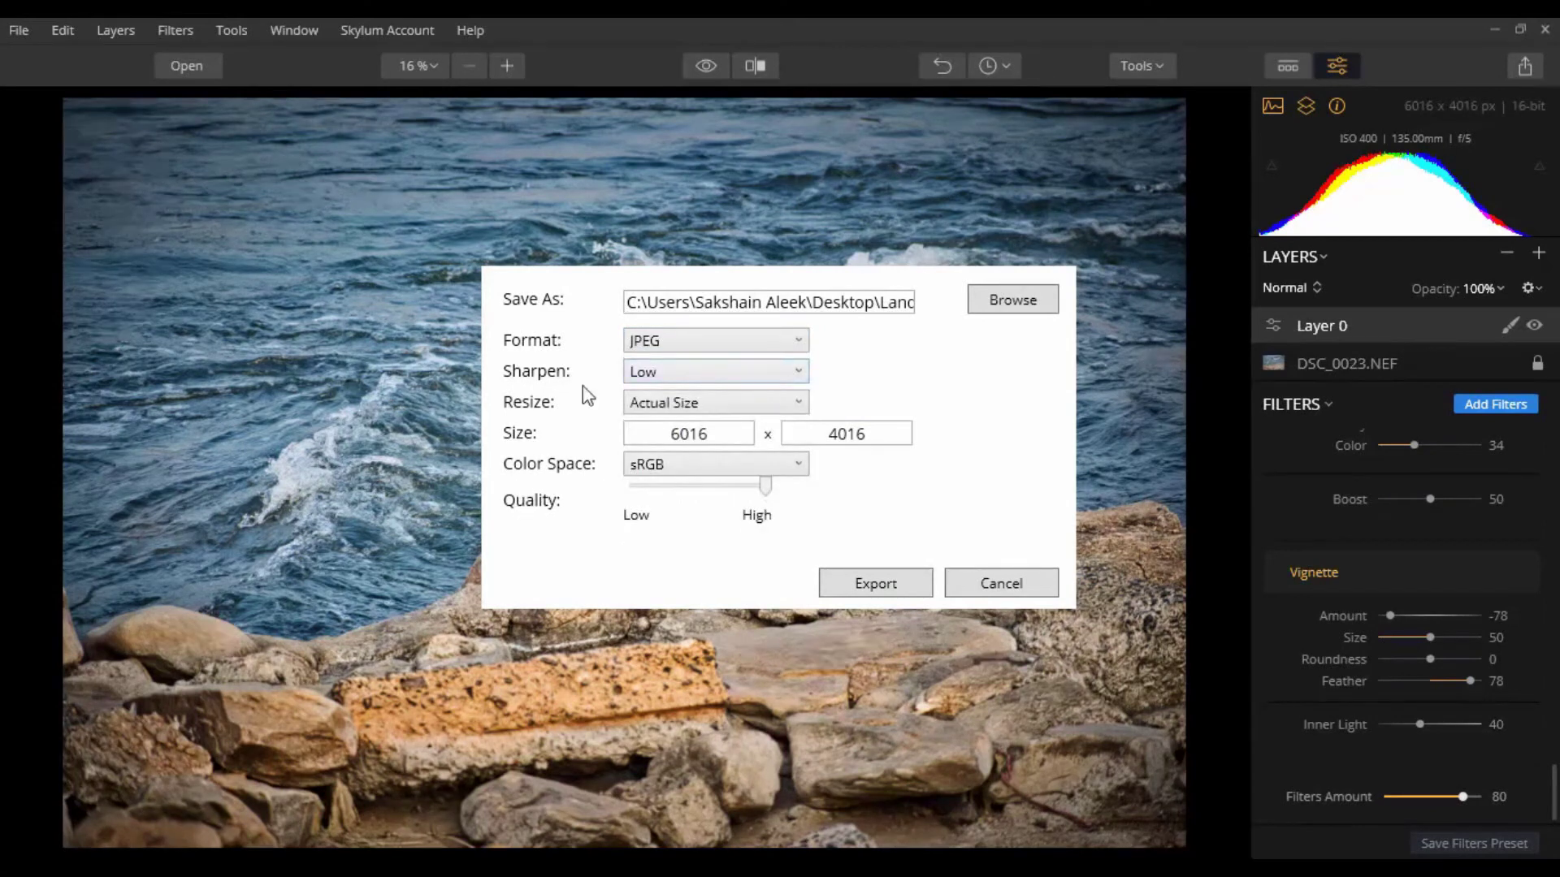
pyautogui.click(637, 376)
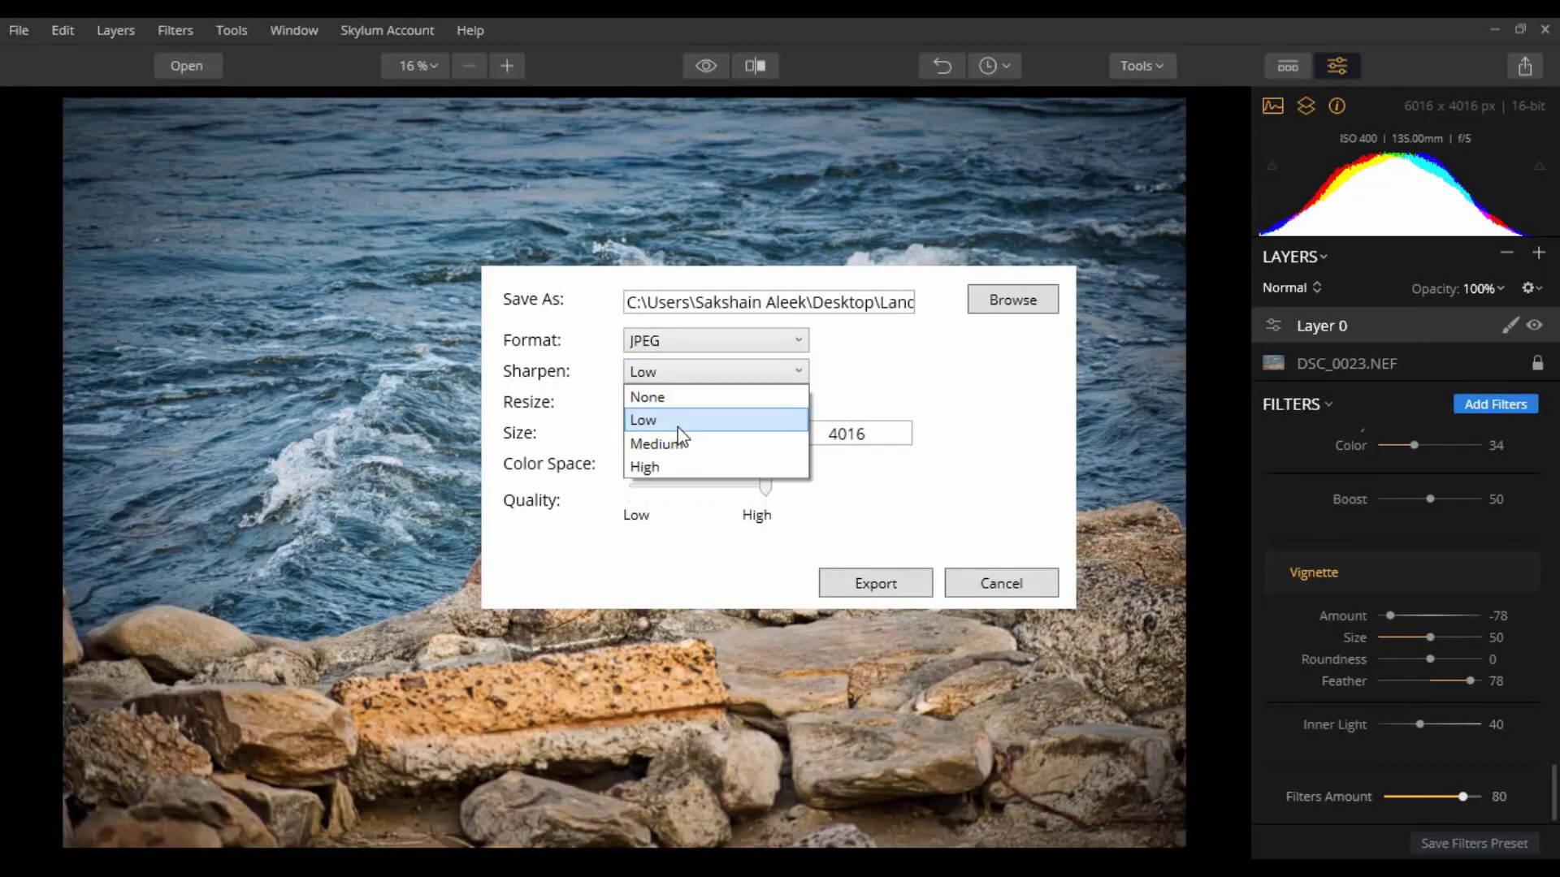
pyautogui.click(684, 470)
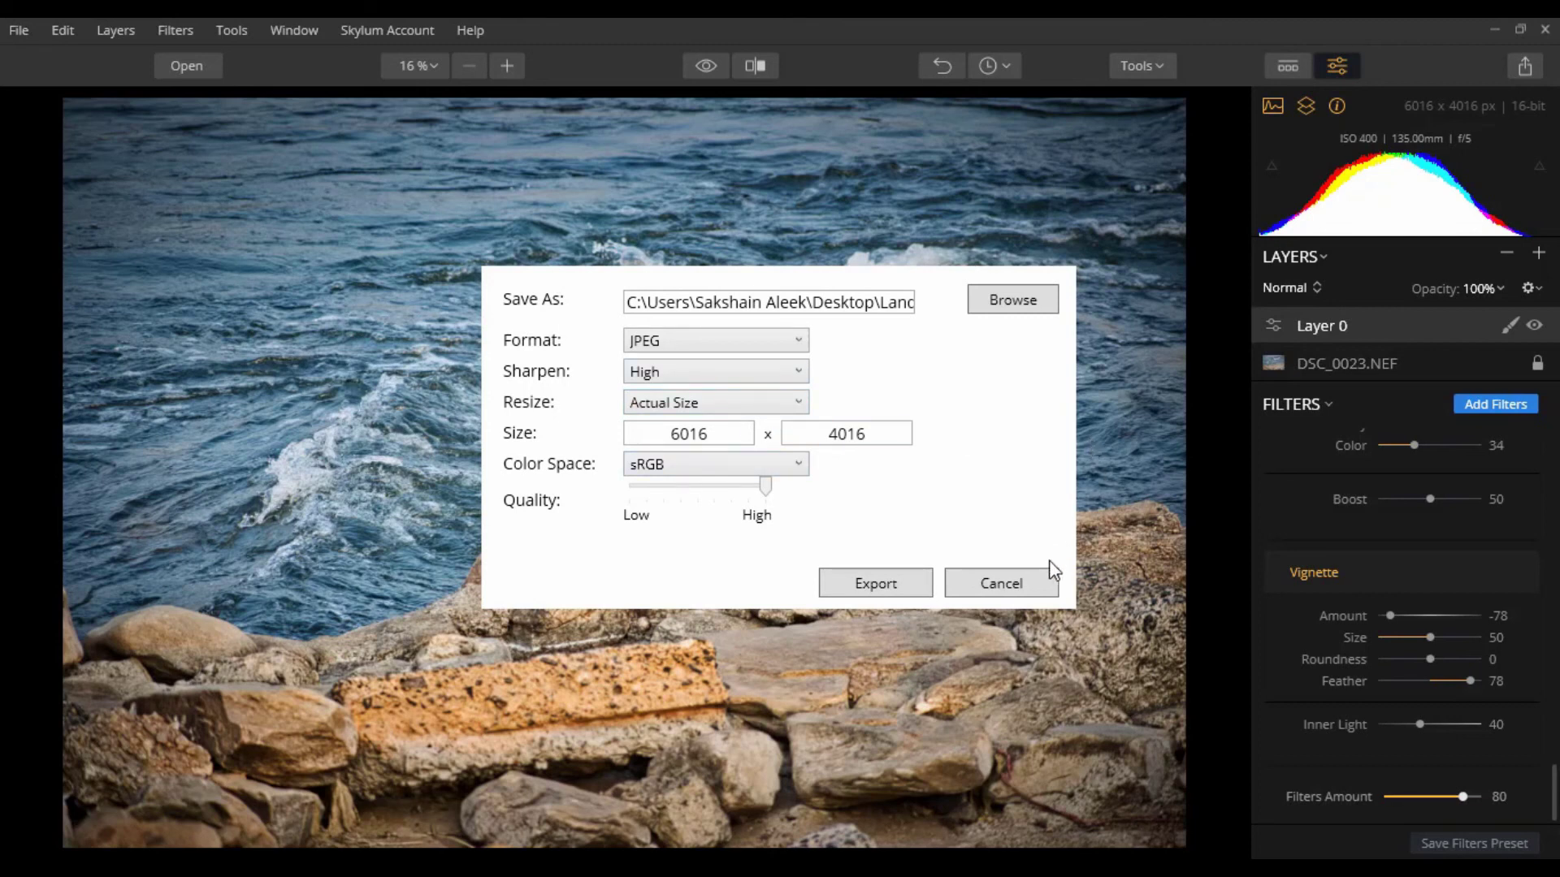
pyautogui.click(905, 588)
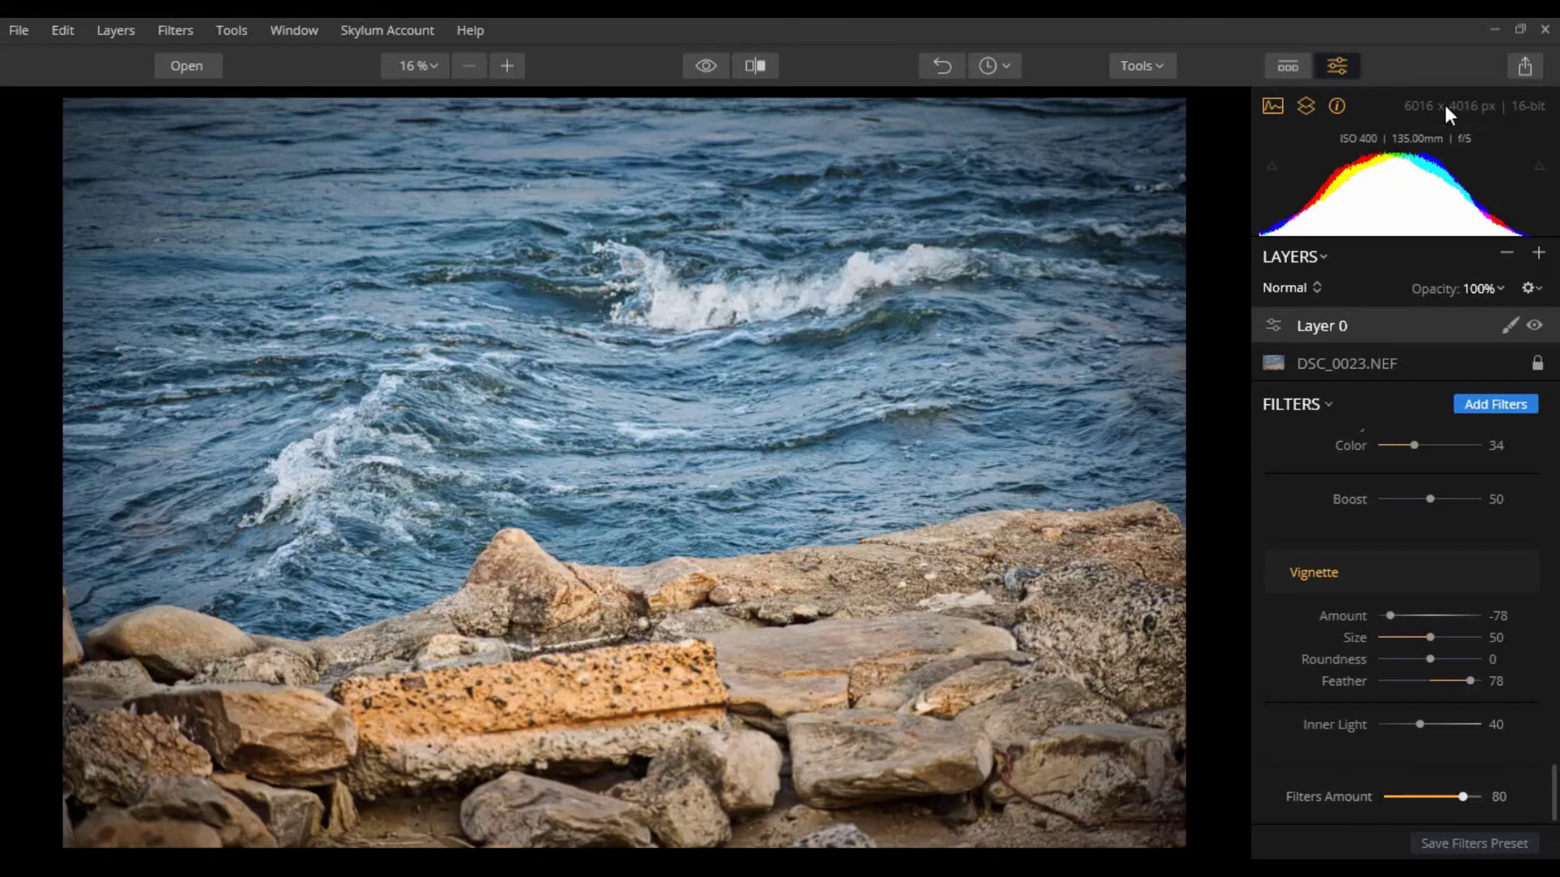
# Minimize the editor, open the exported Landscape image from the desktop in Photos and view it full screen
pyautogui.click(1496, 29)
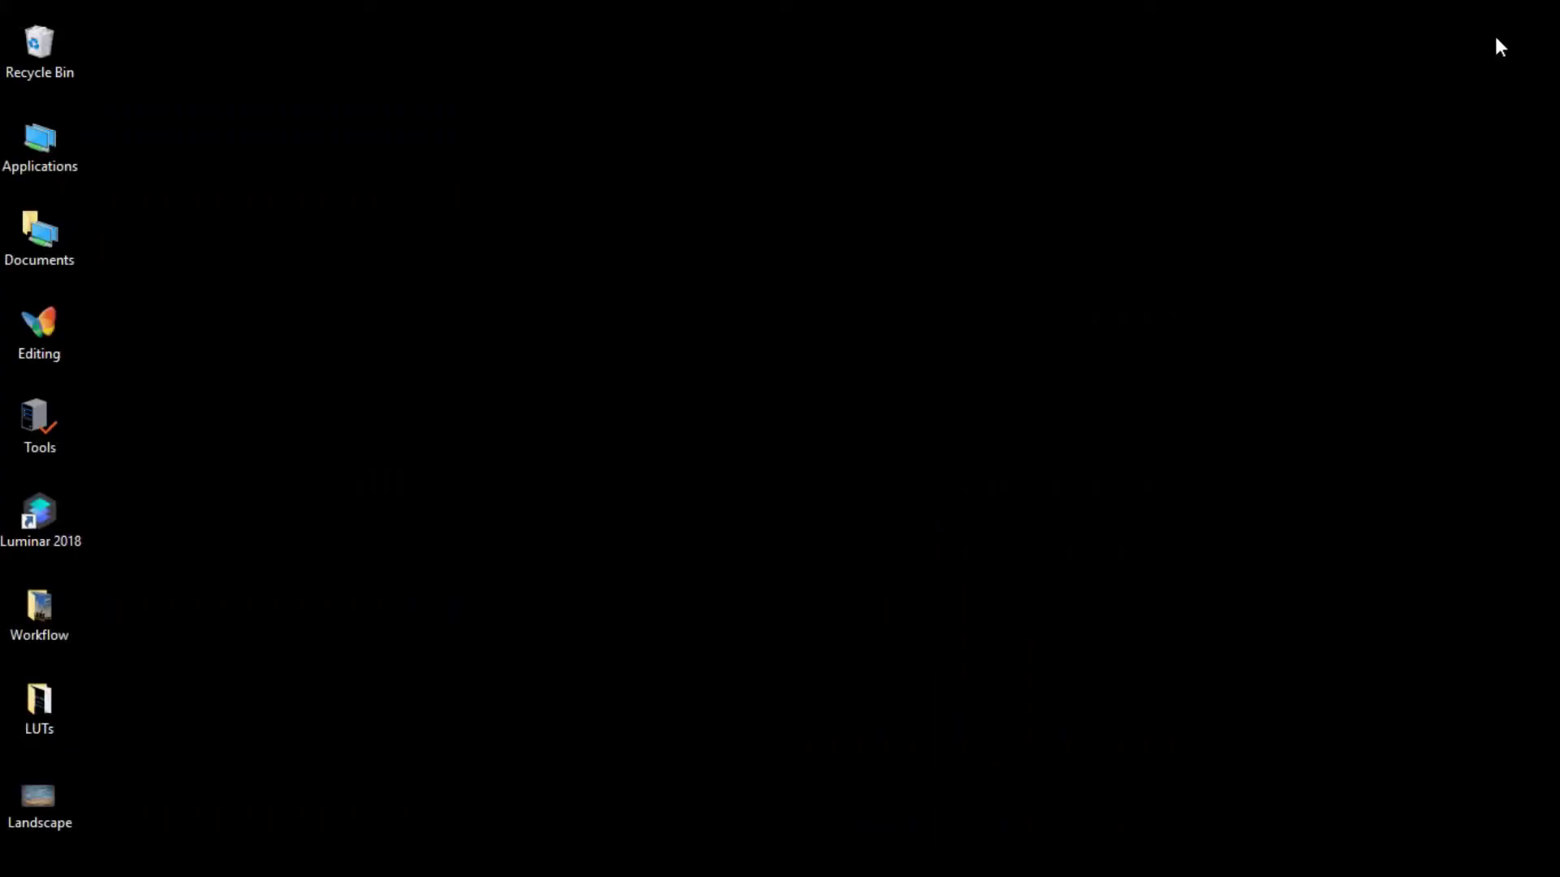
pyautogui.doubleClick(46, 797)
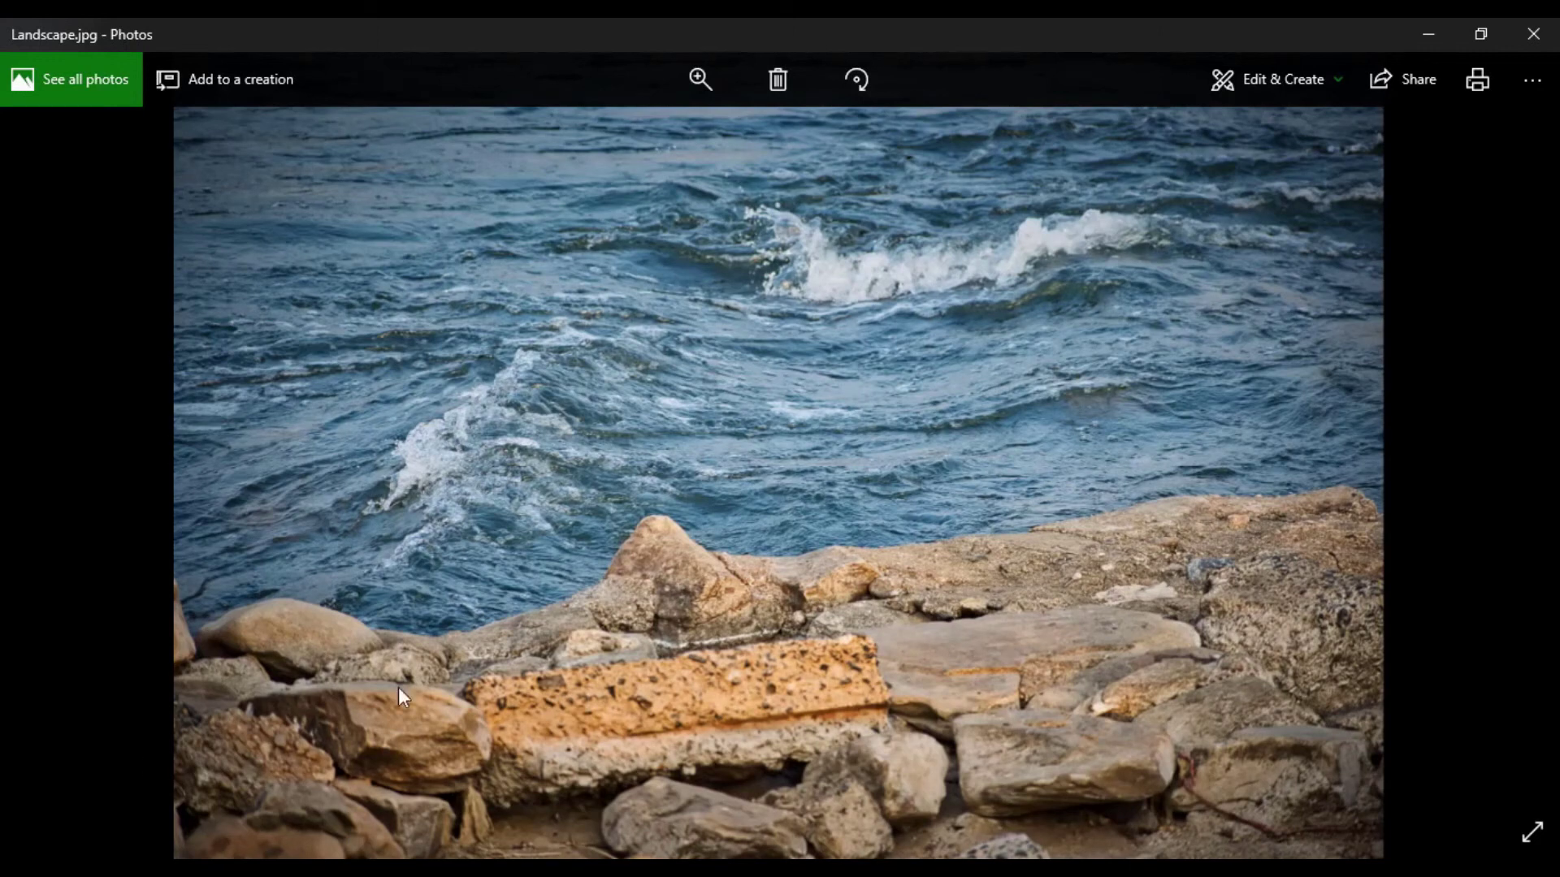
pyautogui.click(1528, 829)
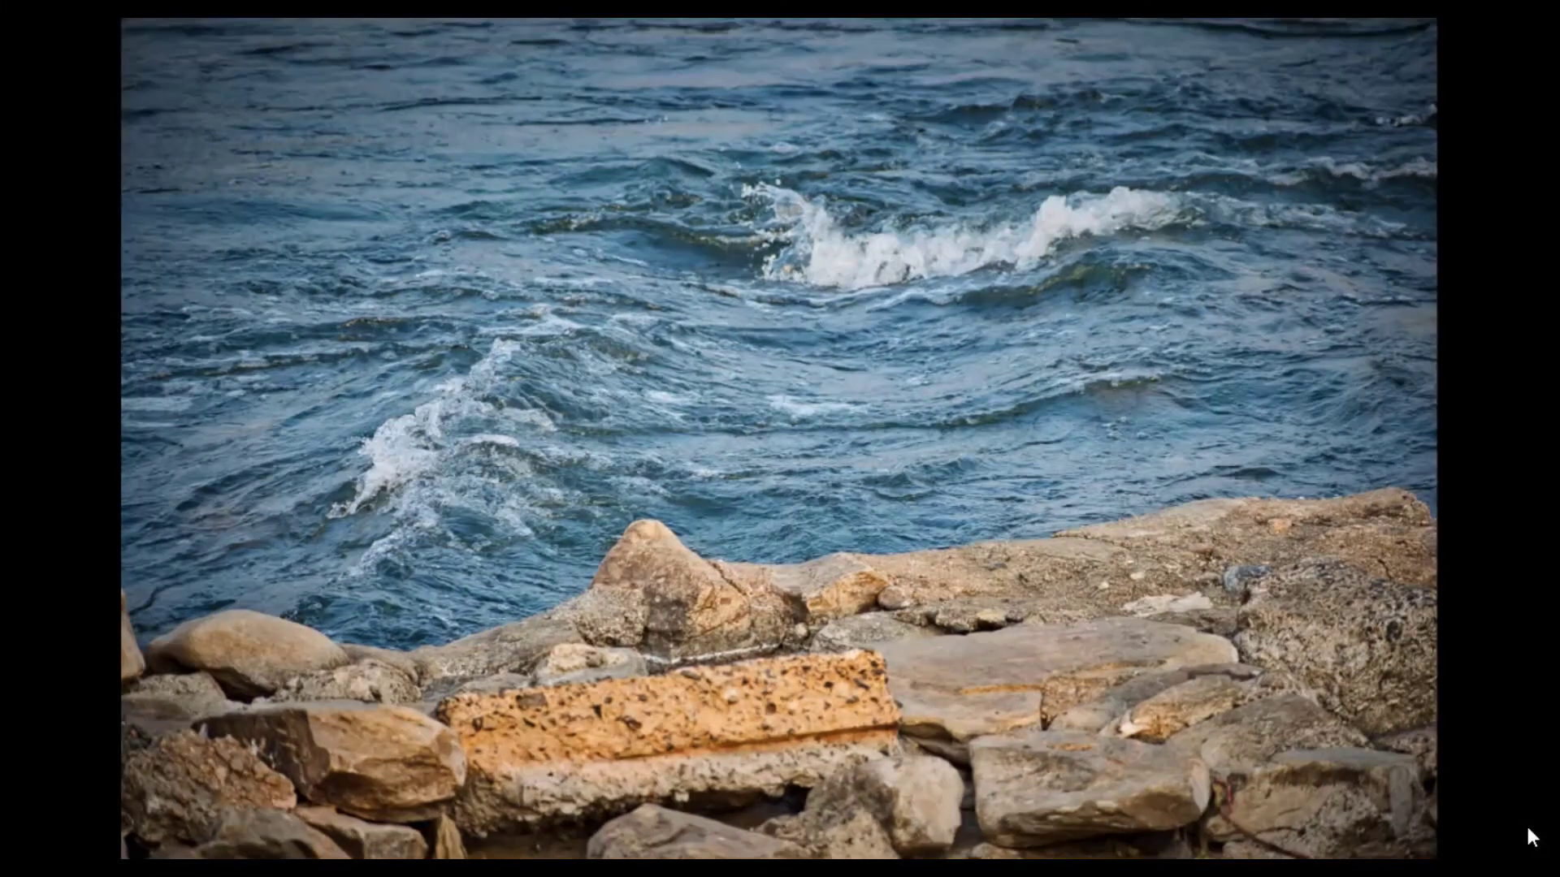